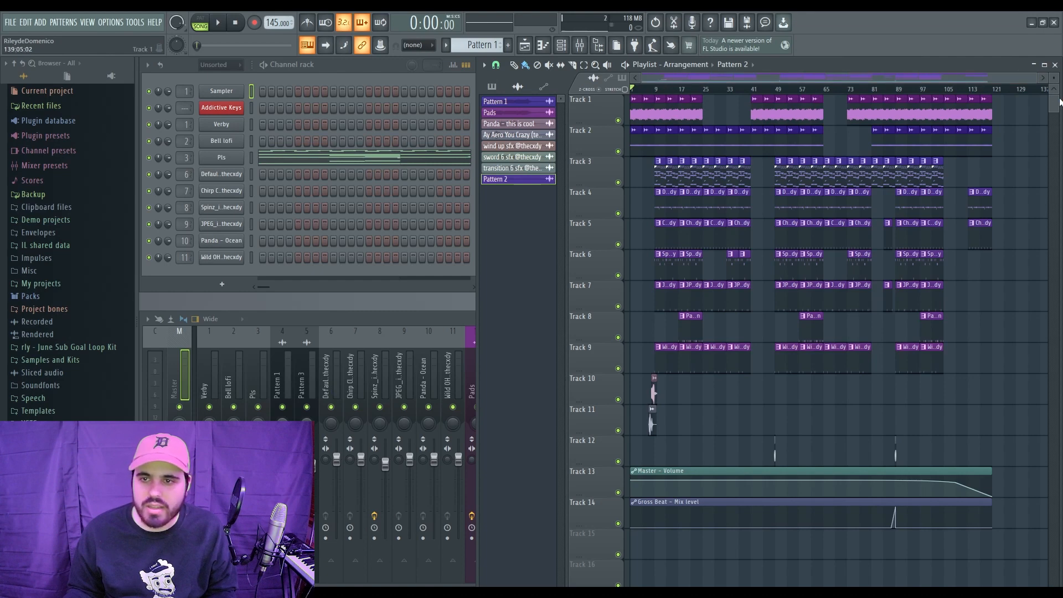
Play the arrangement from the start, jump to around bar 47, and listen to the second drop.
{"action": "left_click_drag", "start_coordinate": [1036, 80], "coordinate": [988, 79]}
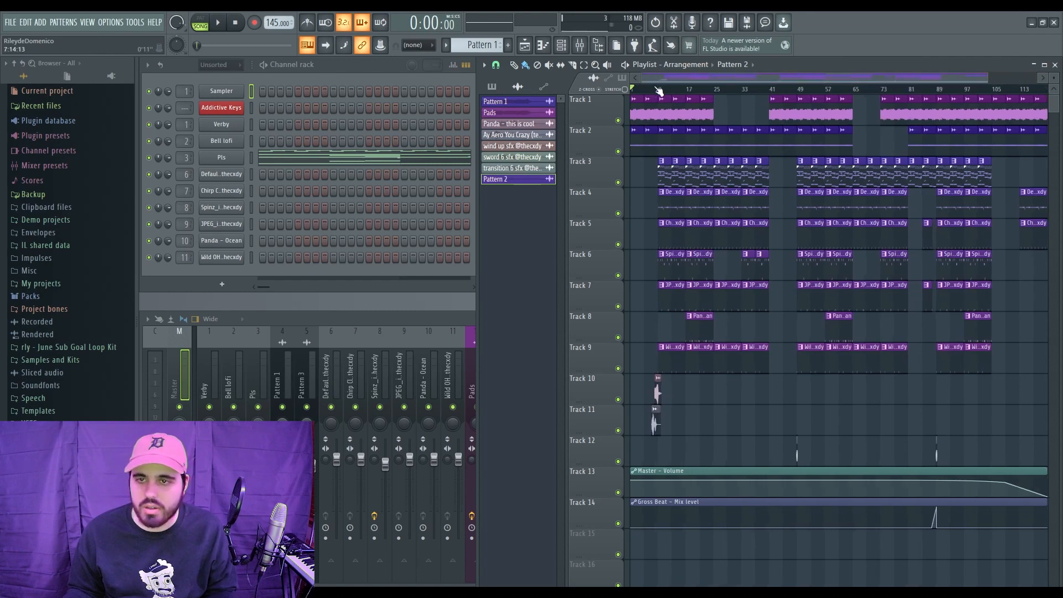
{"action": "key", "text": "space"}
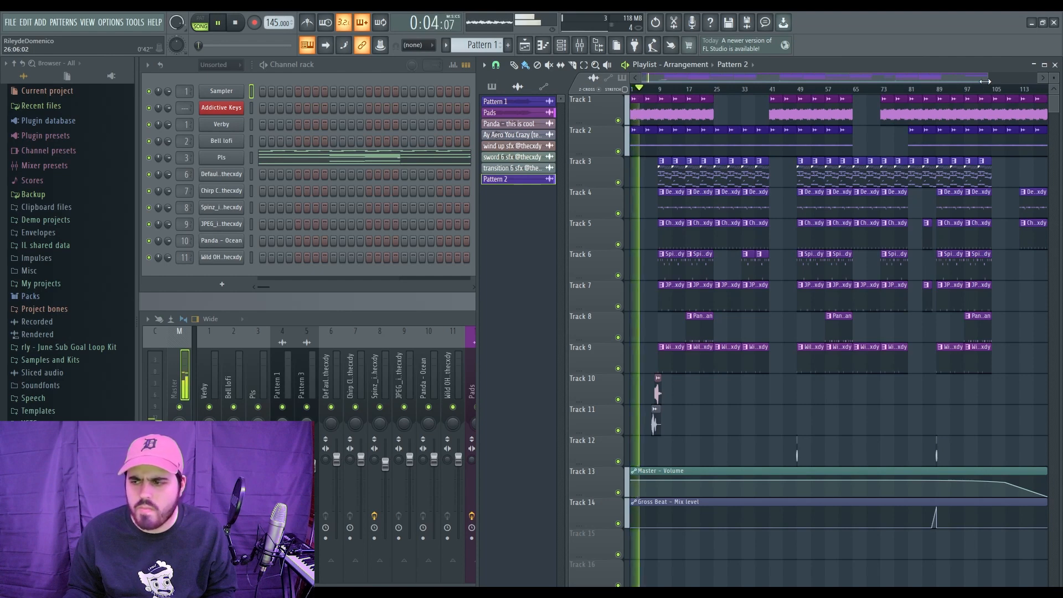
{"action": "left_click_drag", "start_coordinate": [994, 79], "coordinate": [751, 76]}
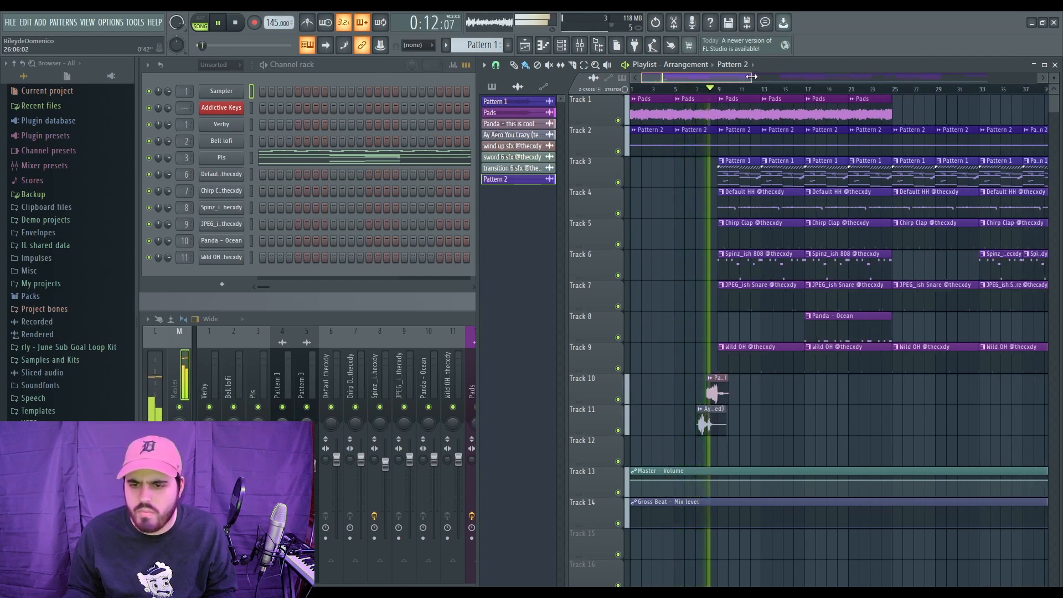
{"action": "left_click_drag", "start_coordinate": [752, 76], "coordinate": [797, 66]}
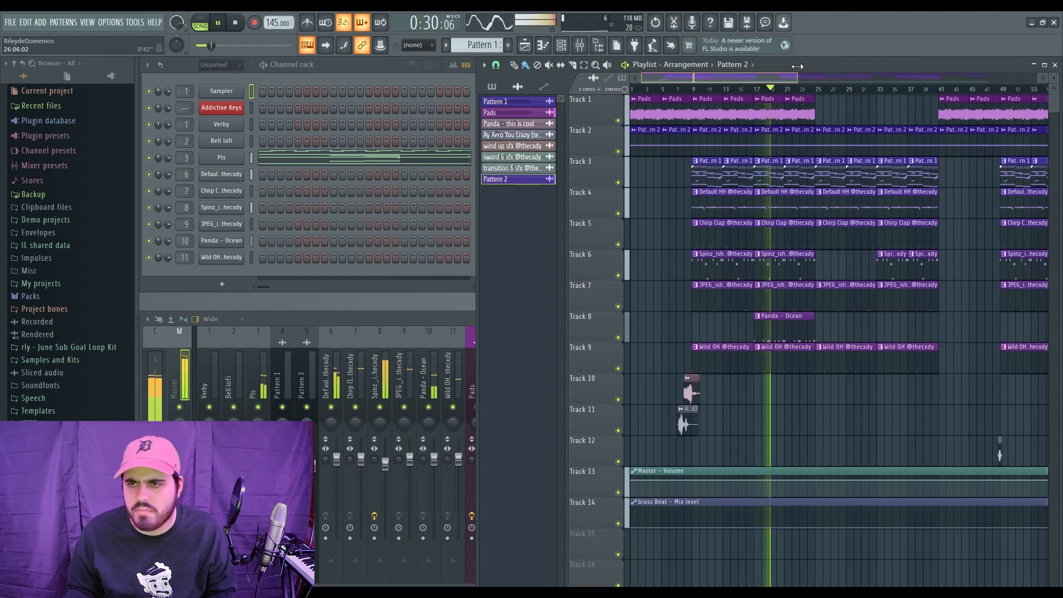
{"action": "left_click_drag", "start_coordinate": [797, 66], "coordinate": [832, 67]}
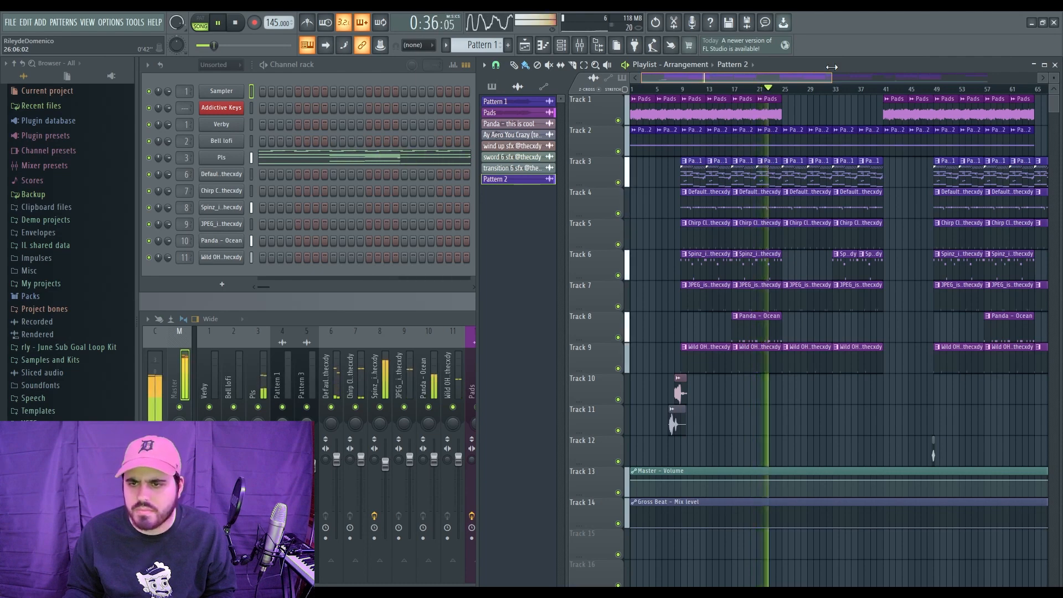
{"action": "left_click_drag", "start_coordinate": [831, 67], "coordinate": [904, 105]}
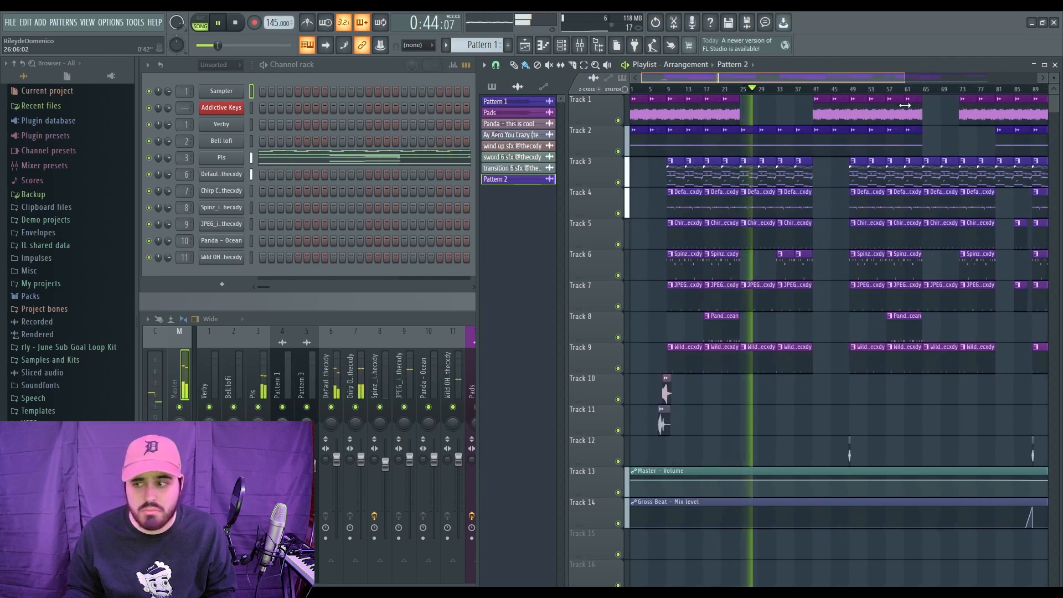
{"action": "left_click", "coordinate": [846, 89]}
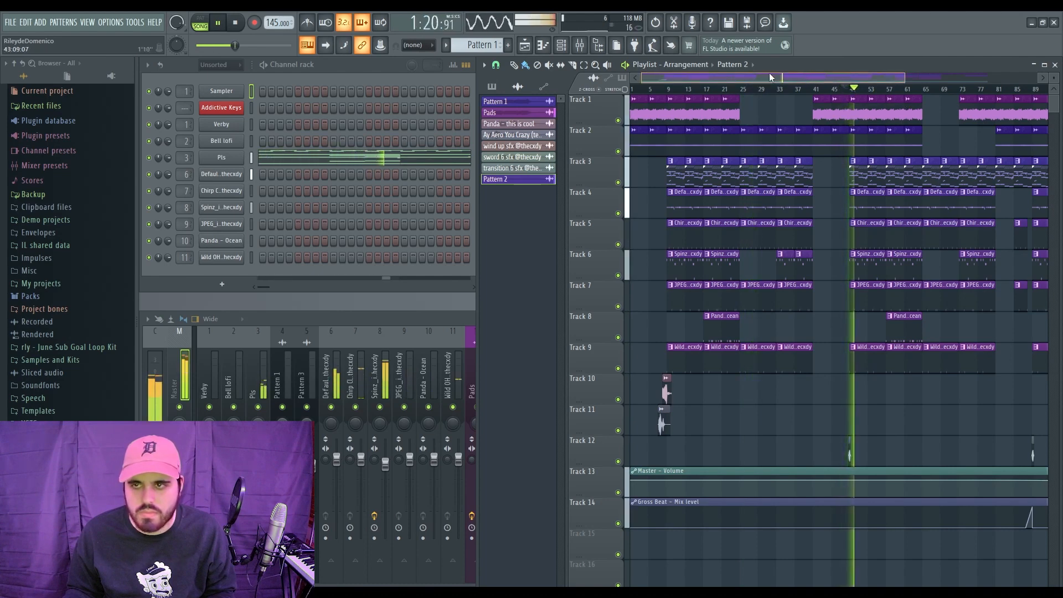
{"action": "key", "text": "space"}
{"action": "scroll", "coordinate": [769, 92], "scroll_direction": "up", "scroll_amount": 5}
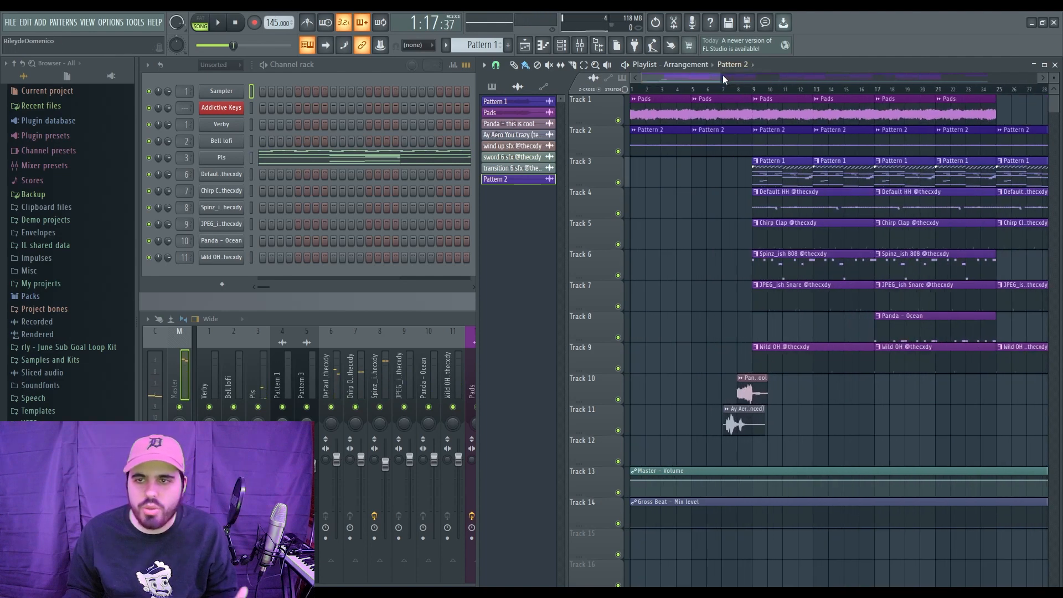
Look over the intro clips in the playlist and audition the Pattern 2 and Pads samples from their clip settings.
{"action": "left_click_drag", "start_coordinate": [722, 75], "coordinate": [751, 78]}
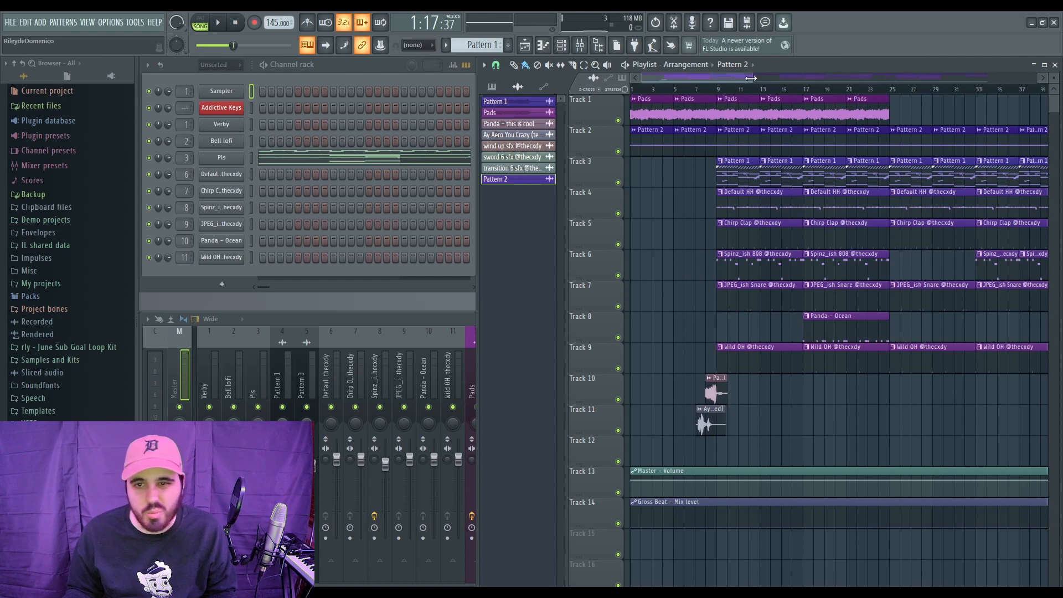
{"action": "left_click_drag", "start_coordinate": [751, 77], "coordinate": [672, 82]}
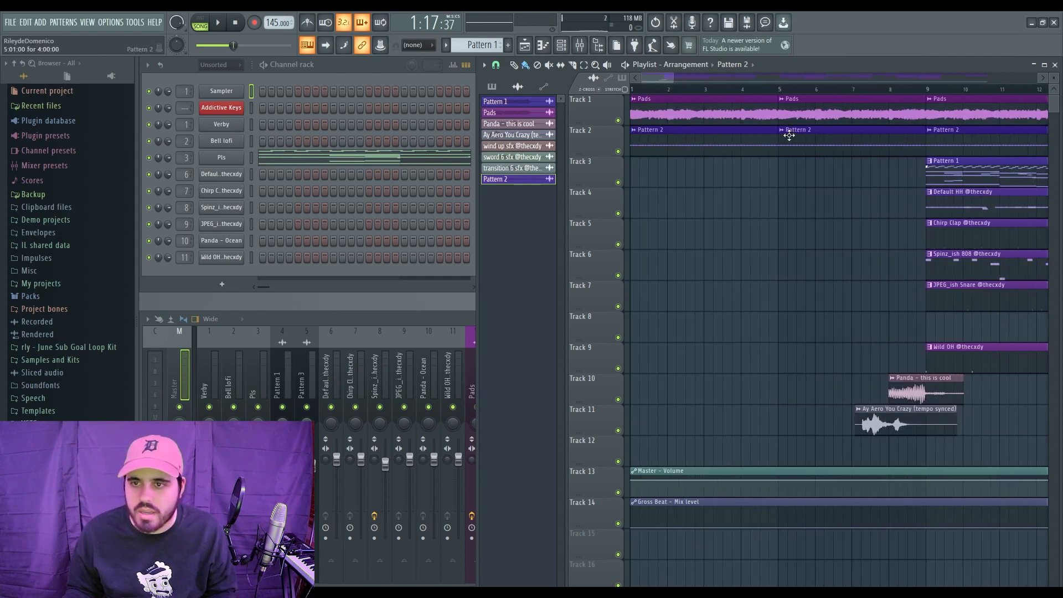
{"action": "scroll", "coordinate": [794, 201], "scroll_direction": "down", "scroll_amount": 5}
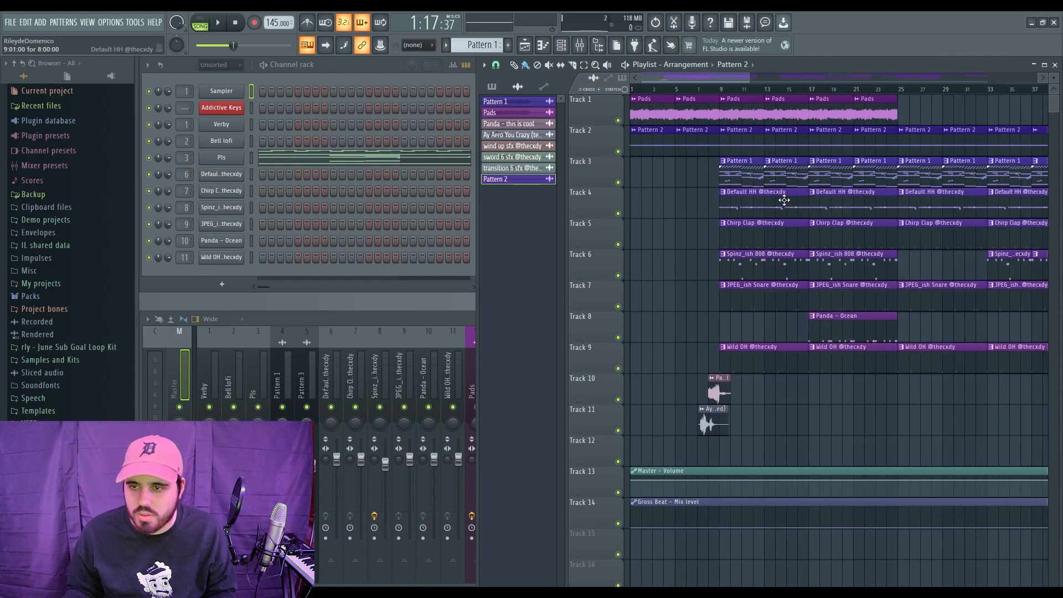
{"action": "scroll", "coordinate": [764, 194], "scroll_direction": "down", "scroll_amount": 7}
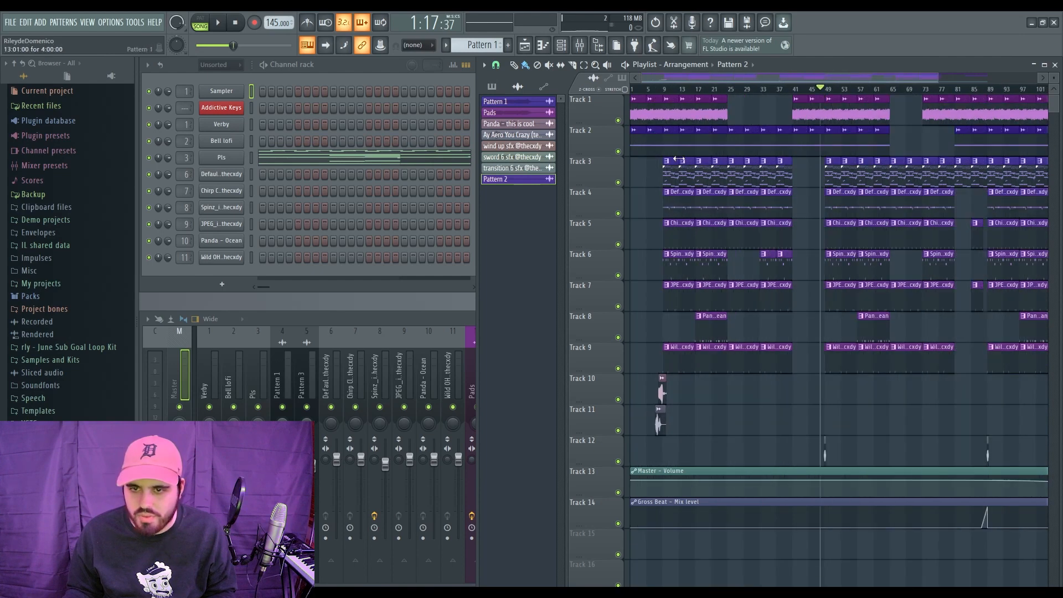
{"action": "left_click_drag", "start_coordinate": [925, 78], "coordinate": [701, 76]}
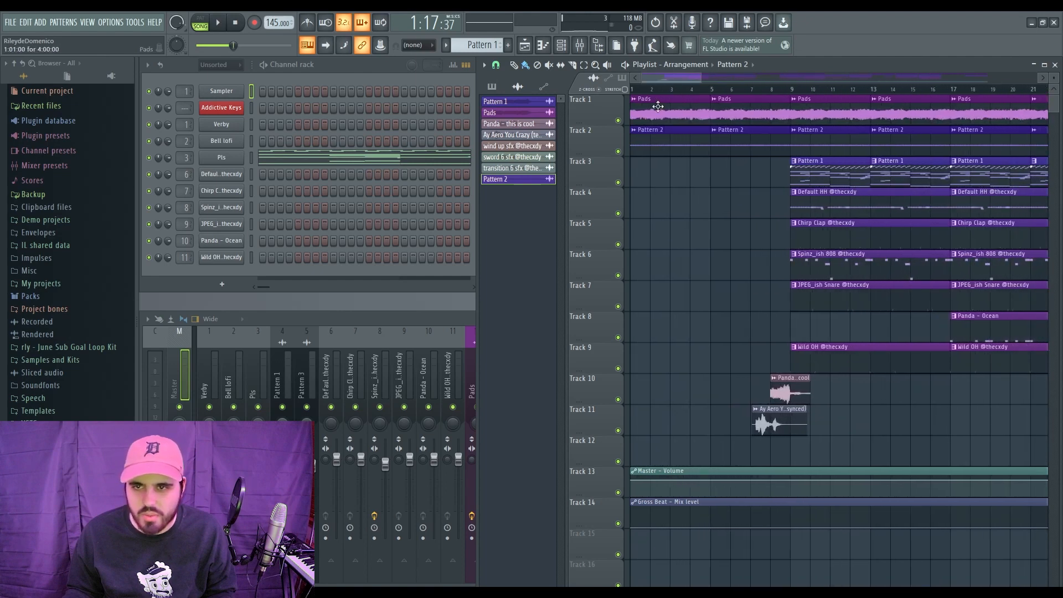
{"action": "double_click", "coordinate": [739, 143]}
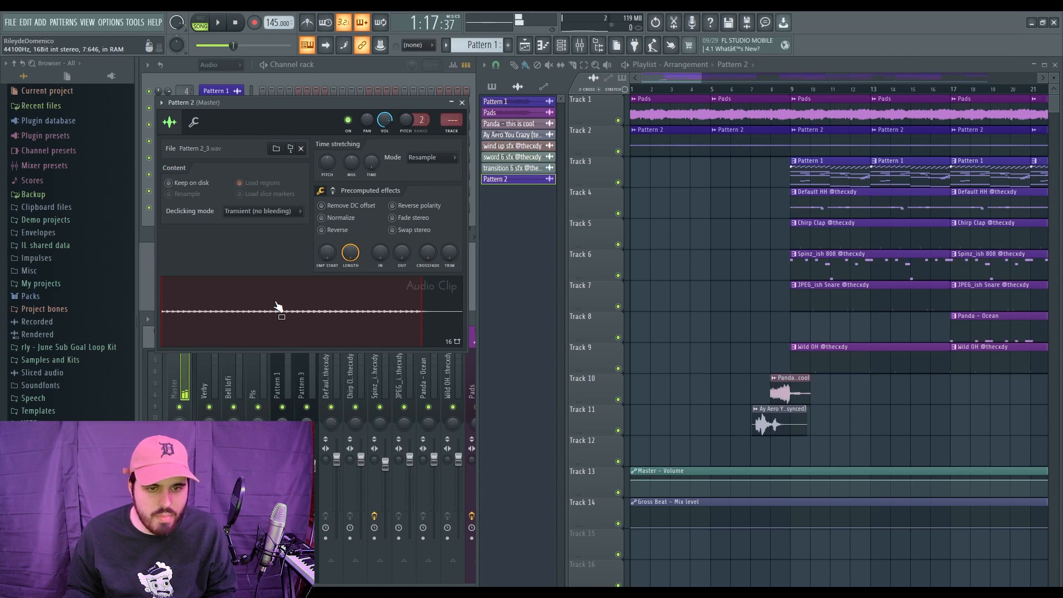
{"action": "left_click", "coordinate": [462, 103]}
{"action": "double_click", "coordinate": [797, 118]}
{"action": "left_click", "coordinate": [352, 394]}
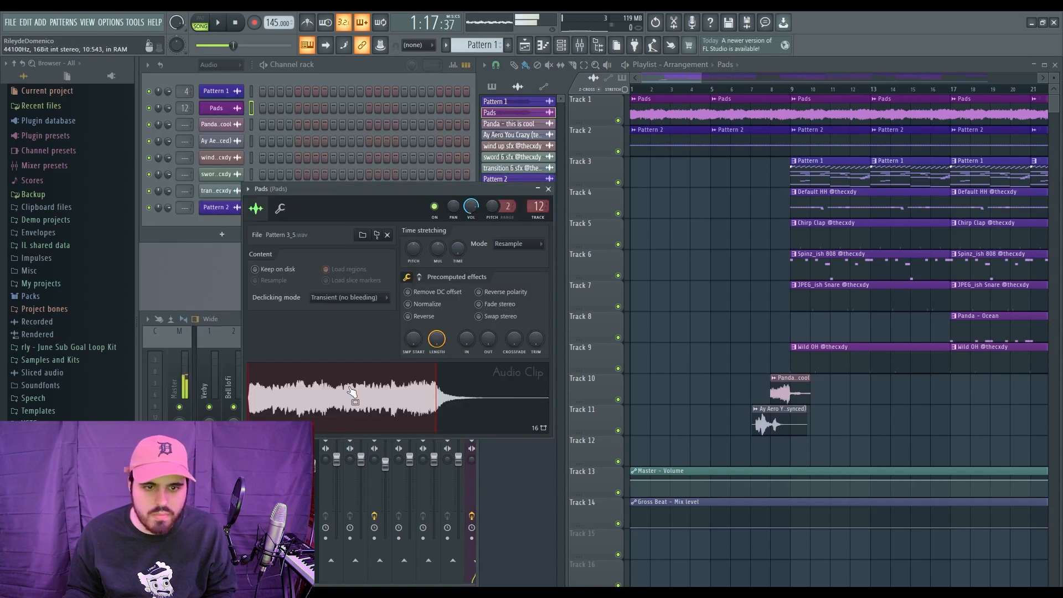
{"action": "left_click", "coordinate": [549, 189]}
Set the Pattern 2 audio clip's time-stretching pitch to -1200 cents and check it in playback.
{"action": "left_click_drag", "start_coordinate": [702, 77], "coordinate": [723, 76]}
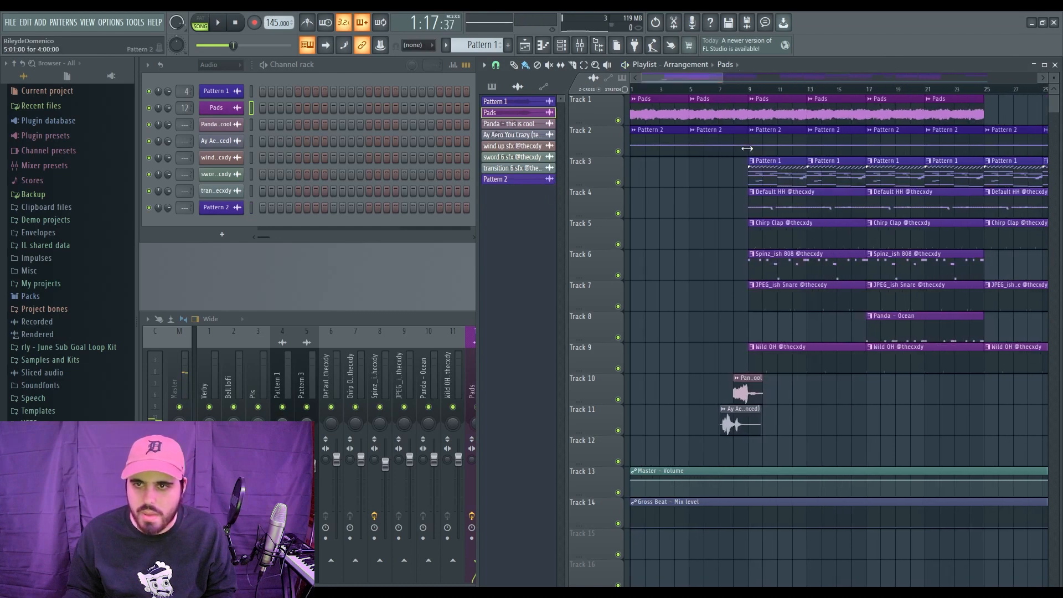
{"action": "key", "text": "space"}
{"action": "double_click", "coordinate": [651, 133]}
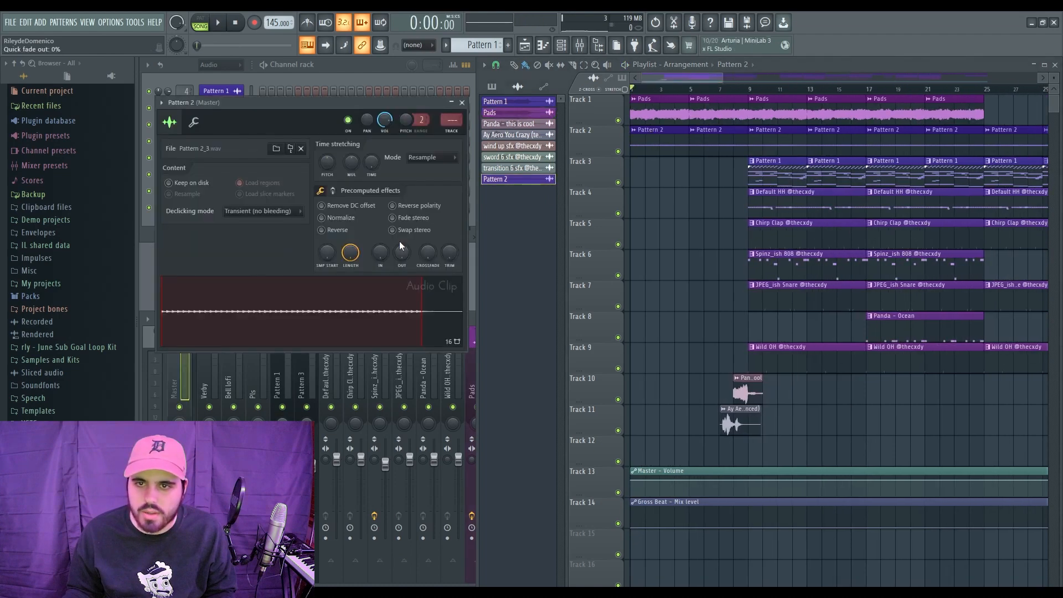
{"action": "key", "text": "space"}
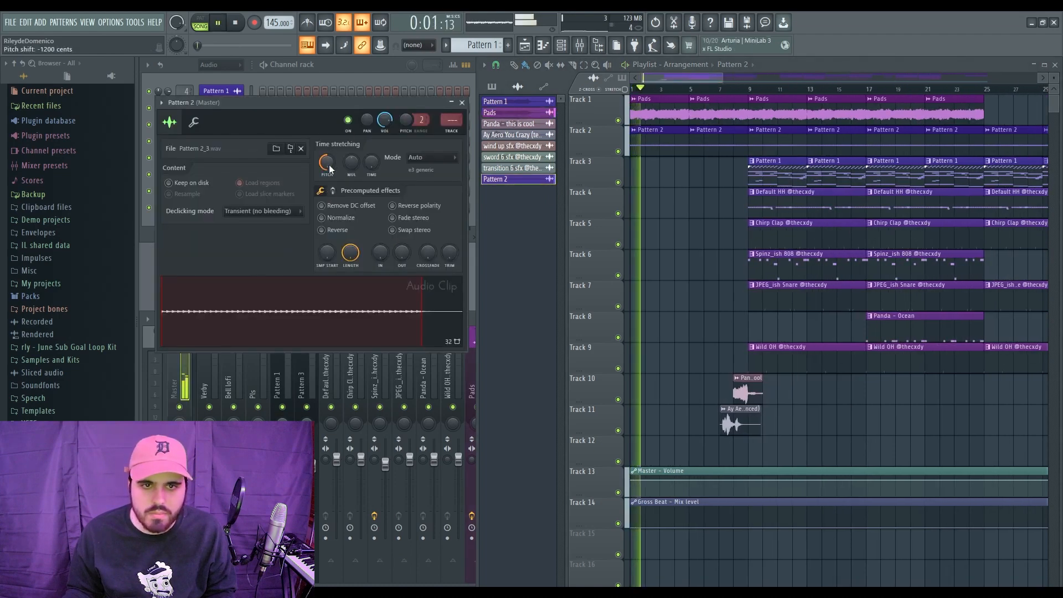
{"action": "key", "text": "space"}
{"action": "left_click_drag", "start_coordinate": [328, 164], "coordinate": [328, 169]}
{"action": "left_click", "coordinate": [463, 103]}
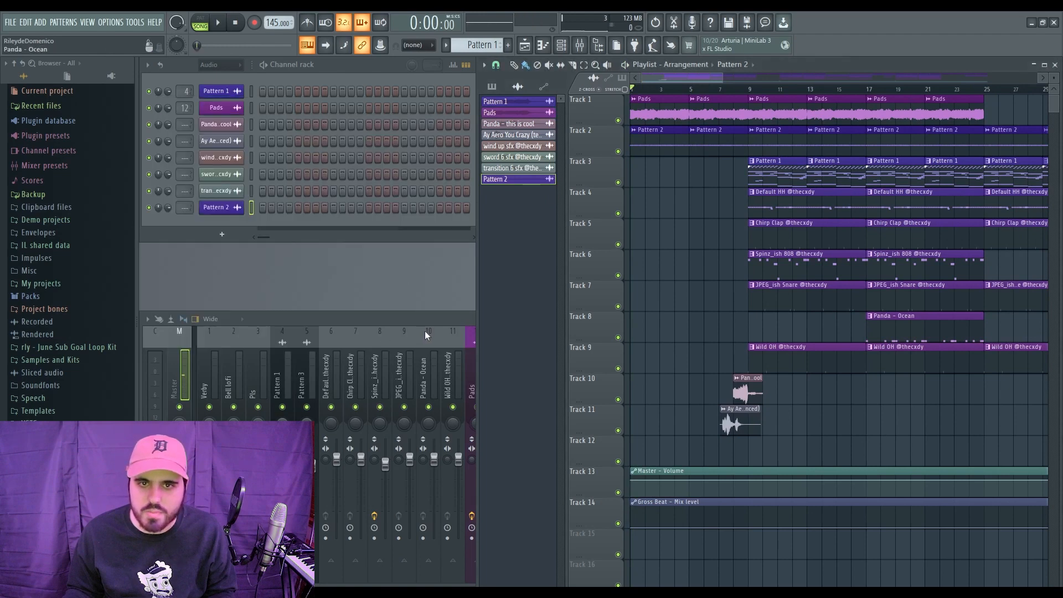
Set the Pads audio clip's time-stretching pitch to -1200 cents.
{"action": "double_click", "coordinate": [662, 120]}
{"action": "left_click_drag", "start_coordinate": [413, 247], "coordinate": [413, 243]}
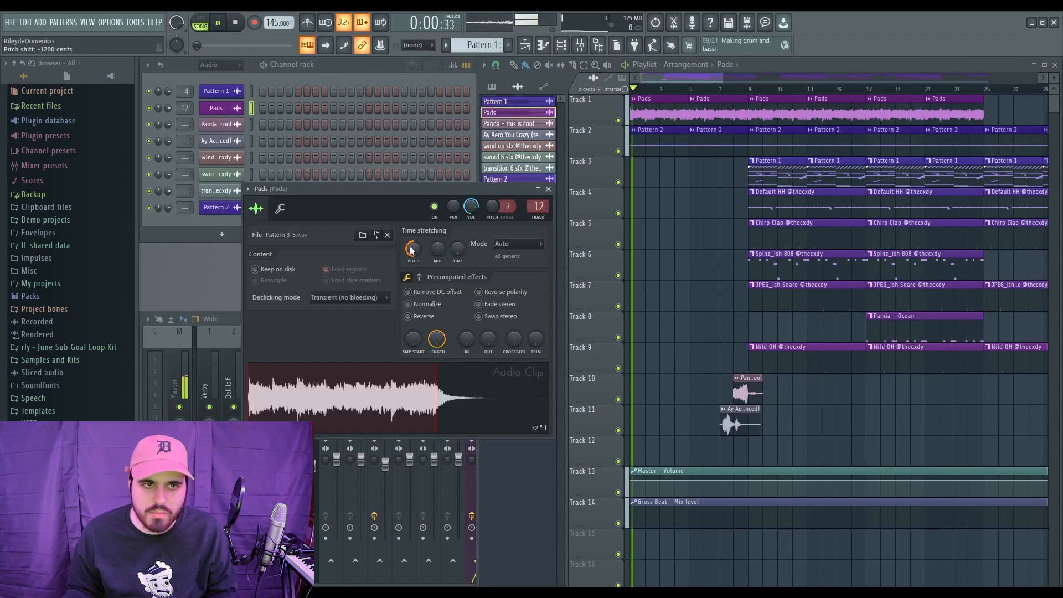
{"action": "left_click", "coordinate": [548, 189]}
Make the first Pattern 2 clip on Track 2 unique and replace the bar 5 clip with a copy of it.
{"action": "left_click_drag", "start_coordinate": [722, 78], "coordinate": [763, 69]}
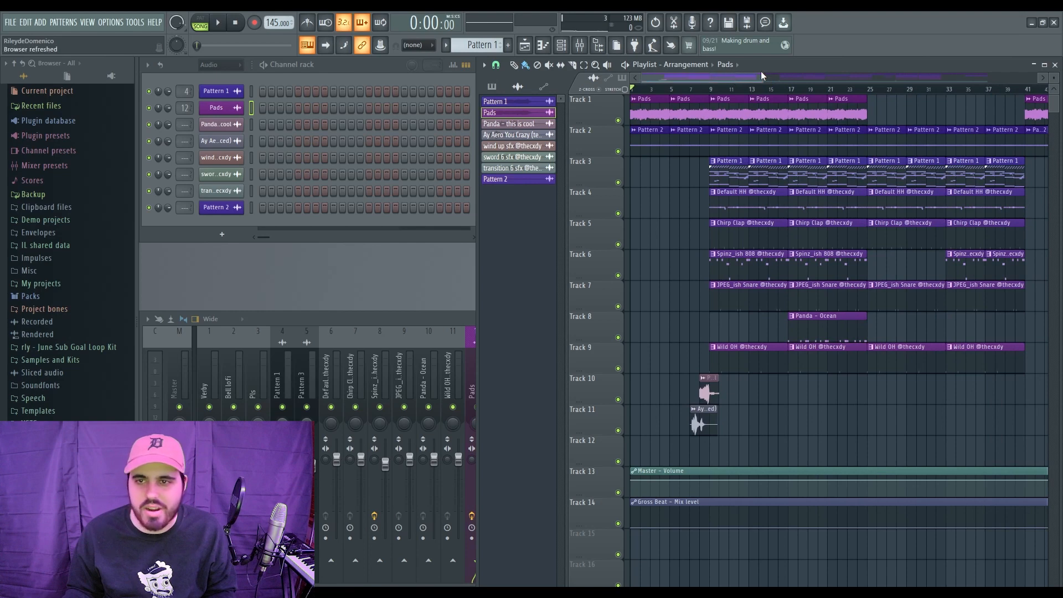
{"action": "left_click_drag", "start_coordinate": [762, 77], "coordinate": [758, 77]}
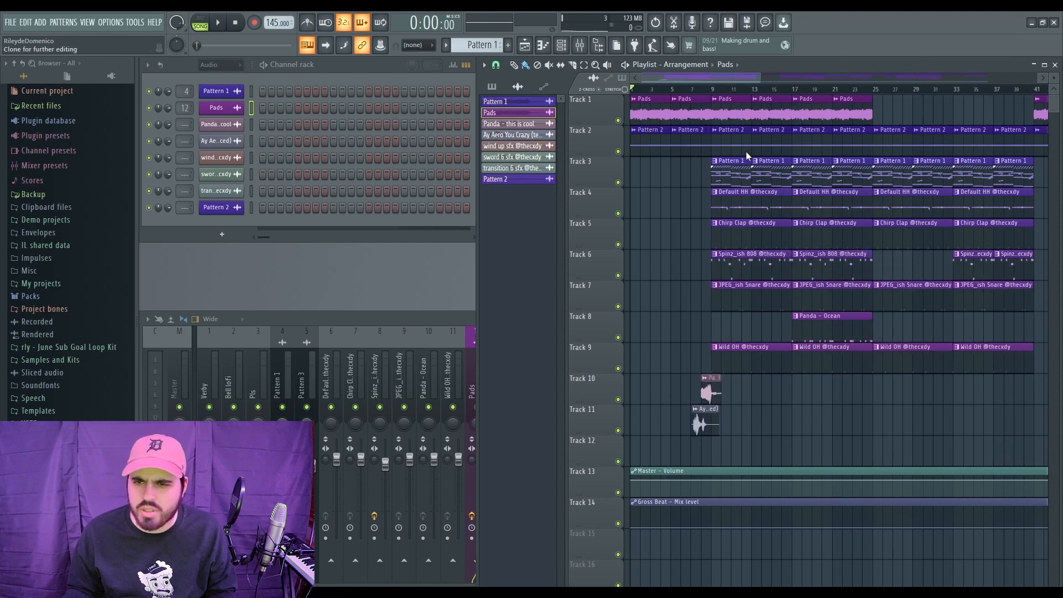
{"action": "right_click", "coordinate": [690, 139]}
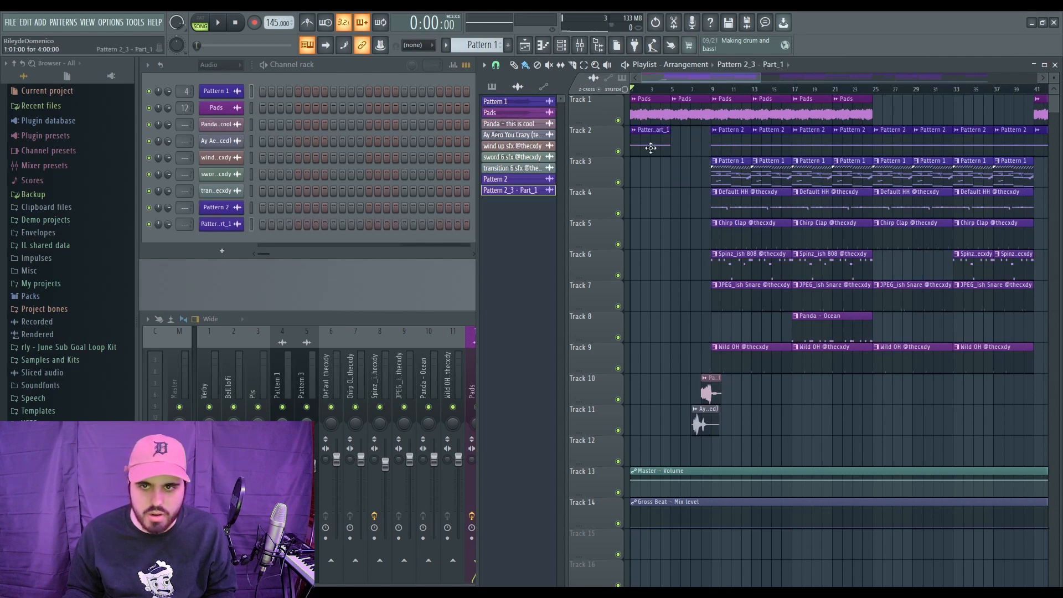
{"action": "double_click", "coordinate": [650, 147]}
{"action": "left_click", "coordinate": [538, 202]}
{"action": "left_click_drag", "start_coordinate": [654, 186], "coordinate": [670, 127]}
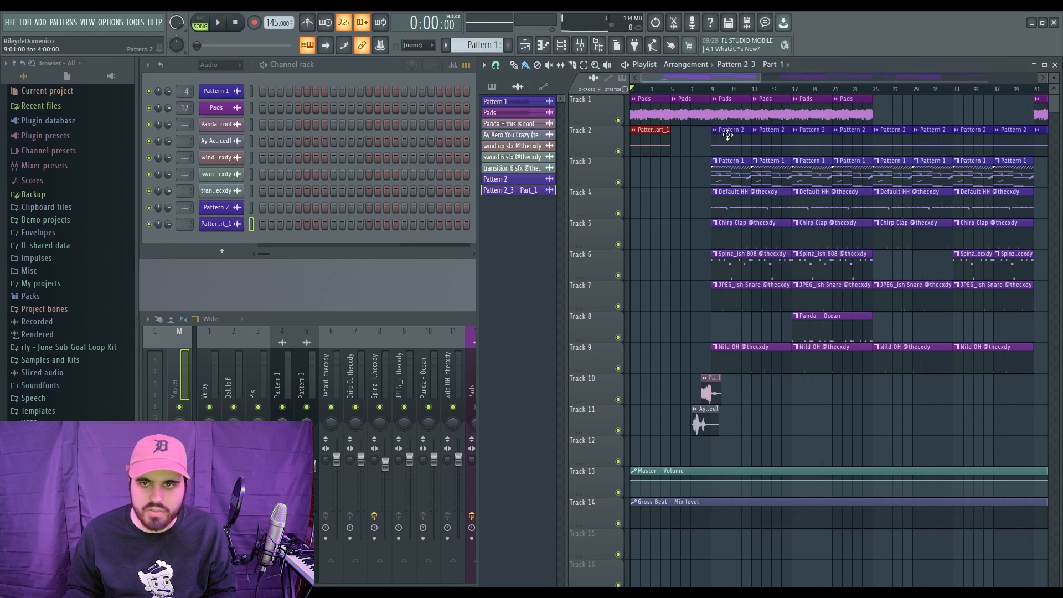
{"action": "key", "text": "ctrl+b"}
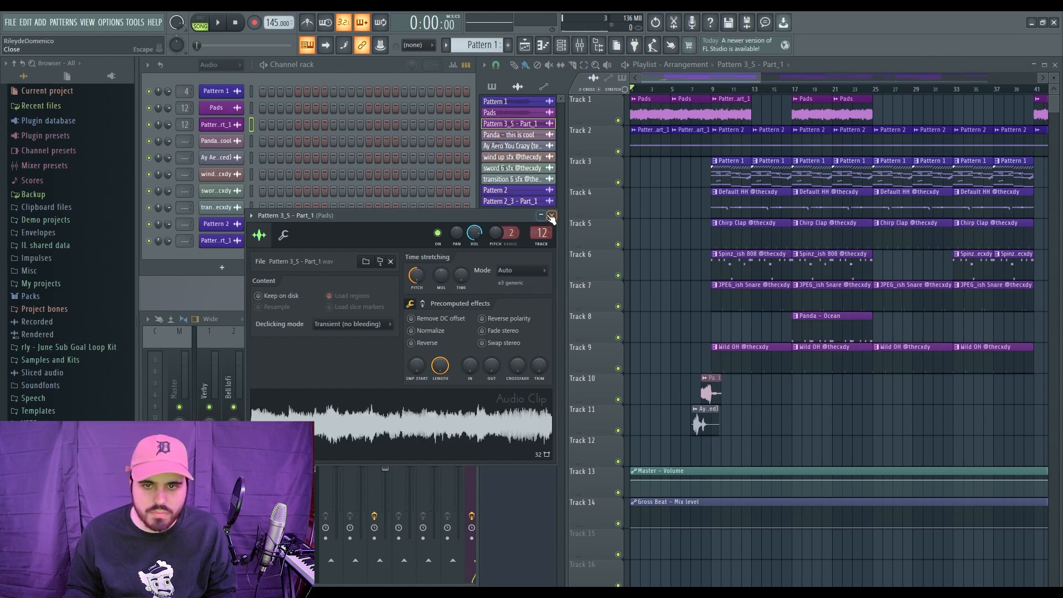
Duplicate the unique Pattern 3_5 - Part_1 clip from bar 9 to bar 13 on Track 1 and play from bar 9.
{"action": "left_click", "coordinate": [551, 216]}
{"action": "left_click", "coordinate": [725, 111], "text": "ctrl"}
{"action": "key", "text": "ctrl+b"}
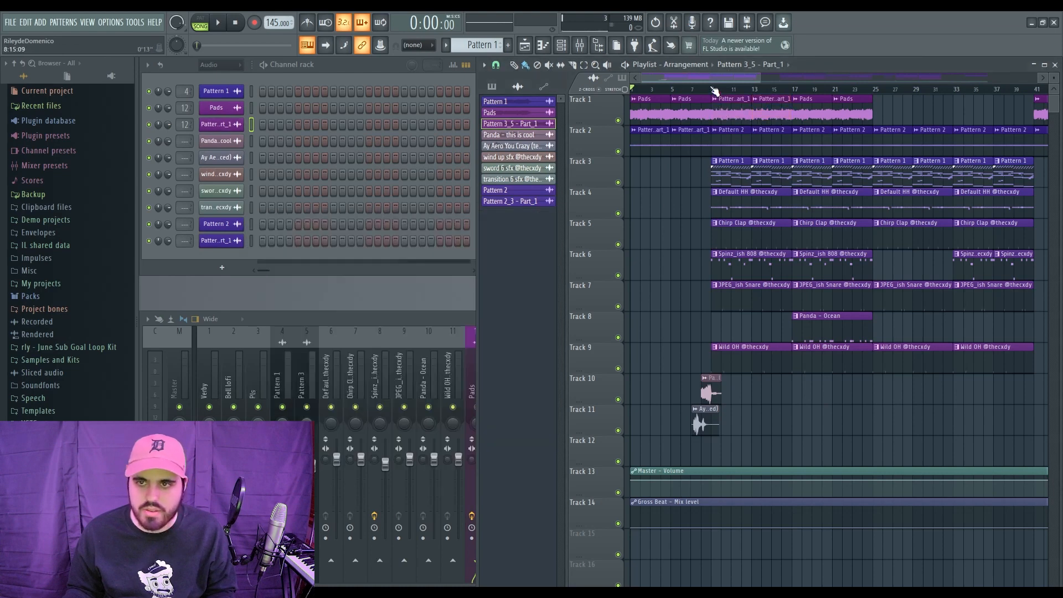
{"action": "left_click", "coordinate": [714, 91]}
{"action": "key", "text": "space"}
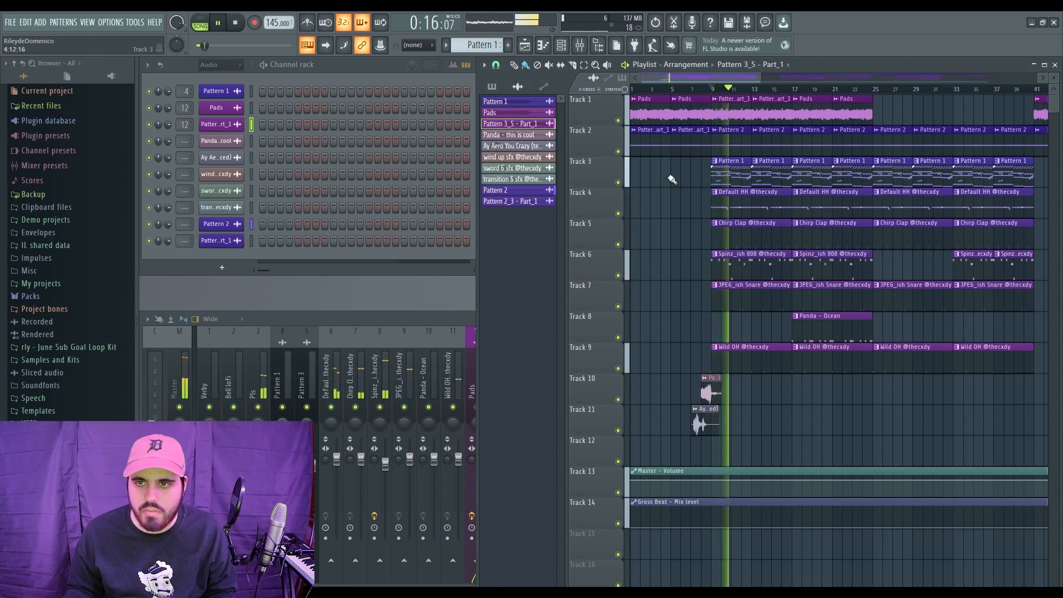
{"action": "key", "text": "space"}
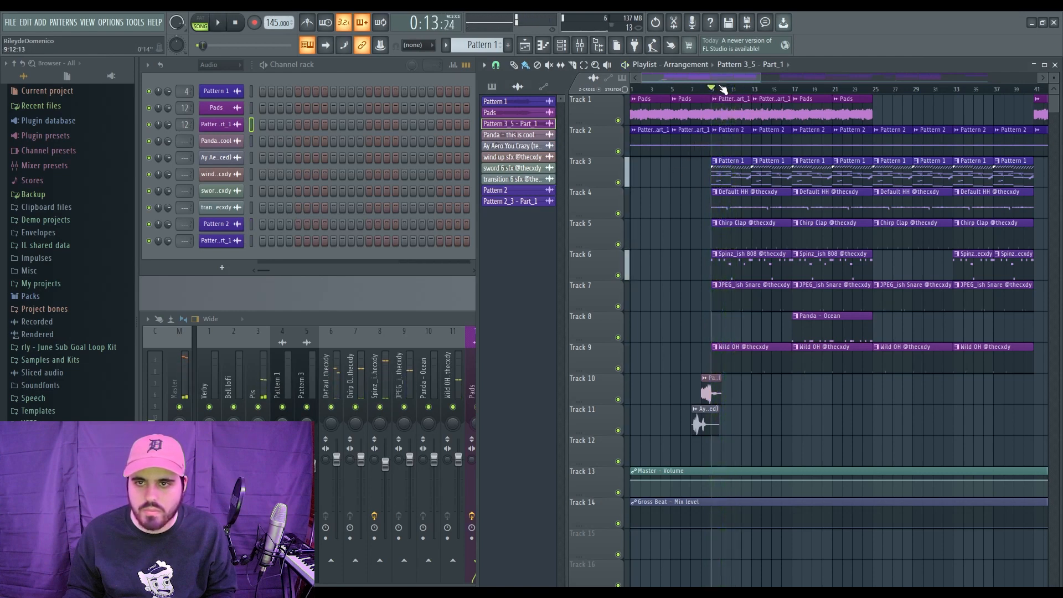
Raise the low-cut frequency of band 1 in Fruity parametric EQ 2 on the Pads mixer track and listen to the change.
{"action": "double_click", "coordinate": [721, 109]}
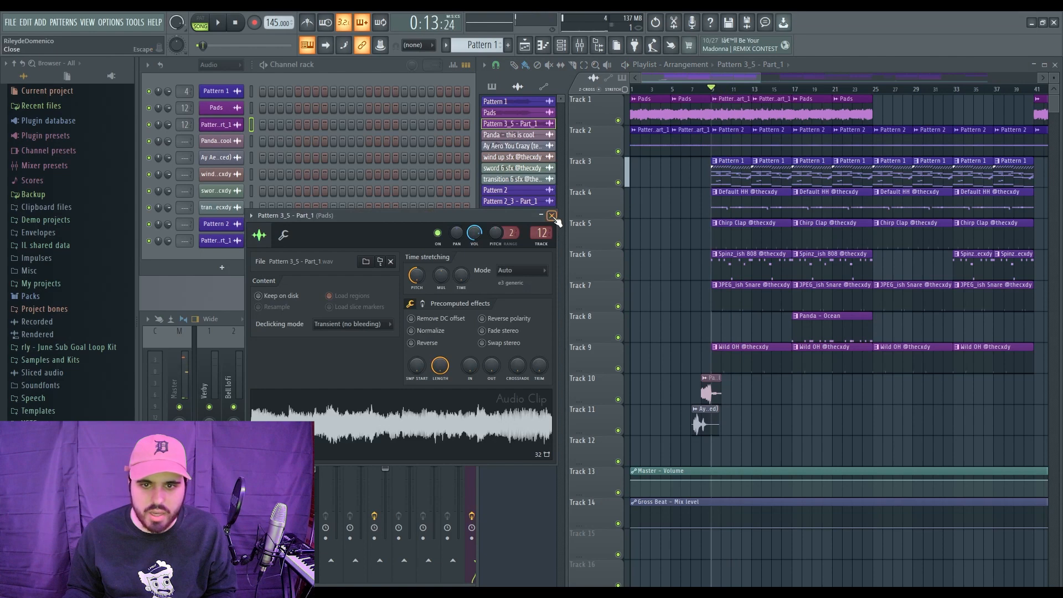
{"action": "left_click", "coordinate": [552, 216]}
{"action": "left_click", "coordinate": [361, 319]}
{"action": "left_click", "coordinate": [970, 359]}
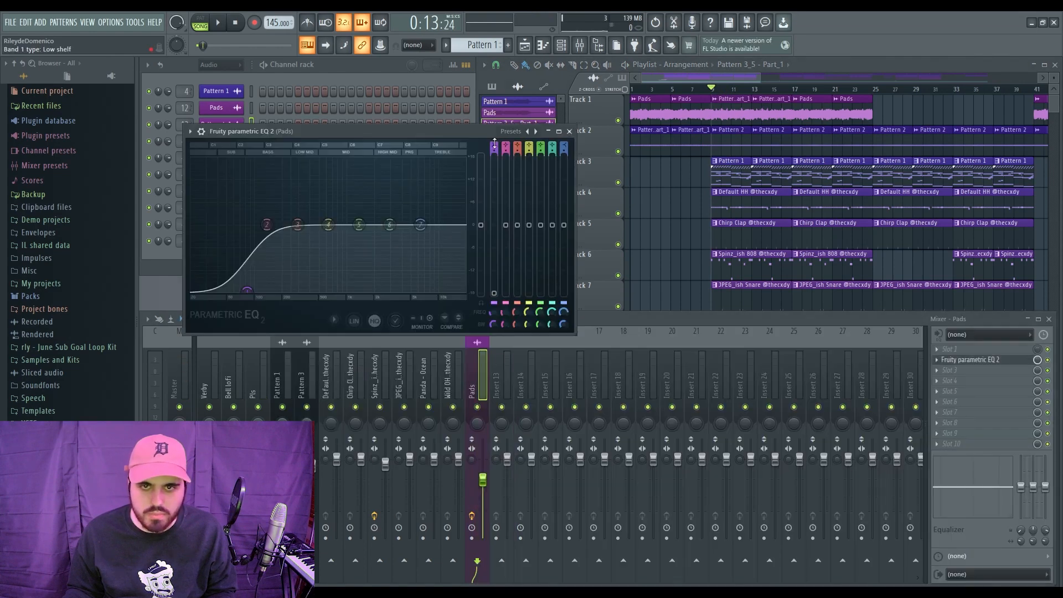
{"action": "scroll", "coordinate": [494, 145], "scroll_direction": "up", "scroll_amount": 2}
{"action": "left_click_drag", "start_coordinate": [247, 225], "coordinate": [261, 225]}
{"action": "key", "text": "space"}
{"action": "left_click_drag", "start_coordinate": [494, 312], "coordinate": [493, 308]}
{"action": "left_click", "coordinate": [569, 131]}
{"action": "key", "text": "space"}
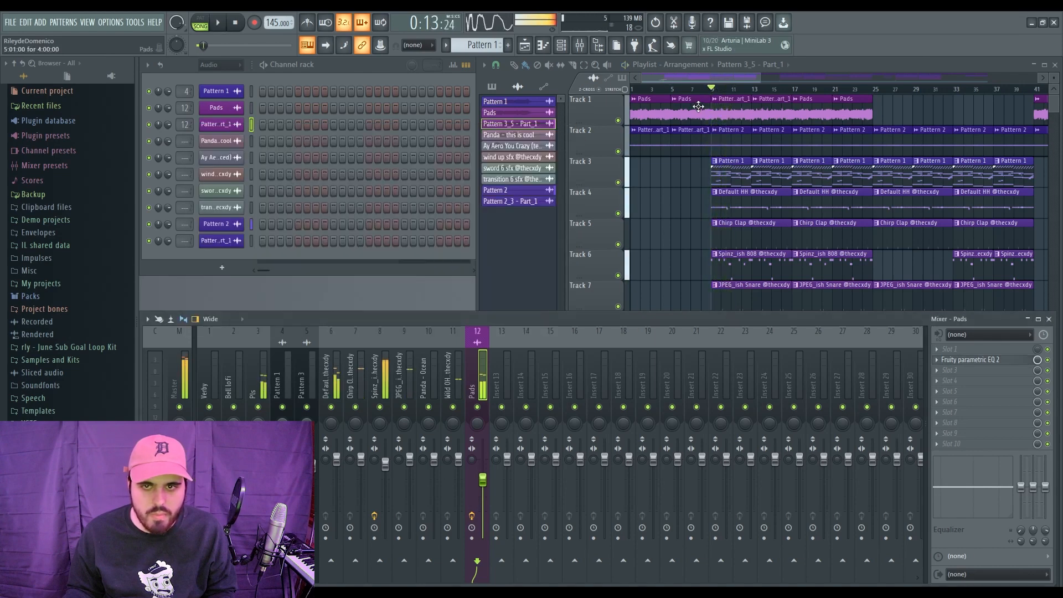
Solo Track 3 in the playlist and play it from bar 9.
{"action": "key", "text": "space"}
{"action": "key", "text": "space"}
{"action": "right_click", "coordinate": [619, 183]}
{"action": "key", "text": "space"}
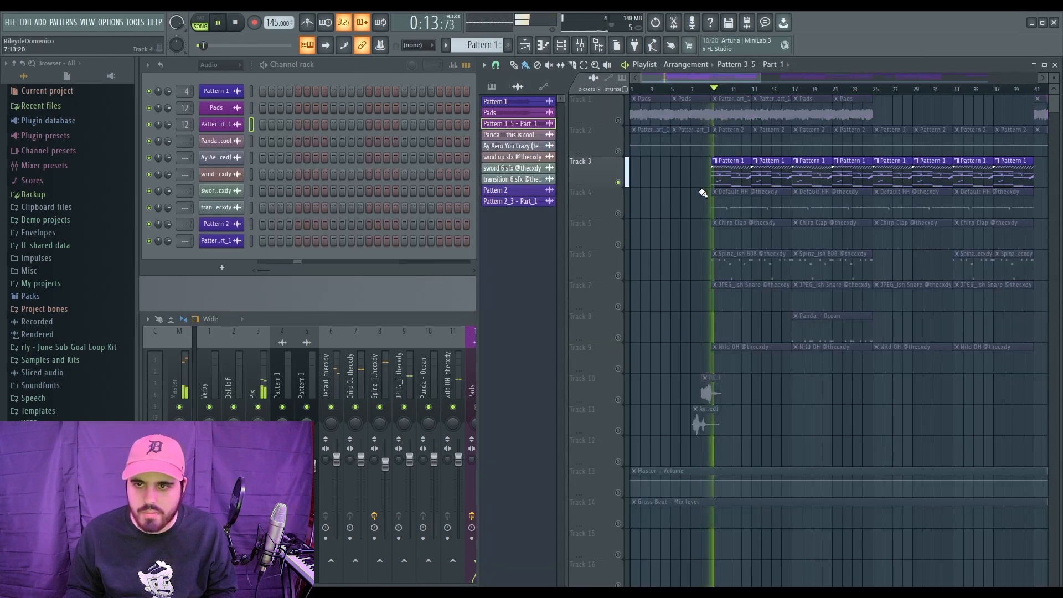
Add Fruity parametric EQ 2 to the Pls mixer track and cut the low end with a high-pass on band 1.
{"action": "left_click", "coordinate": [264, 385]}
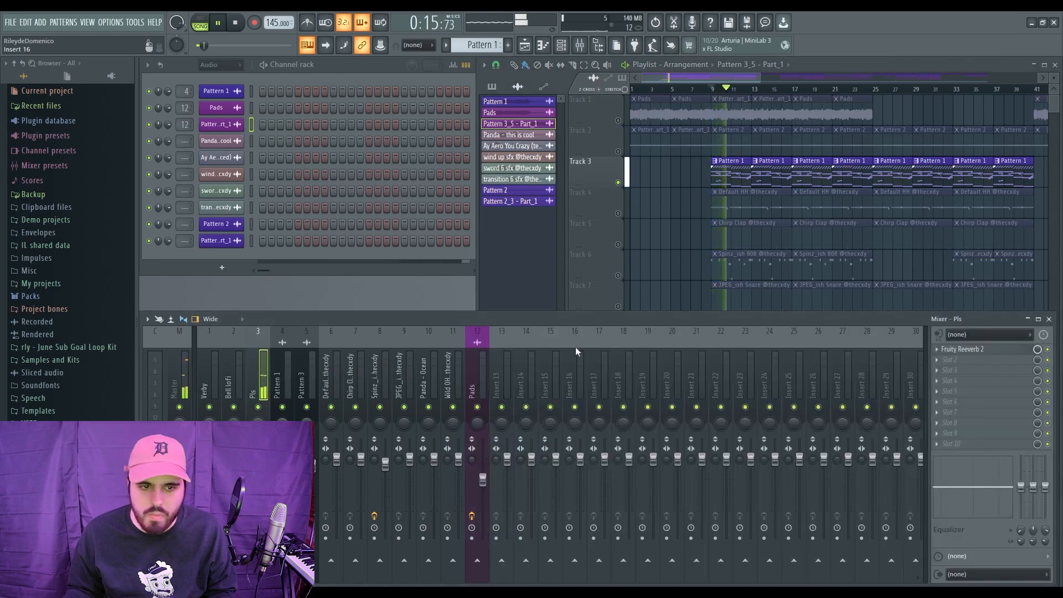
{"action": "left_click", "coordinate": [723, 175]}
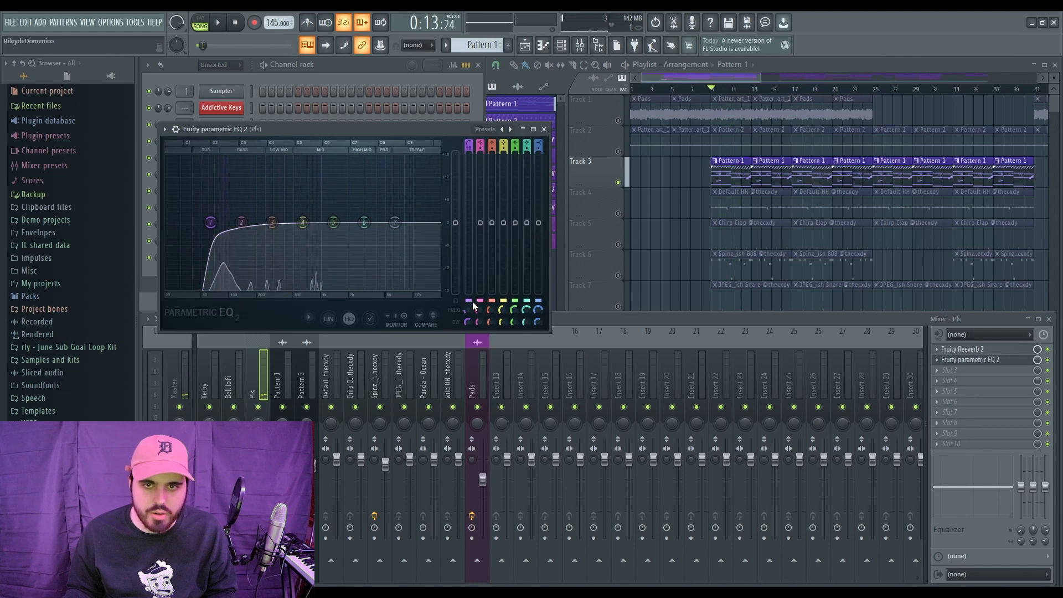
{"action": "left_click_drag", "start_coordinate": [210, 222], "coordinate": [229, 223]}
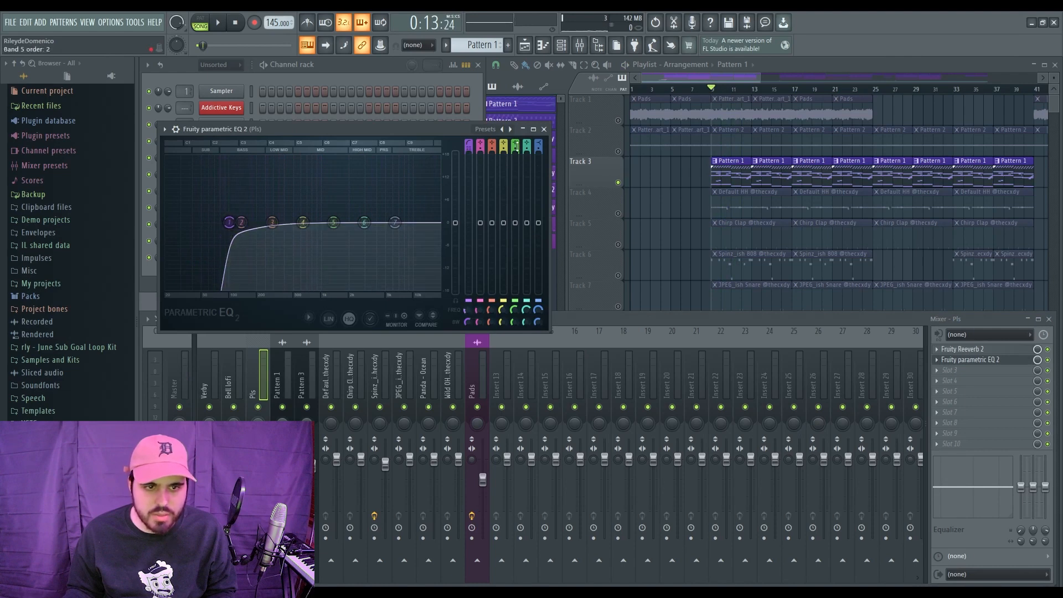
Close the Pls equalizer, unmute Track 1 alongside Track 3 and play both to check the Pads level in the mixer.
{"action": "left_click", "coordinate": [543, 129]}
{"action": "key", "text": "space"}
{"action": "left_click", "coordinate": [597, 187]}
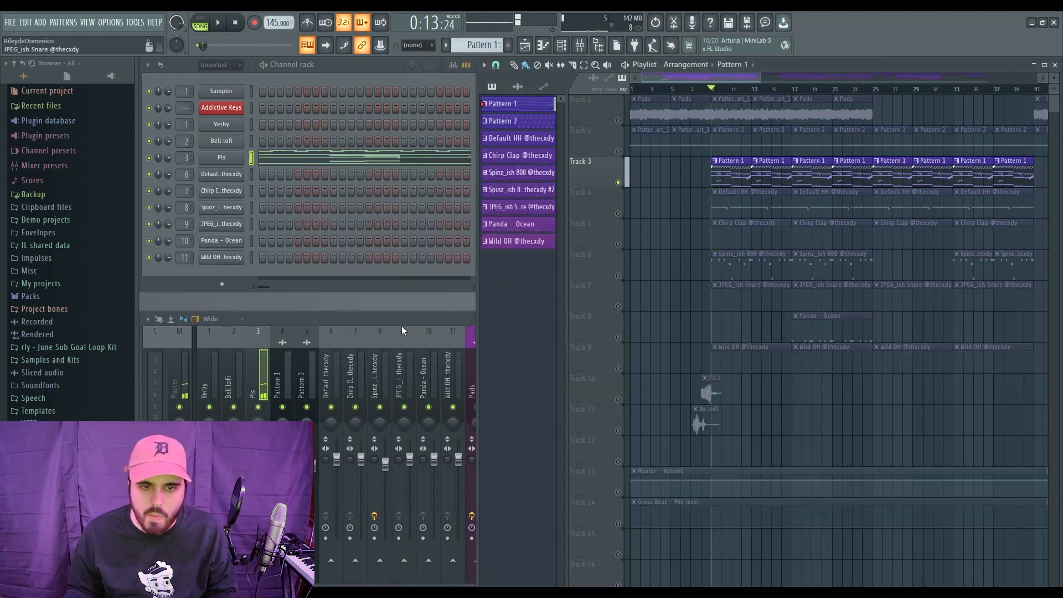
{"action": "left_click", "coordinate": [618, 120]}
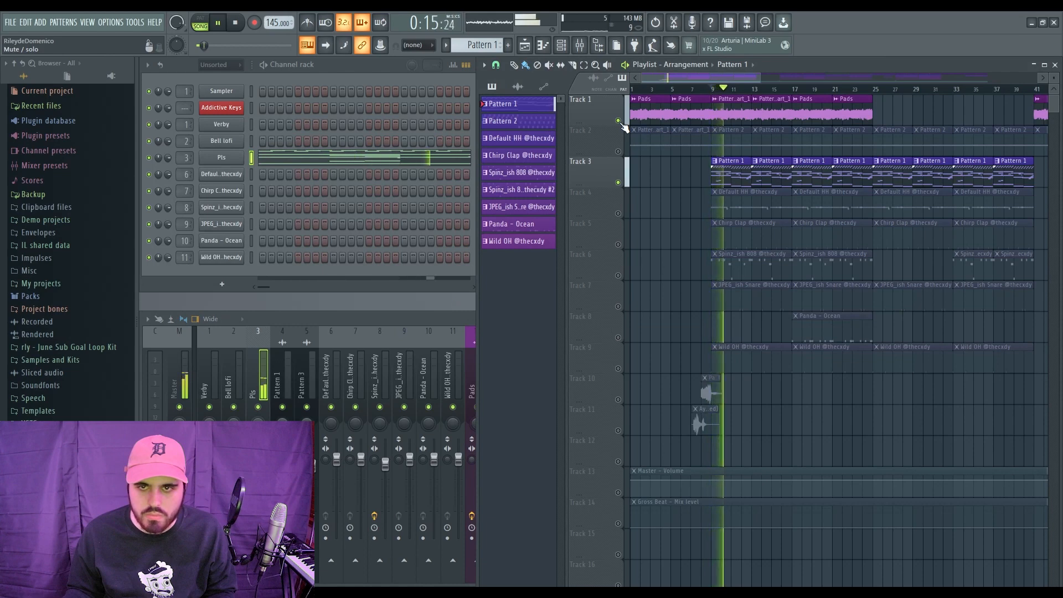
{"action": "left_click", "coordinate": [392, 319]}
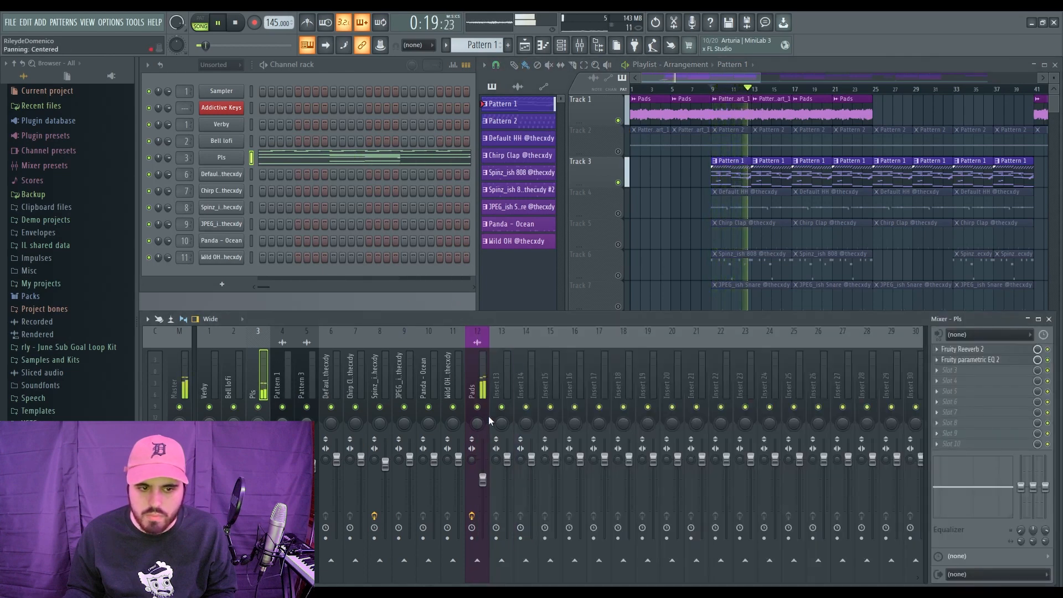
{"action": "left_click", "coordinate": [483, 479]}
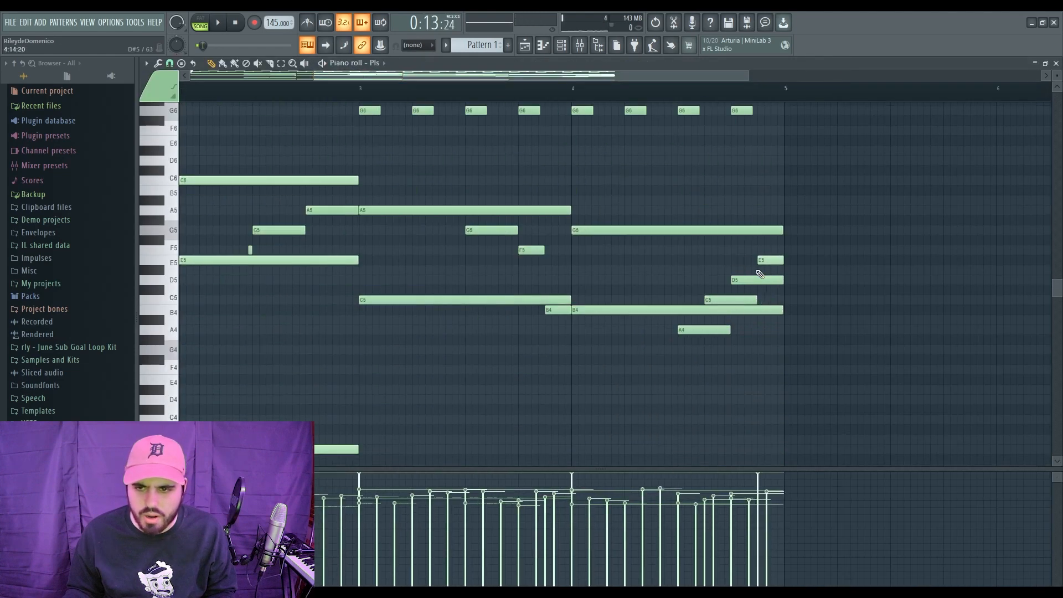
Examine the Pls melody in the Pattern 1 piano roll and play its fourth bar.
{"action": "scroll", "coordinate": [421, 243], "scroll_direction": "down", "scroll_amount": 2, "text": "ctrl"}
{"action": "scroll", "coordinate": [485, 301], "scroll_direction": "down", "scroll_amount": 3}
{"action": "scroll", "coordinate": [486, 301], "scroll_direction": "up", "scroll_amount": 2}
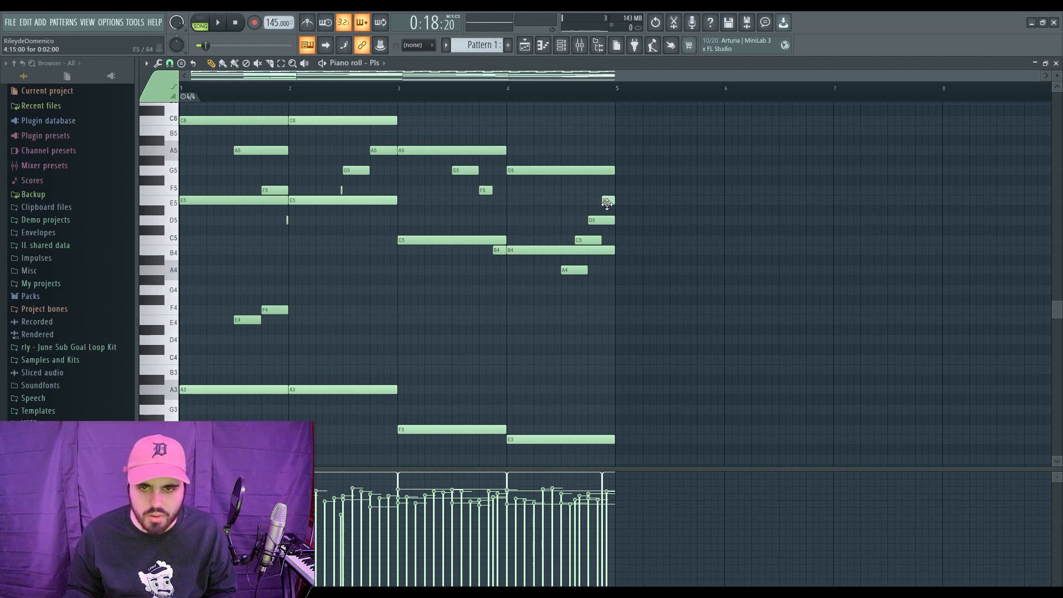
{"action": "scroll", "coordinate": [604, 238], "scroll_direction": "up", "scroll_amount": 2}
{"action": "key", "text": "space"}
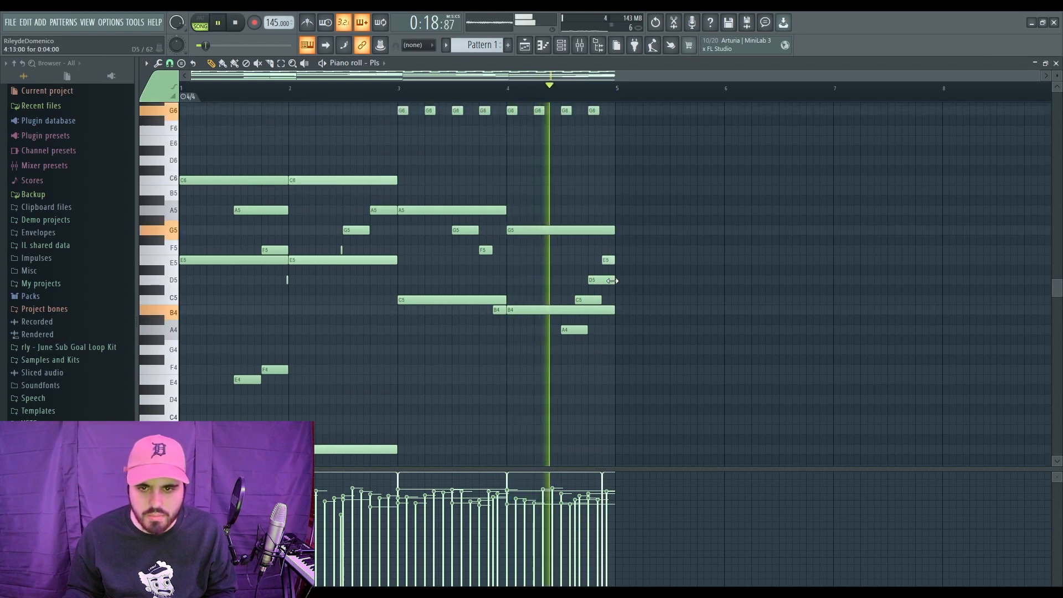
{"action": "key", "text": "space"}
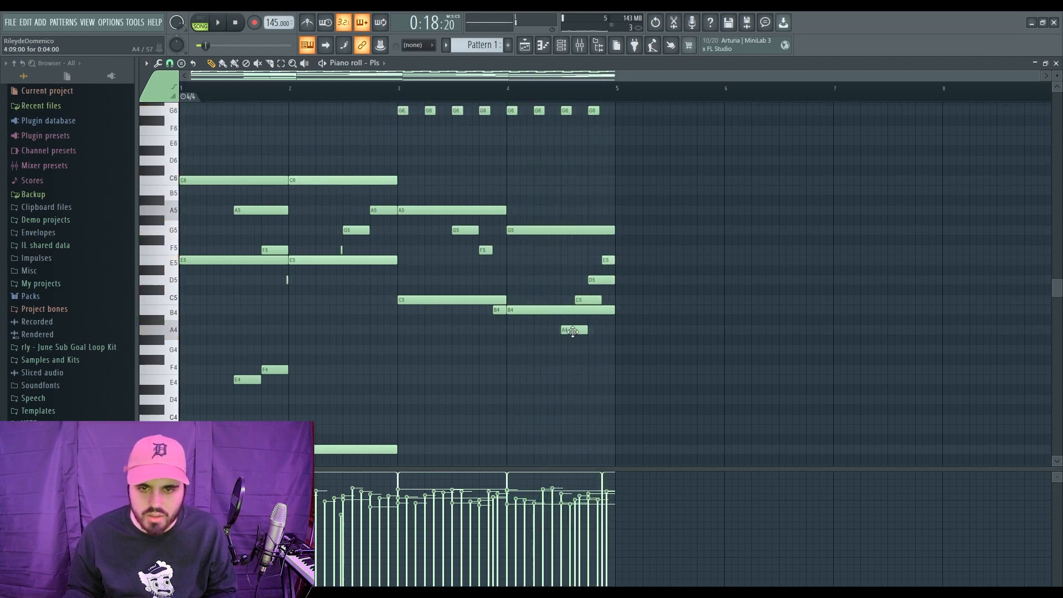
Raise the closing notes of bar 4 to D5, E5 and F5, listen, and undo the last note change.
{"action": "left_click_drag", "start_coordinate": [573, 331], "coordinate": [573, 279]}
{"action": "left_click_drag", "start_coordinate": [587, 300], "coordinate": [598, 246]}
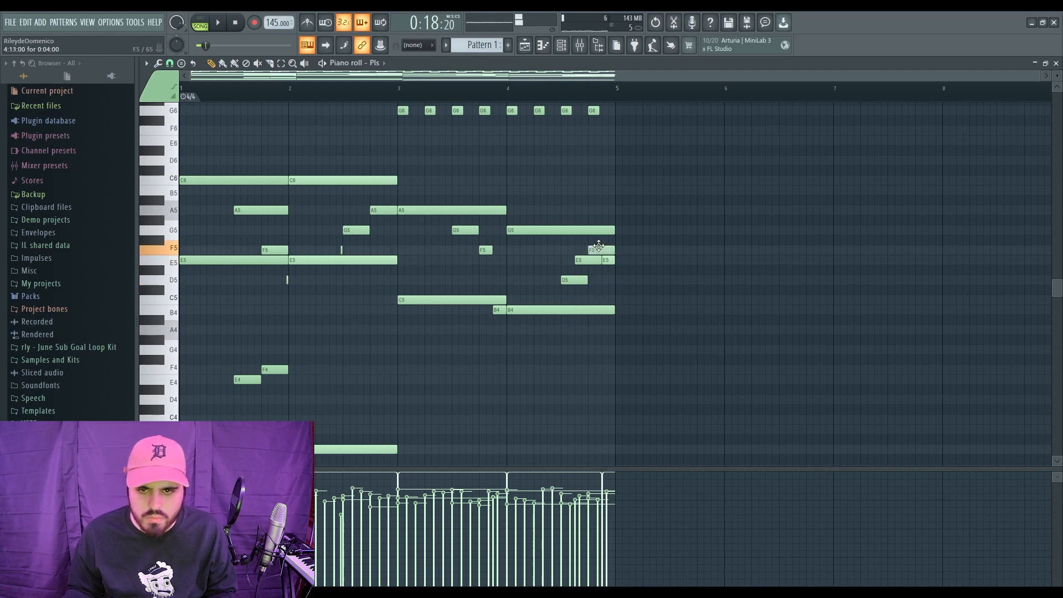
{"action": "key", "text": "space"}
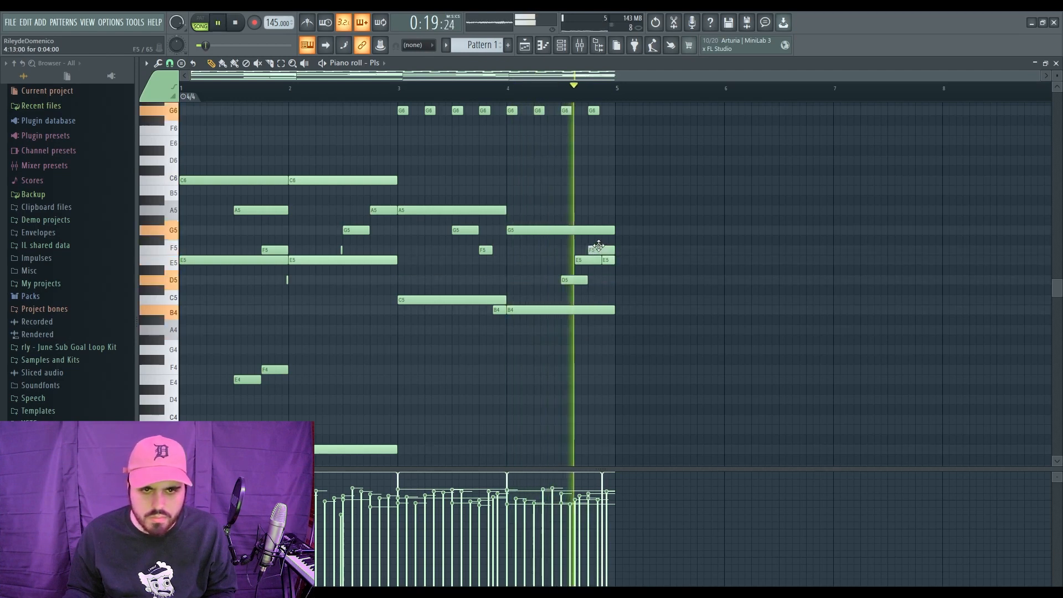
{"action": "key", "text": "space"}
{"action": "key", "text": "ctrl+z"}
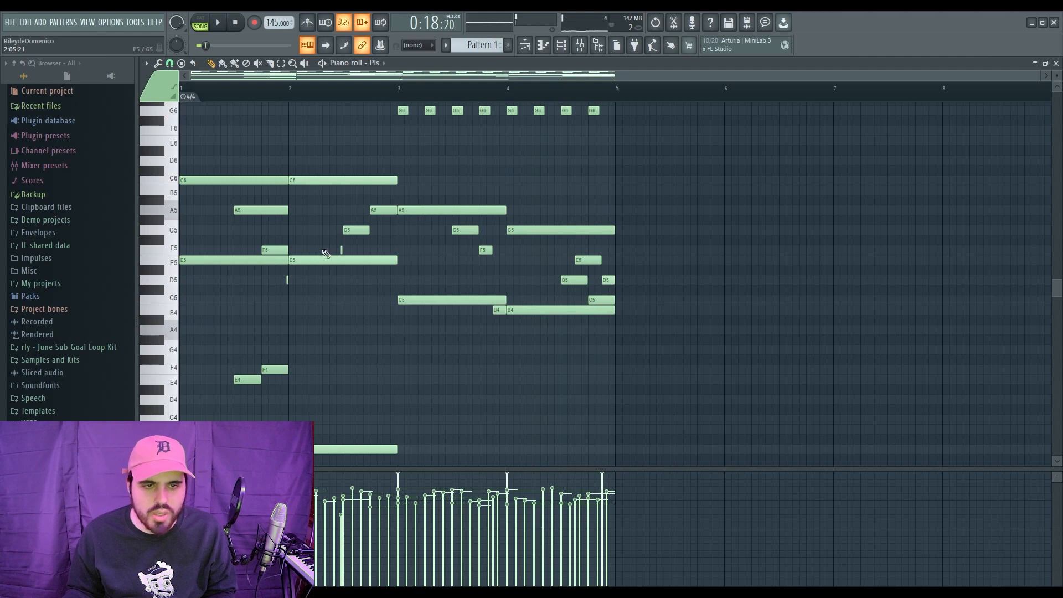
Simplify the closing run of bar 4 to a D5 followed by an E5 and play from bar 4.
{"action": "scroll", "coordinate": [599, 279], "scroll_direction": "up", "scroll_amount": 3}
{"action": "scroll", "coordinate": [596, 281], "scroll_direction": "down", "scroll_amount": 1}
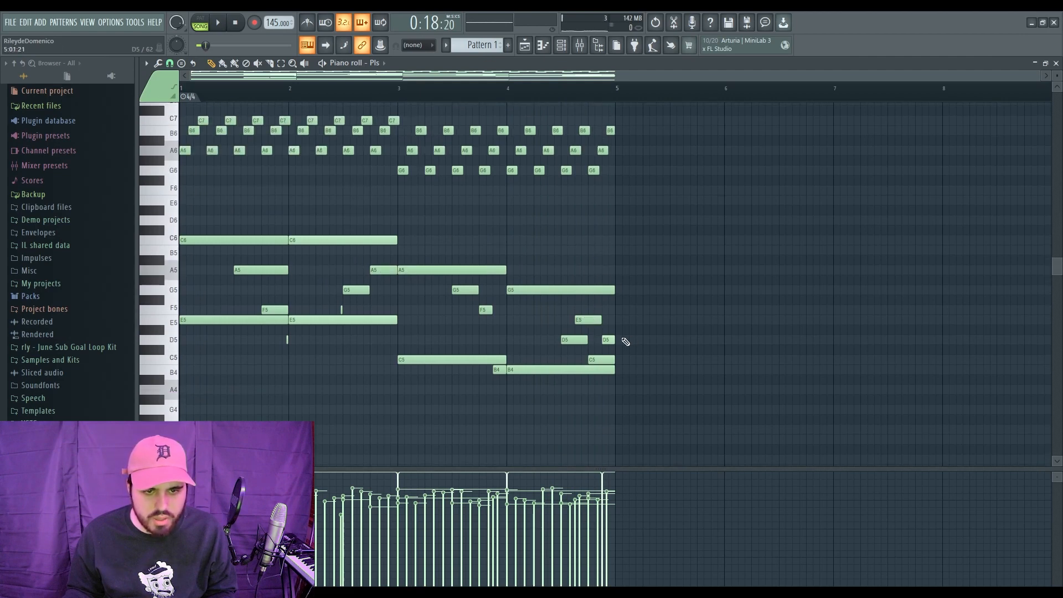
{"action": "left_click_drag", "start_coordinate": [588, 322], "coordinate": [602, 320]}
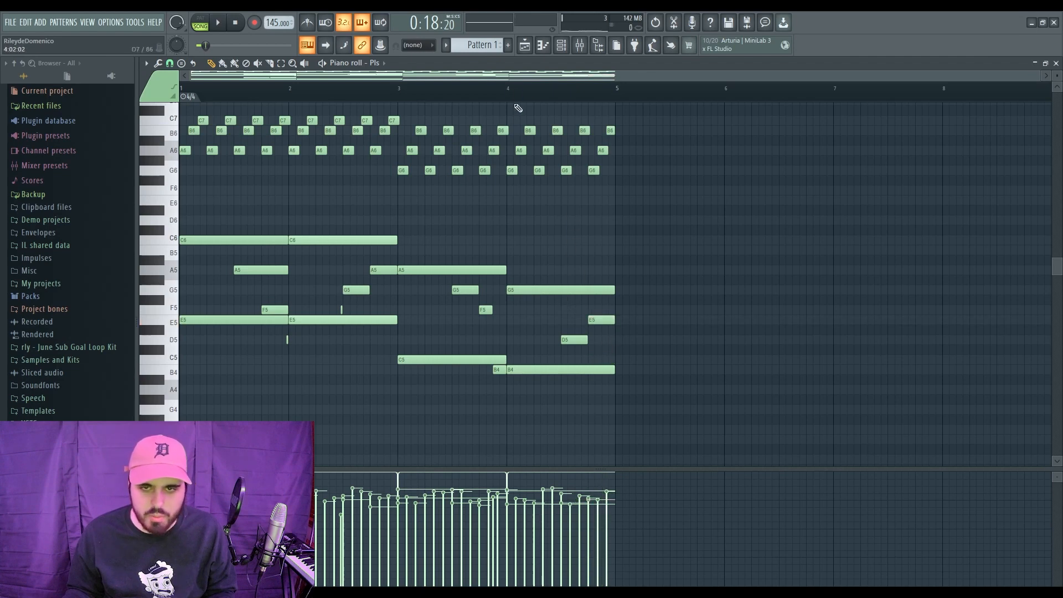
{"action": "left_click", "coordinate": [510, 89]}
{"action": "key", "text": "space"}
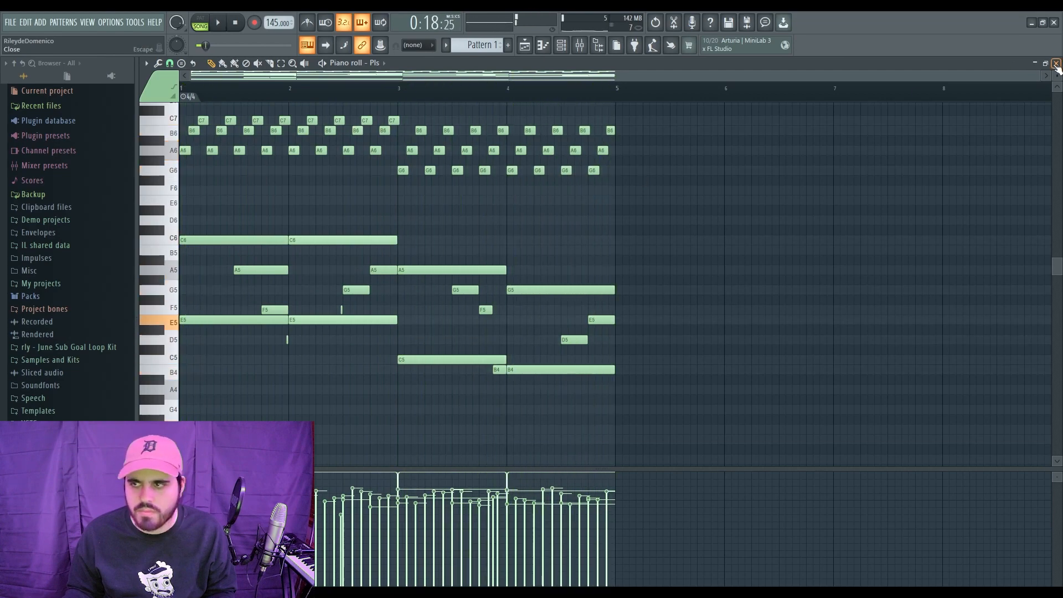
Return to the playlist, solo Track 2, add Tracks 1 and 3, and play them together from bar 9.
{"action": "key", "text": "F7"}
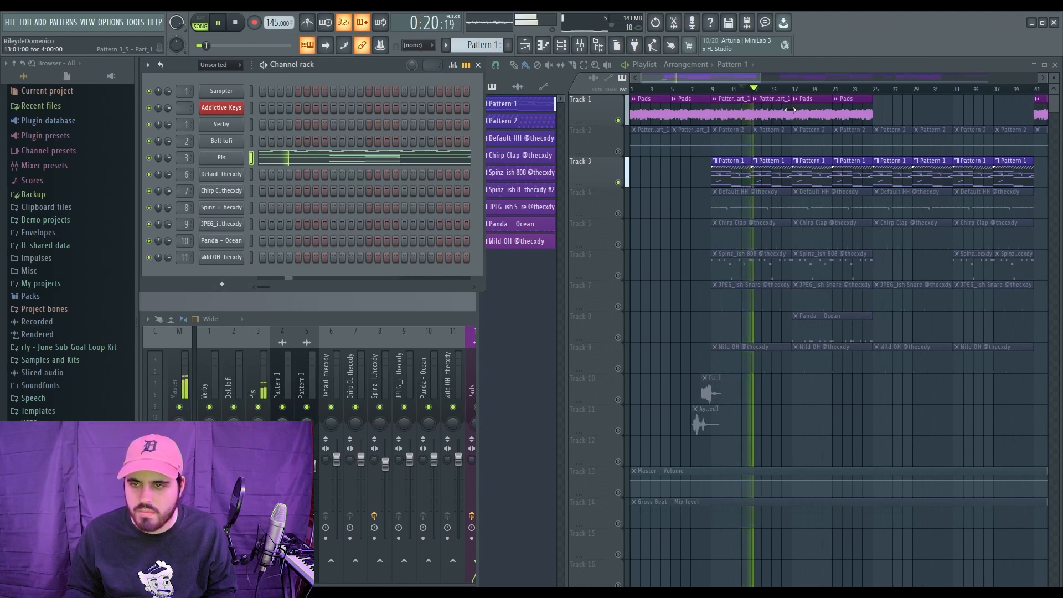
{"action": "left_click", "coordinate": [742, 78]}
{"action": "left_click_drag", "start_coordinate": [761, 77], "coordinate": [787, 79]}
{"action": "key", "text": "space"}
{"action": "right_click", "coordinate": [619, 151]}
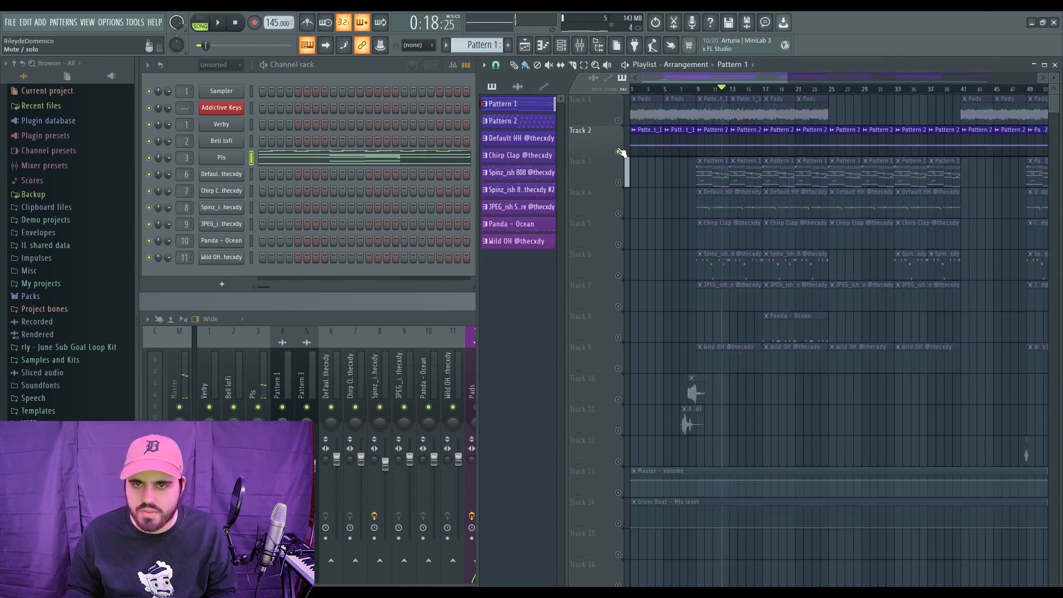
{"action": "left_click", "coordinate": [618, 120]}
{"action": "key", "text": "space"}
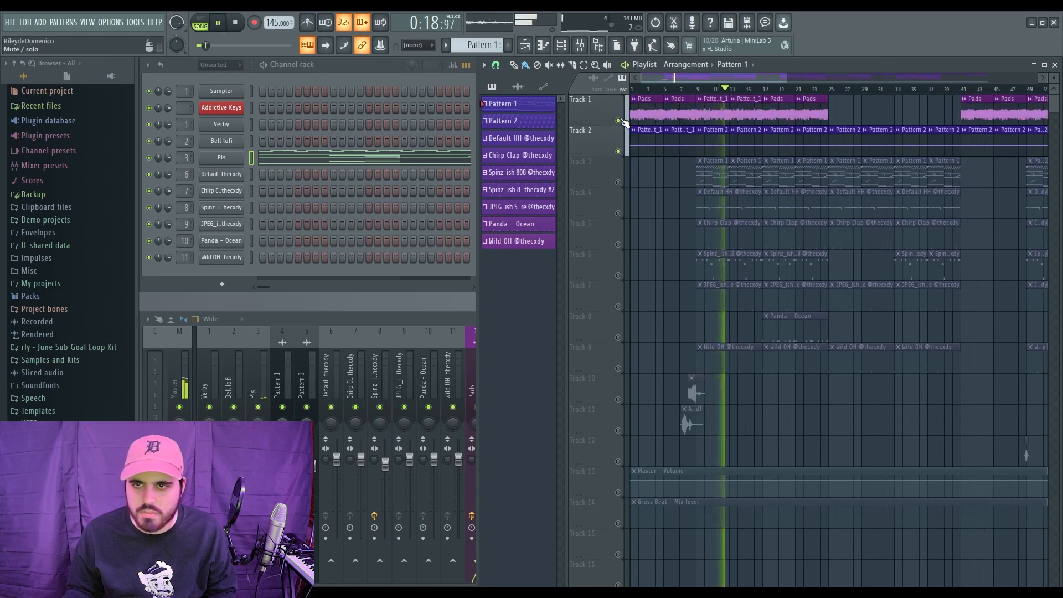
{"action": "left_click", "coordinate": [618, 182]}
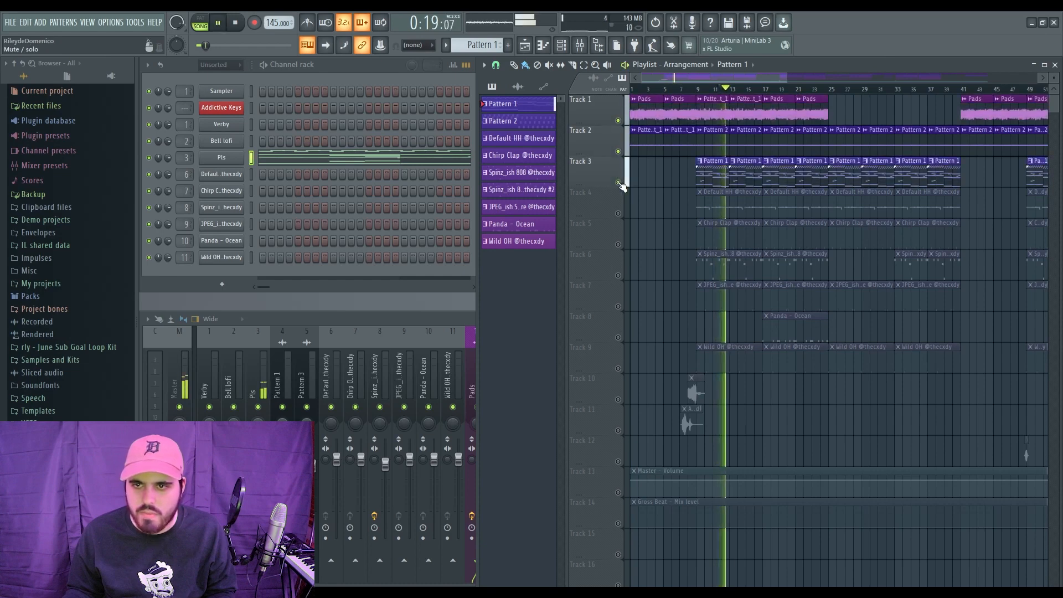
{"action": "left_click", "coordinate": [695, 89]}
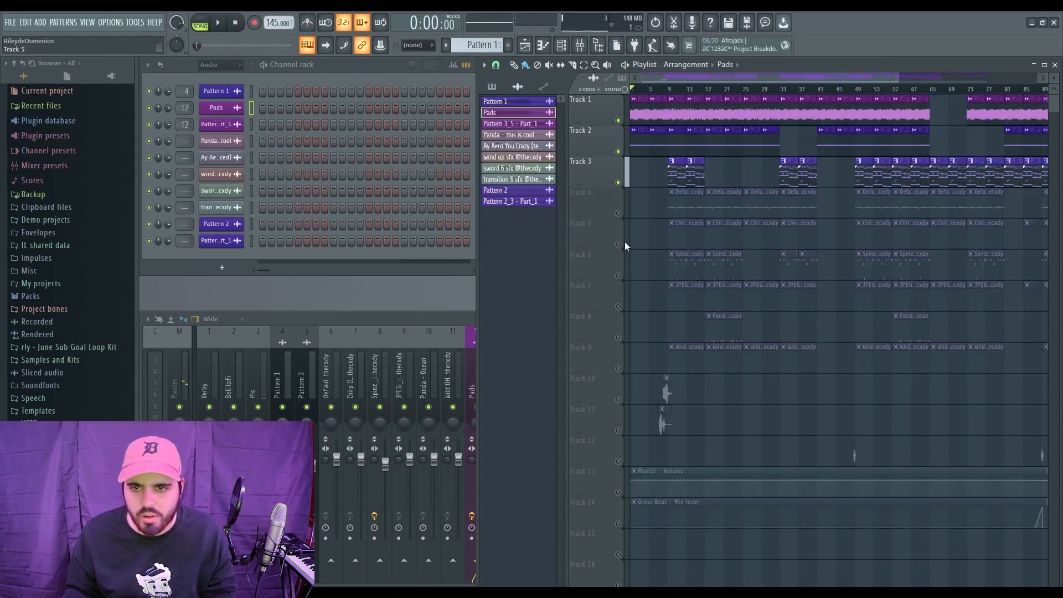
Unmute all playlist tracks and inspect the sampler settings of the Spinz_ish 808 channel.
{"action": "right_click", "coordinate": [619, 214]}
{"action": "right_click", "coordinate": [619, 214]}
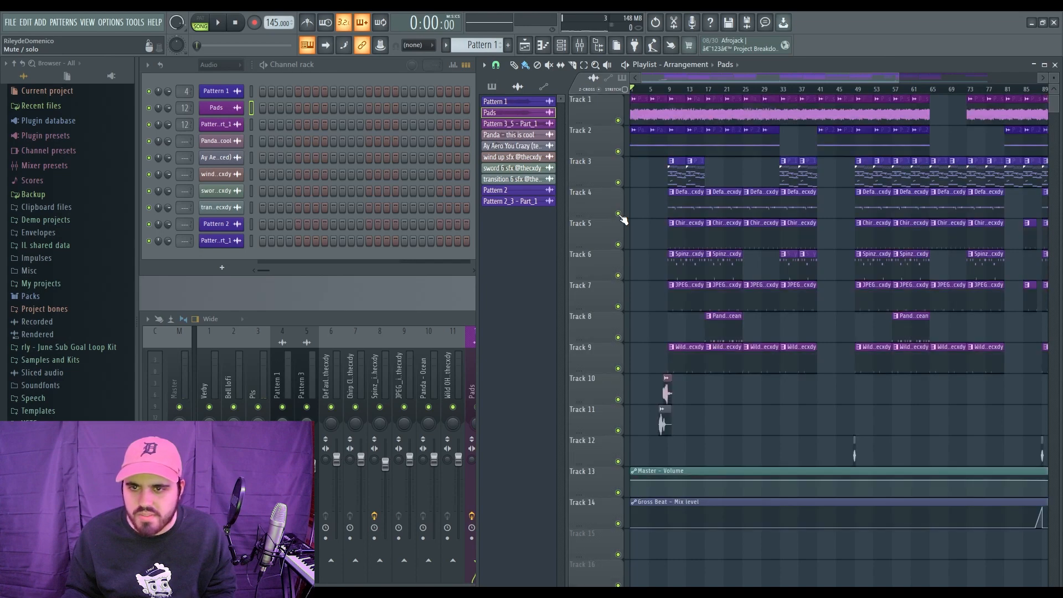
{"action": "left_click", "coordinate": [682, 254]}
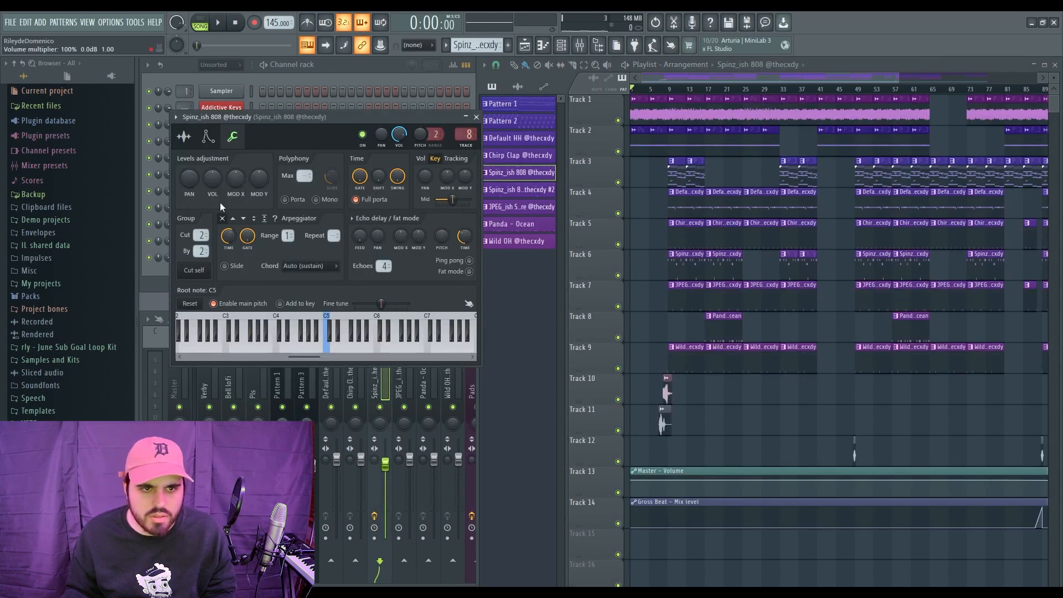
{"action": "left_click", "coordinate": [184, 140]}
{"action": "left_click", "coordinate": [476, 118]}
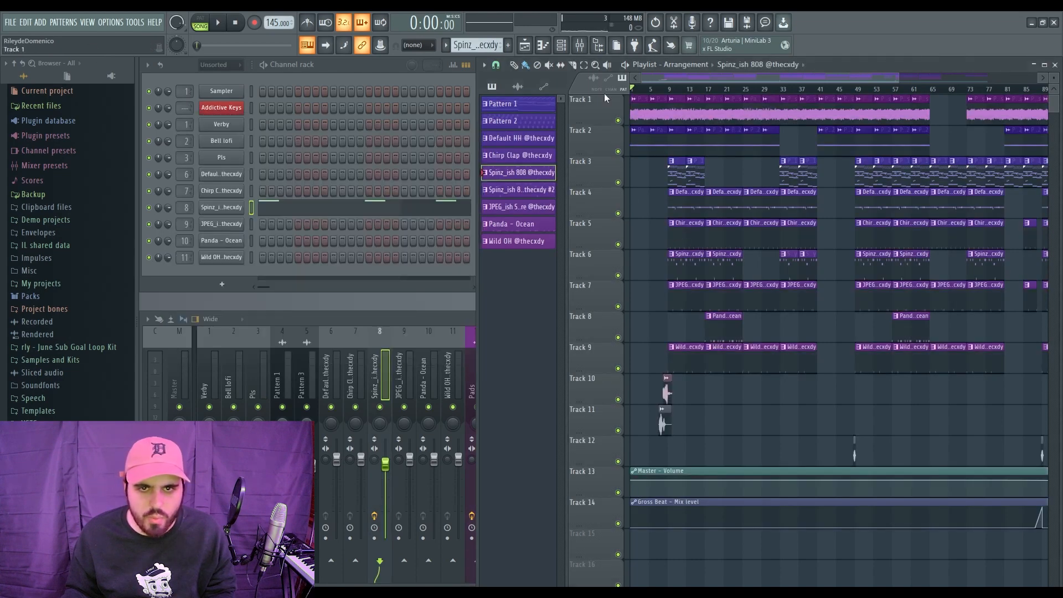
Play the full beat from bar 9 and solo the 808 on Track 6.
{"action": "key", "text": "space"}
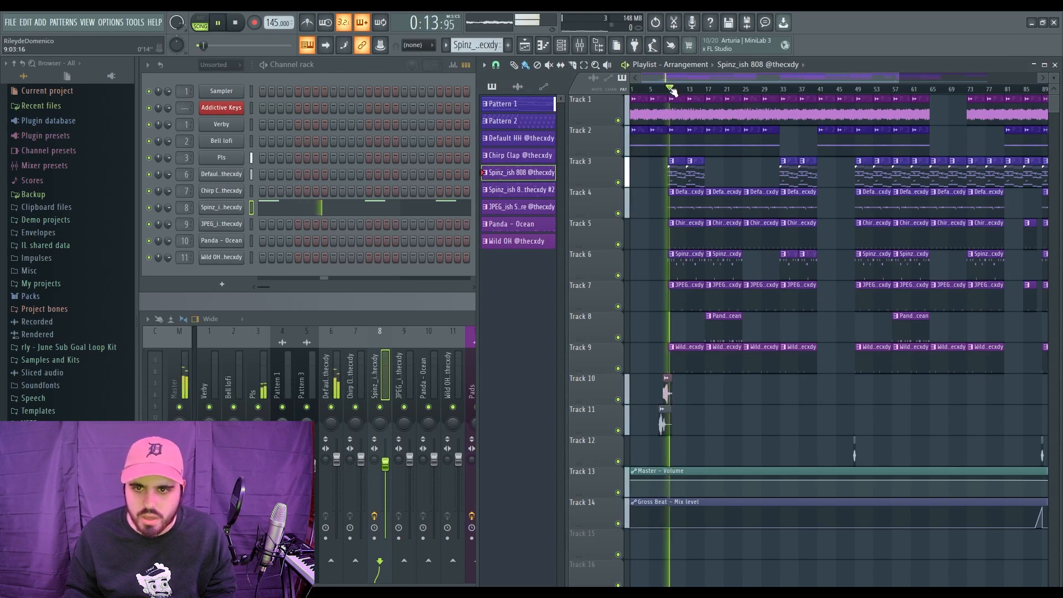
{"action": "left_click", "coordinate": [666, 89]}
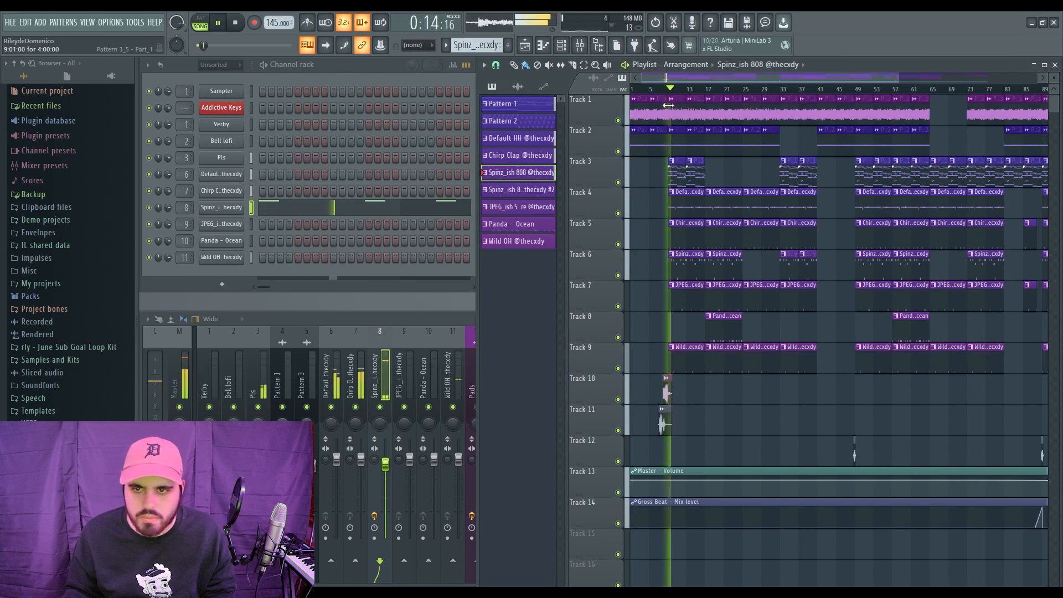
{"action": "right_click", "coordinate": [618, 275]}
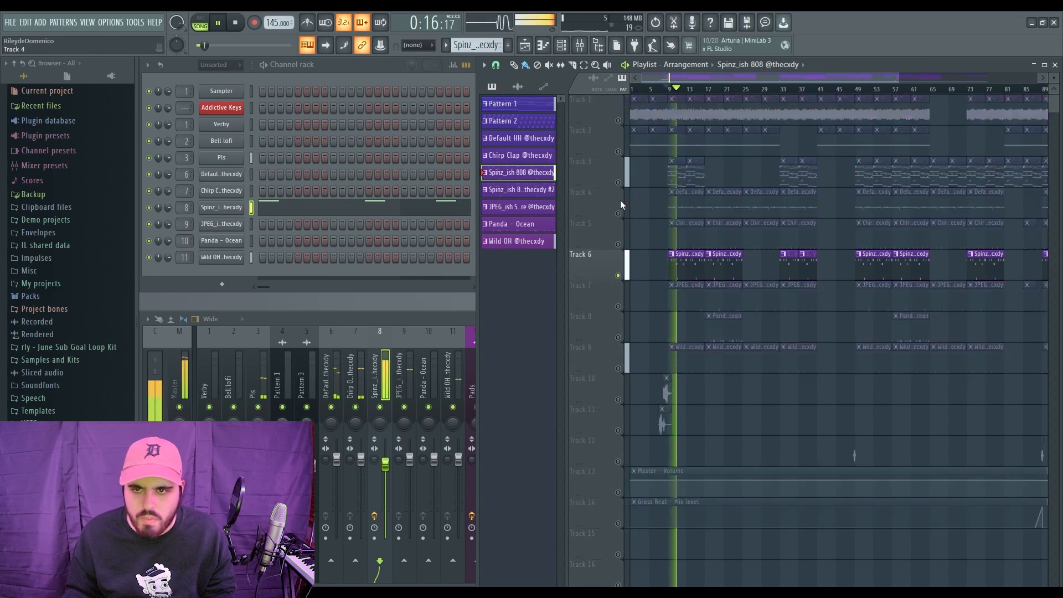
{"action": "key", "text": "space"}
Unmute Tracks 1 to 3 alongside the 808, play them together and check the 808's mixer track.
{"action": "left_click_drag", "start_coordinate": [619, 182], "coordinate": [618, 120]}
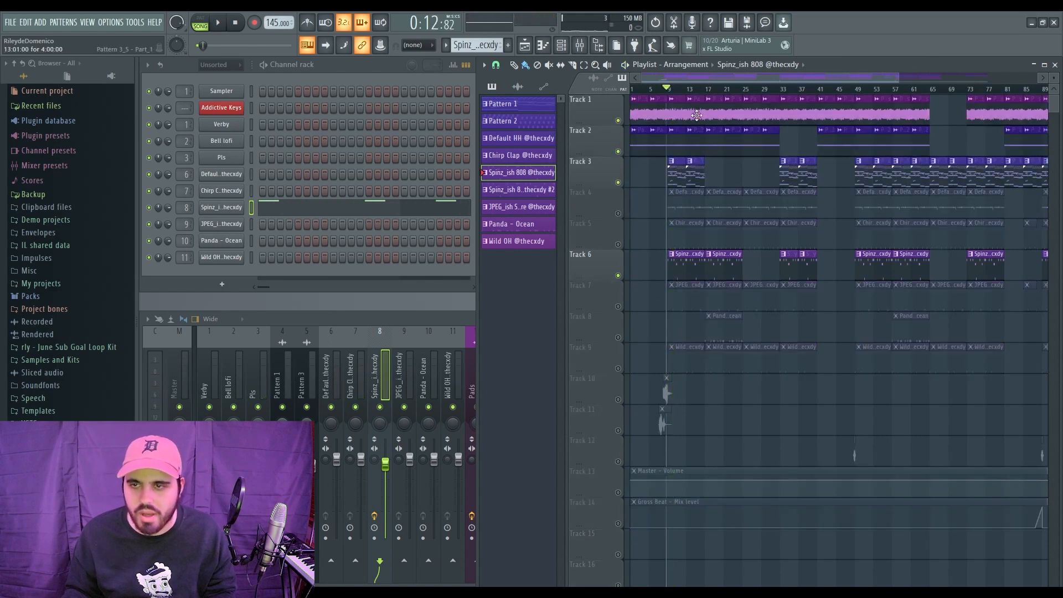
{"action": "key", "text": "space"}
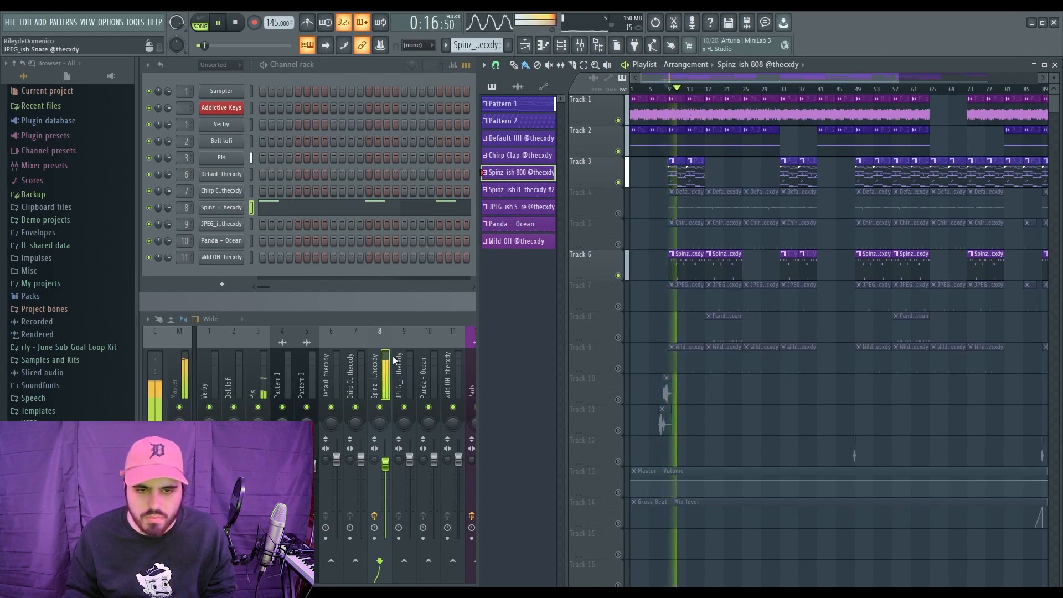
{"action": "left_click", "coordinate": [381, 375]}
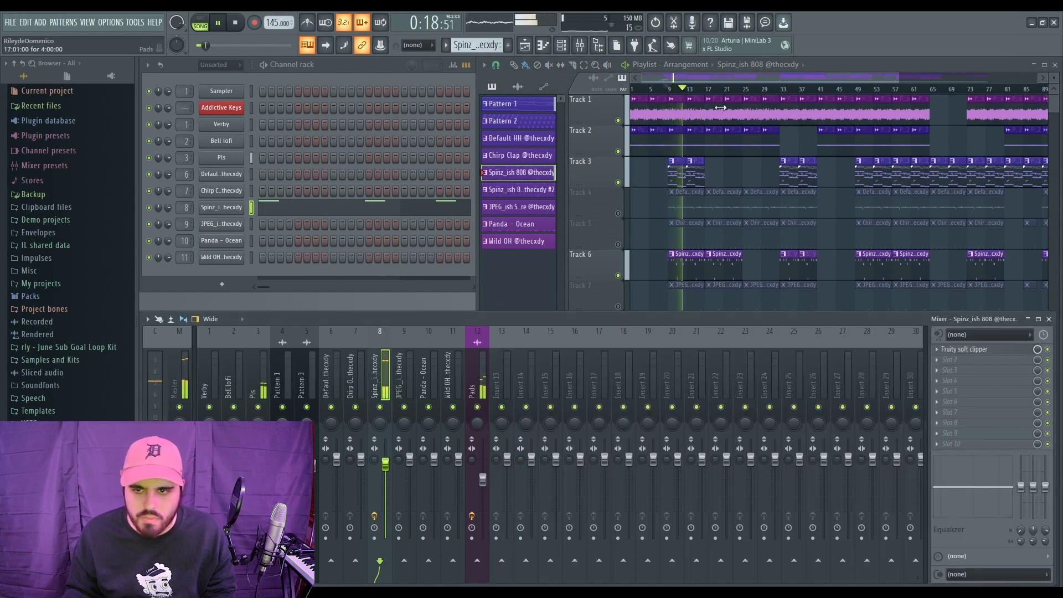
Open the first Spinz_ish 808 clip, repitch both bar 3 notes to F5 and the bar 4 notes to E5, G5 and G5, and play it.
{"action": "left_click", "coordinate": [677, 258]}
{"action": "key", "text": "space"}
{"action": "double_click", "coordinate": [674, 257]}
{"action": "left_click", "coordinate": [405, 289], "text": "ctrl"}
{"action": "left_click_drag", "start_coordinate": [429, 234], "coordinate": [366, 220]}
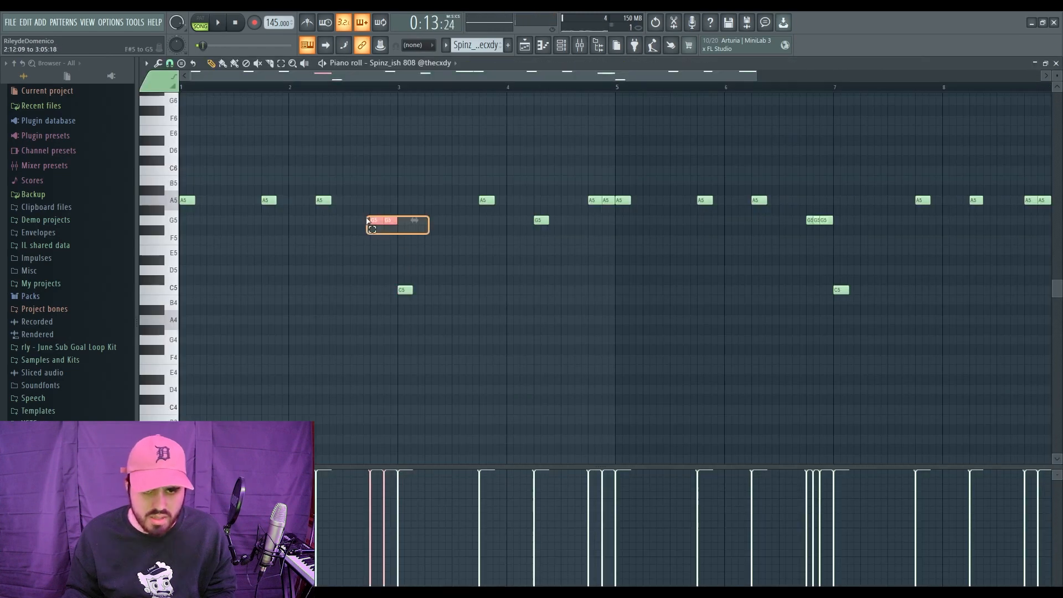
{"action": "left_click_drag", "start_coordinate": [413, 313], "coordinate": [395, 279]}
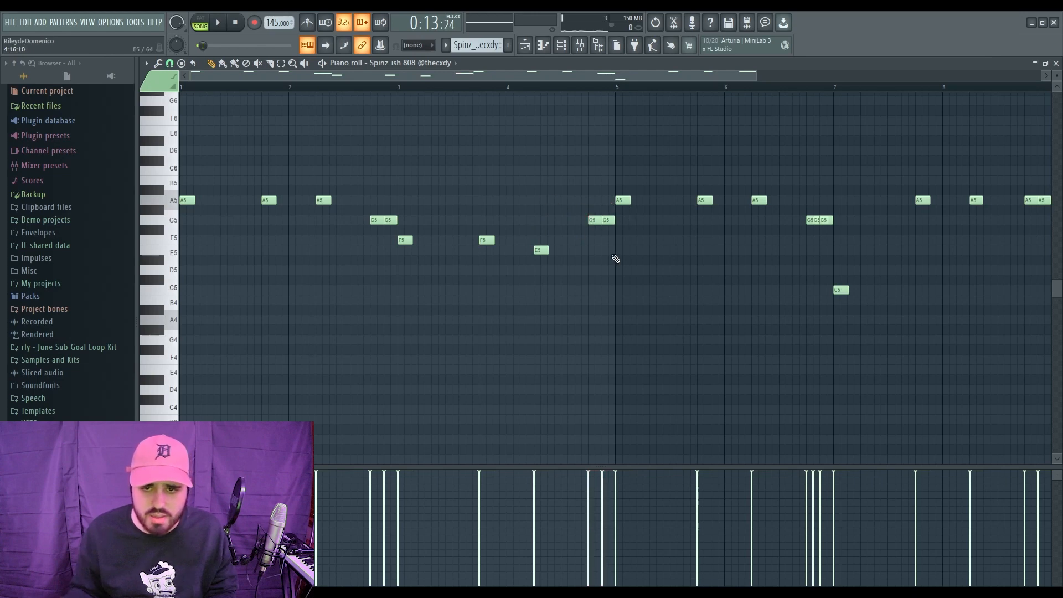
{"action": "key", "text": "space"}
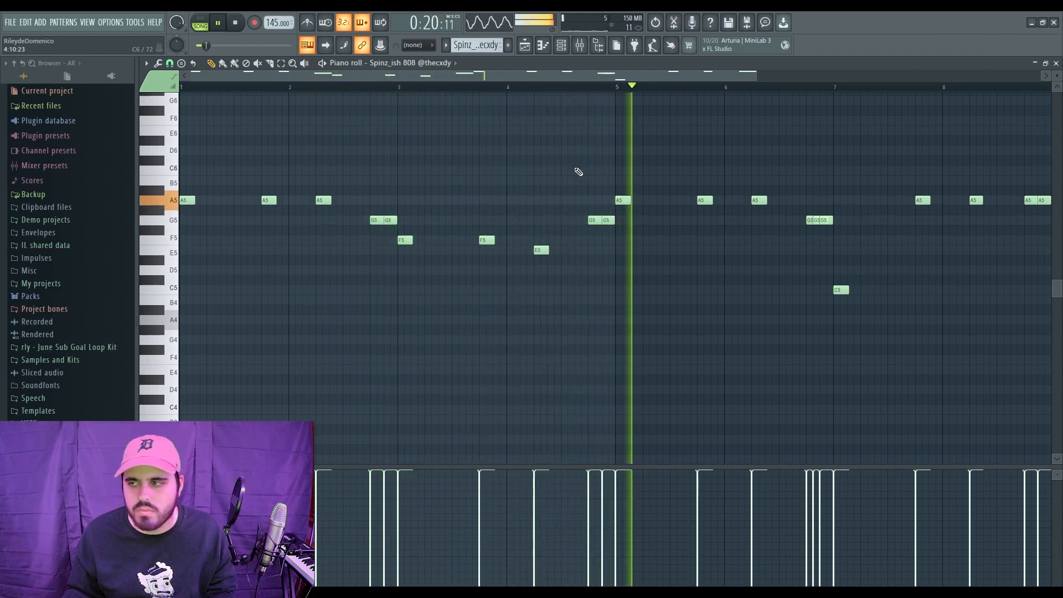
Replace the 808 notes from bar 5 onward with a copy of bars 1 to 4 and play the result.
{"action": "scroll", "coordinate": [769, 89], "scroll_direction": "down", "scroll_amount": 2}
{"action": "key", "text": "space"}
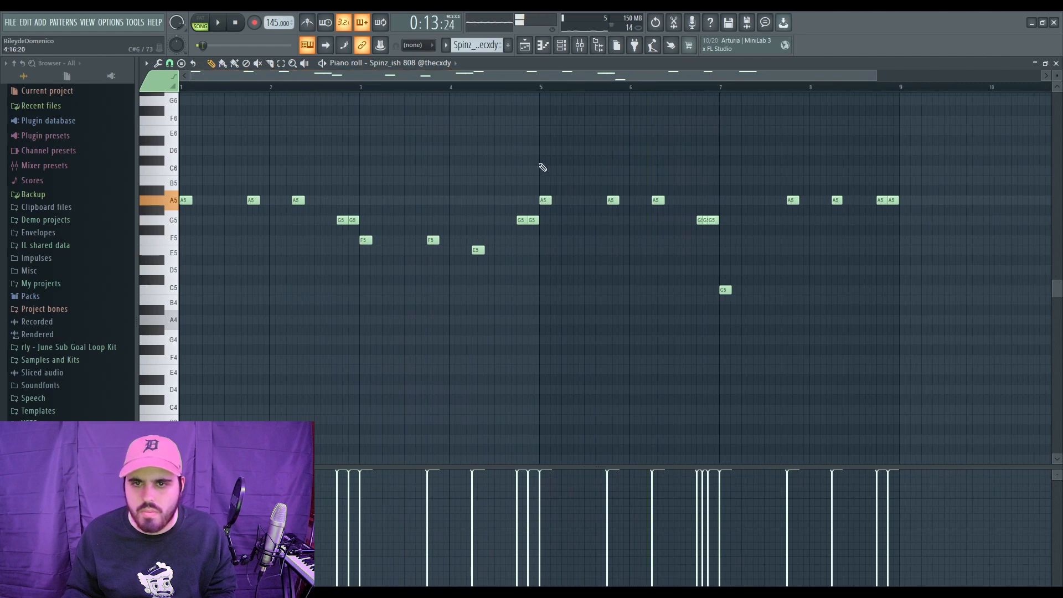
{"action": "left_click_drag", "start_coordinate": [544, 158], "coordinate": [962, 316]}
{"action": "key", "text": "Delete"}
{"action": "left_click_drag", "start_coordinate": [597, 117], "coordinate": [180, 326]}
{"action": "key", "text": "ctrl+b"}
{"action": "key", "text": "ctrl+d"}
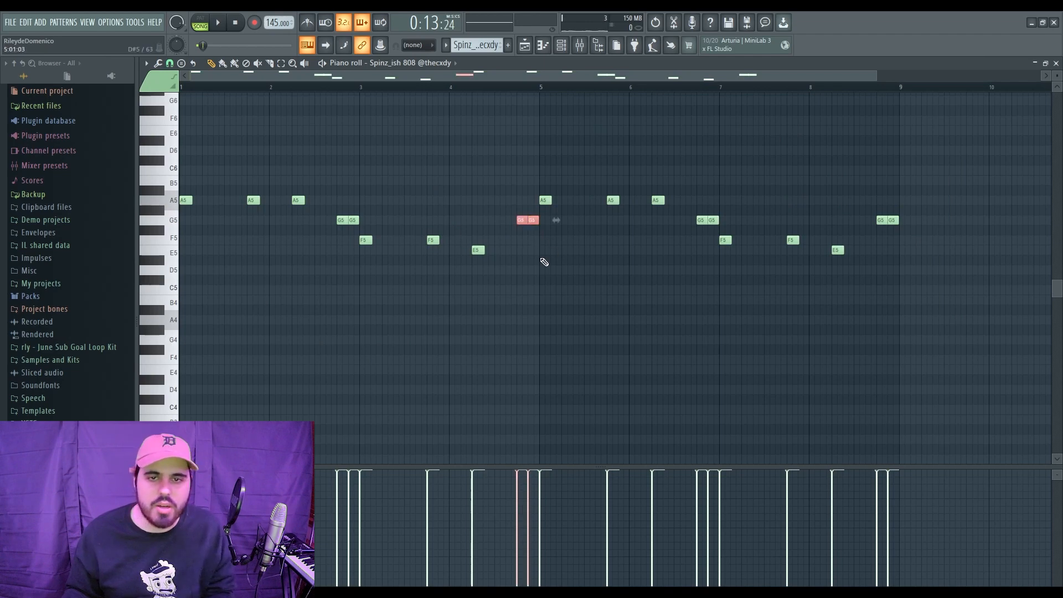
{"action": "key", "text": "space"}
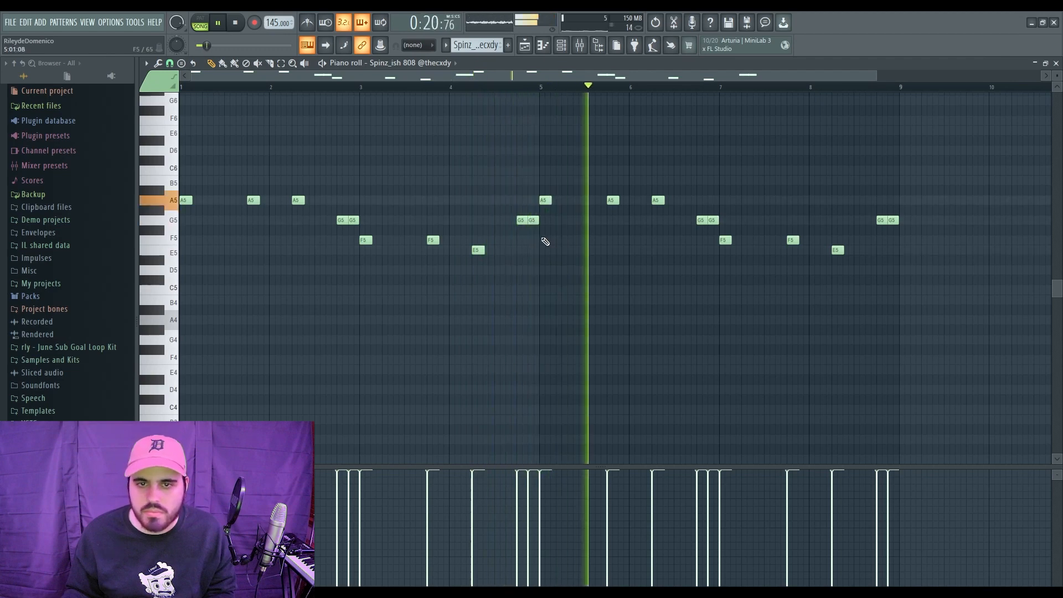
Raise the second G5 note at the end of bars 2 and 6 to G6 with slightly lower velocity, and play from bar 2.
{"action": "key", "text": "space"}
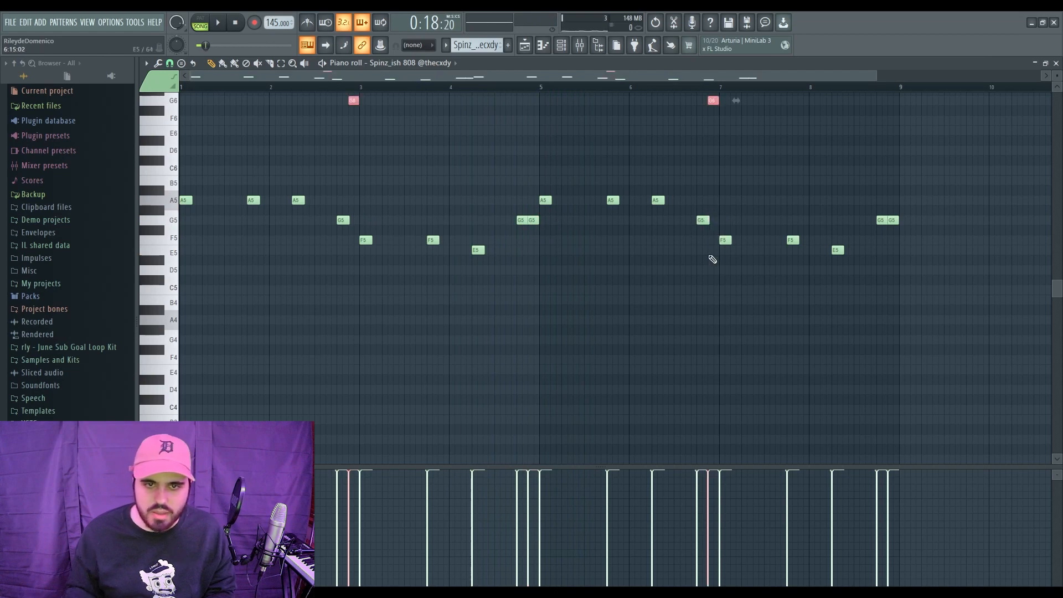
{"action": "key", "text": "space"}
{"action": "left_click", "coordinate": [320, 87]}
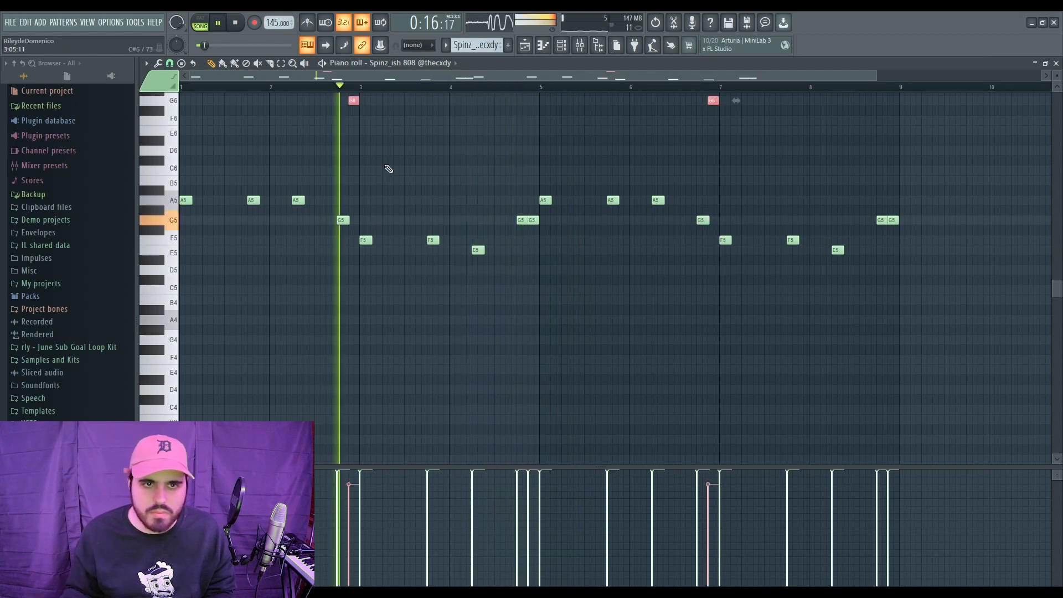
Return the raised G6 notes at the ends of bars 2 and 6 to G5 at full velocity, and play the result.
{"action": "key", "text": "space"}
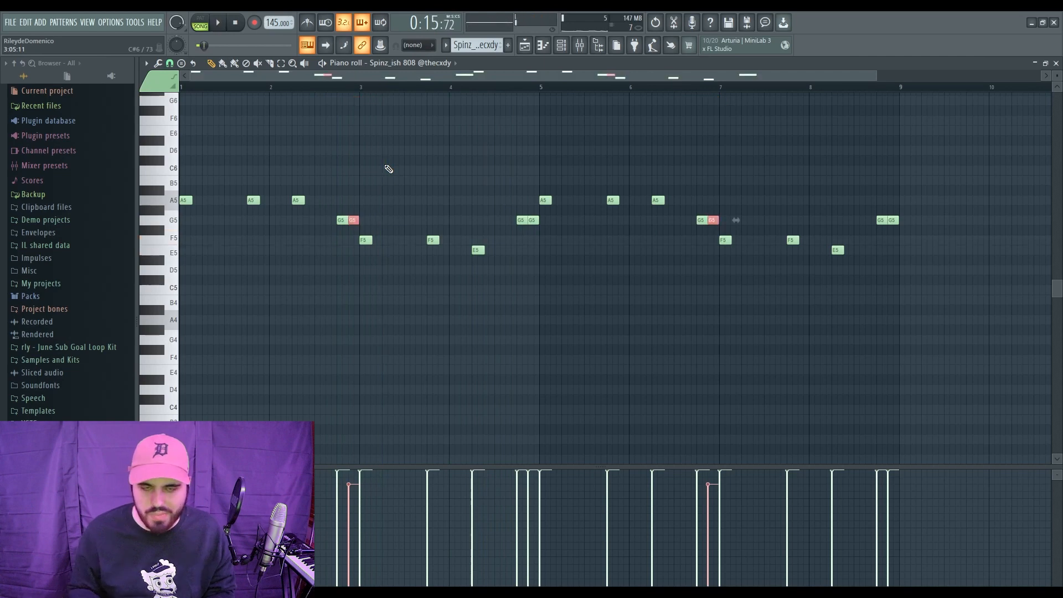
{"action": "key", "text": "space"}
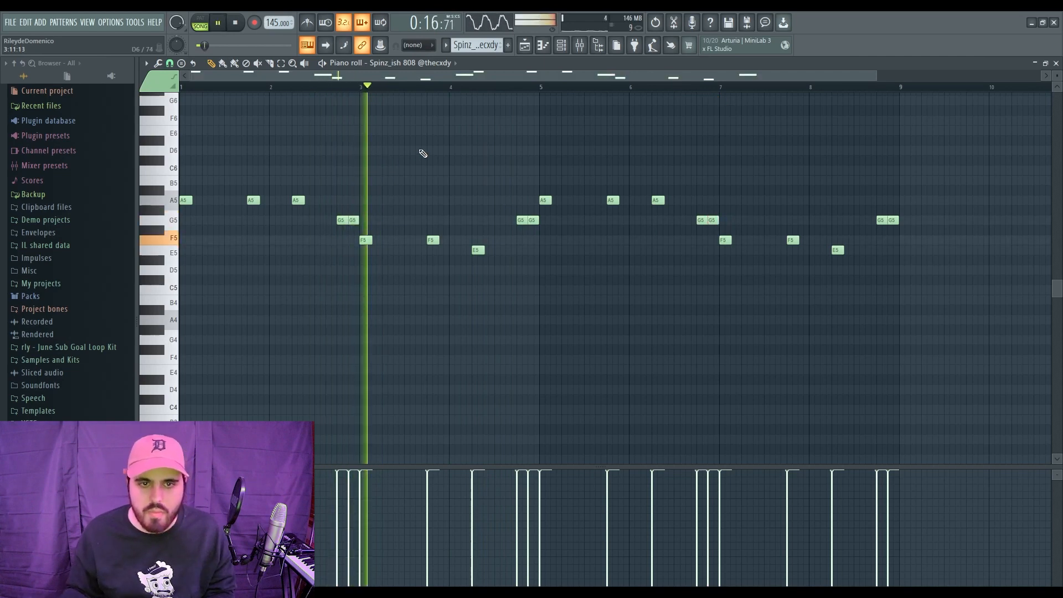
{"action": "key", "text": "space"}
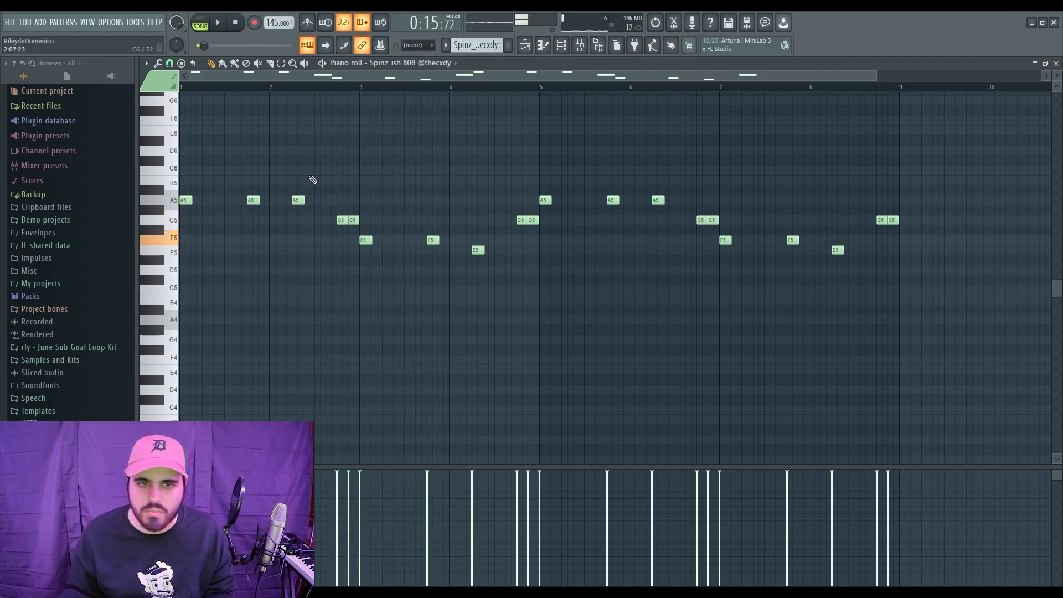
Slice the first of the two G5 808 notes at the ends of bars 2 and 6 in half, and play the pattern.
{"action": "scroll", "coordinate": [344, 206], "scroll_direction": "up", "scroll_amount": 4, "text": "ctrl"}
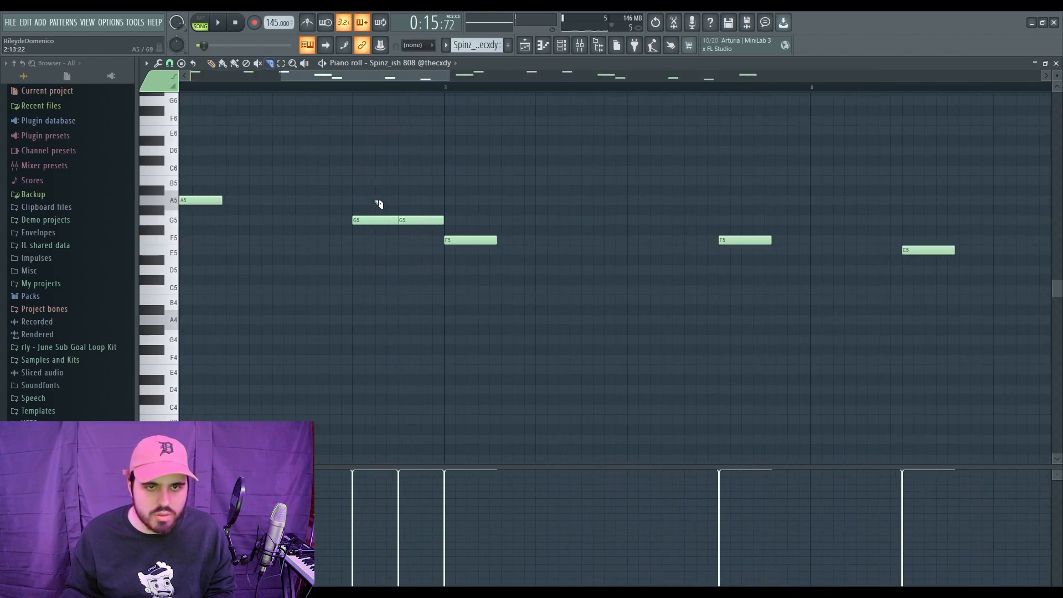
{"action": "left_click_drag", "start_coordinate": [378, 204], "coordinate": [377, 227]}
{"action": "key", "text": "space"}
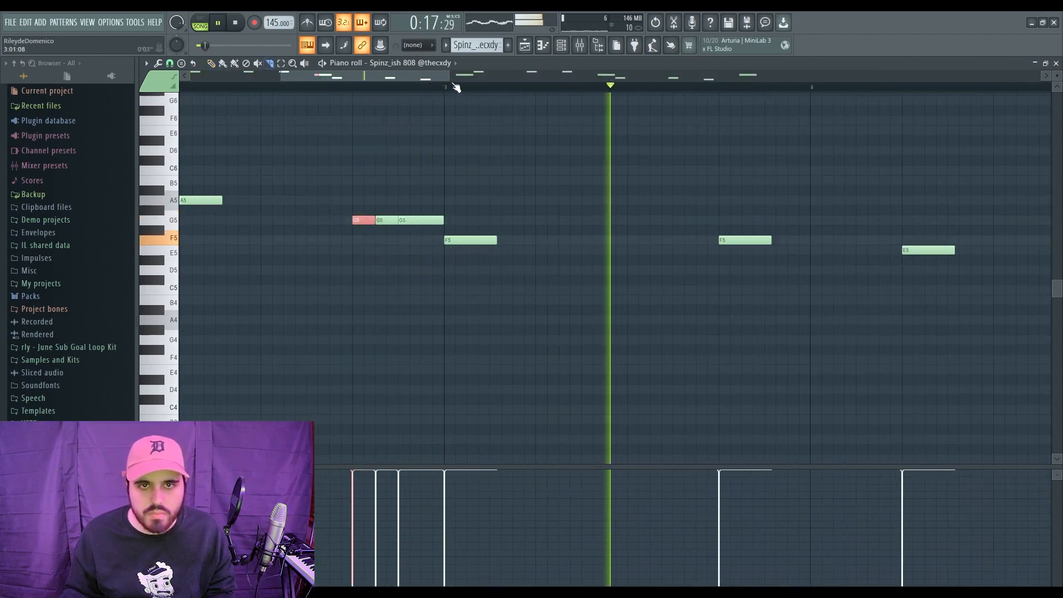
{"action": "left_click_drag", "start_coordinate": [451, 79], "coordinate": [937, 102]}
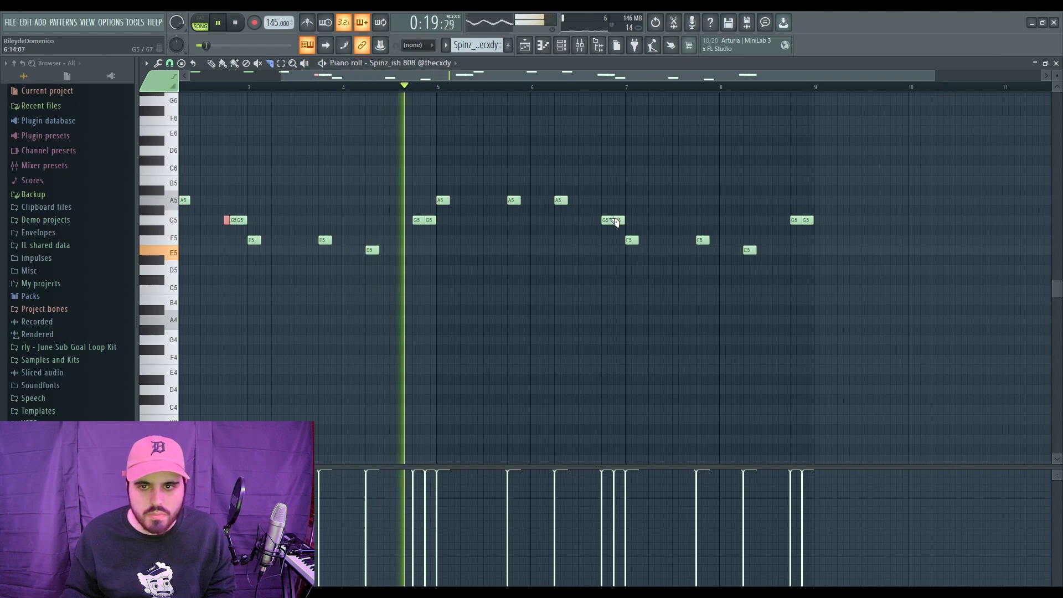
{"action": "left_click_drag", "start_coordinate": [608, 213], "coordinate": [608, 227]}
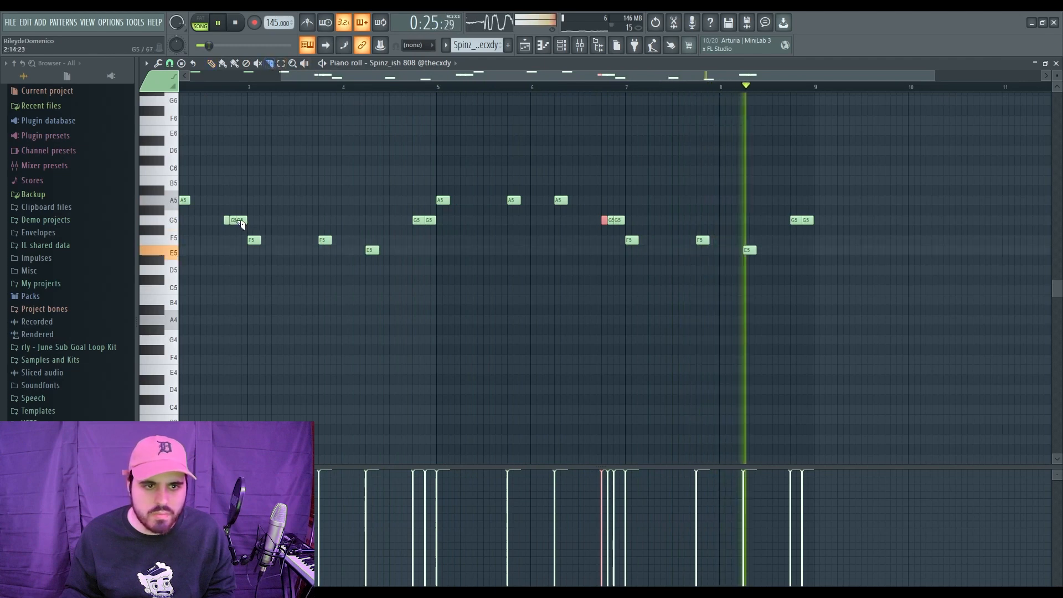
{"action": "left_click_drag", "start_coordinate": [237, 214], "coordinate": [237, 225]}
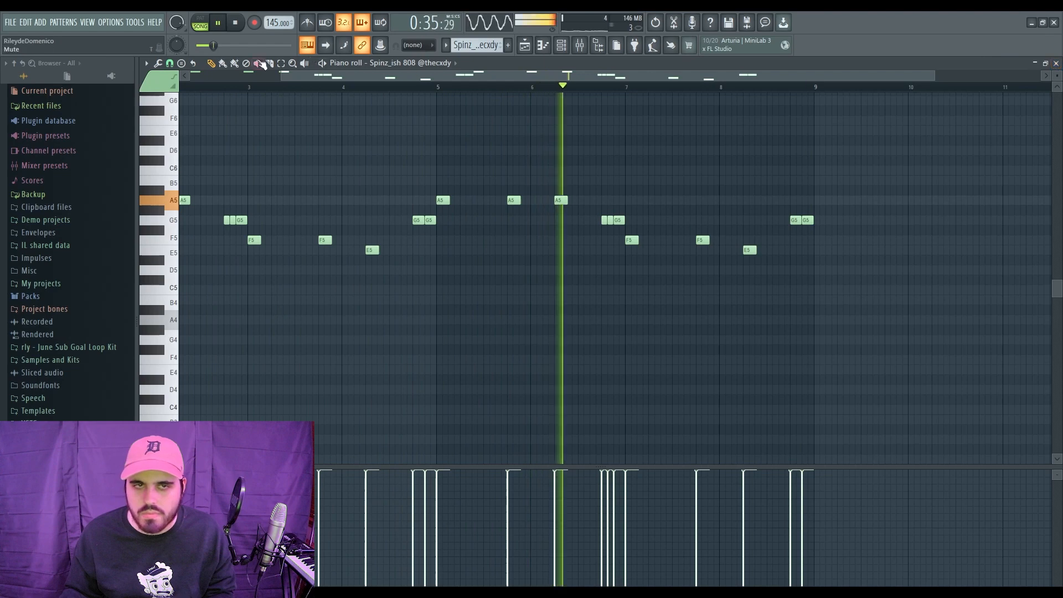
Slice the first of the paired G5 808 notes at the ends of bars 4 and 8.
{"action": "key", "text": "ctrl"}
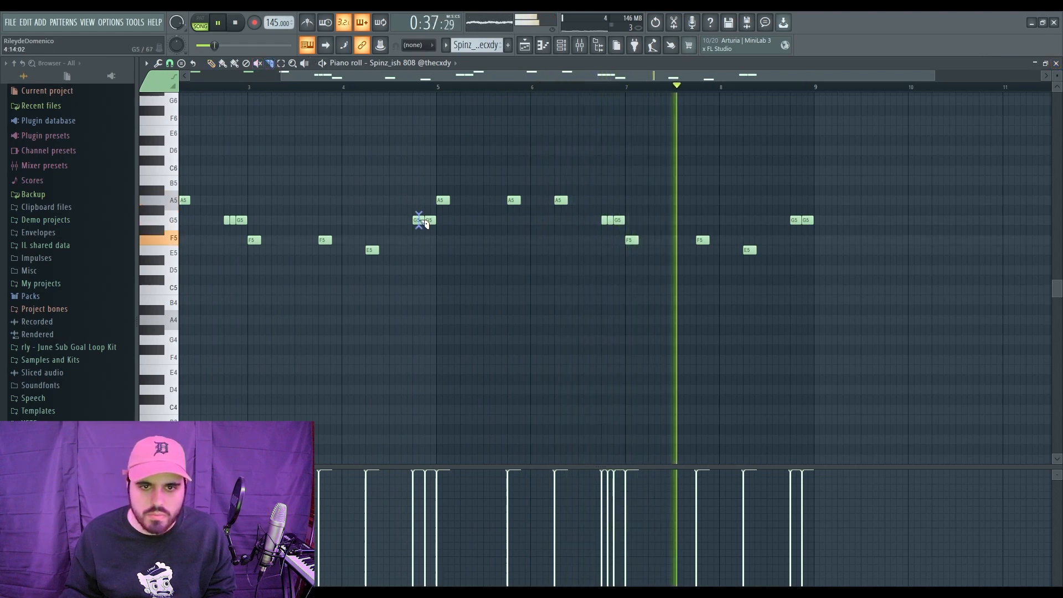
{"action": "left_click_drag", "start_coordinate": [421, 217], "coordinate": [420, 226]}
{"action": "left_click_drag", "start_coordinate": [797, 218], "coordinate": [808, 228]}
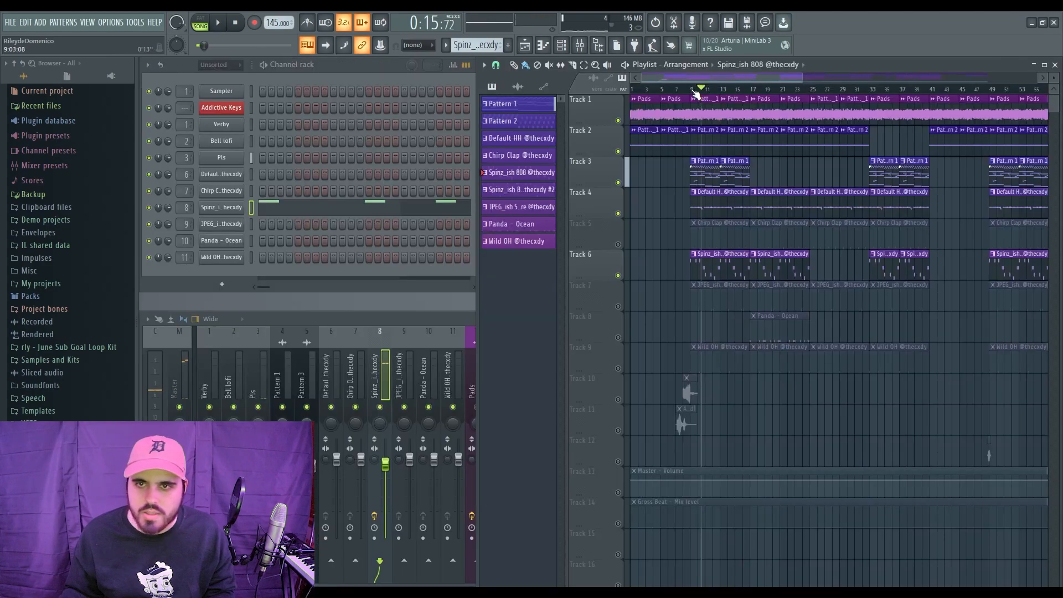
Play the arrangement from bar 9 and select the Default HH mixer track and clip to check the hi-hats.
{"action": "key", "text": "space"}
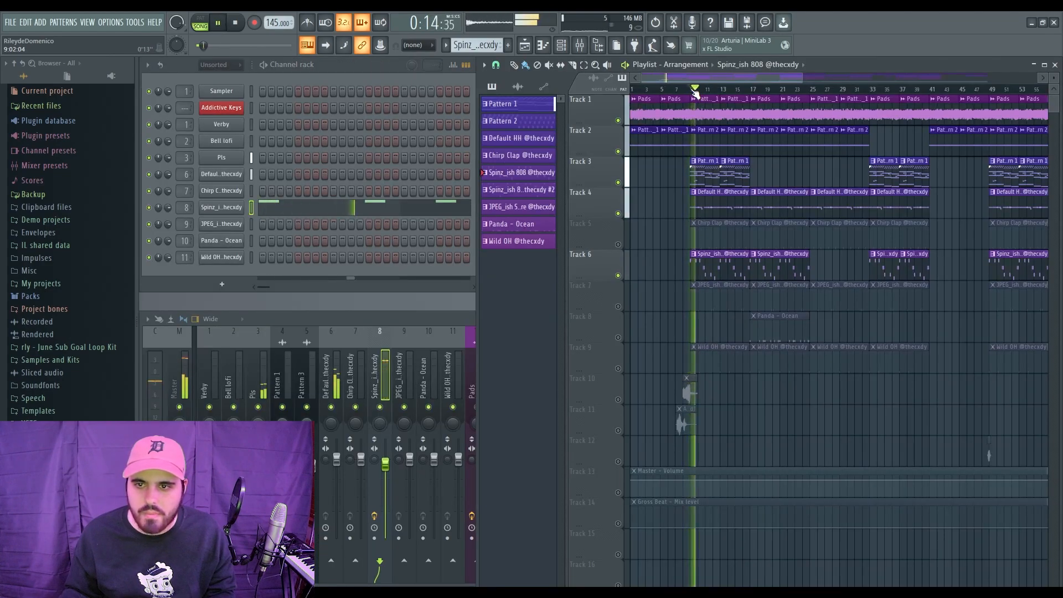
{"action": "left_click", "coordinate": [336, 335]}
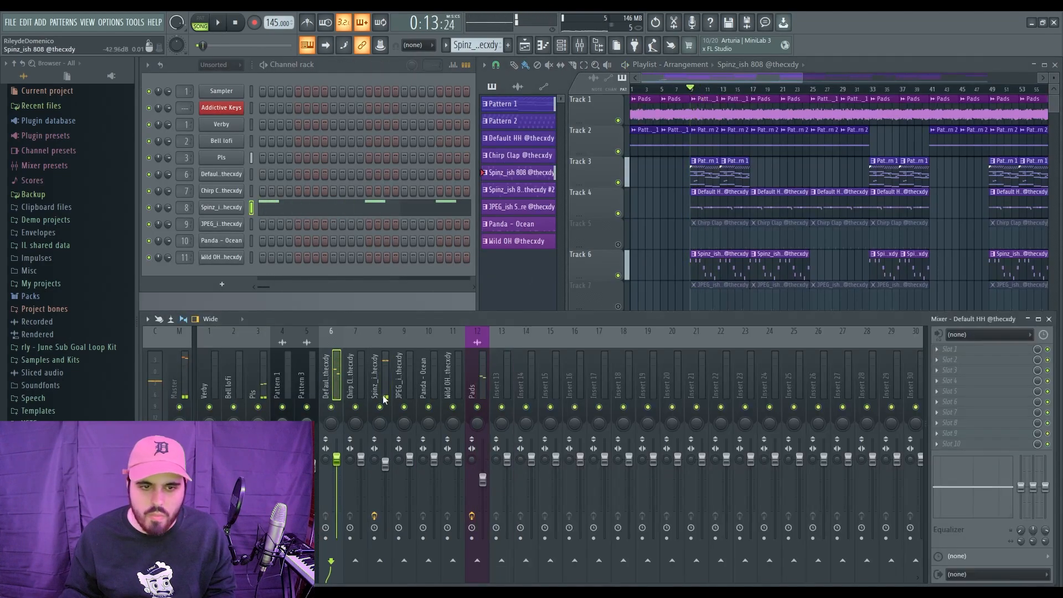
{"action": "key", "text": "space"}
{"action": "left_click", "coordinate": [695, 203]}
{"action": "key", "text": "space"}
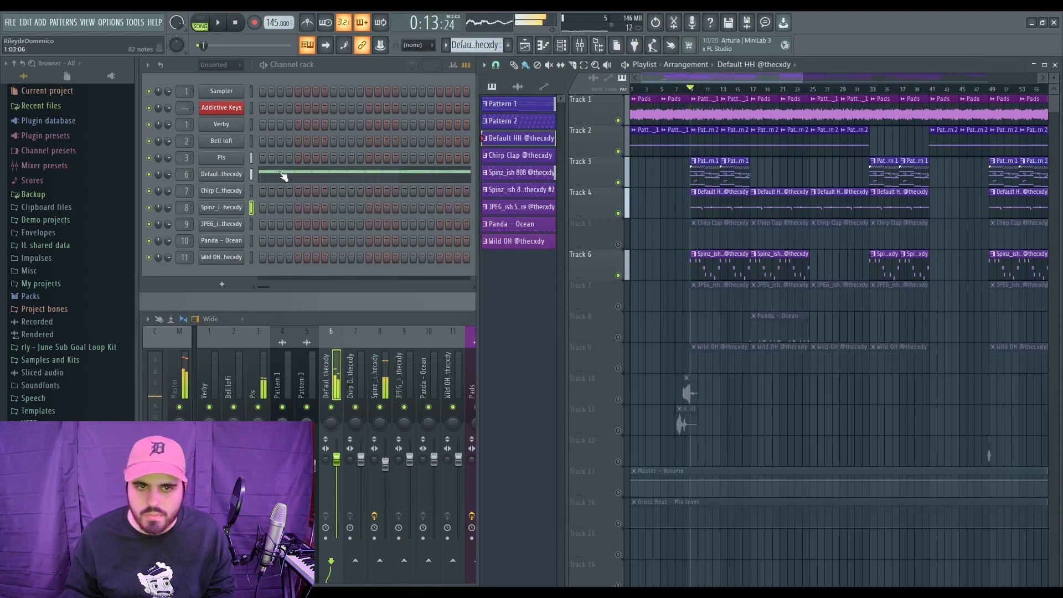
Transpose all Default HH notes down two semitones, moving the main row to A#4, and play them.
{"action": "left_click", "coordinate": [221, 174]}
{"action": "left_click", "coordinate": [450, 89]}
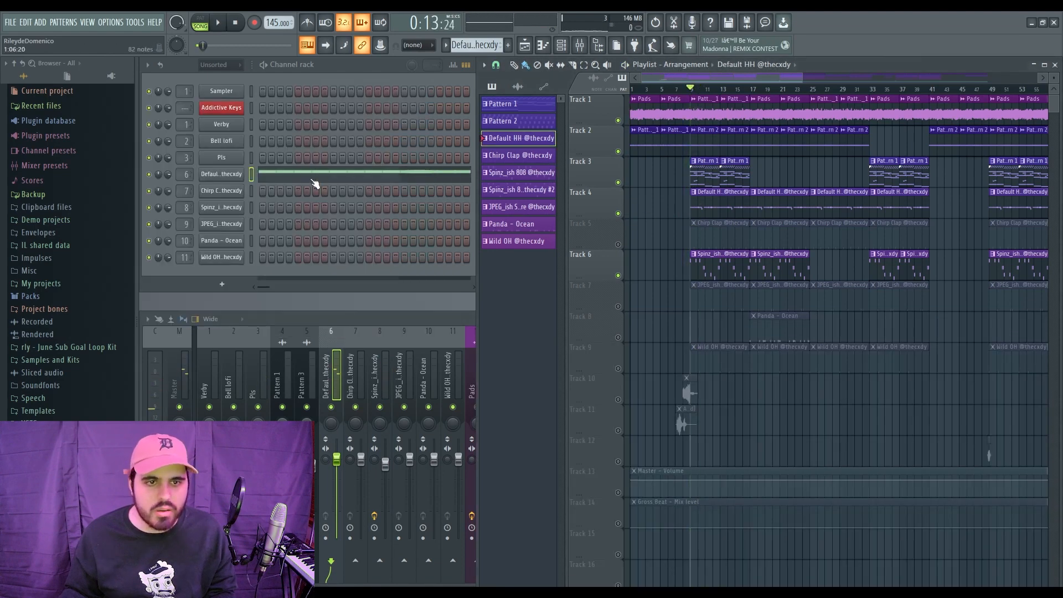
{"action": "left_click", "coordinate": [314, 184]}
{"action": "key", "text": "ctrl+a"}
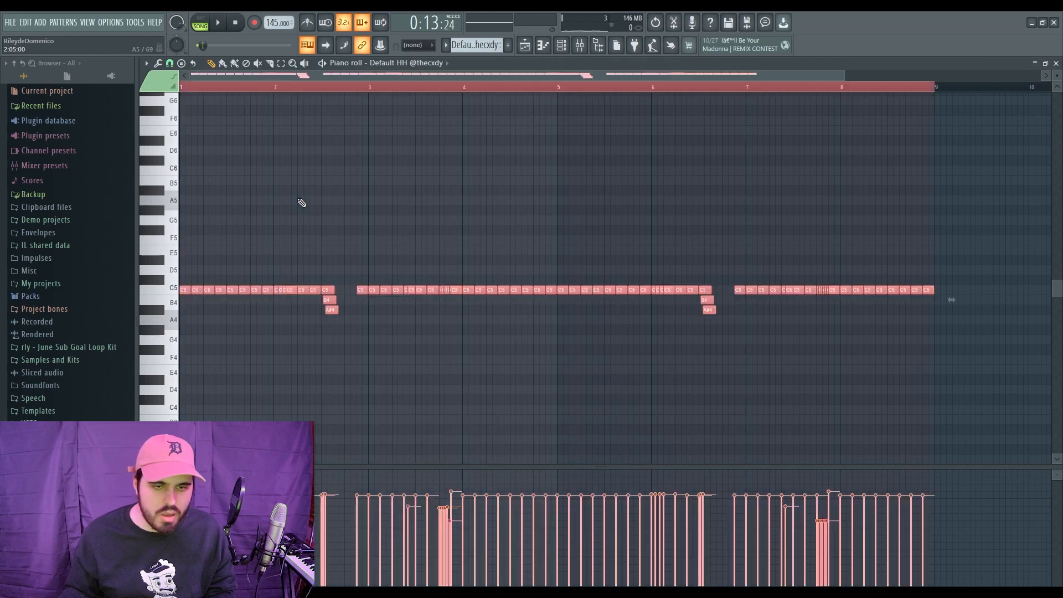
{"action": "key", "text": "Down"}
{"action": "key", "text": "Down"}
{"action": "left_click", "coordinate": [327, 102]}
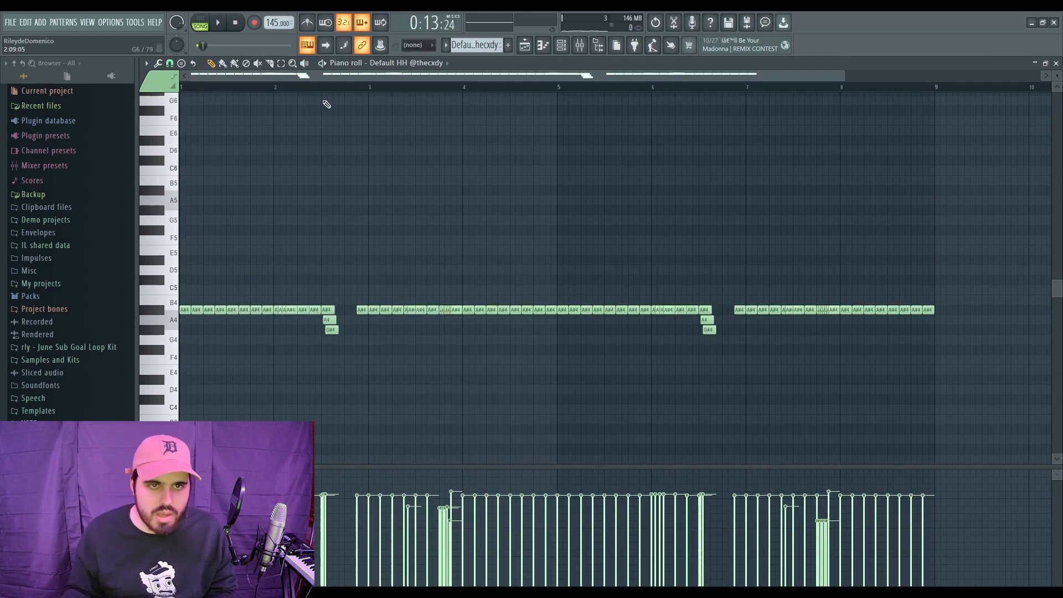
{"action": "key", "text": "space"}
{"action": "key", "text": "space"}
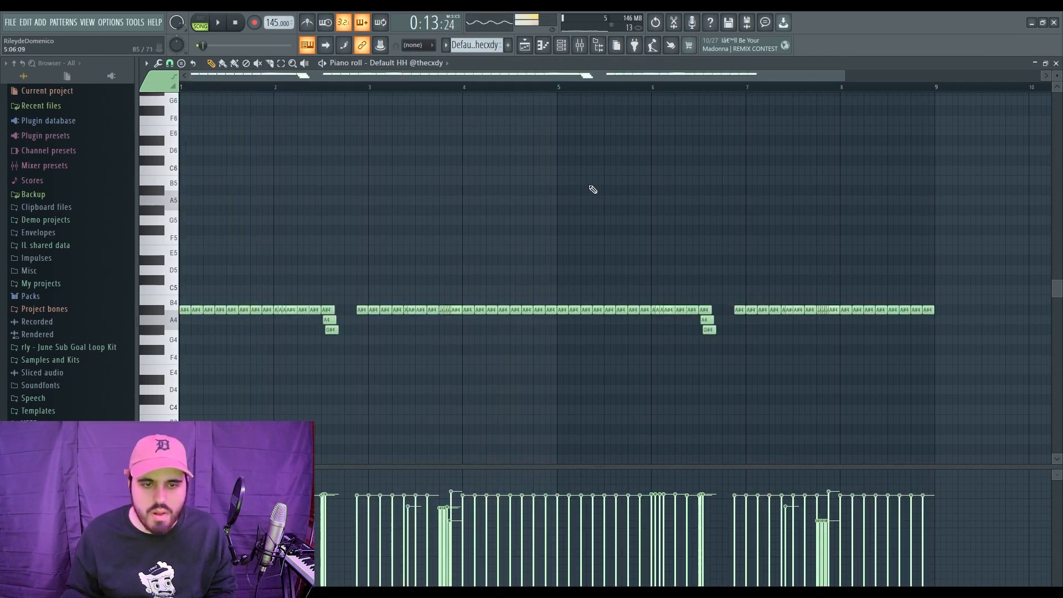
Add Fruity Phaser to slot 4 of the Default HH mixer track, set its mix level to 30%, and play it.
{"action": "left_click", "coordinate": [1056, 64]}
{"action": "key", "text": "space"}
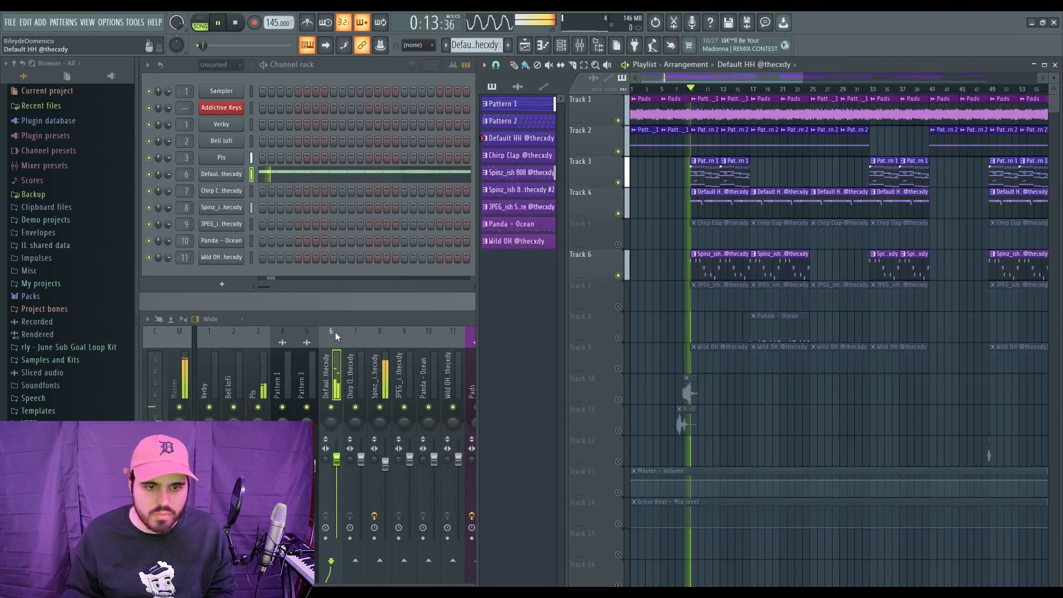
{"action": "left_click", "coordinate": [334, 331]}
{"action": "key", "text": "space"}
{"action": "left_click", "coordinate": [803, 465]}
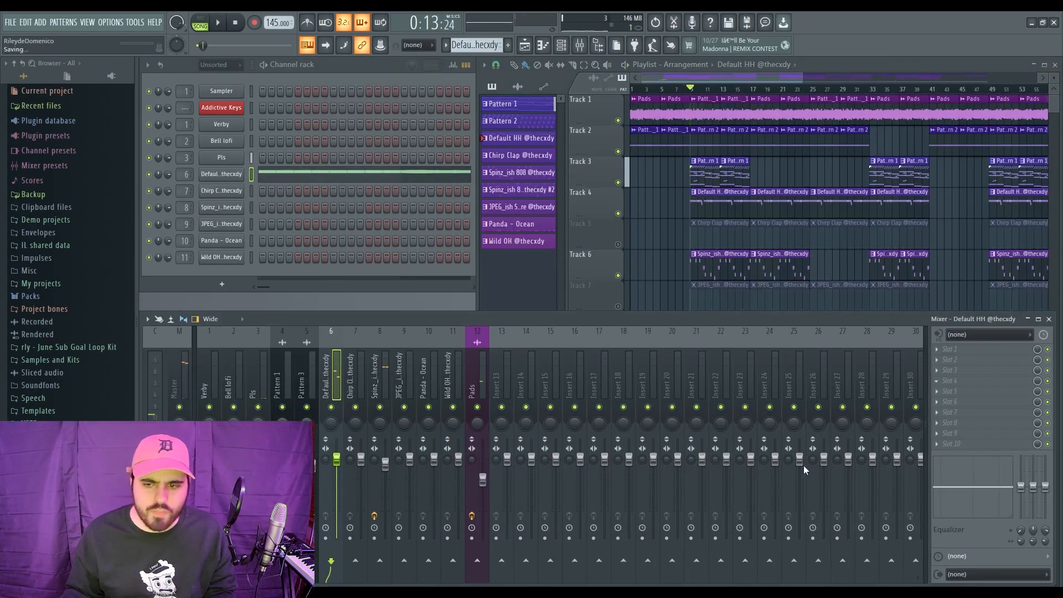
{"action": "left_click", "coordinate": [433, 129]}
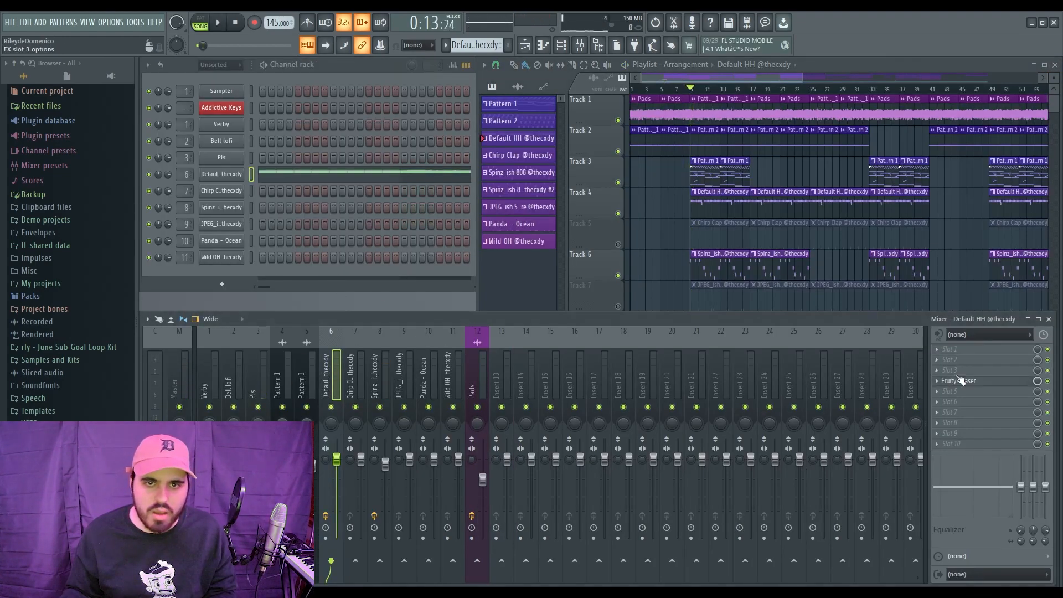
{"action": "key", "text": "space"}
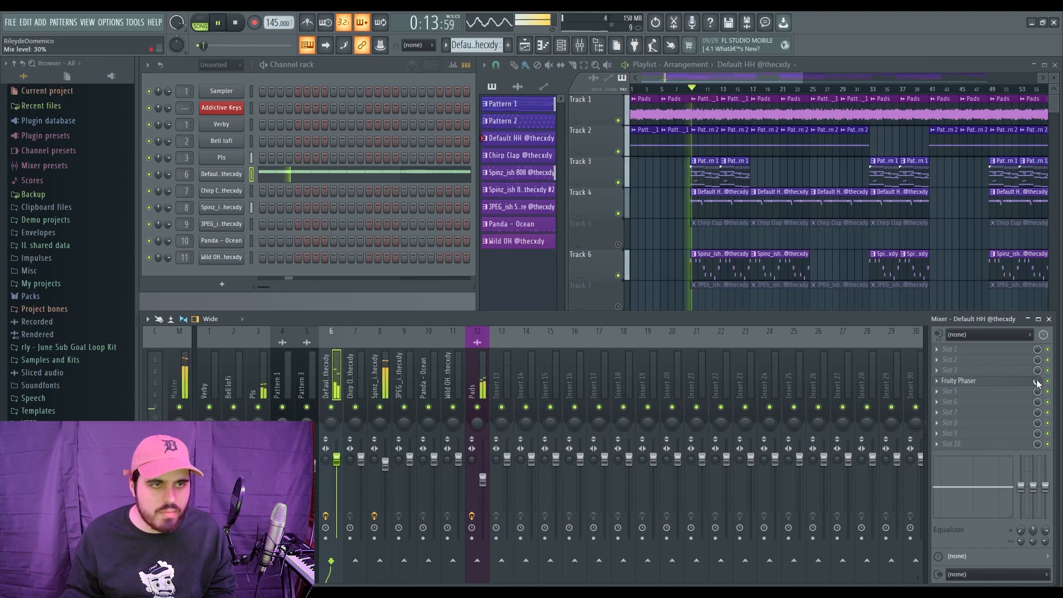
Add Fruity Reeverb 2 to slot 8 of the Default HH mixer track at a 5% mix level and play it.
{"action": "key", "text": "space"}
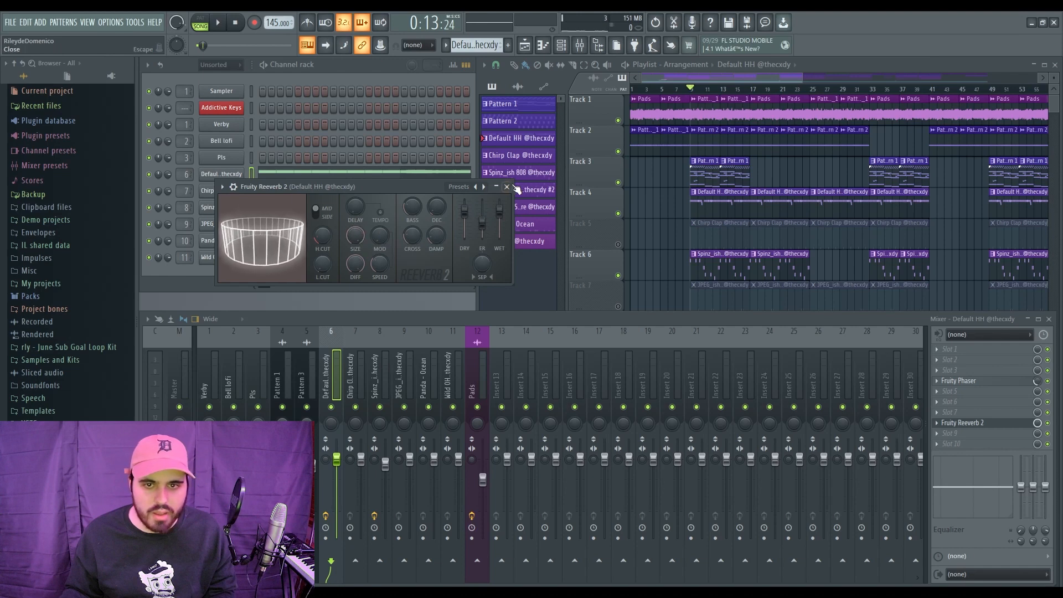
{"action": "left_click", "coordinate": [969, 425]}
{"action": "key", "text": "space"}
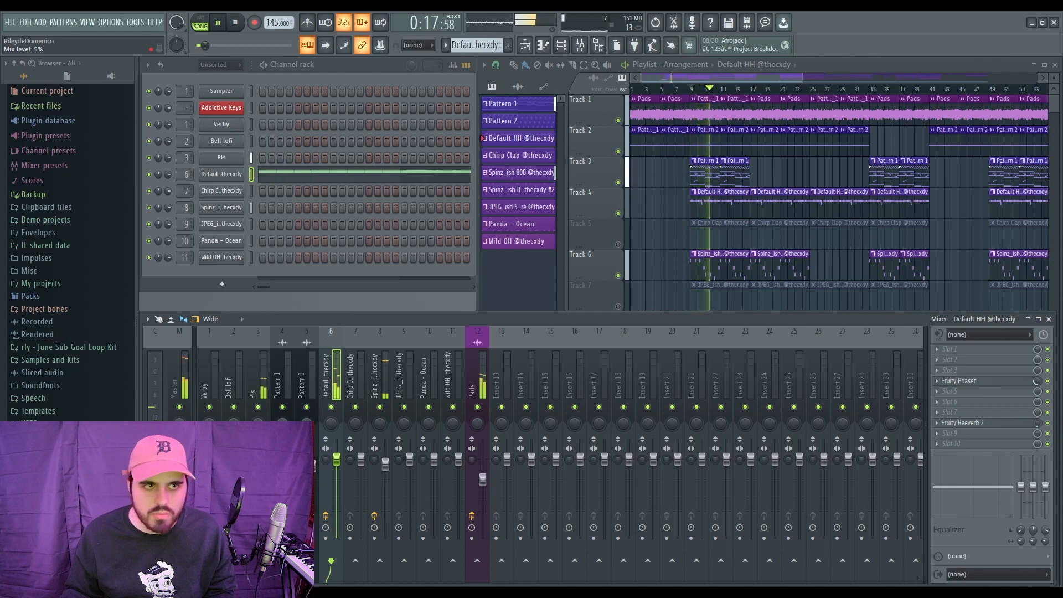
{"action": "key", "text": "space"}
Open the Default HH clip and add an A#4 note at step 13 of bars 2 and 6 to fill the gaps.
{"action": "double_click", "coordinate": [716, 201]}
{"action": "left_click_drag", "start_coordinate": [562, 76], "coordinate": [365, 76]}
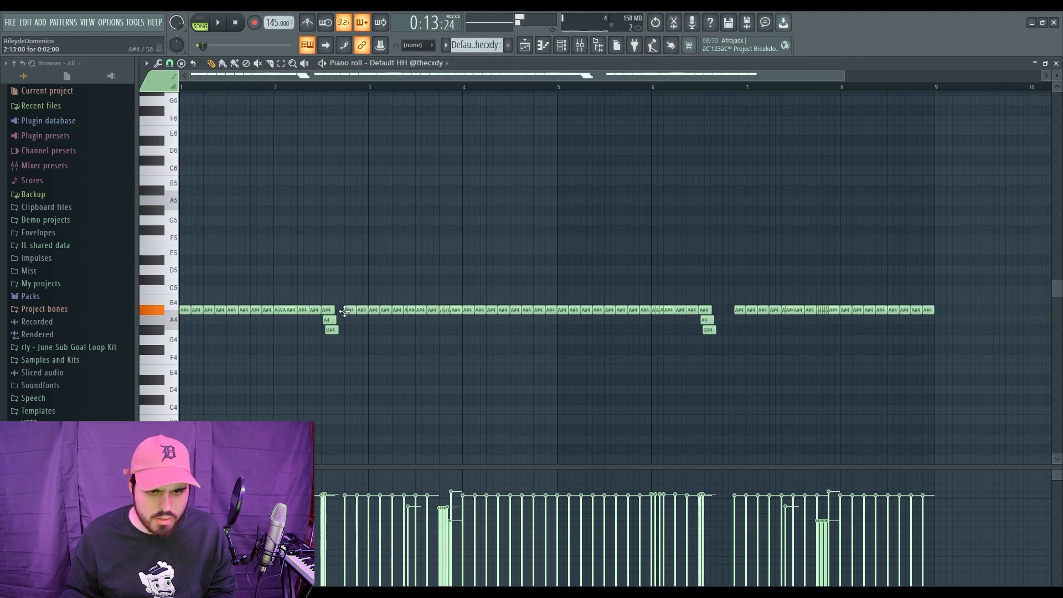
{"action": "key", "text": "space"}
{"action": "left_click", "coordinate": [723, 310]}
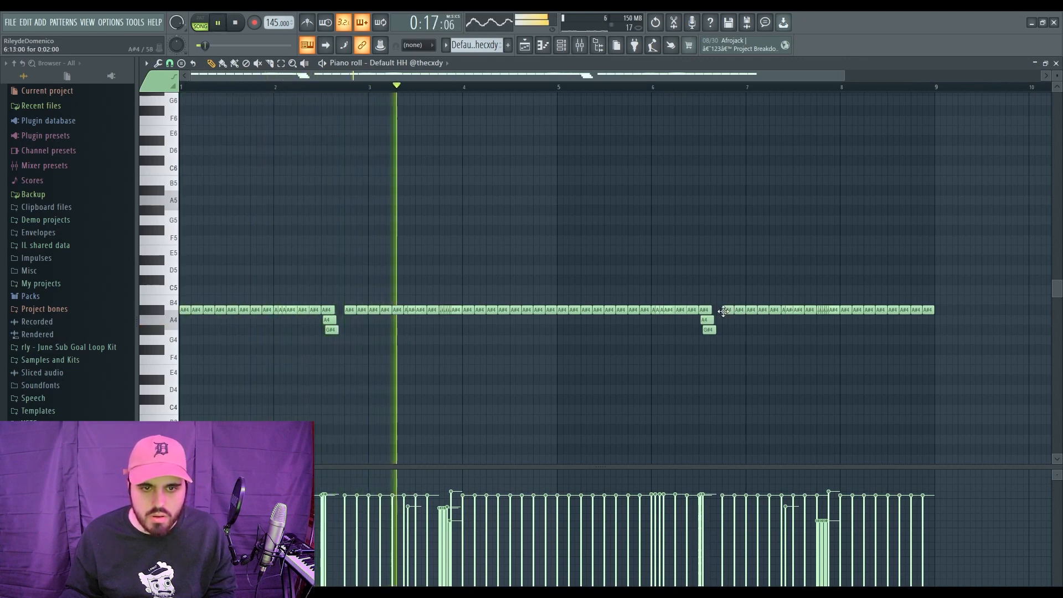
Try a faster roll of shortened A#4 hi-hat notes at the end of bar 2 and play it.
{"action": "right_click", "coordinate": [361, 310]}
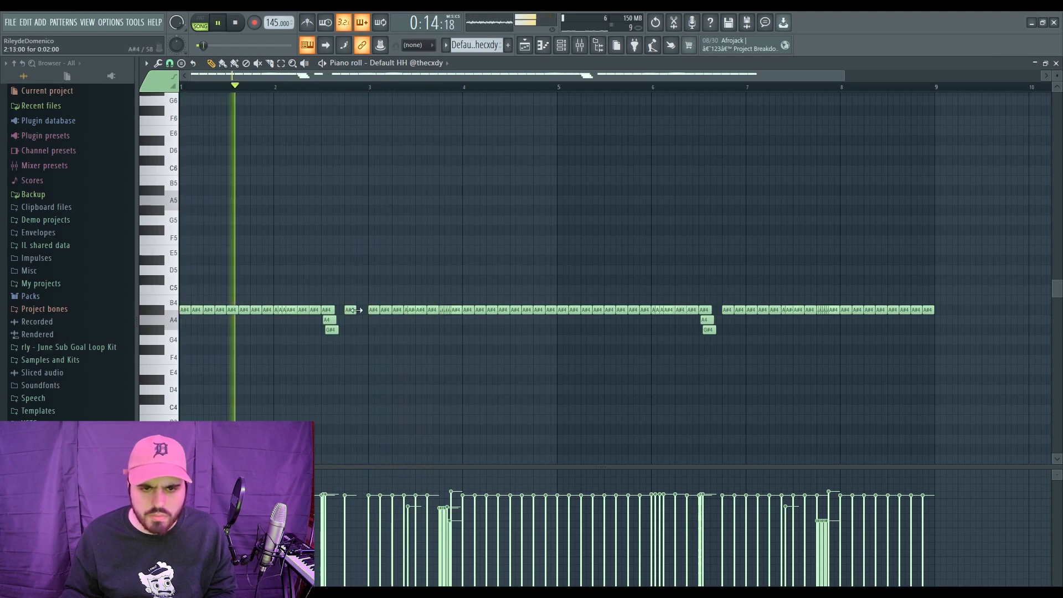
{"action": "key", "text": "space"}
{"action": "left_click", "coordinate": [355, 310]}
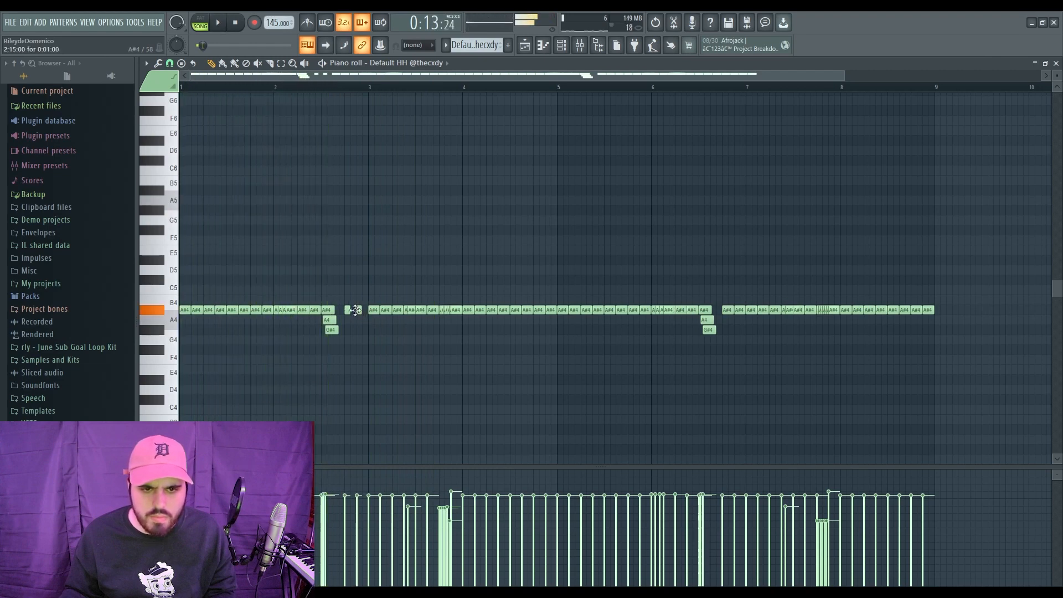
{"action": "key", "text": "space"}
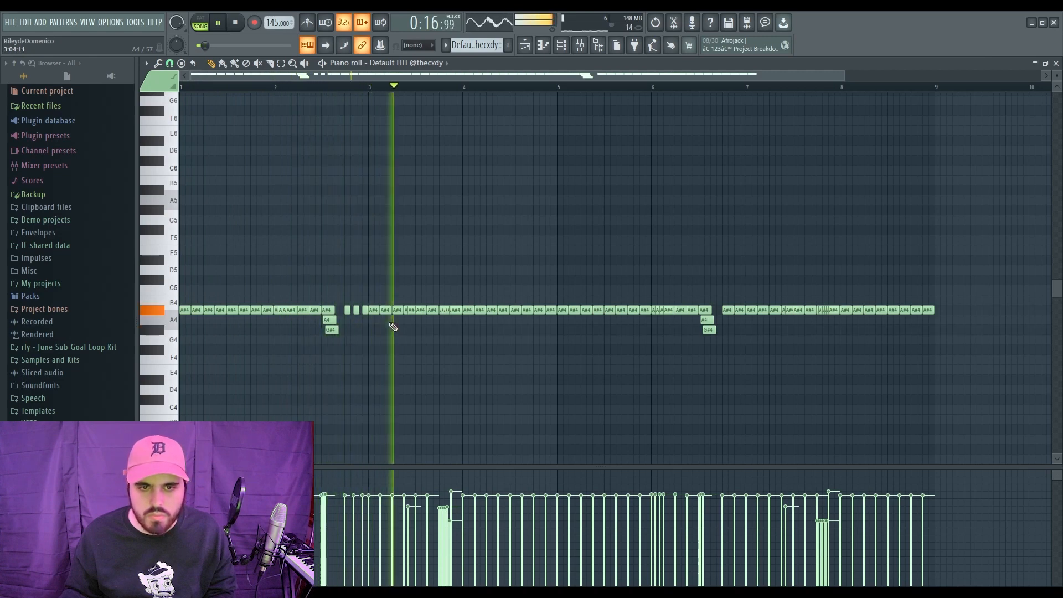
{"action": "left_click_drag", "start_coordinate": [355, 310], "coordinate": [356, 312]}
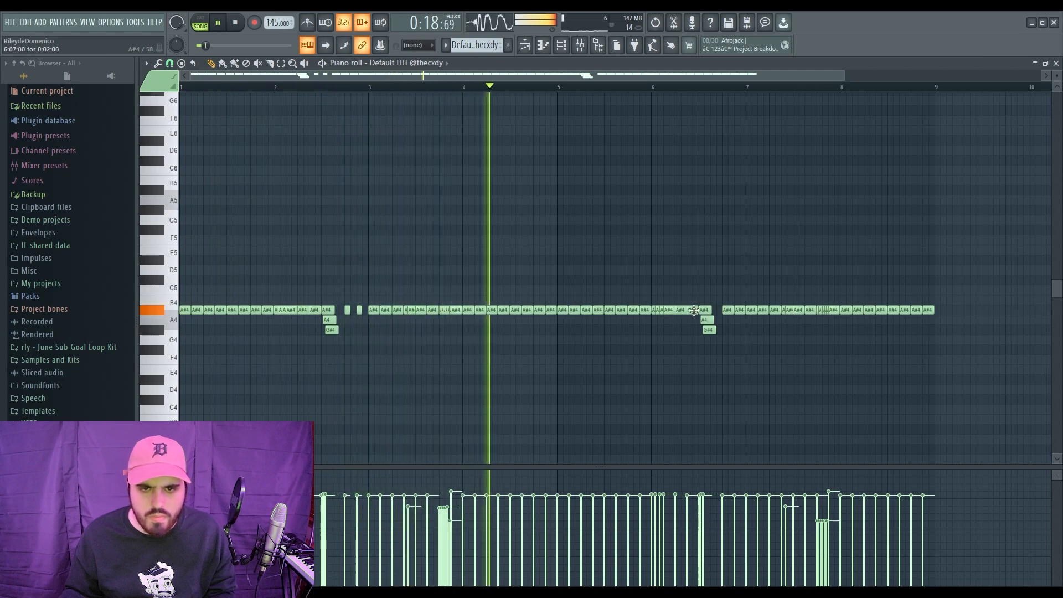
Apply quick legato to the hi-hat notes, transpose them all up one semitone with the main row on B4, and play.
{"action": "key", "text": "ctrl+l"}
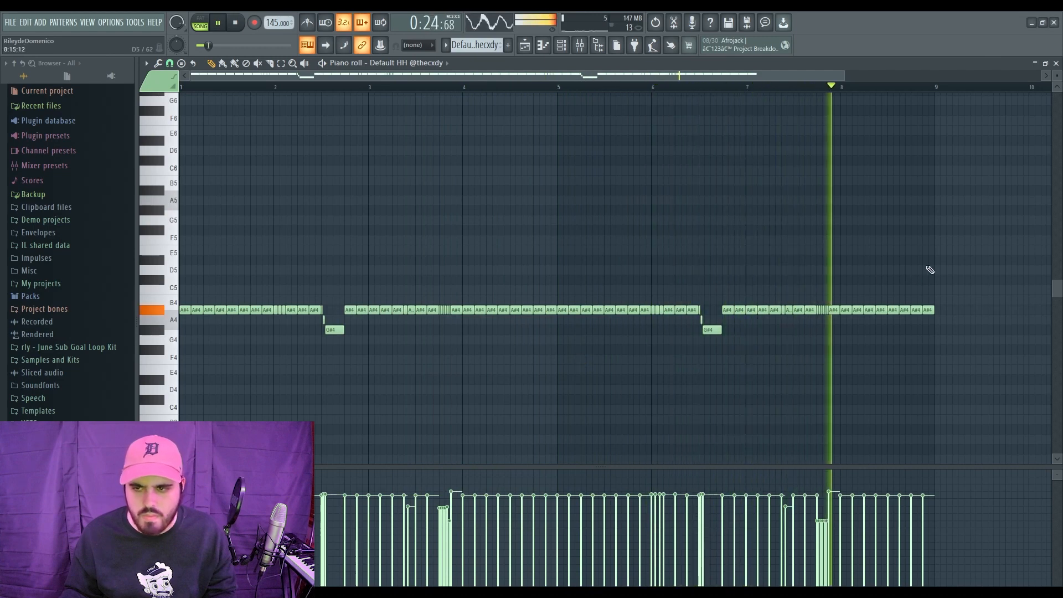
{"action": "key", "text": "space"}
{"action": "key", "text": "ctrl+a"}
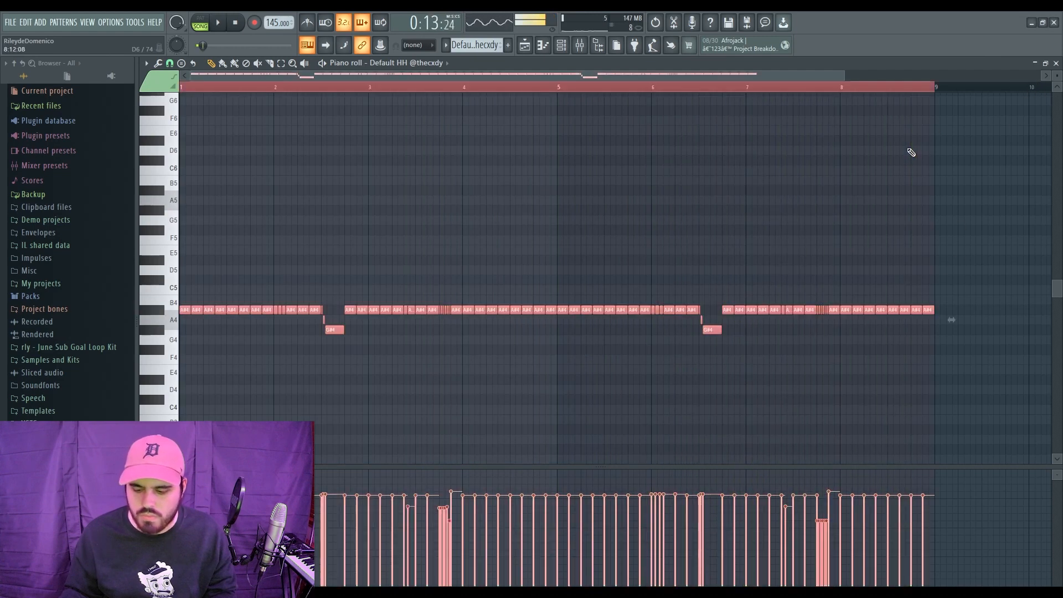
{"action": "key", "text": "Up"}
{"action": "key", "text": "space"}
{"action": "key", "text": "ctrl+d"}
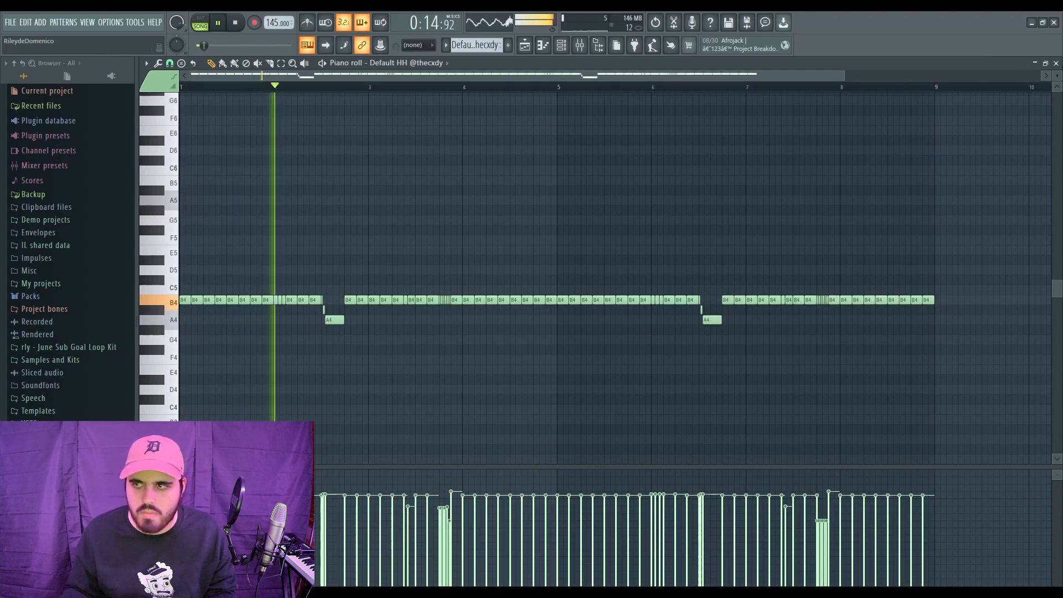
{"action": "key", "text": "space"}
Inspect the Chirp Clap notes in the piano roll and unmute Track 5 in the playlist.
{"action": "key", "text": "F7"}
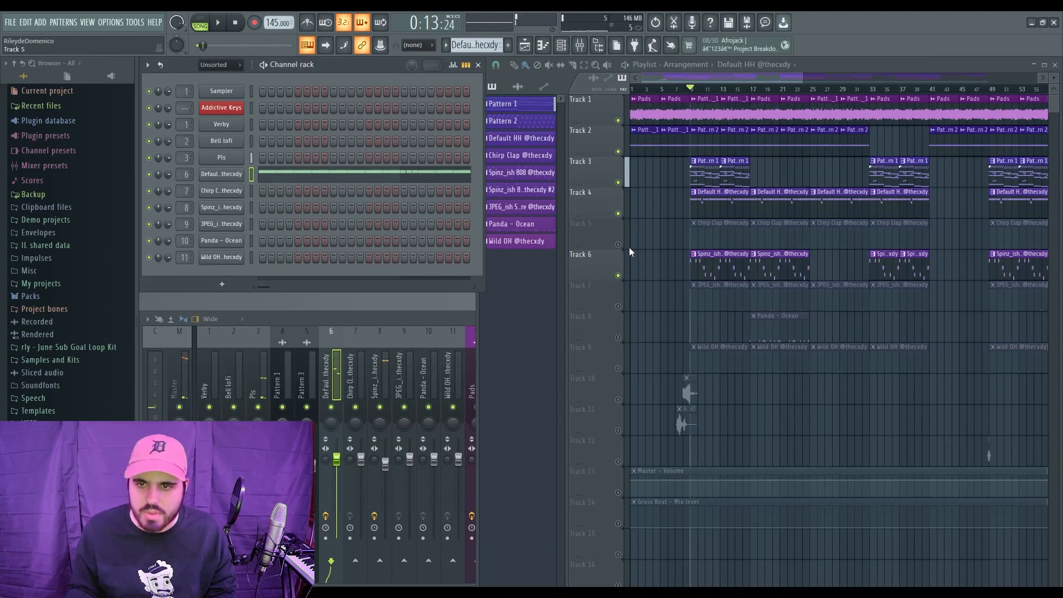
{"action": "left_click", "coordinate": [308, 191]}
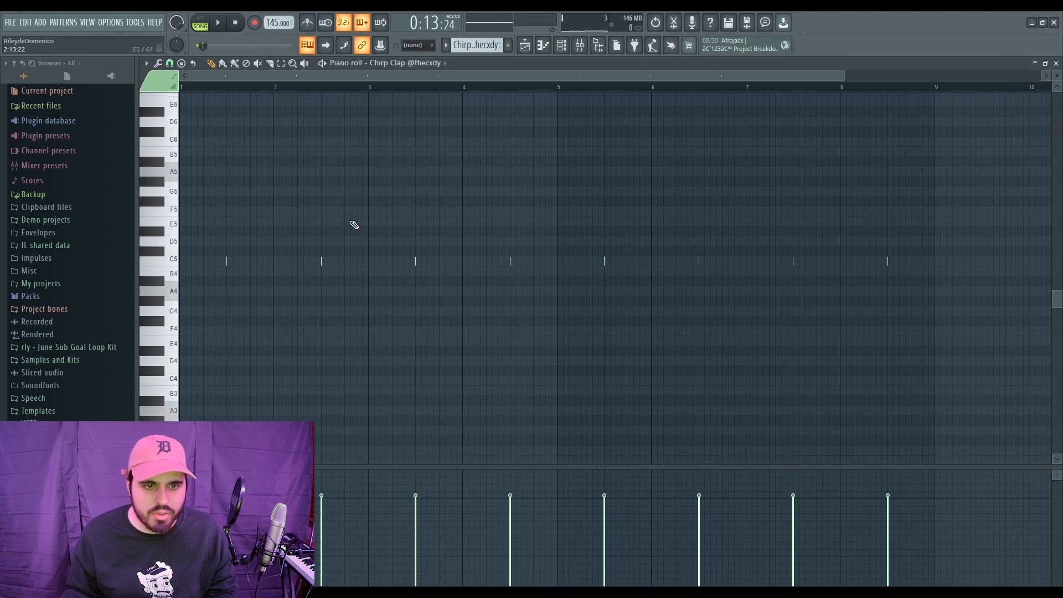
{"action": "left_click", "coordinate": [1056, 64]}
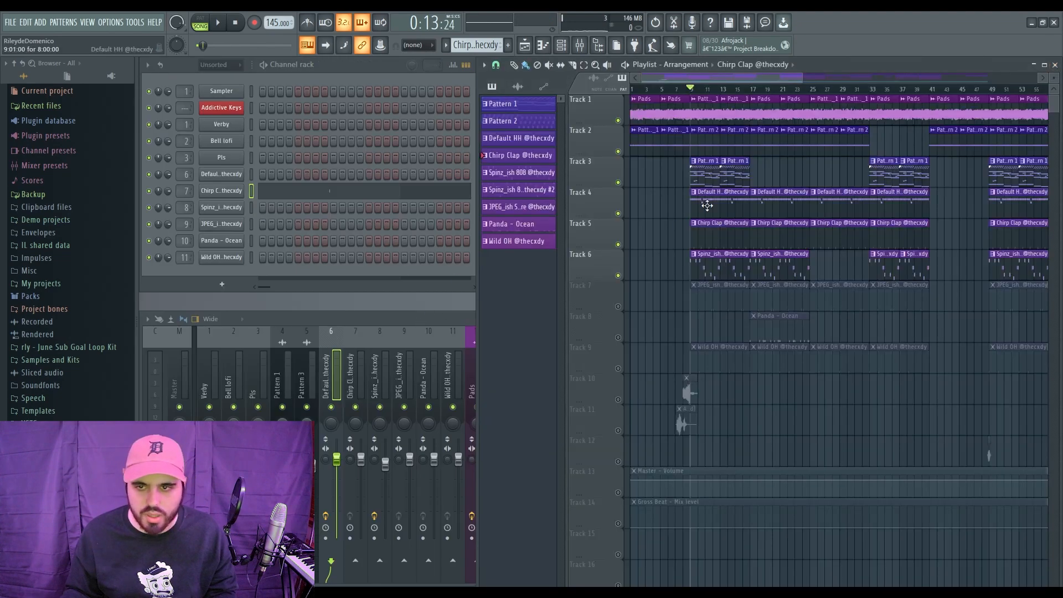
Play the beat and lower the Default HH mixer track's volume to 87%.
{"action": "key", "text": "space"}
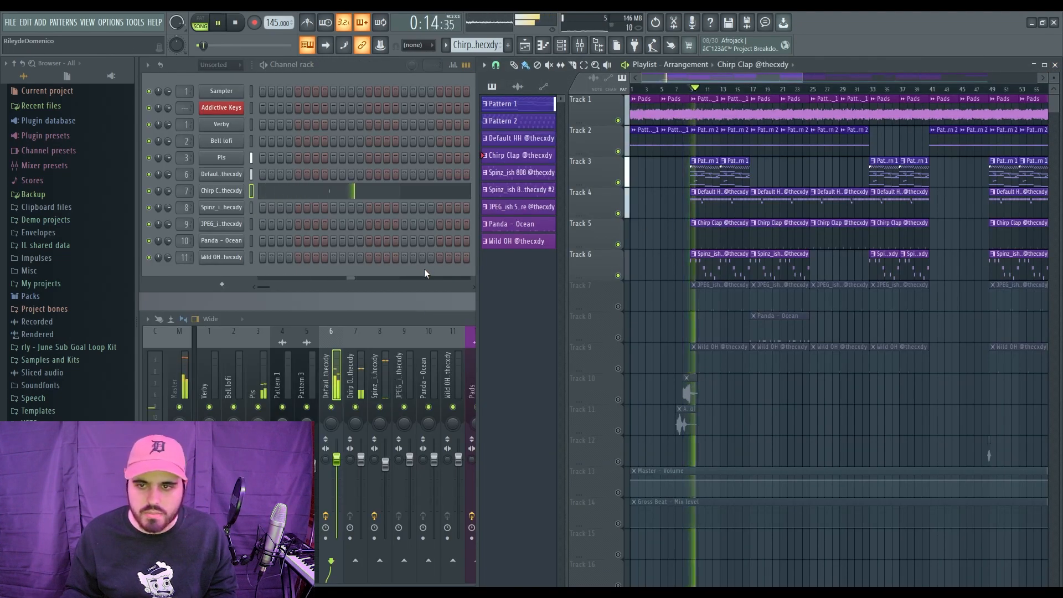
{"action": "left_click", "coordinate": [382, 314]}
{"action": "key", "text": "space"}
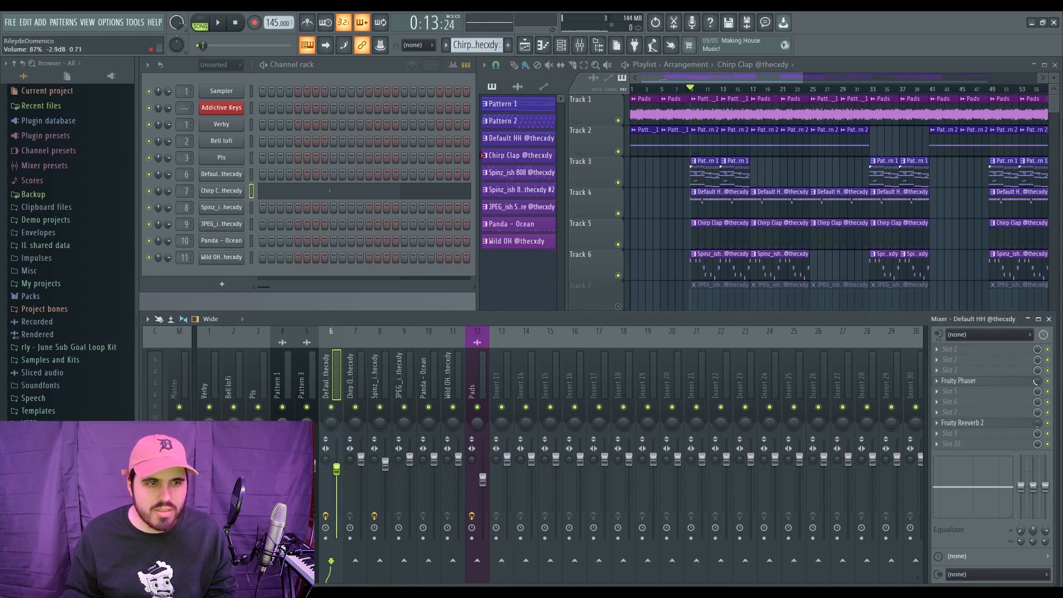
Add Fruity parametric EQ 2 to the Chirp Clap mixer track with a slight band 6 treble boost, and raise its fader slightly.
{"action": "key", "text": "space"}
{"action": "left_click", "coordinate": [358, 390]}
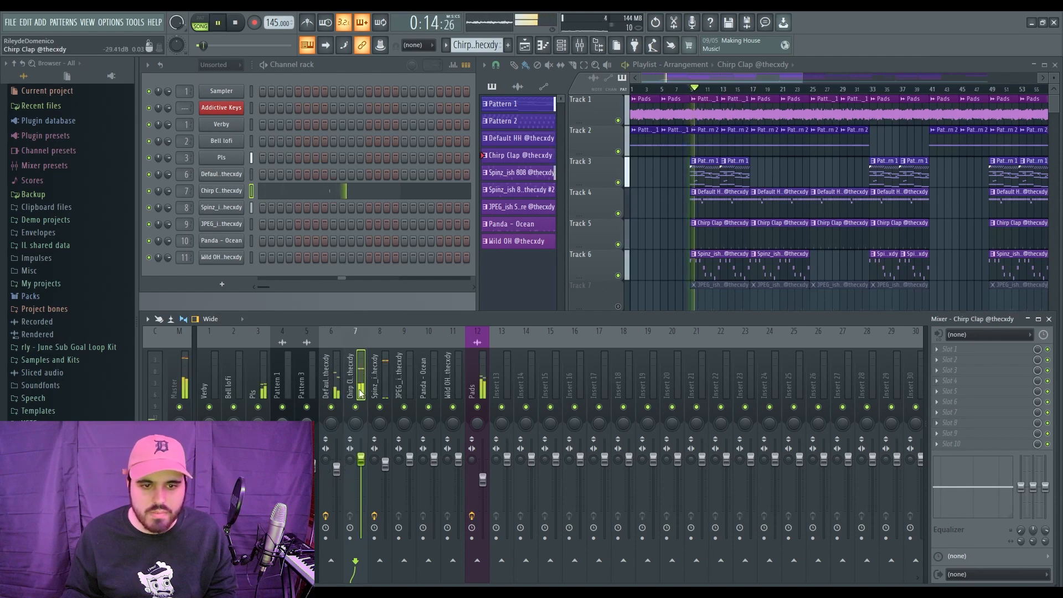
{"action": "key", "text": "space"}
{"action": "left_click", "coordinate": [833, 417]}
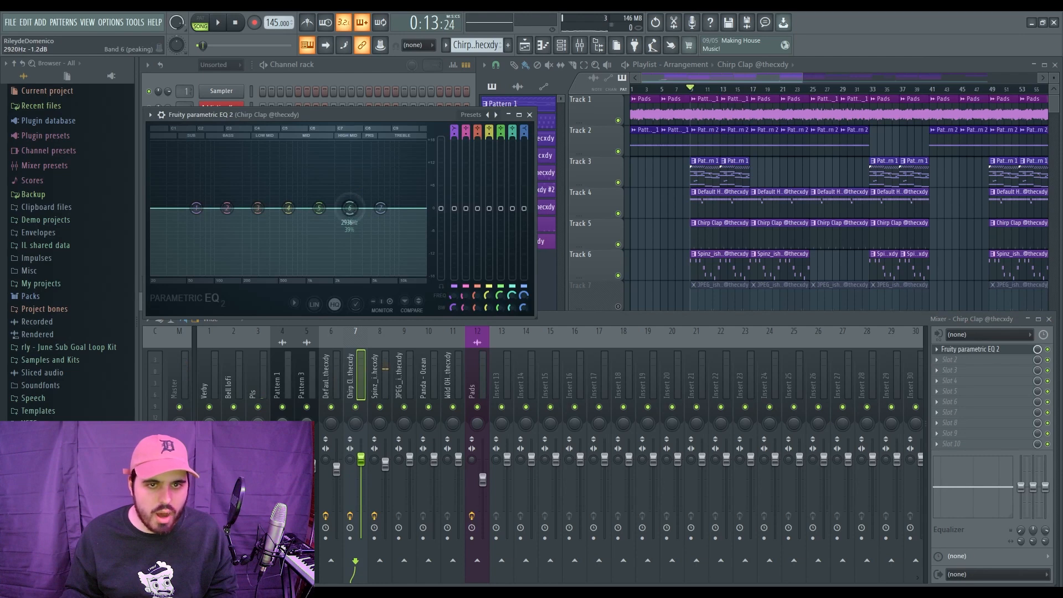
{"action": "key", "text": "space"}
{"action": "left_click_drag", "start_coordinate": [349, 209], "coordinate": [376, 201]}
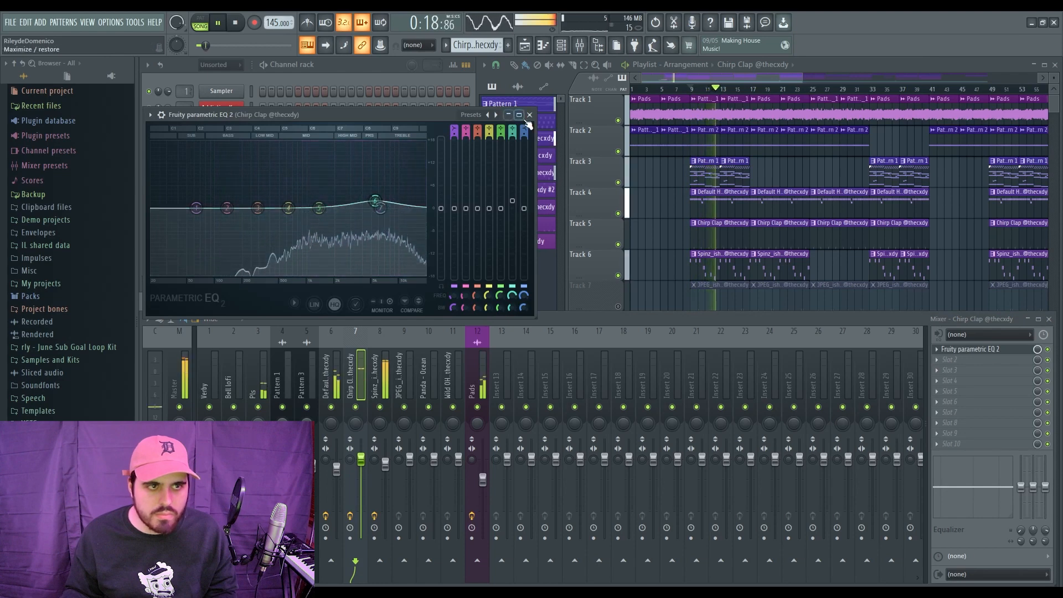
{"action": "left_click", "coordinate": [529, 115]}
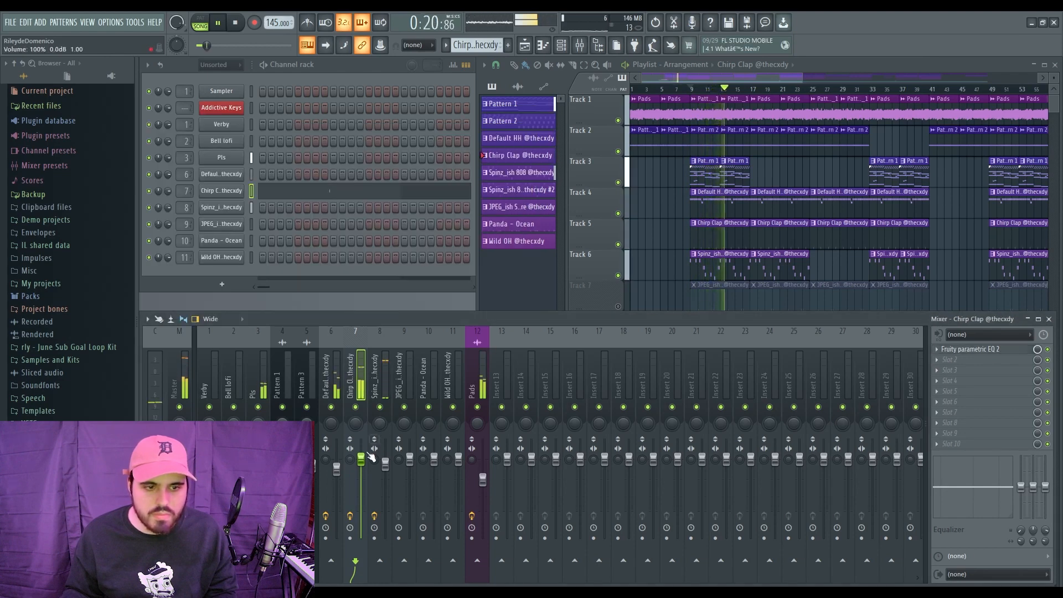
{"action": "left_click_drag", "start_coordinate": [370, 456], "coordinate": [370, 454]}
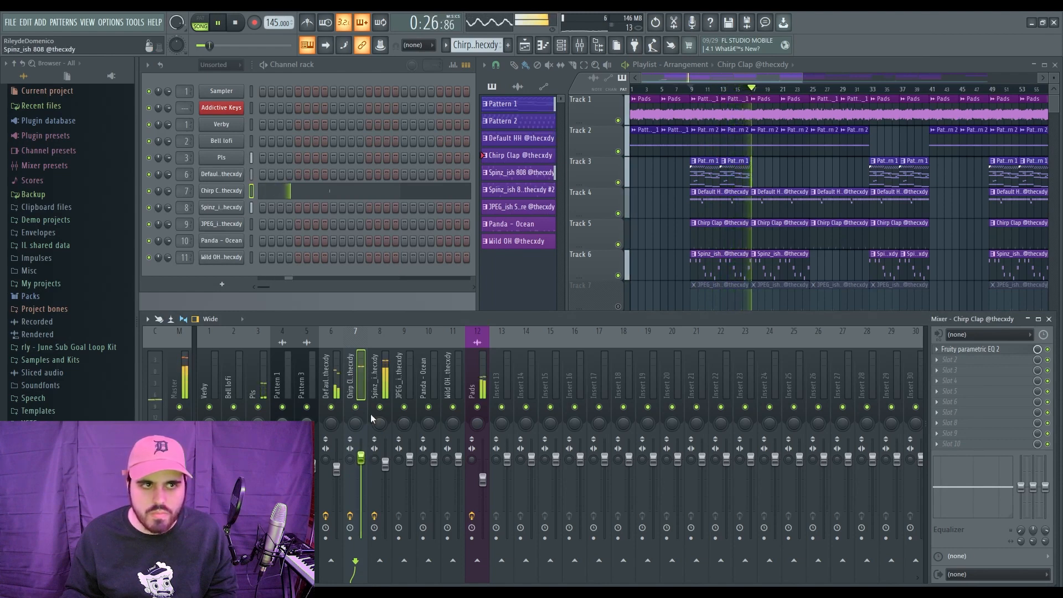
Bypass the Fruity soft clipper on the Spinz_ish 808 mixer track, listen, and check the Master track's effect slots.
{"action": "left_click", "coordinate": [386, 376]}
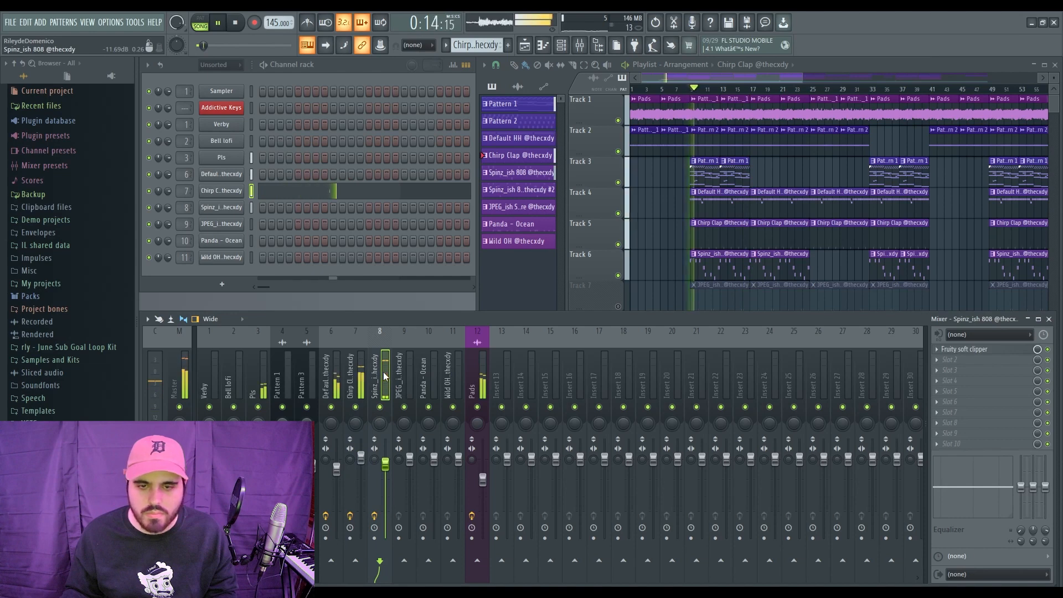
{"action": "key", "text": "space"}
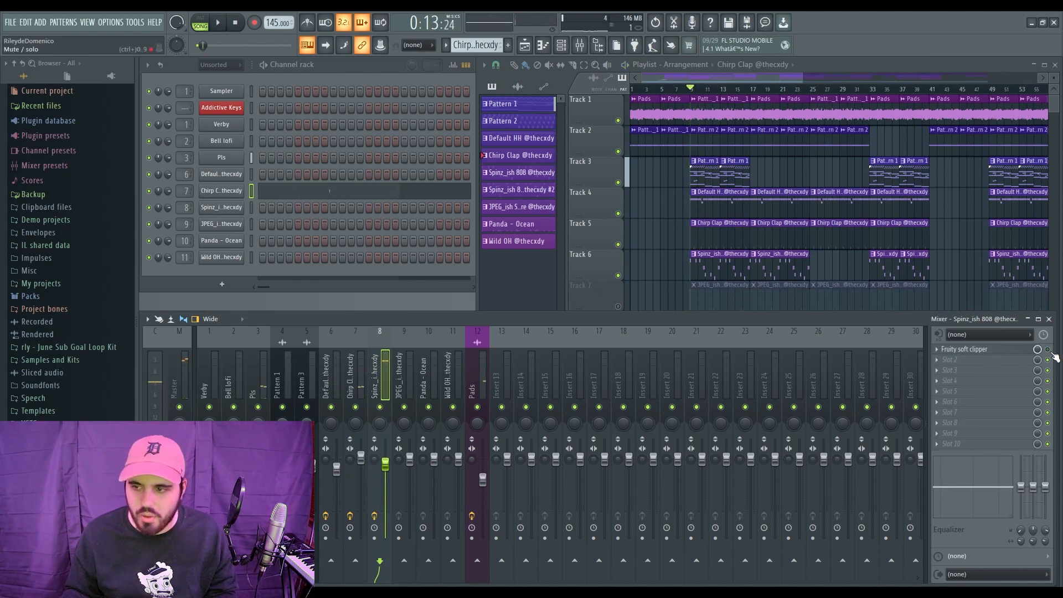
{"action": "key", "text": "space"}
{"action": "key", "text": "space"}
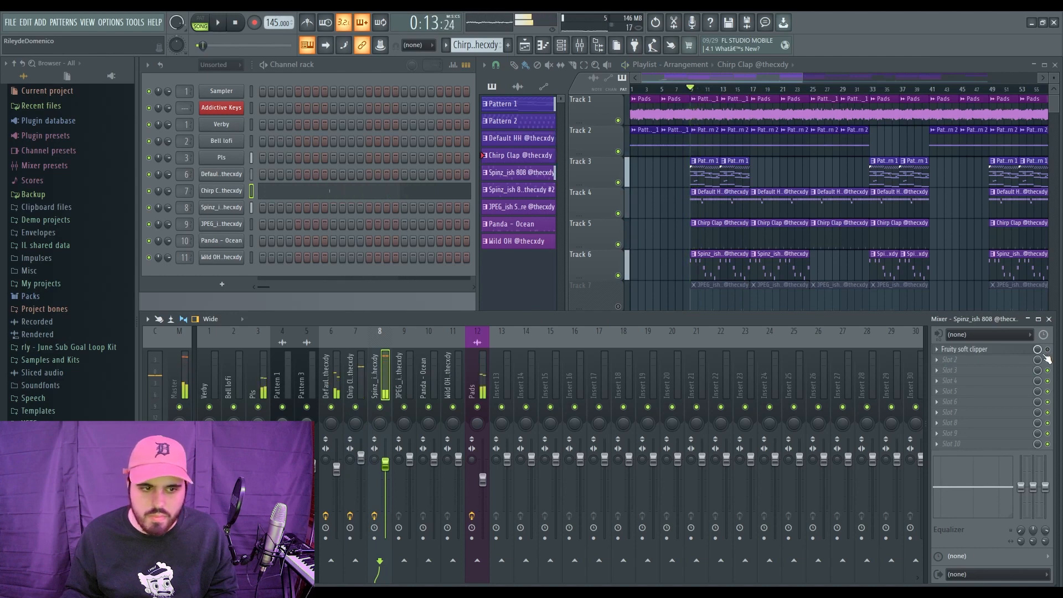
{"action": "left_click", "coordinate": [178, 372]}
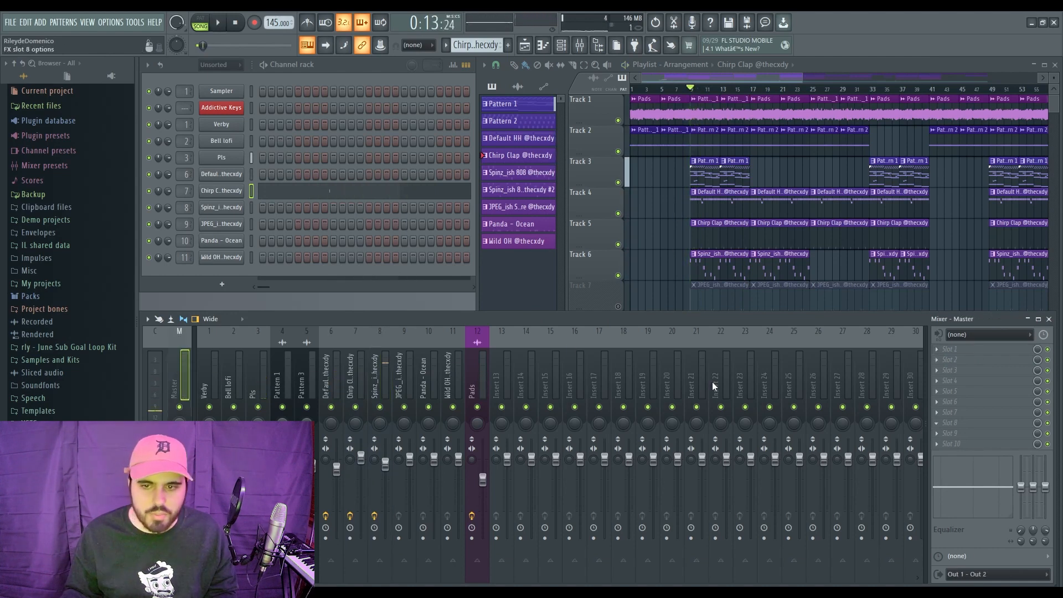
Add Fruity parametric EQ 2 to the Spinz_ish 808 track's second slot and boost band 2 by 0.9 dB at 69 Hz.
{"action": "left_click", "coordinate": [385, 377]}
{"action": "key", "text": "space"}
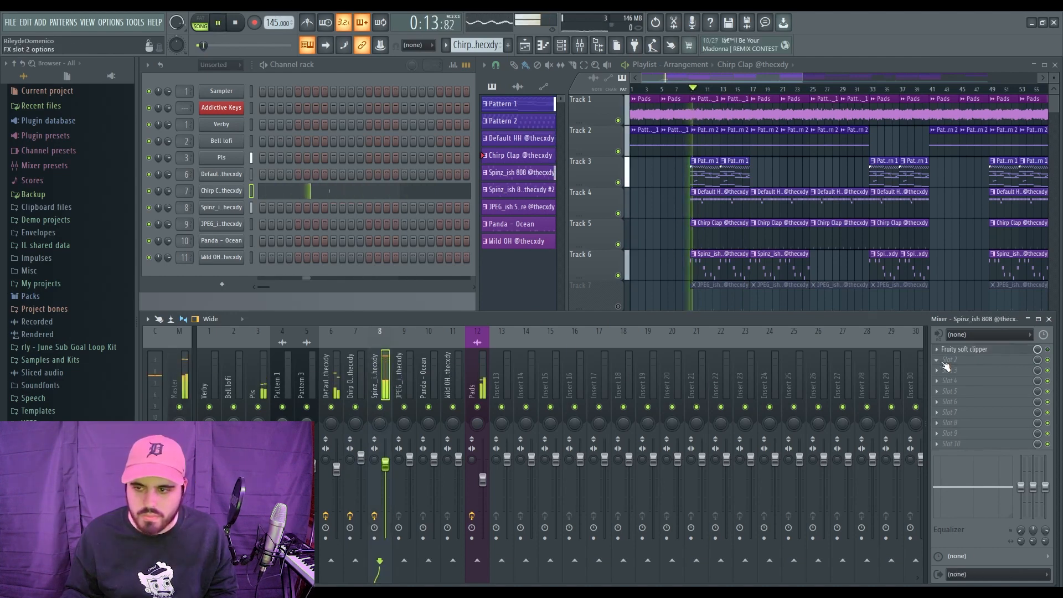
{"action": "left_click", "coordinate": [707, 407]}
{"action": "key", "text": "space"}
{"action": "left_click_drag", "start_coordinate": [269, 260], "coordinate": [242, 255]}
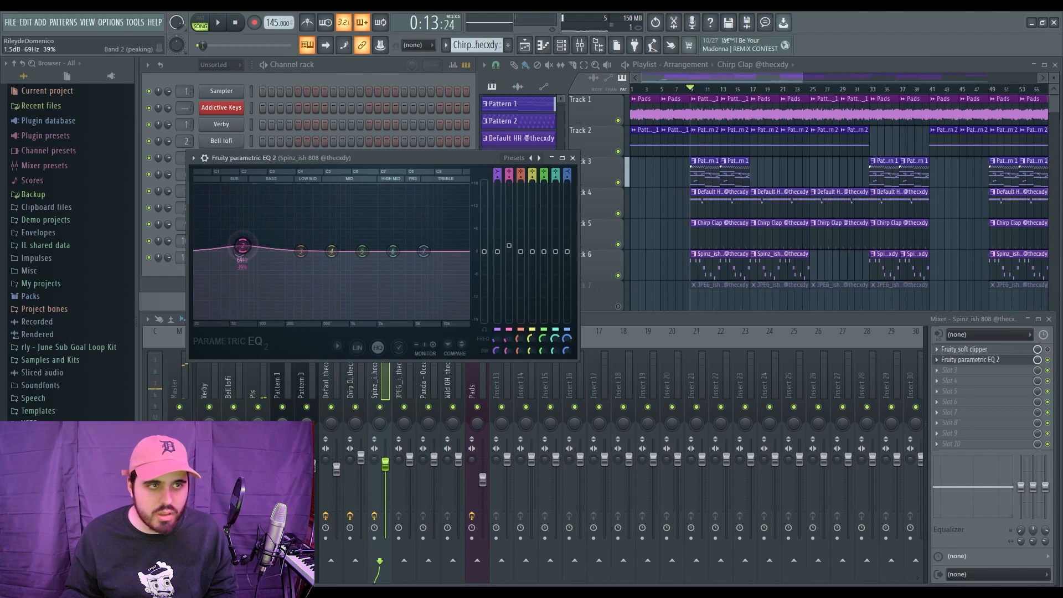
{"action": "key", "text": "space"}
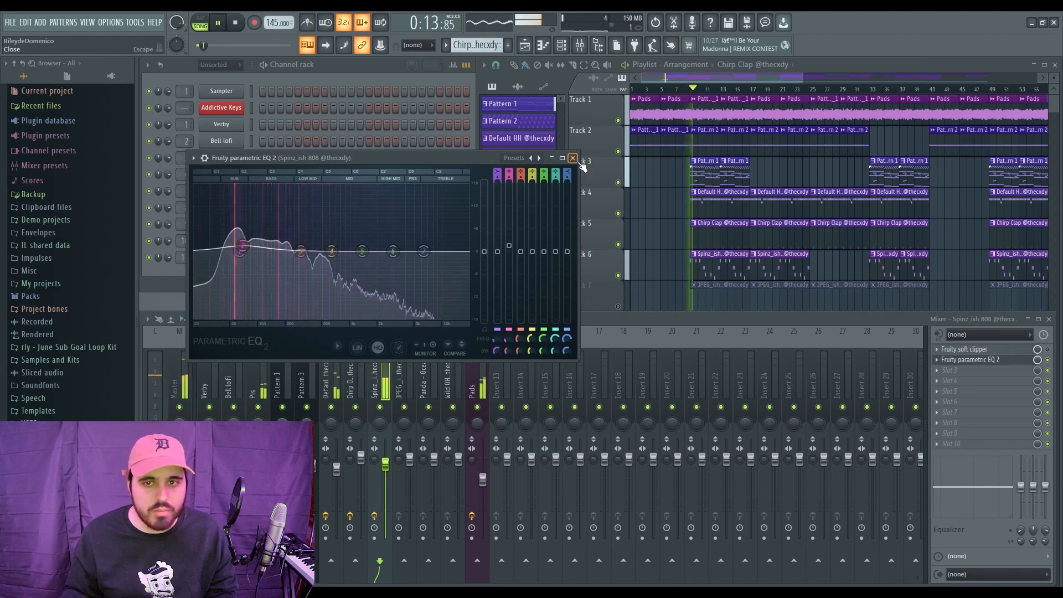
{"action": "left_click_drag", "start_coordinate": [508, 246], "coordinate": [509, 248]}
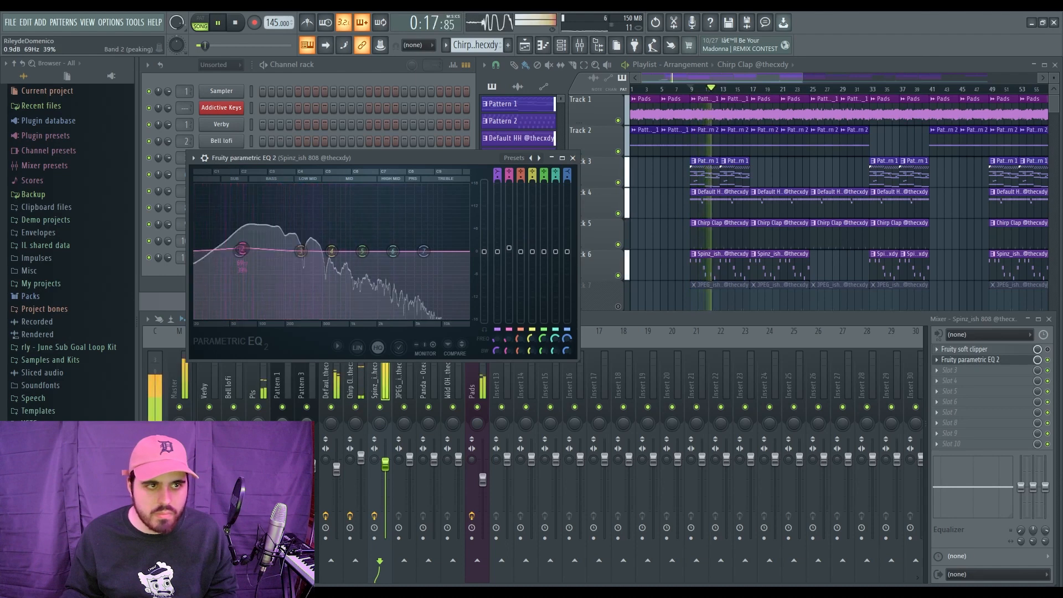
{"action": "left_click", "coordinate": [572, 158]}
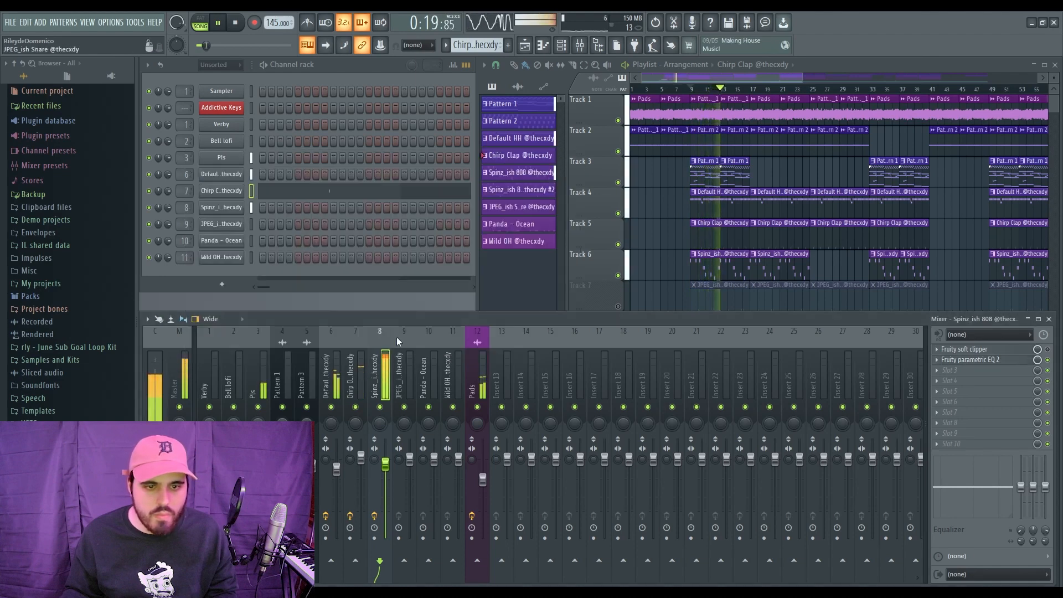
Inspect the JPEG_ish Snare notes in the piano roll and unmute Track 7 in the playlist.
{"action": "key", "text": "space"}
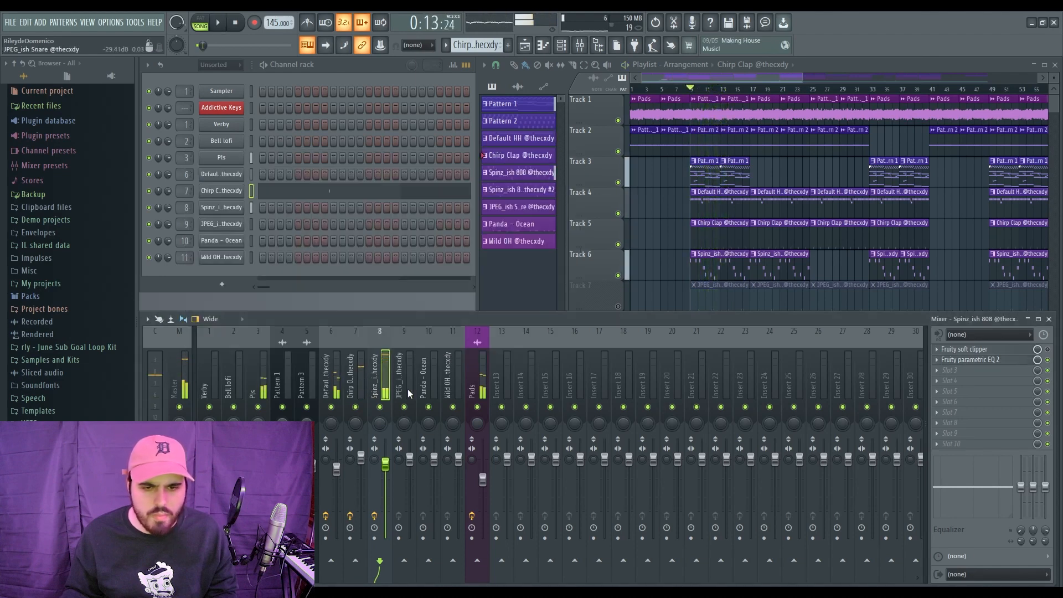
{"action": "double_click", "coordinate": [714, 303]}
{"action": "left_click_drag", "start_coordinate": [557, 74], "coordinate": [313, 88]}
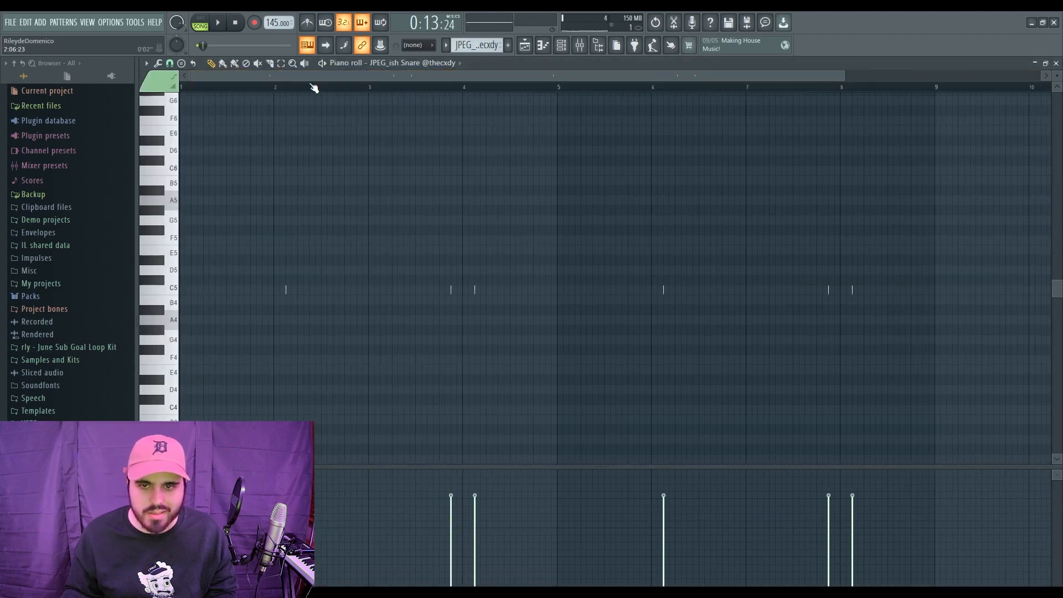
{"action": "key", "text": "space"}
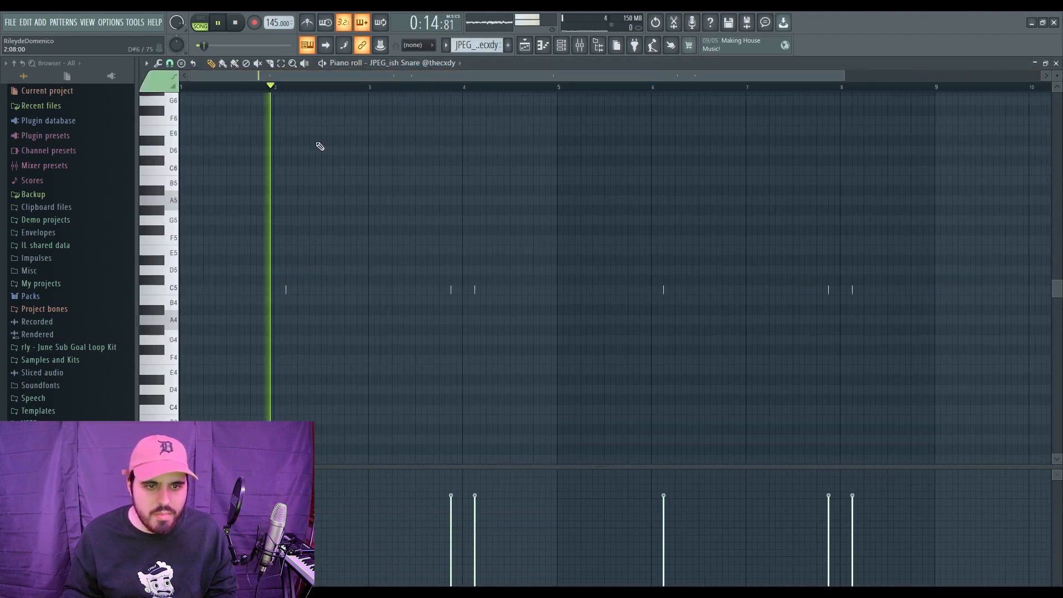
{"action": "key", "text": "space"}
{"action": "left_click", "coordinate": [1056, 63]}
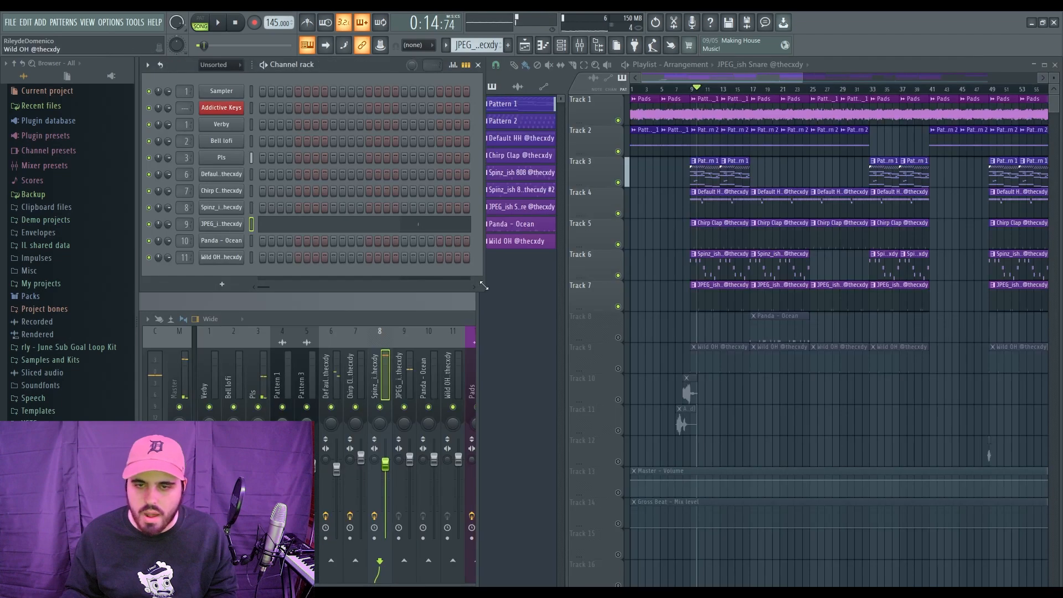
Play from bar 9 to check the JPEG_ish Snare's level on its mixer track, and review its notes again.
{"action": "left_click", "coordinate": [410, 368]}
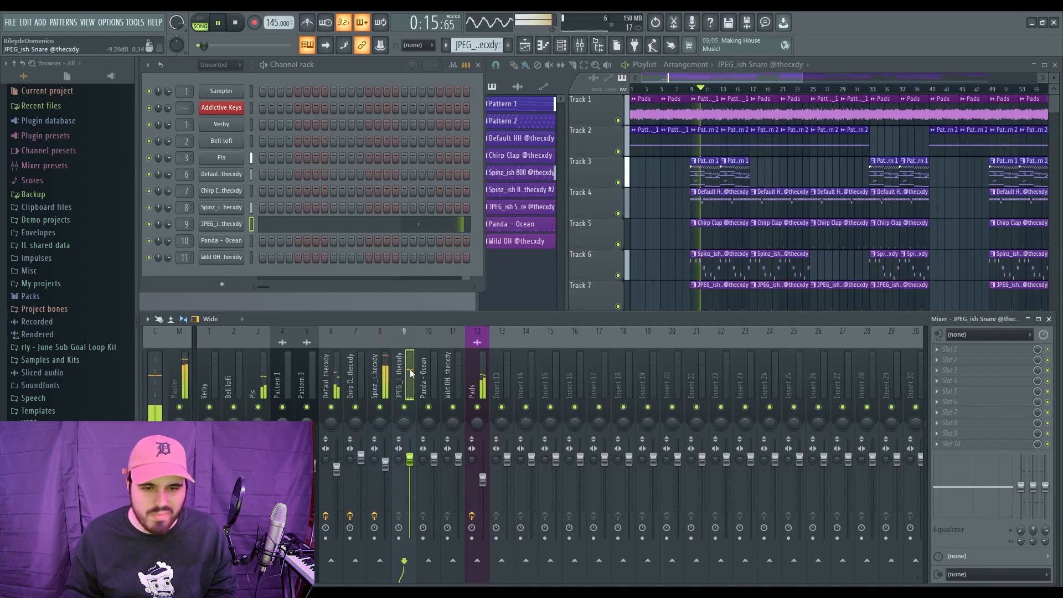
{"action": "left_click", "coordinate": [693, 89]}
{"action": "key", "text": "space"}
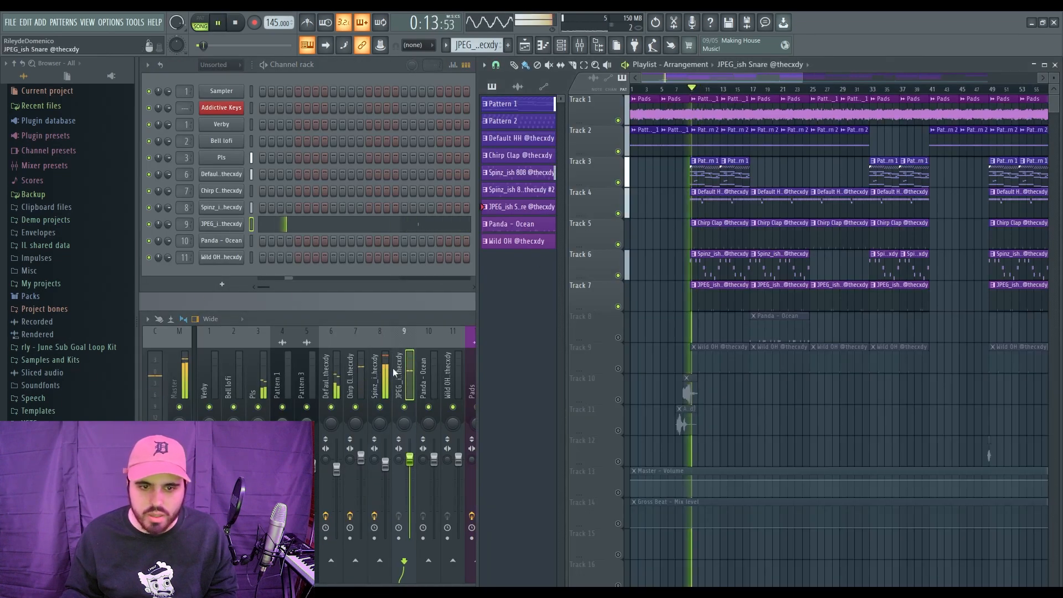
{"action": "left_click", "coordinate": [409, 367]}
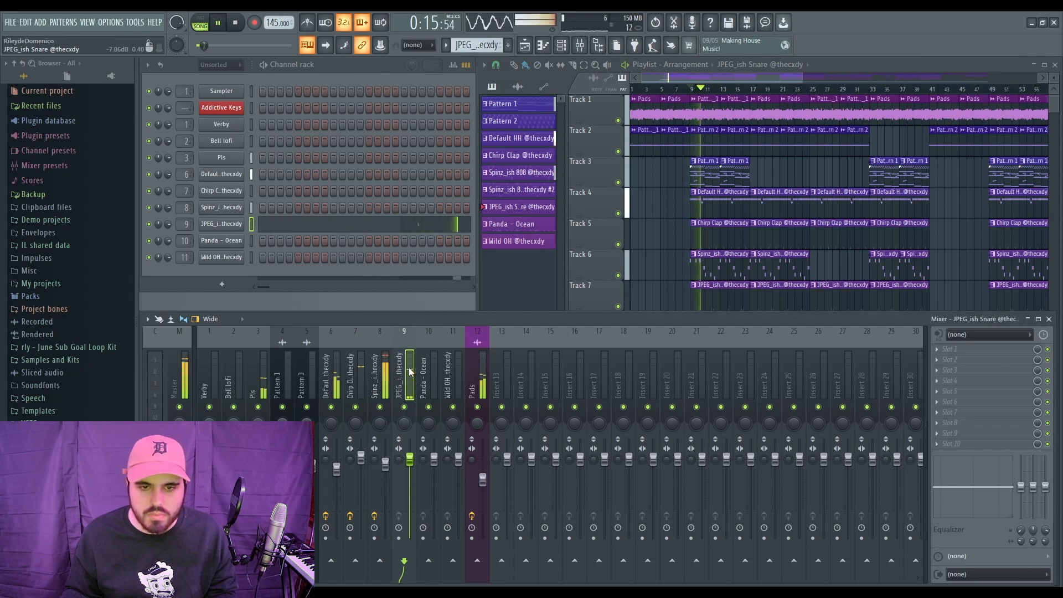
{"action": "key", "text": "space"}
{"action": "key", "text": "F7"}
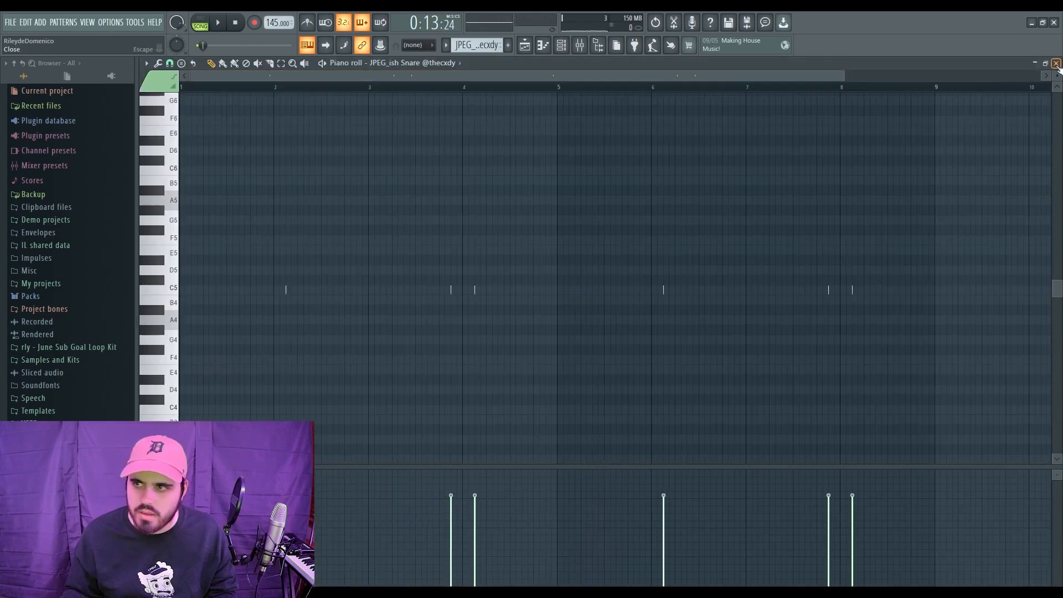
{"action": "left_click", "coordinate": [1056, 64]}
Replace the JPEG_ish Snare sample with CHOPPA RIM from the DIONIS SECRET STASH kit and play it.
{"action": "left_click", "coordinate": [50, 360]}
{"action": "scroll", "coordinate": [67, 333], "scroll_direction": "down", "scroll_amount": 10}
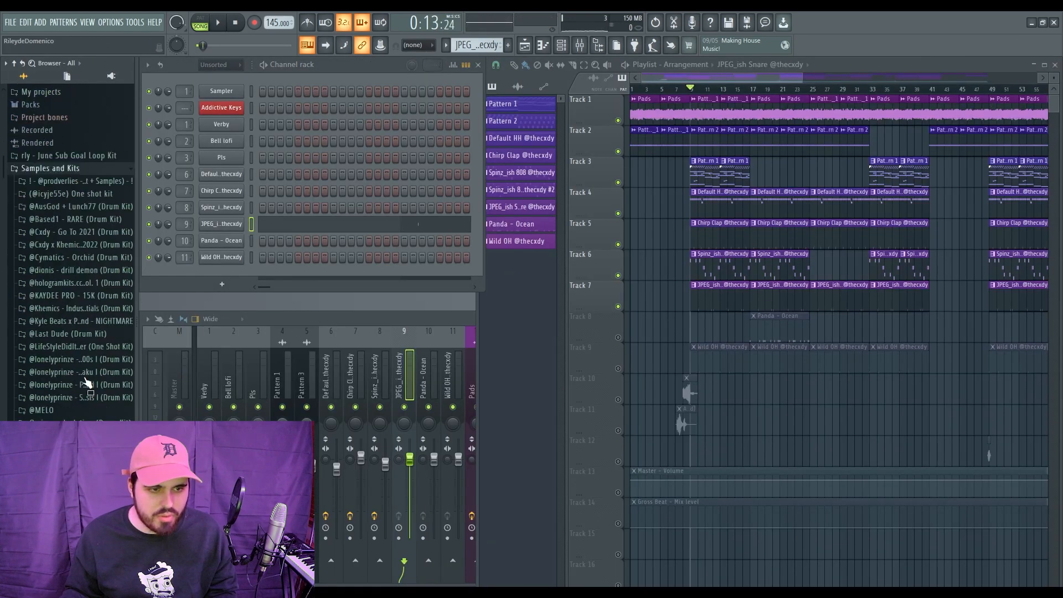
{"action": "scroll", "coordinate": [79, 268], "scroll_direction": "down", "scroll_amount": 5}
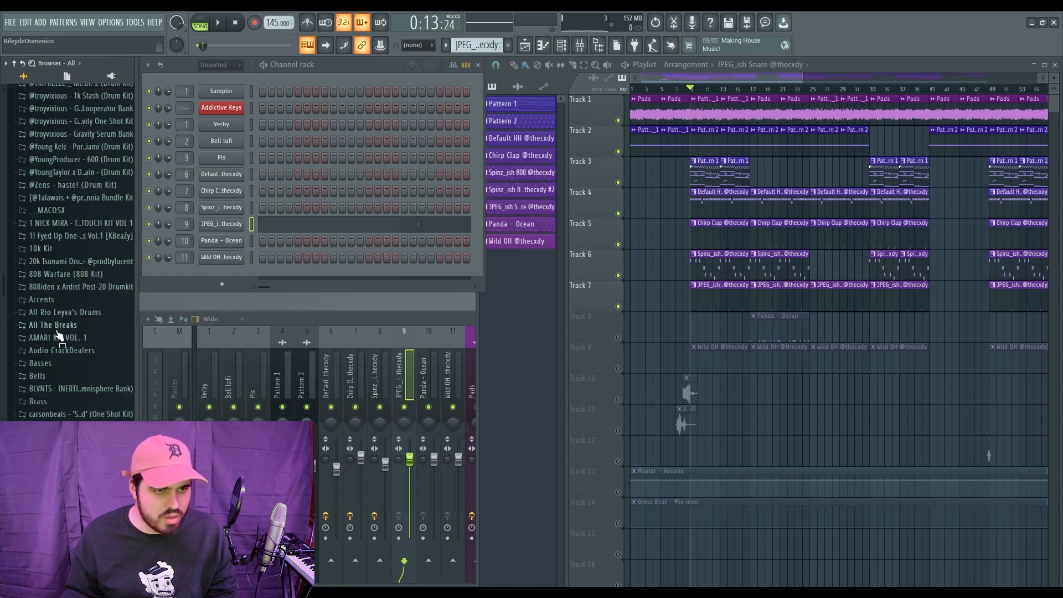
{"action": "scroll", "coordinate": [66, 328], "scroll_direction": "down", "scroll_amount": 5}
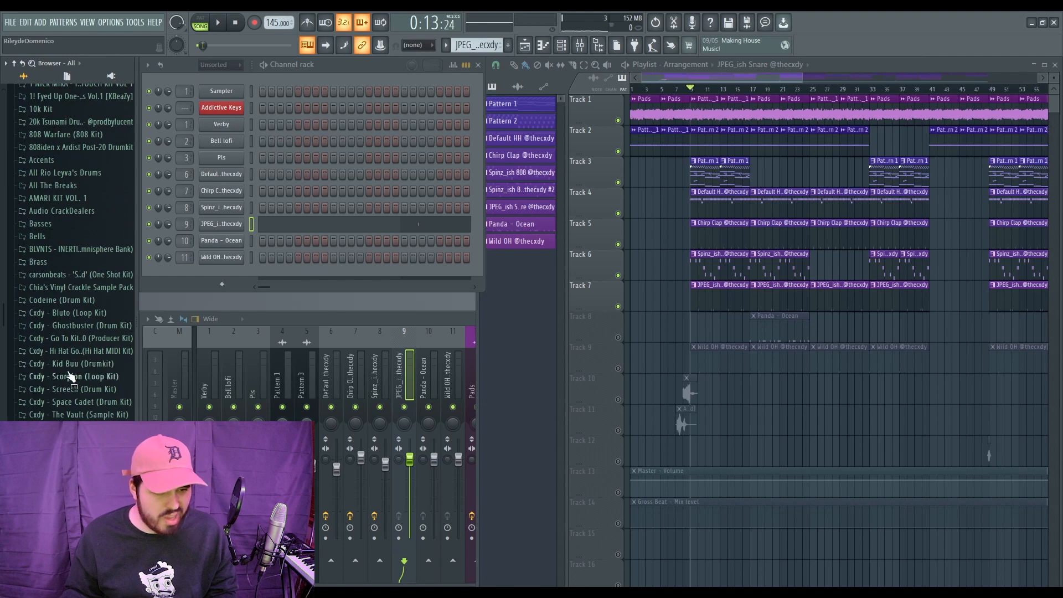
{"action": "scroll", "coordinate": [69, 376], "scroll_direction": "down", "scroll_amount": 5}
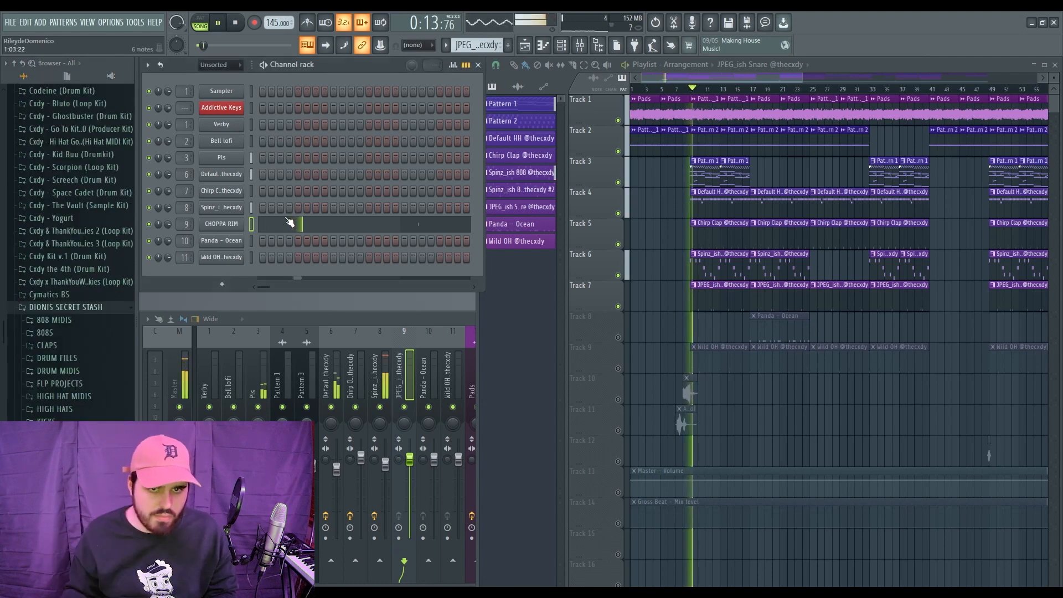
{"action": "key", "text": "space"}
Move the first CHOPPA RIM note to step 15 of bar 1 and the bar 6 note to step 15 of bar 5.
{"action": "left_click", "coordinate": [372, 227]}
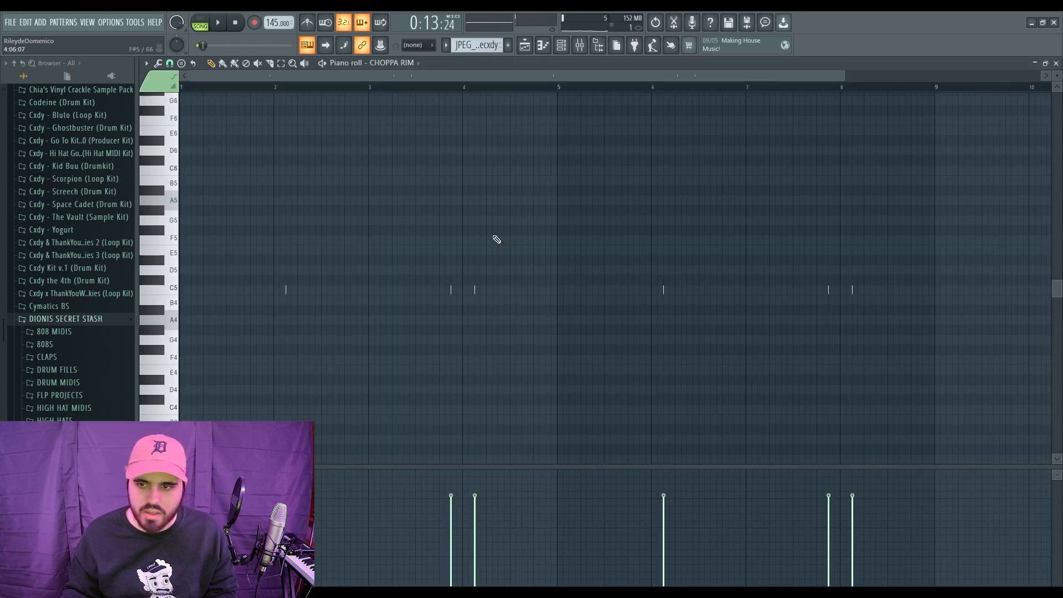
{"action": "key", "text": "ctrl+a"}
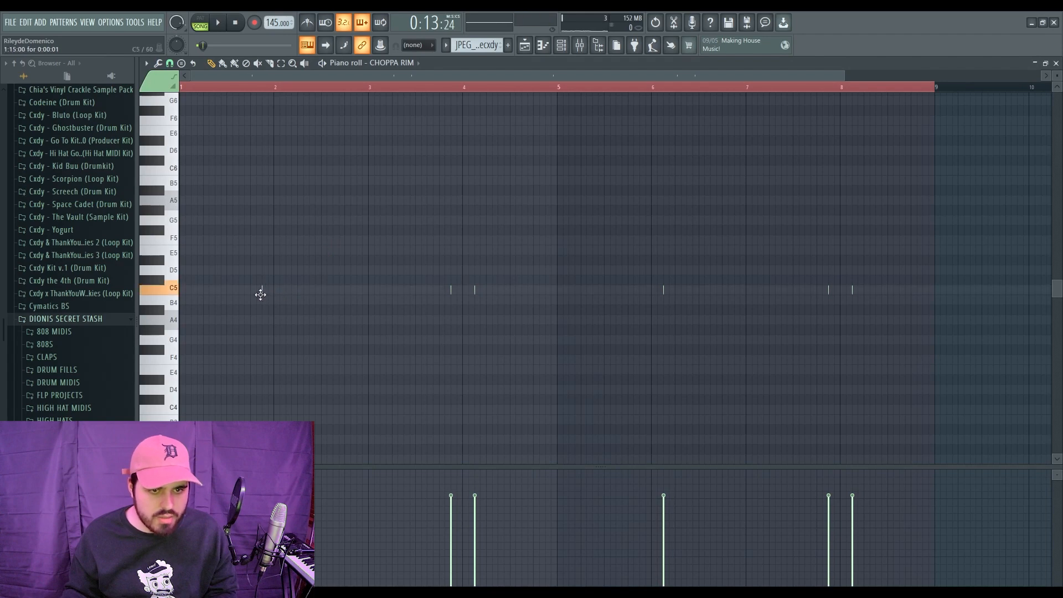
{"action": "key", "text": "space"}
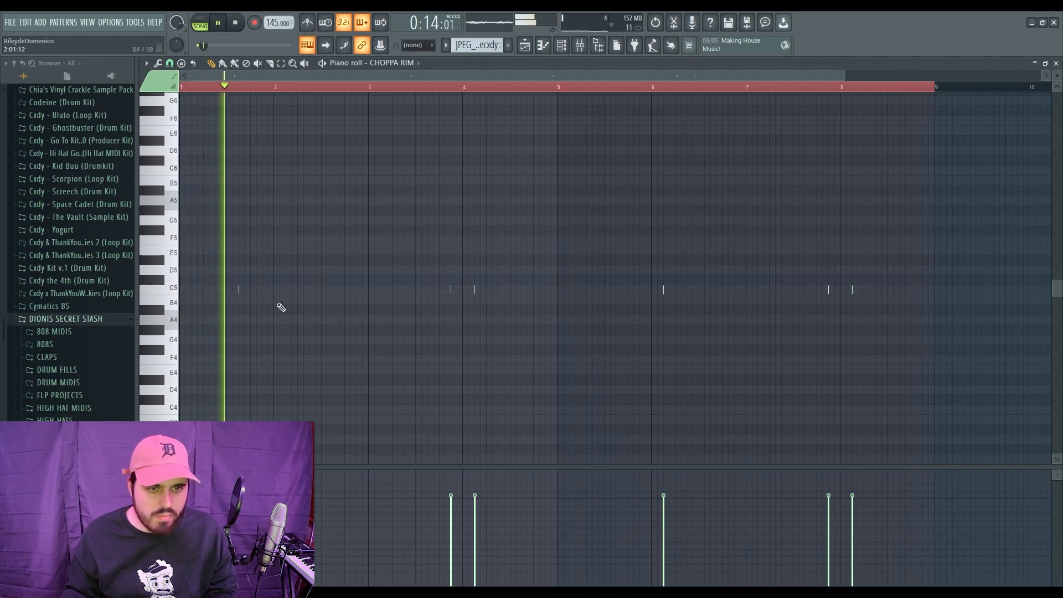
{"action": "key", "text": "space"}
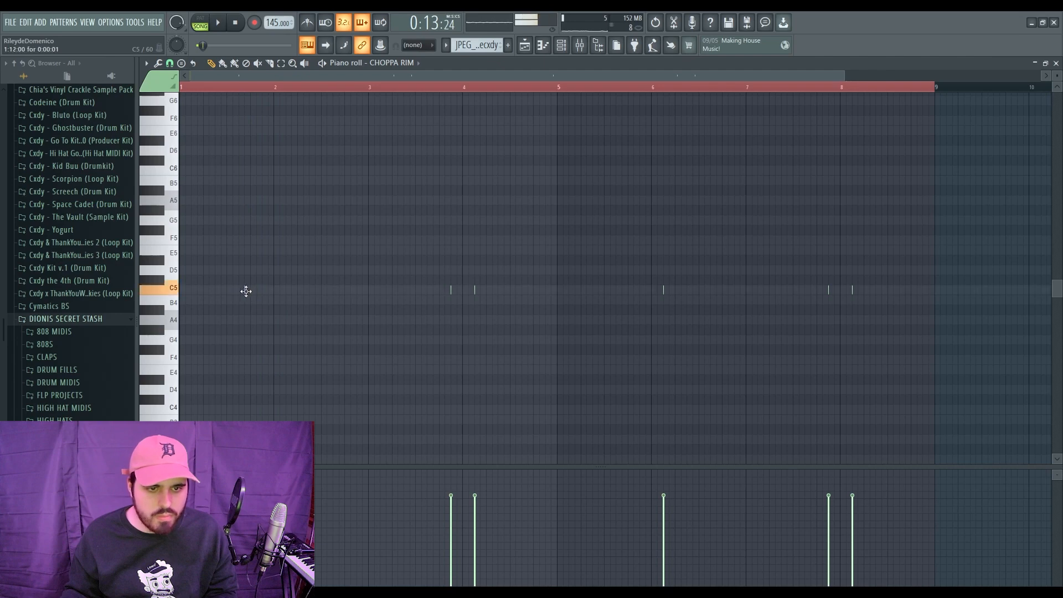
{"action": "left_click_drag", "start_coordinate": [246, 291], "coordinate": [259, 291]}
{"action": "key", "text": "space"}
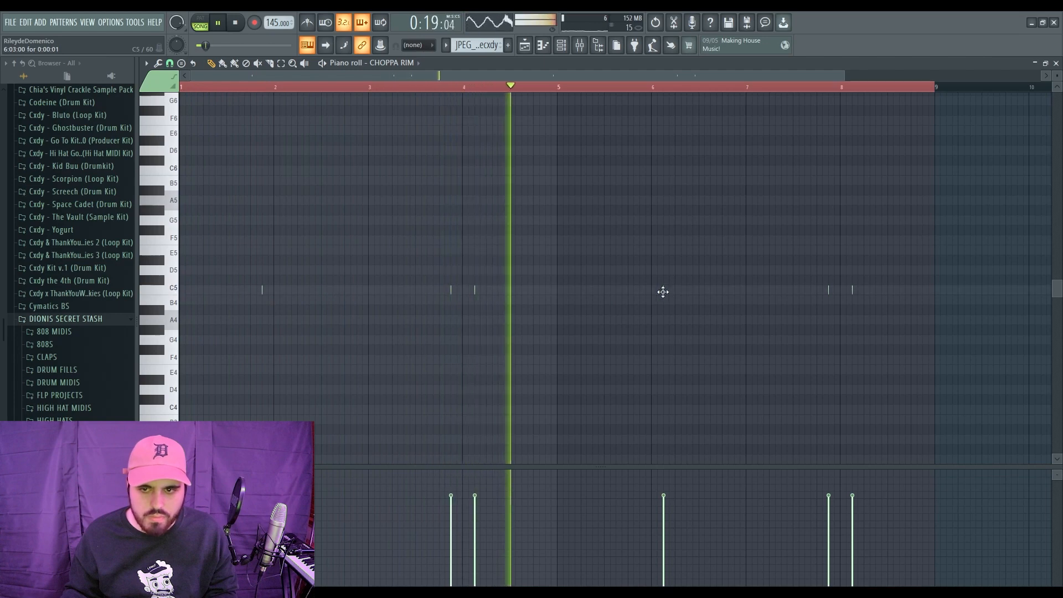
{"action": "left_click_drag", "start_coordinate": [664, 291], "coordinate": [639, 292]}
Add two C5 rim notes right after the one at step 15 of bar 3 to form a fast roll.
{"action": "left_click", "coordinate": [453, 291]}
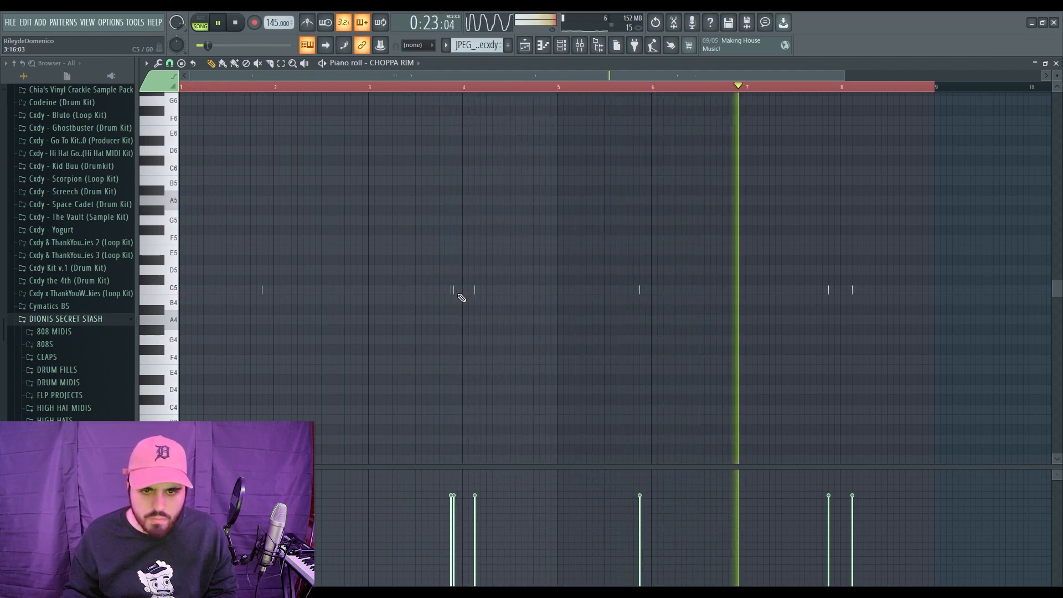
{"action": "left_click", "coordinate": [444, 87]}
{"action": "left_click", "coordinate": [455, 289]}
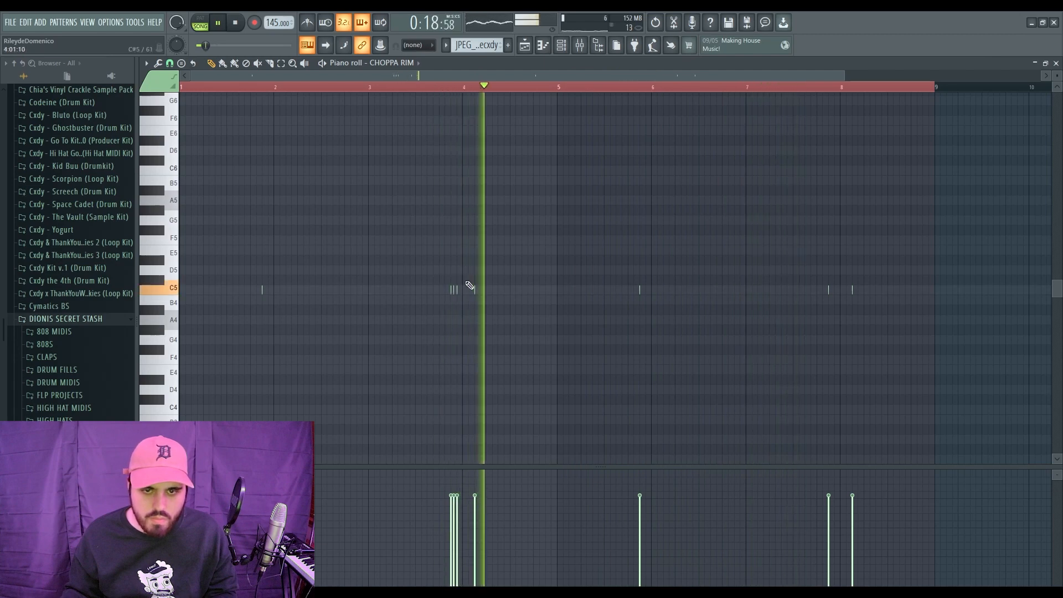
Lower the velocities of the two added roll notes in bar 3 into a descending fade and play the roll.
{"action": "key", "text": "space"}
{"action": "key", "text": "space"}
{"action": "mouse_move", "coordinate": [462, 285]}
{"action": "left_mouse_down"}
{"action": "mouse_move", "coordinate": [453, 299]}
{"action": "mouse_move", "coordinate": [457, 278]}
{"action": "left_mouse_up"}
{"action": "scroll", "coordinate": [464, 311], "scroll_direction": "down", "scroll_amount": 3}
{"action": "key", "text": "space"}
{"action": "key", "text": "space"}
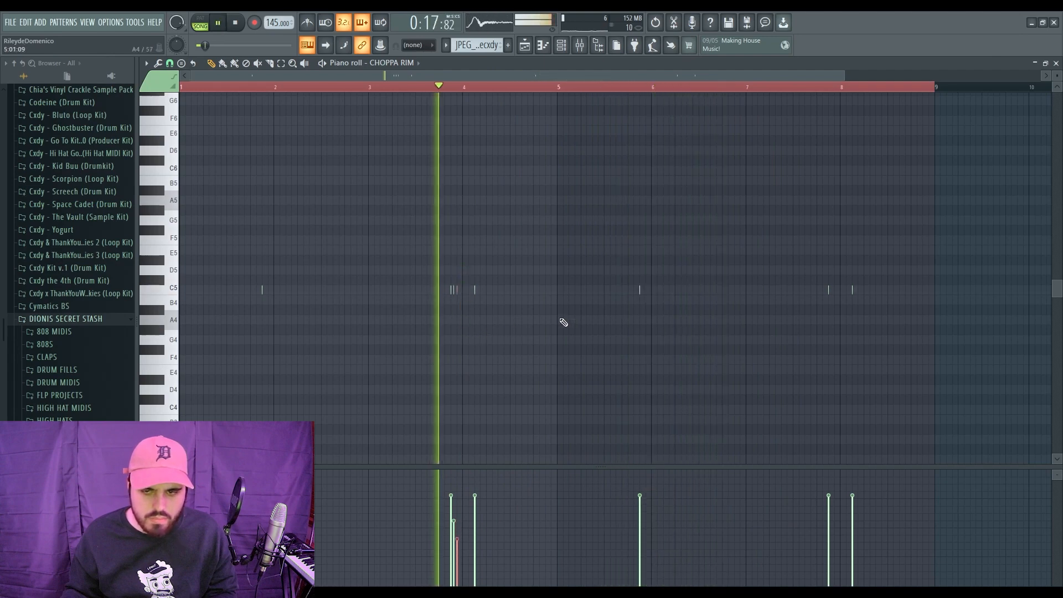
{"action": "key", "text": "space"}
{"action": "key", "text": "space"}
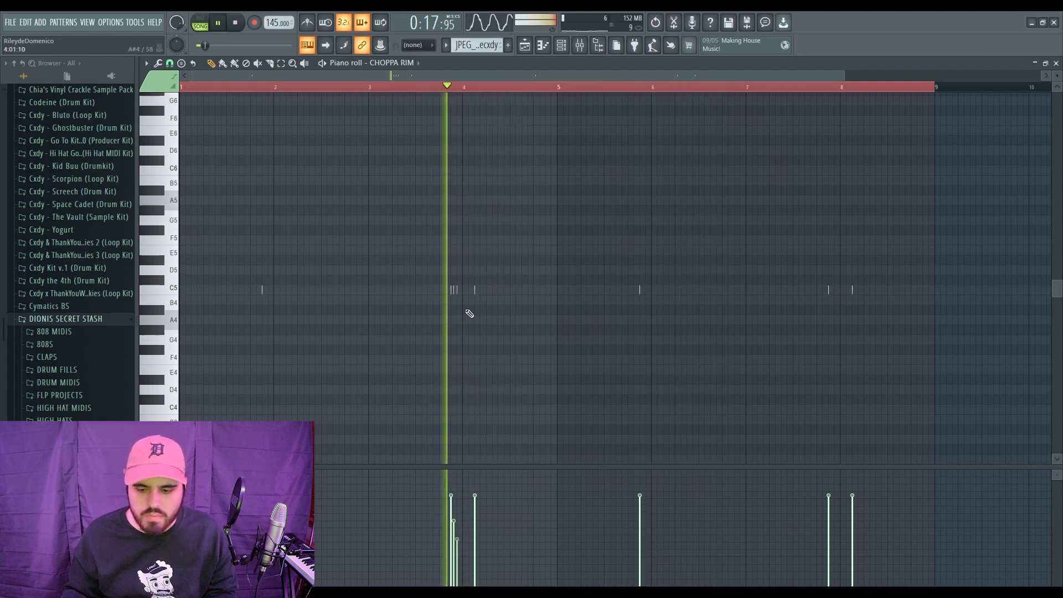
Replace the rim notes in bars 5 to 8 with a copy of the bars 1 to 4 pattern and play it.
{"action": "key", "text": "space"}
{"action": "left_click_drag", "start_coordinate": [565, 236], "coordinate": [705, 303]}
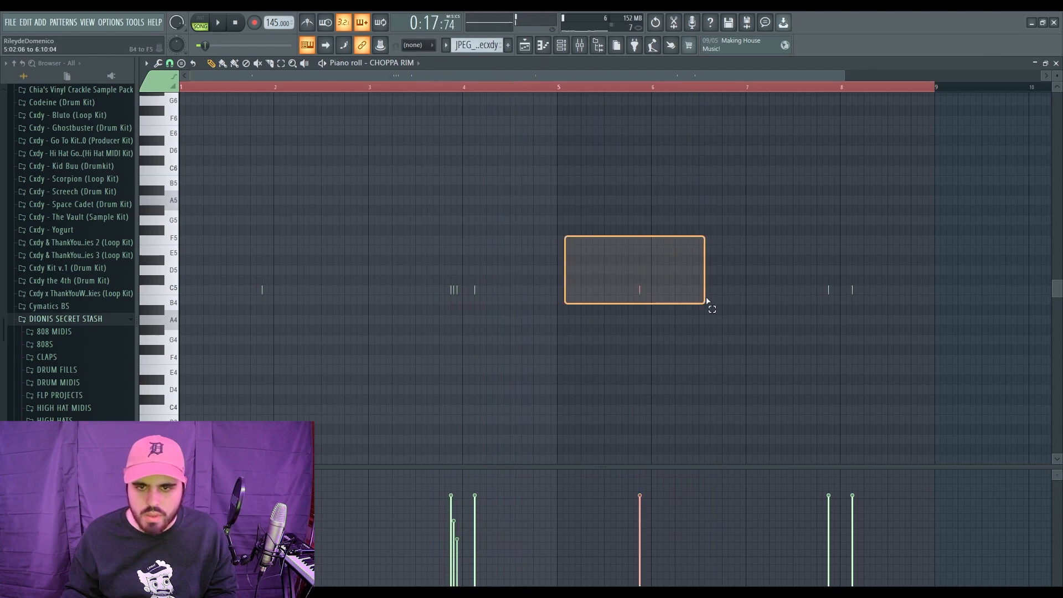
{"action": "key", "text": "Delete"}
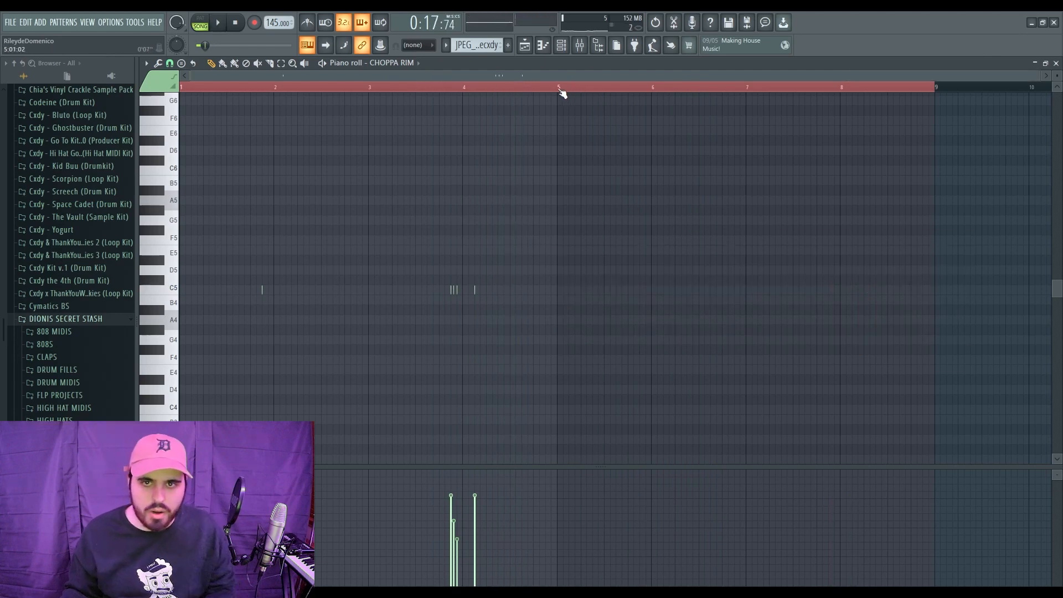
{"action": "key", "text": "ctrl+z"}
{"action": "key", "text": "space"}
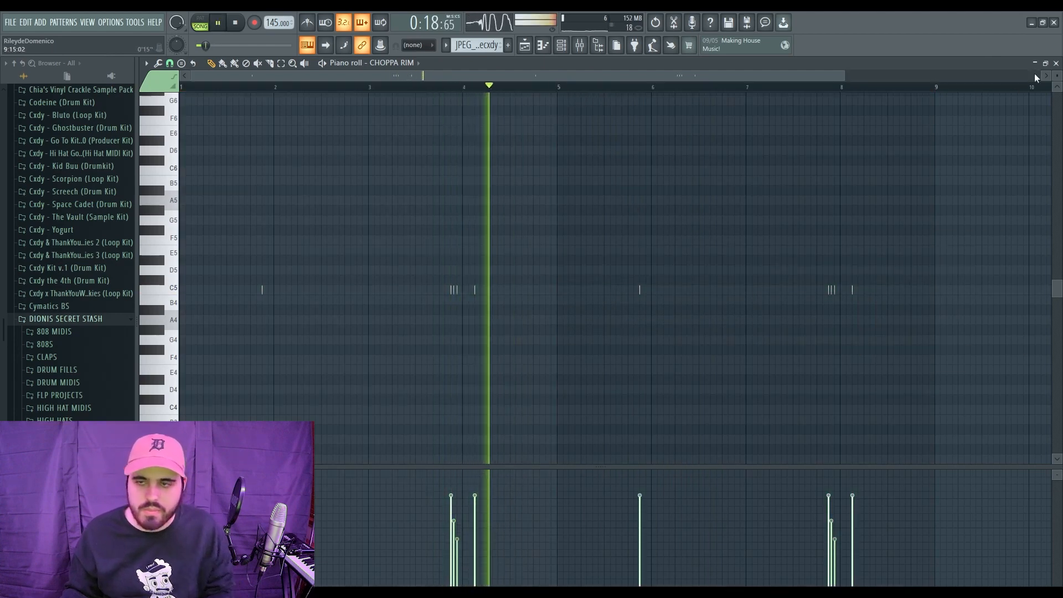
Lower the JPEG_ish Snare mixer track's volume to 60% (-10.0 dB) and play from bar 9 to check the rim's level.
{"action": "left_click", "coordinate": [1055, 64]}
{"action": "left_click", "coordinate": [374, 320]}
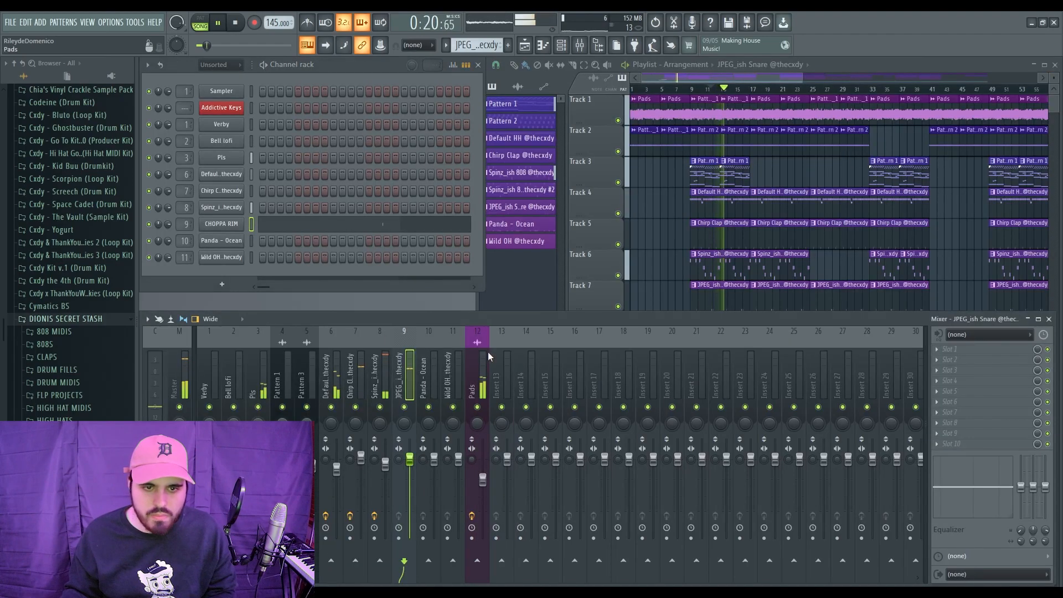
{"action": "left_click", "coordinate": [367, 225]}
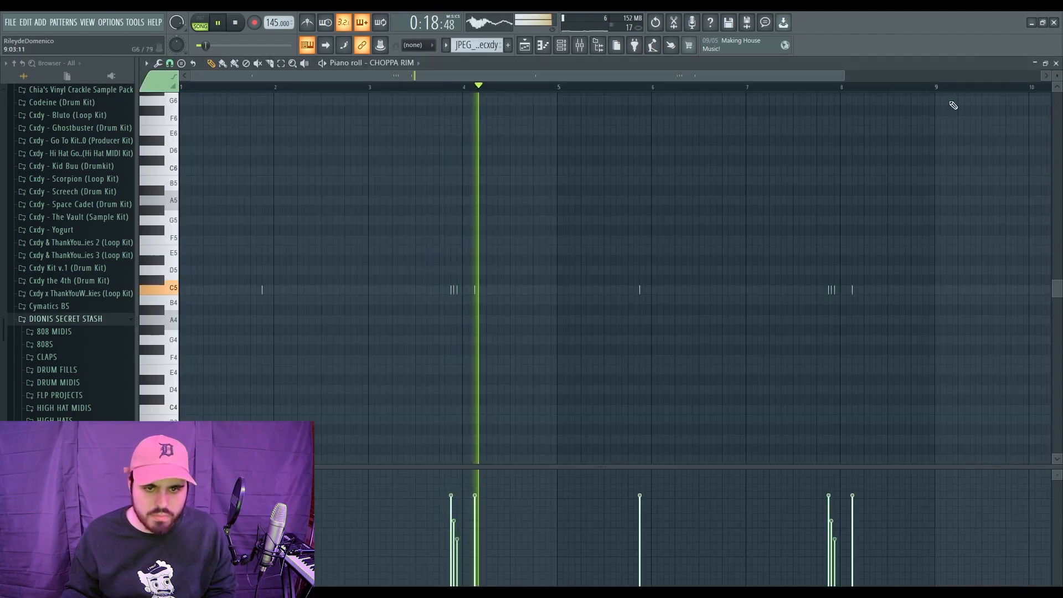
{"action": "left_click", "coordinate": [1055, 63]}
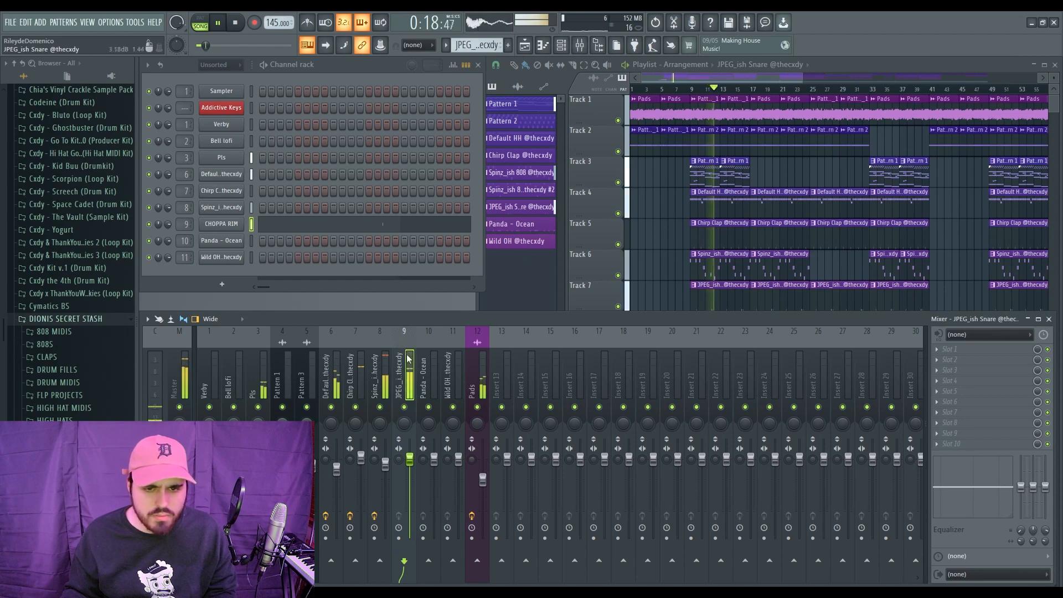
{"action": "key", "text": "space"}
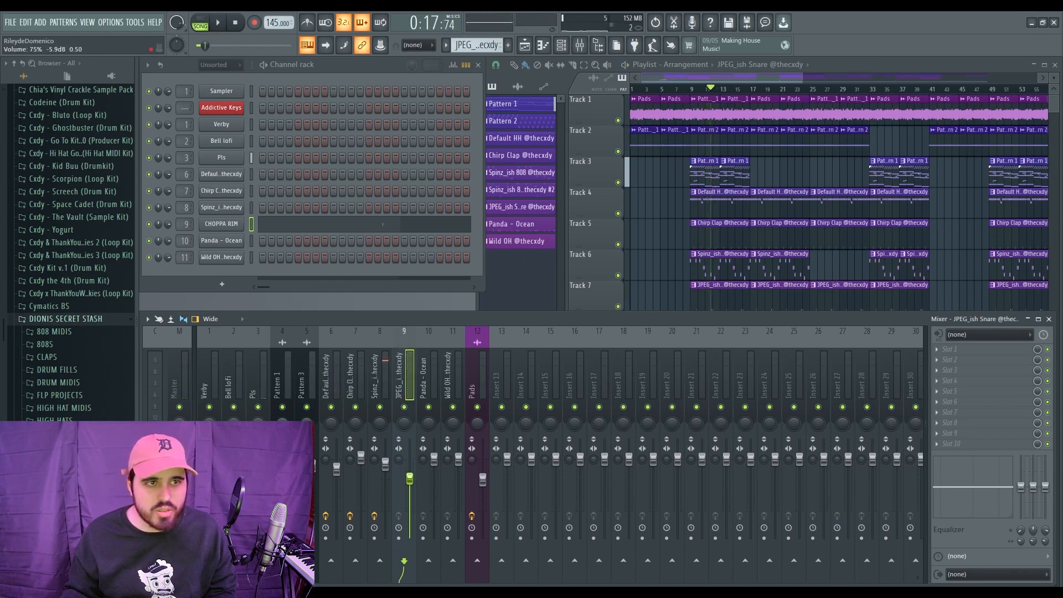
{"action": "key", "text": "space"}
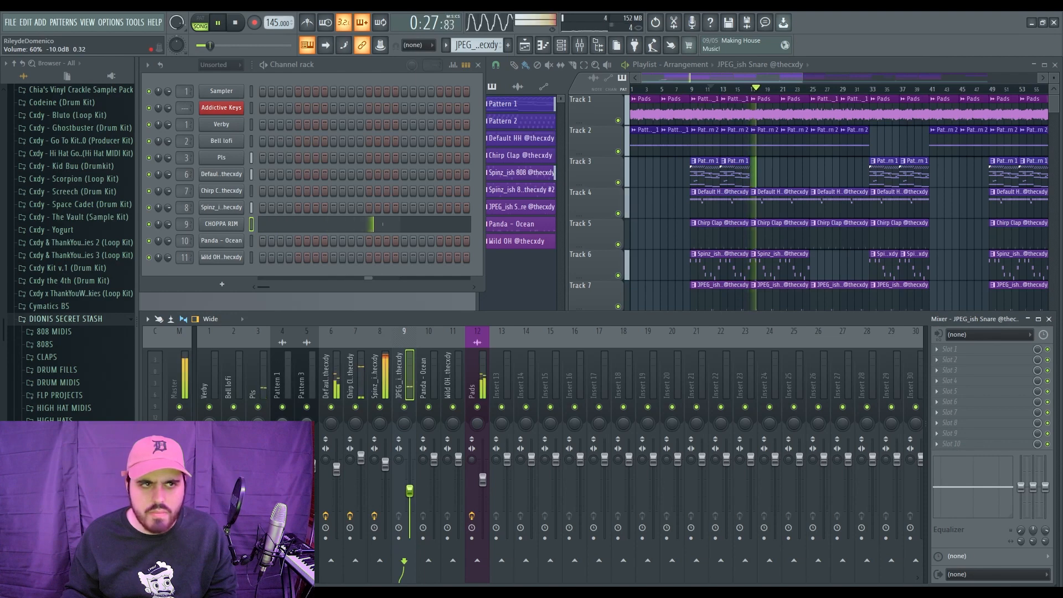
{"action": "left_click", "coordinate": [690, 89]}
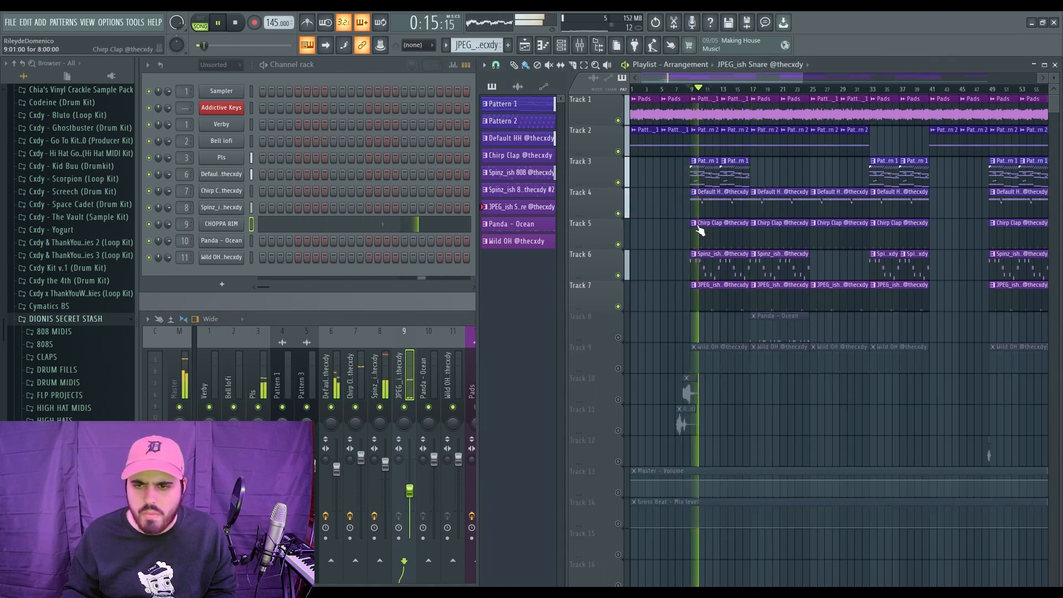
{"action": "key", "text": "F9"}
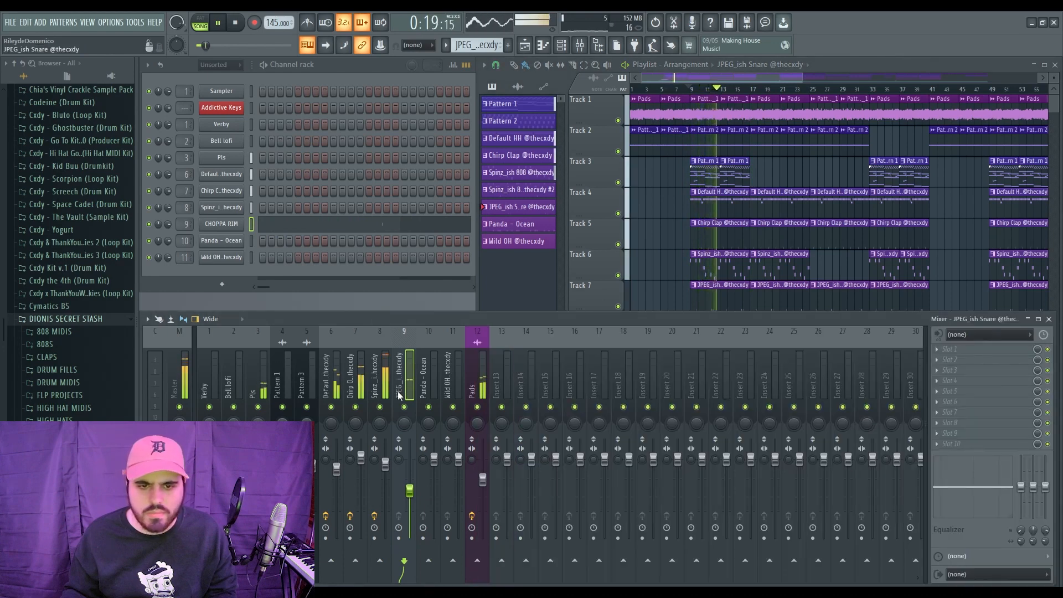
Unmute the Wild OH pattern's playlist track, play from bar 9 and check the open hat's level on its mixer track.
{"action": "key", "text": "space"}
{"action": "key", "text": "F5"}
{"action": "left_click", "coordinate": [708, 358]}
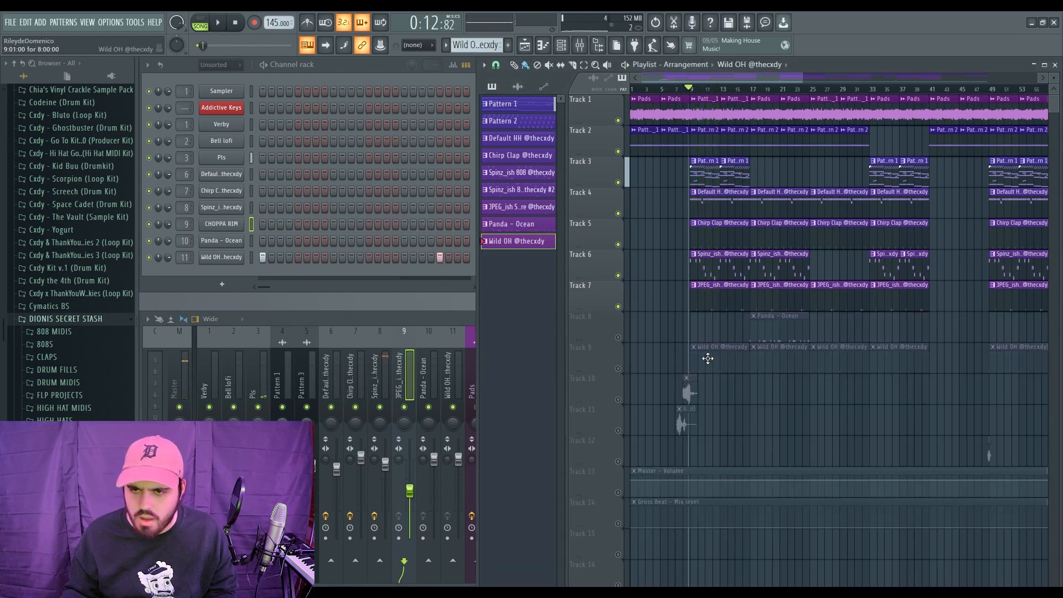
{"action": "left_click", "coordinate": [617, 368]}
{"action": "key", "text": "space"}
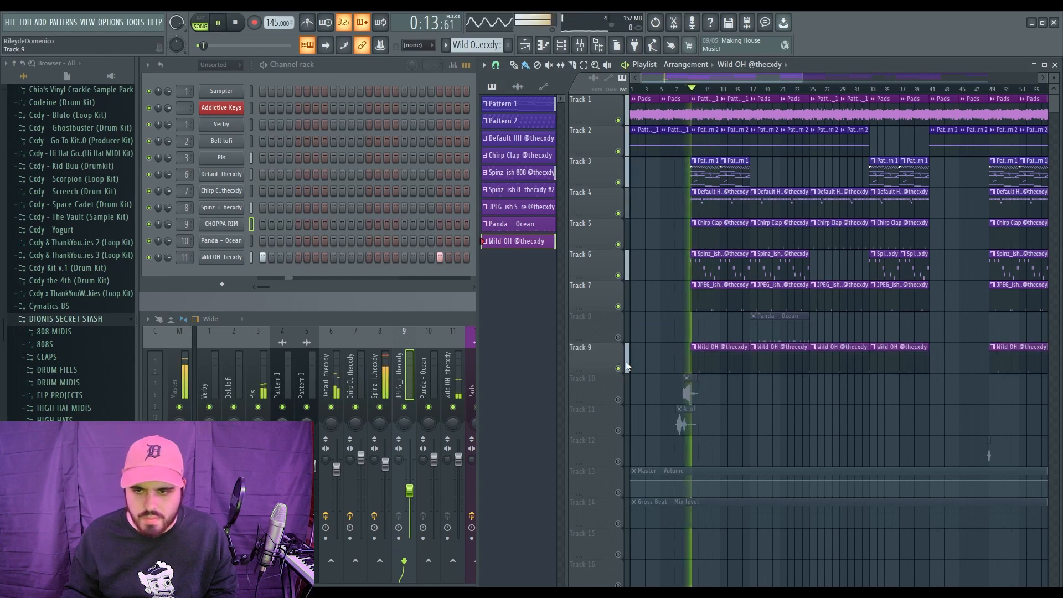
{"action": "key", "text": "space"}
{"action": "key", "text": "space"}
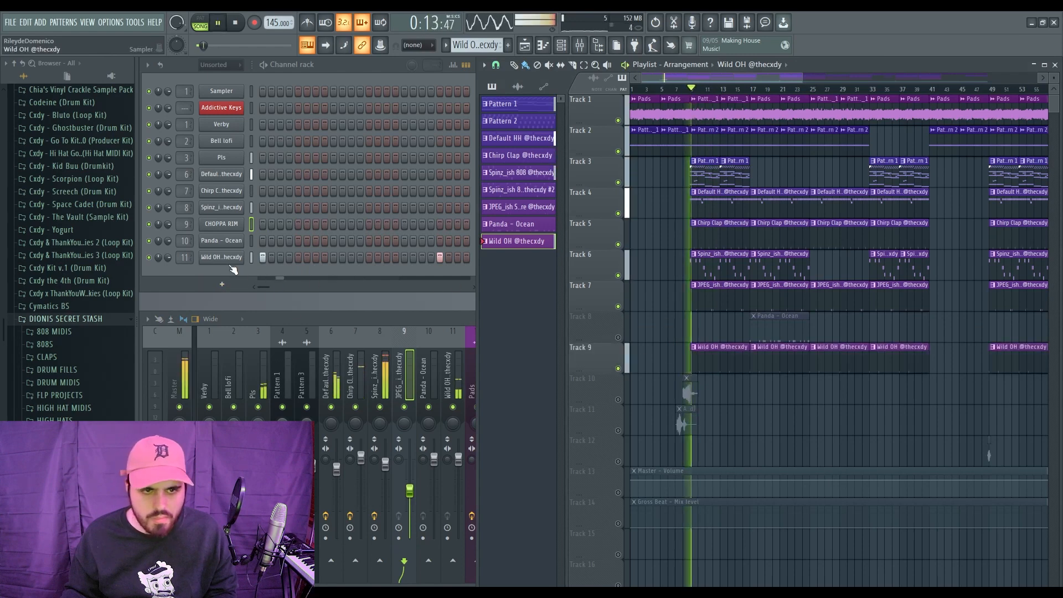
{"action": "left_click", "coordinate": [303, 317]}
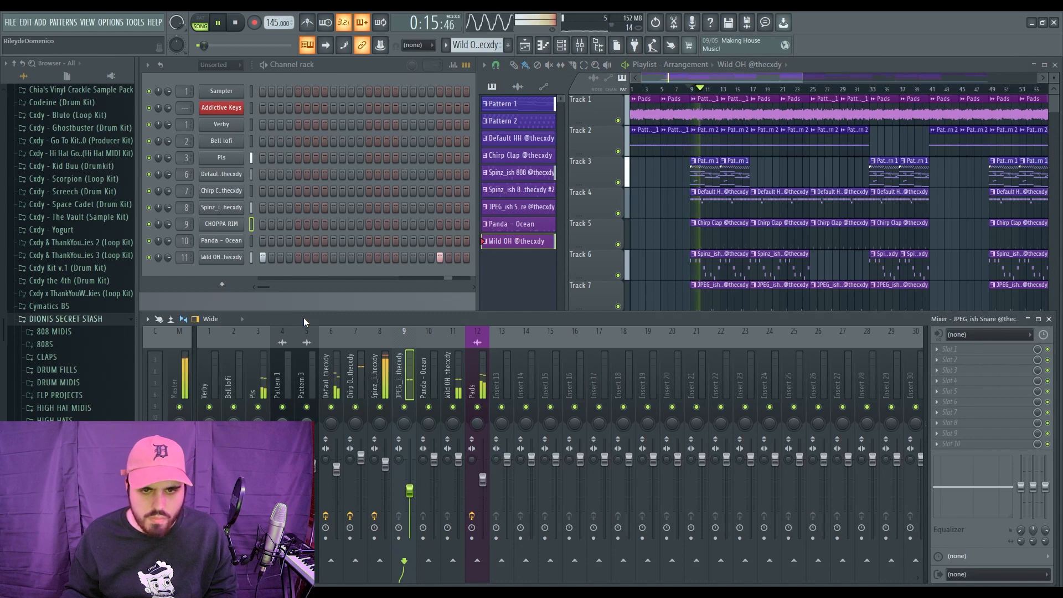
{"action": "left_click", "coordinate": [454, 381]}
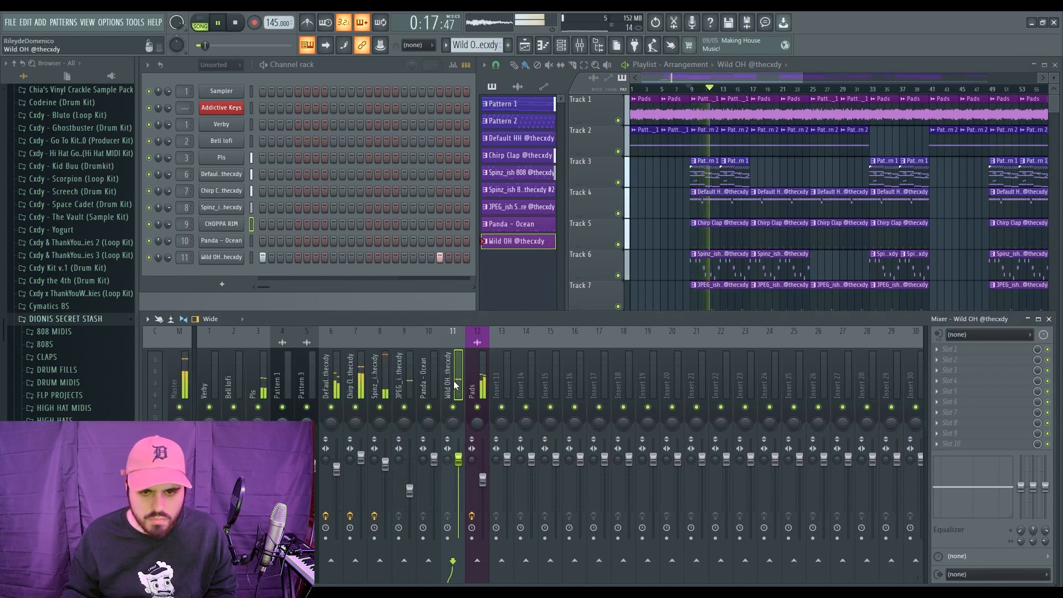
{"action": "key", "text": "space"}
Unmute the Panda - Ocean pattern's playlist track, play it from bar 17 and review its notes across all eight bars.
{"action": "key", "text": "space"}
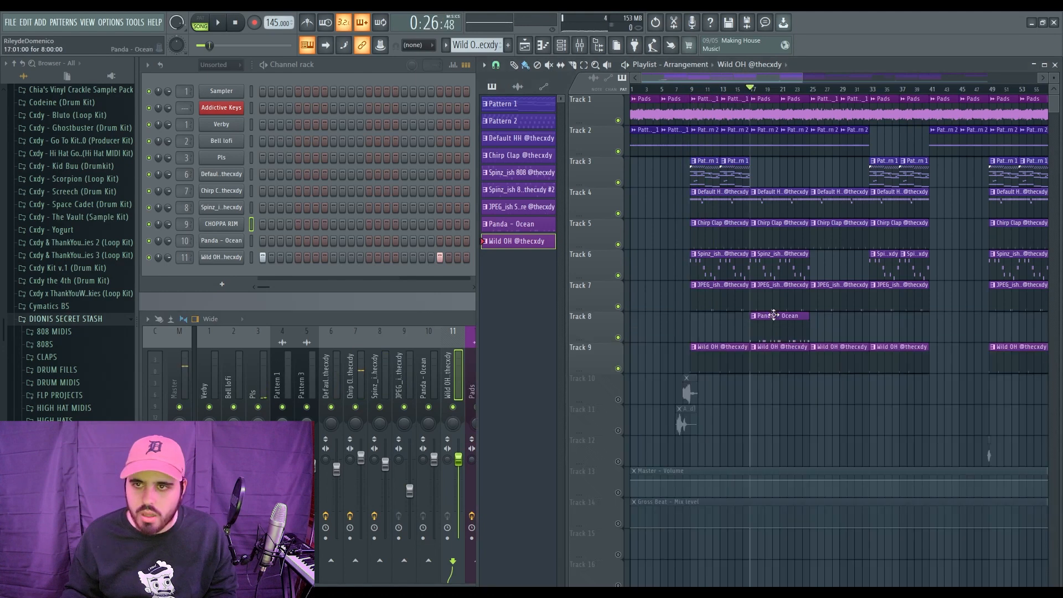
{"action": "double_click", "coordinate": [775, 316]}
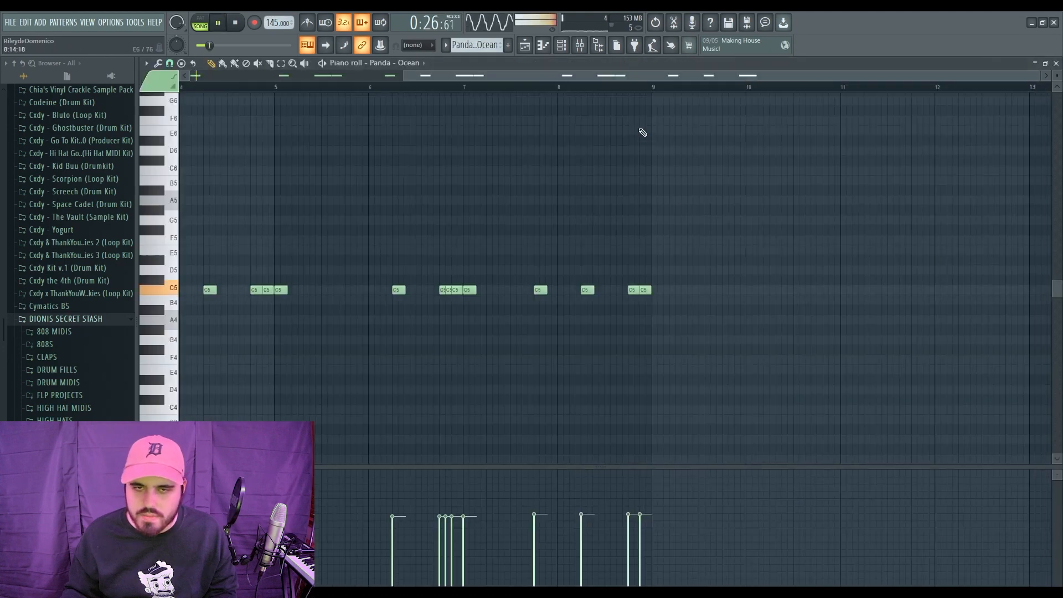
{"action": "left_click_drag", "start_coordinate": [667, 82], "coordinate": [387, 78]}
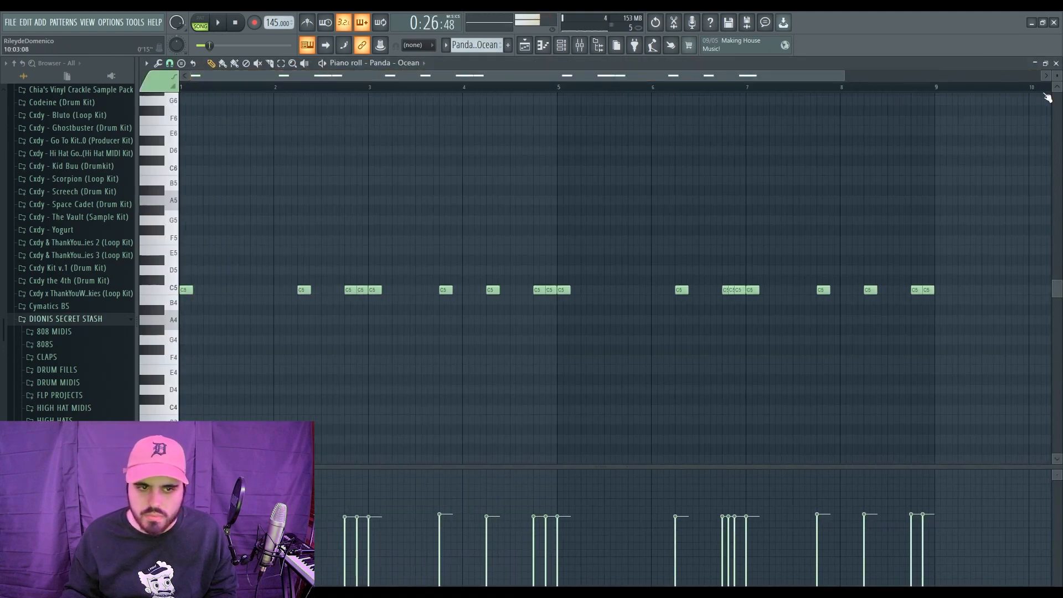
{"action": "left_click", "coordinate": [1055, 64]}
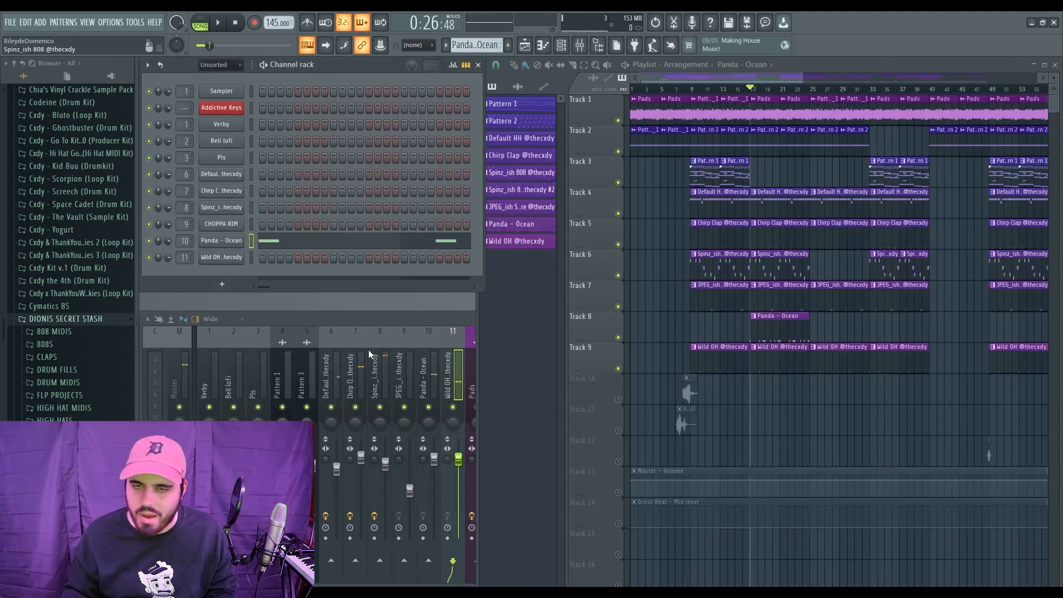
Solo the Panda - Ocean mixer track, play it from bar 17 and examine the kick's sampler settings.
{"action": "left_click", "coordinate": [435, 412]}
{"action": "key", "text": "space"}
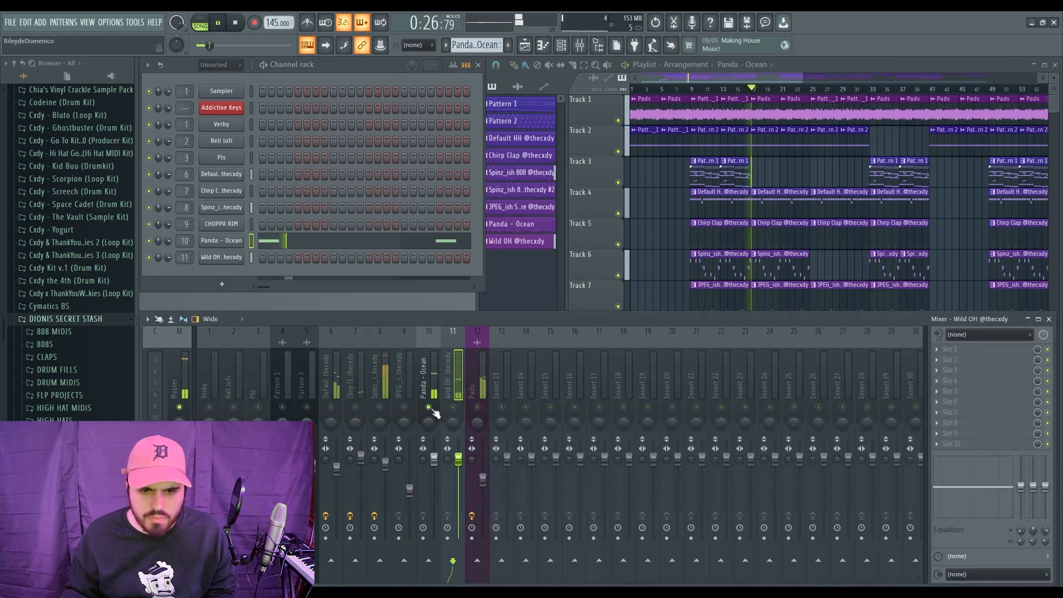
{"action": "key", "text": "space"}
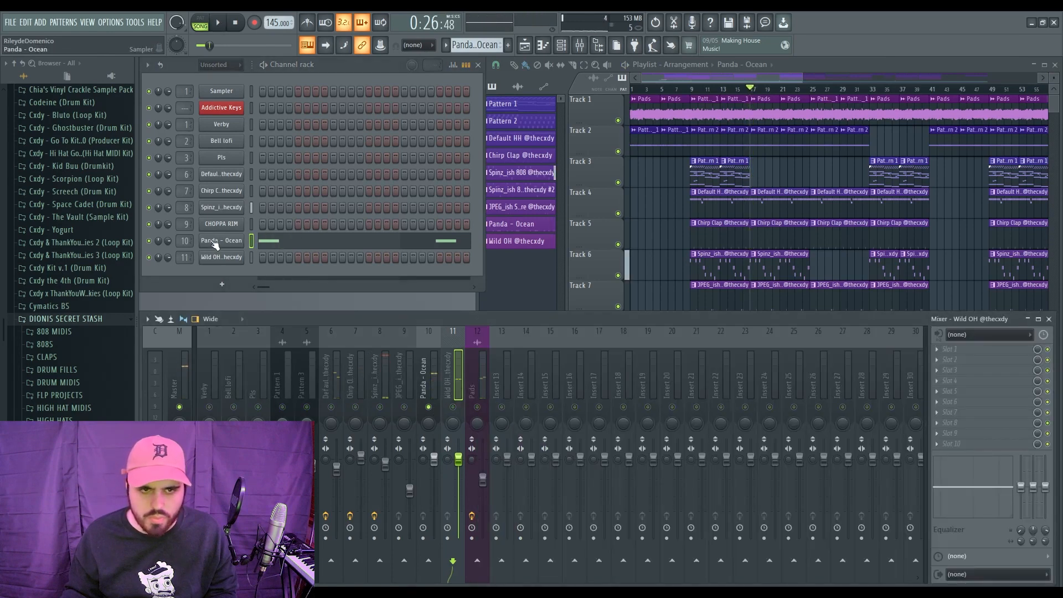
{"action": "left_click", "coordinate": [216, 241]}
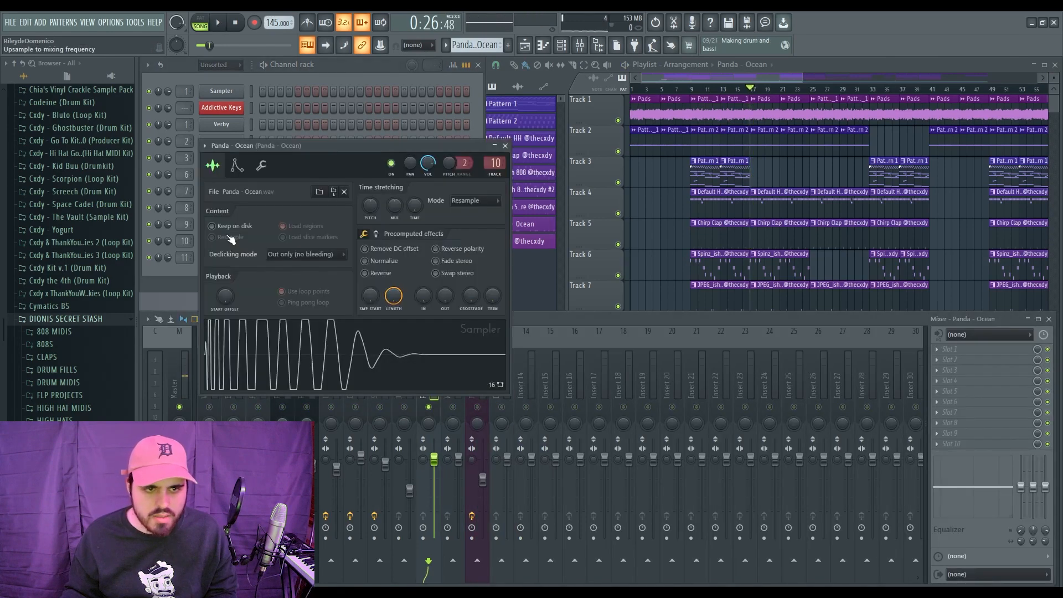
{"action": "left_click", "coordinate": [505, 146]}
Raise the velocity of all Panda - Ocean notes to maximum and play the pattern from bar 17.
{"action": "key", "text": "F7"}
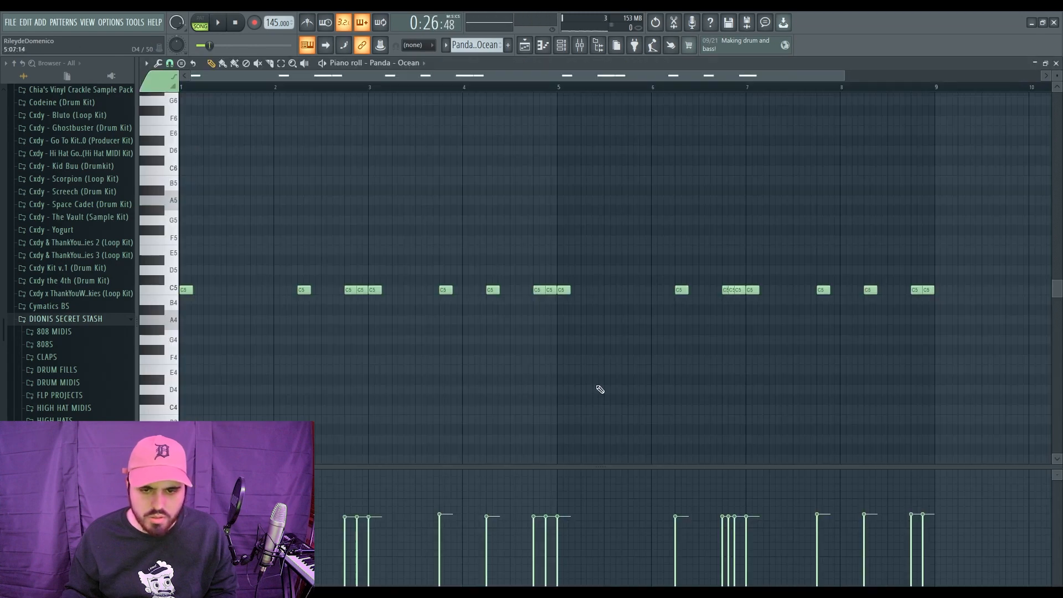
{"action": "key", "text": "ctrl+a"}
{"action": "key", "text": "space"}
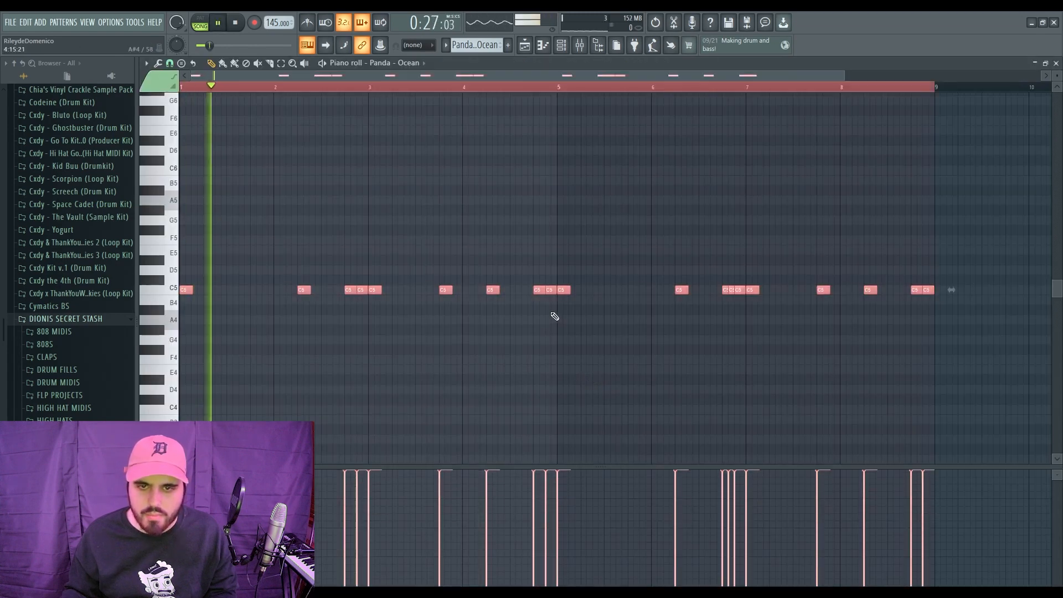
{"action": "key", "text": "ctrl+d"}
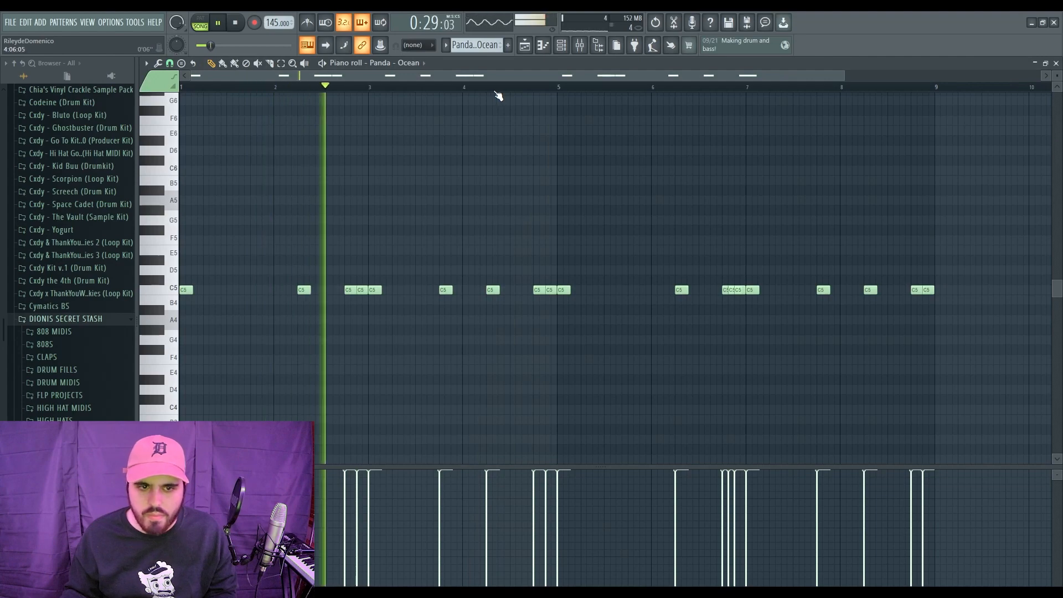
{"action": "key", "text": "space"}
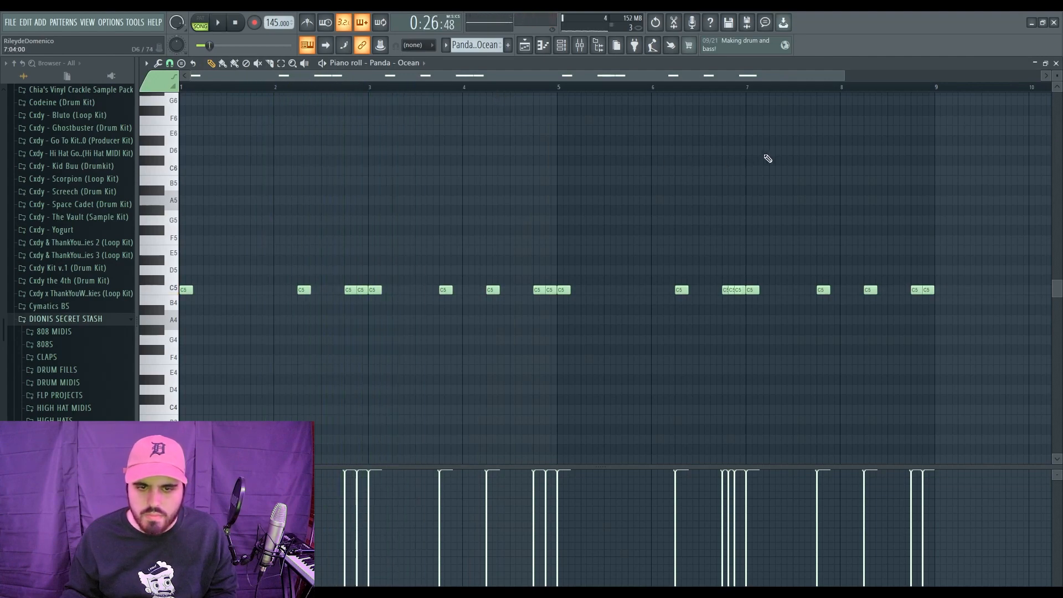
Play the Panda - Ocean kick together with the Spinz_ish 808 and examine the kick's sampler settings.
{"action": "key", "text": "space"}
{"action": "key", "text": "F7"}
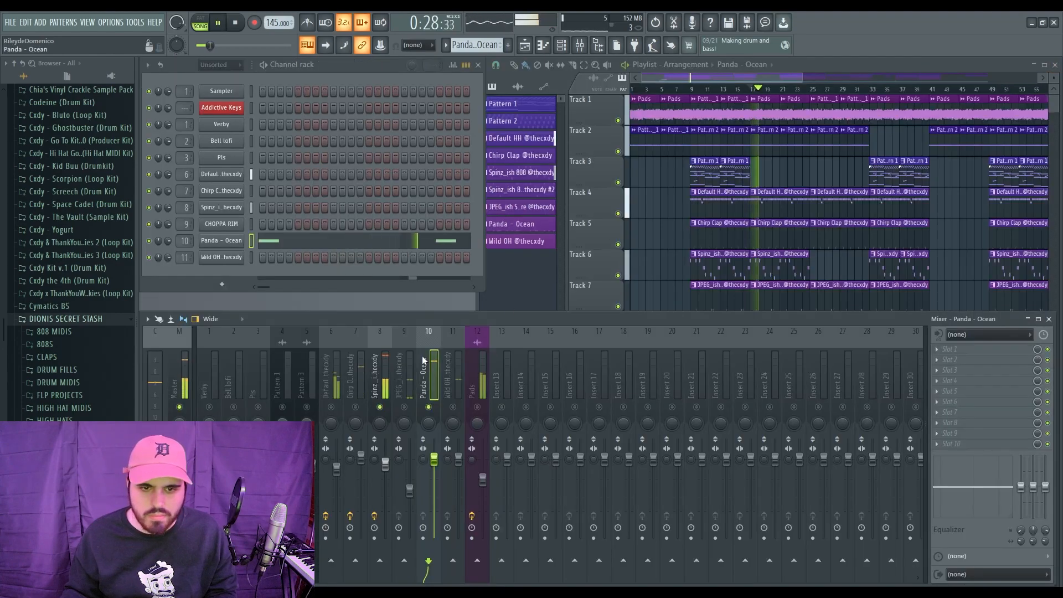
{"action": "left_click", "coordinate": [222, 240]}
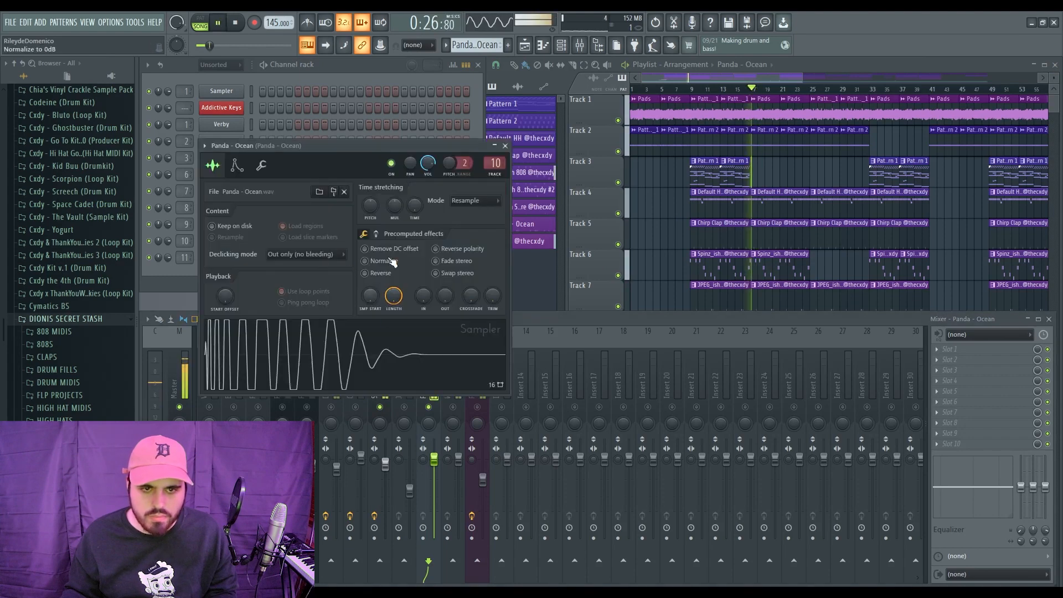
{"action": "key", "text": "space"}
{"action": "left_click", "coordinate": [376, 234]}
{"action": "key", "text": "Escape"}
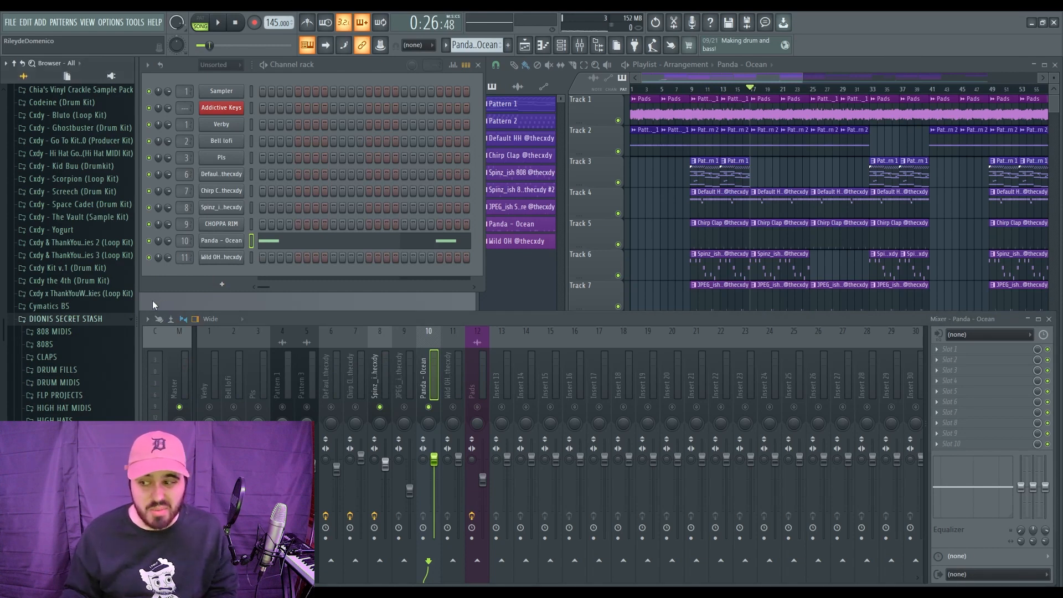
Replace the Panda - Ocean sample with THE RACK KICK, play it and turn off Reverse polarity.
{"action": "left_click", "coordinate": [222, 241]}
{"action": "key", "text": "space"}
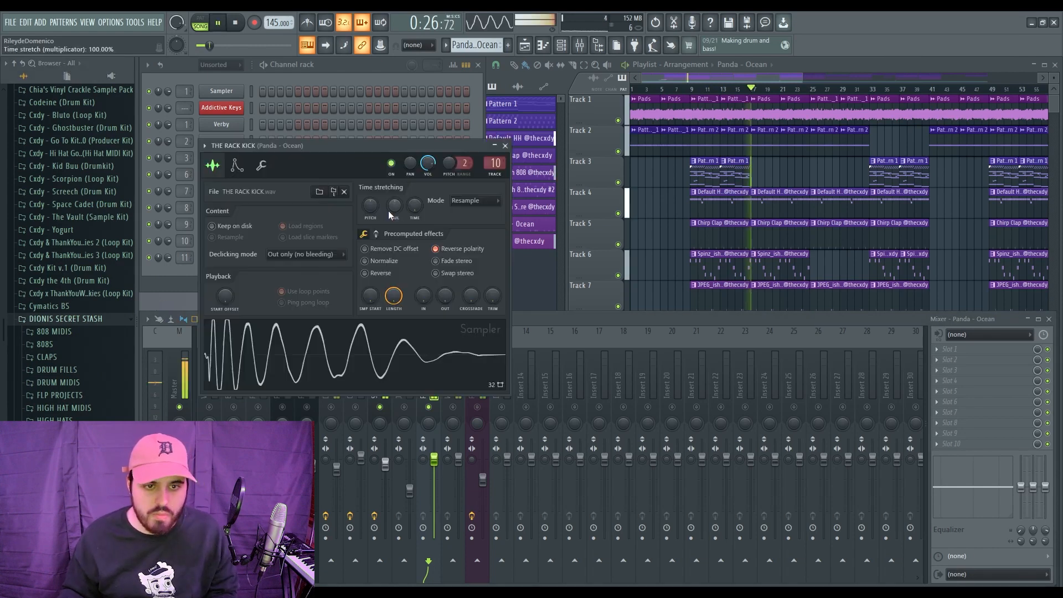
{"action": "left_click", "coordinate": [453, 253]}
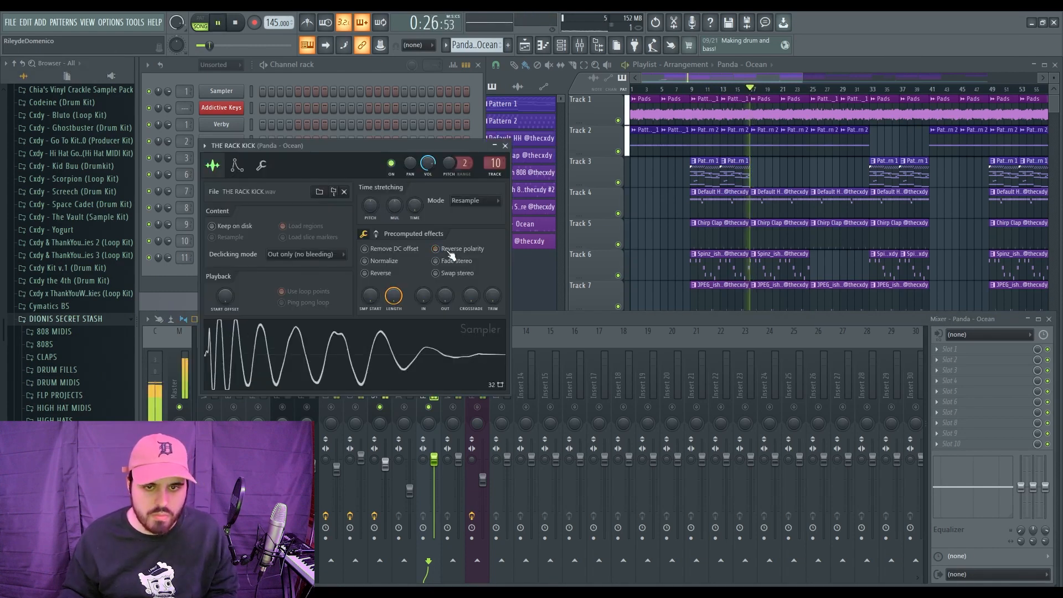
{"action": "left_click", "coordinate": [505, 146]}
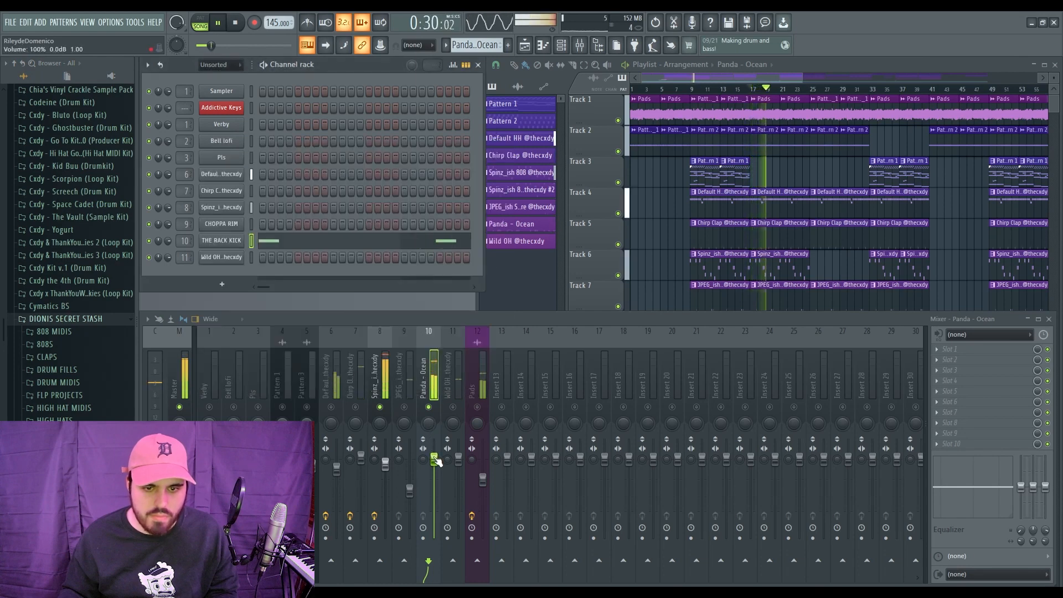
Load Fruity parametric EQ 2 in the first effect slot of the Panda - Ocean mixer track.
{"action": "key", "text": "space"}
{"action": "left_click", "coordinate": [937, 349]}
{"action": "left_click", "coordinate": [516, 283]}
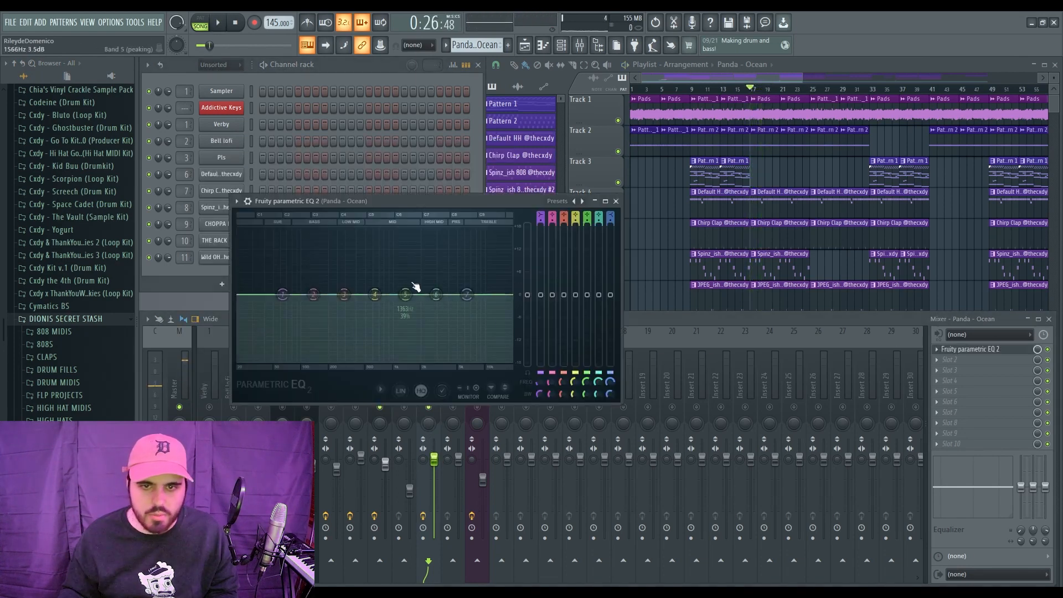
Boost band 3 slightly in the Panda - Ocean kick's EQ during playback and nudge the kick's mixer level up.
{"action": "key", "text": "space"}
{"action": "left_click_drag", "start_coordinate": [352, 300], "coordinate": [358, 297]}
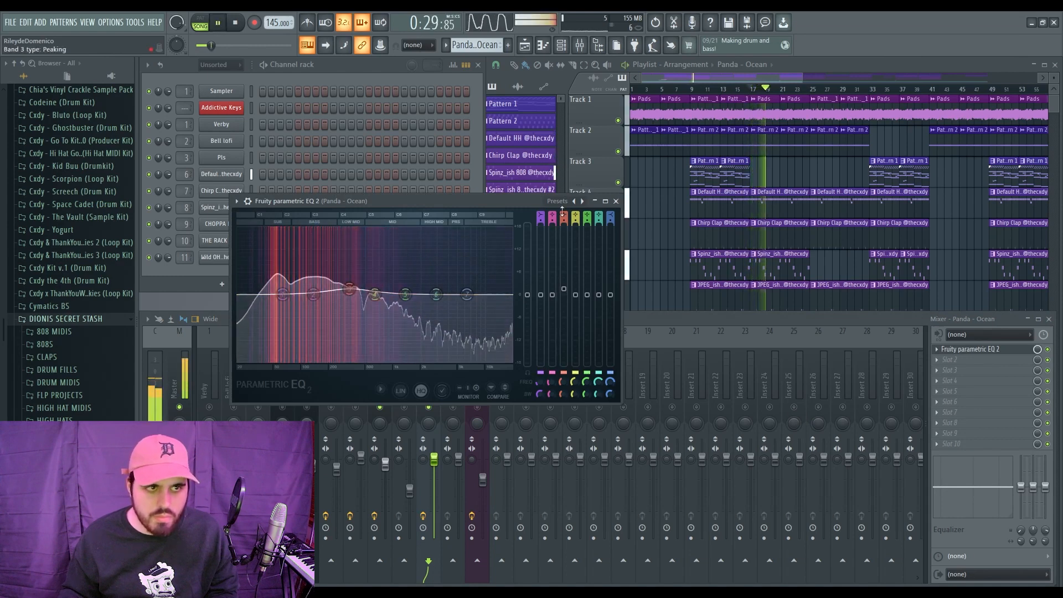
{"action": "key", "text": "Escape"}
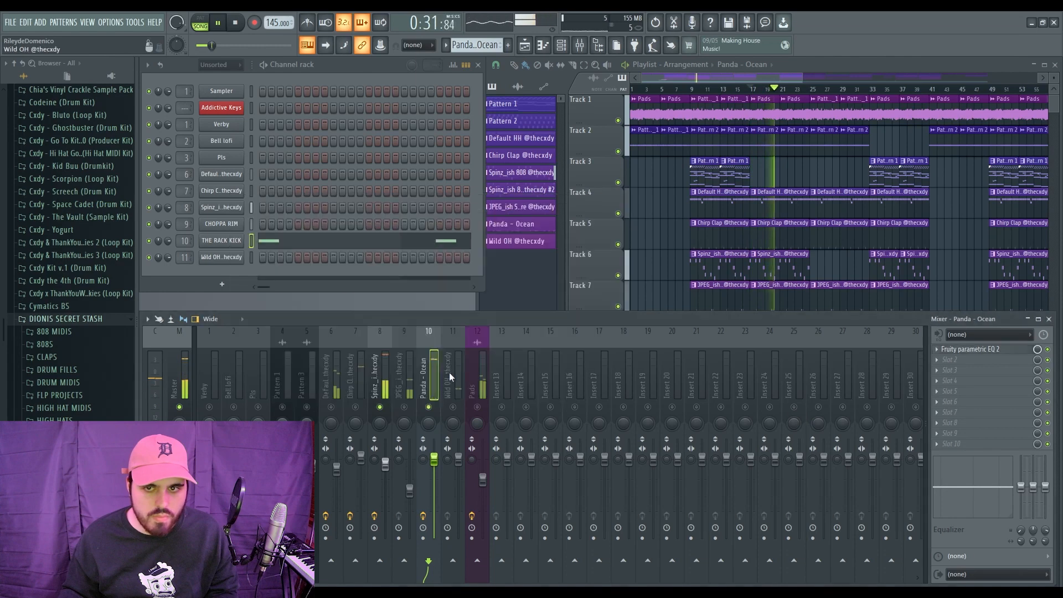
{"action": "left_click_drag", "start_coordinate": [442, 462], "coordinate": [441, 460]}
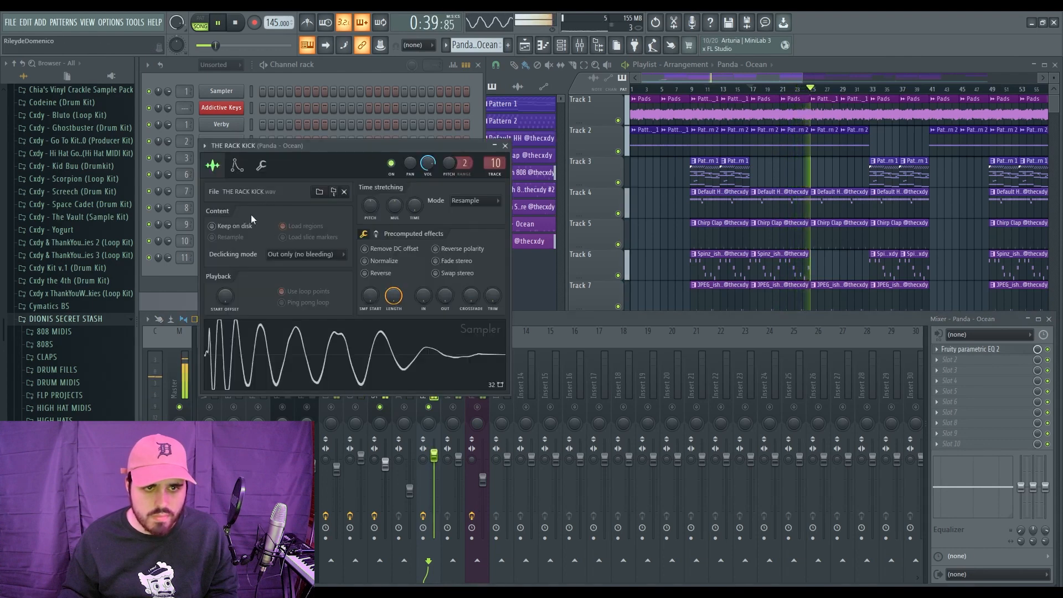
{"action": "left_click", "coordinate": [262, 165]}
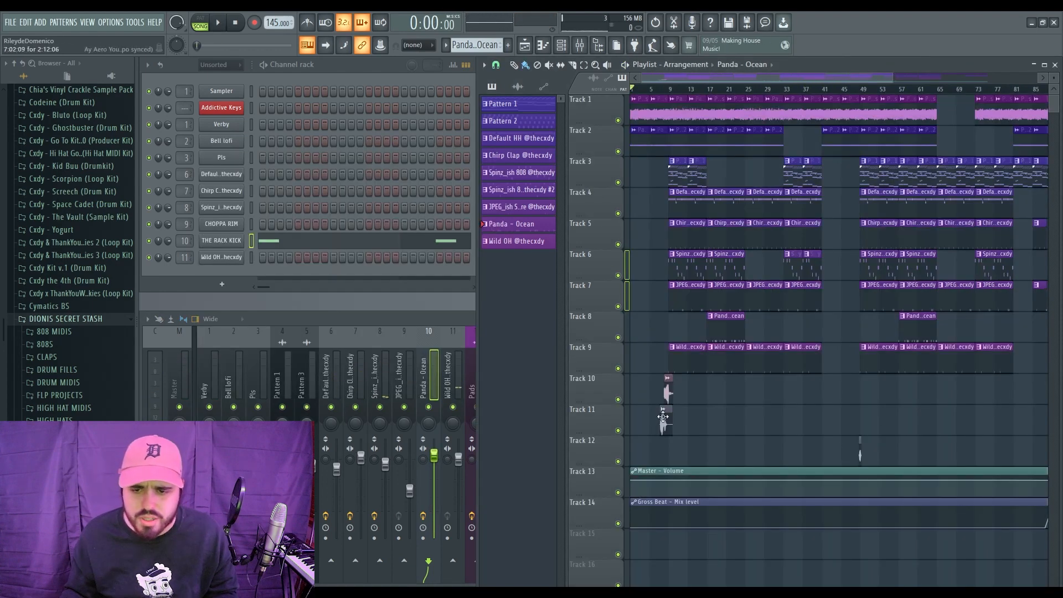
Lower the channel volume of the Ay Aero You Crazy (tempo synced) clip on Track 11 to 51% while playing it.
{"action": "double_click", "coordinate": [663, 416]}
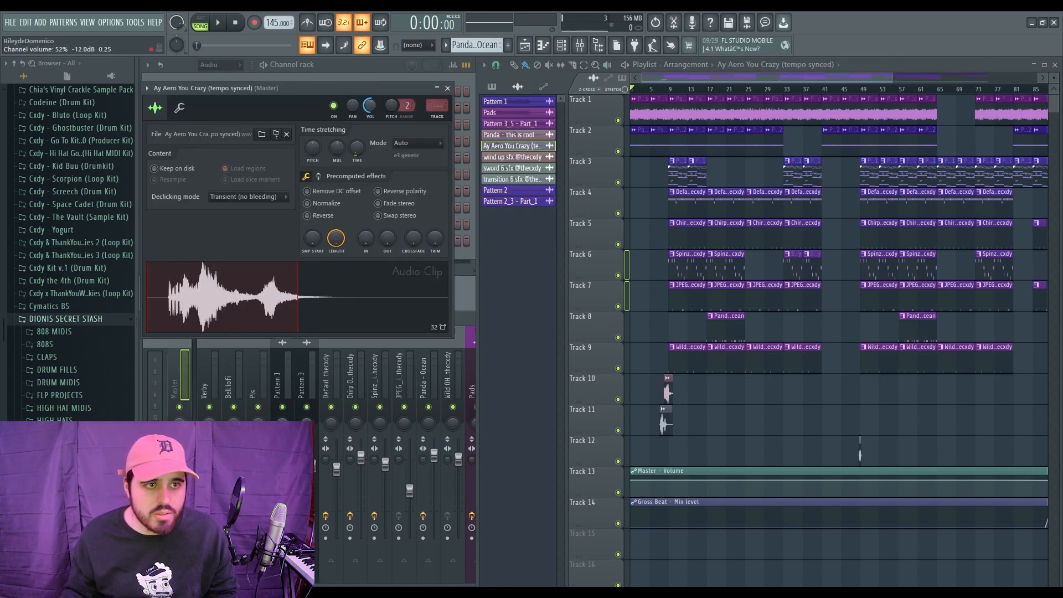
{"action": "key", "text": "space"}
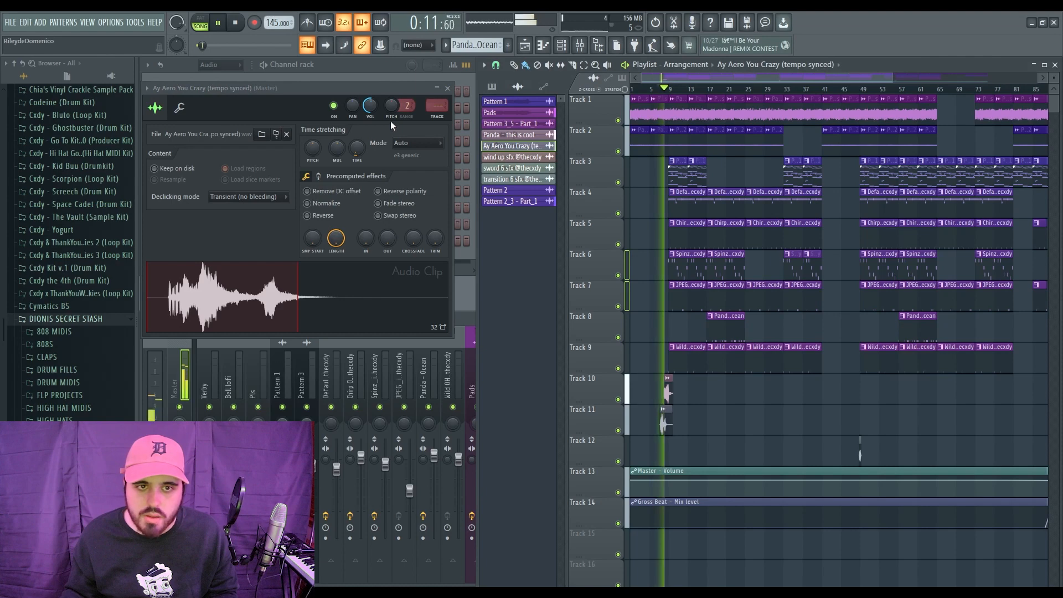
{"action": "key", "text": "space"}
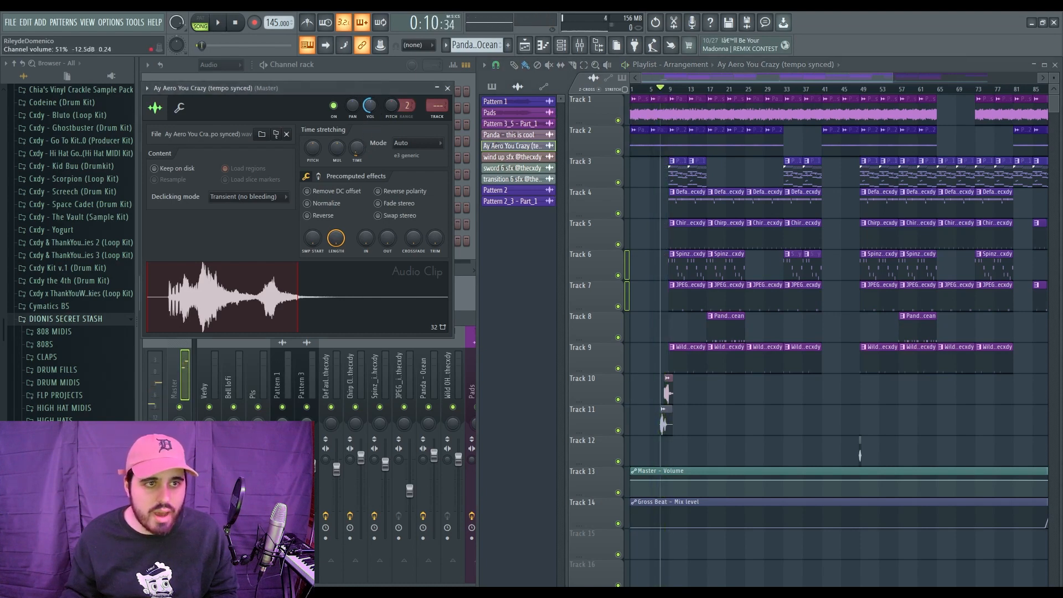
{"action": "key", "text": "space"}
Lower the channel volume of the Panda - this is cool clip on Track 10 to 30% while playing it.
{"action": "left_click", "coordinate": [669, 388]}
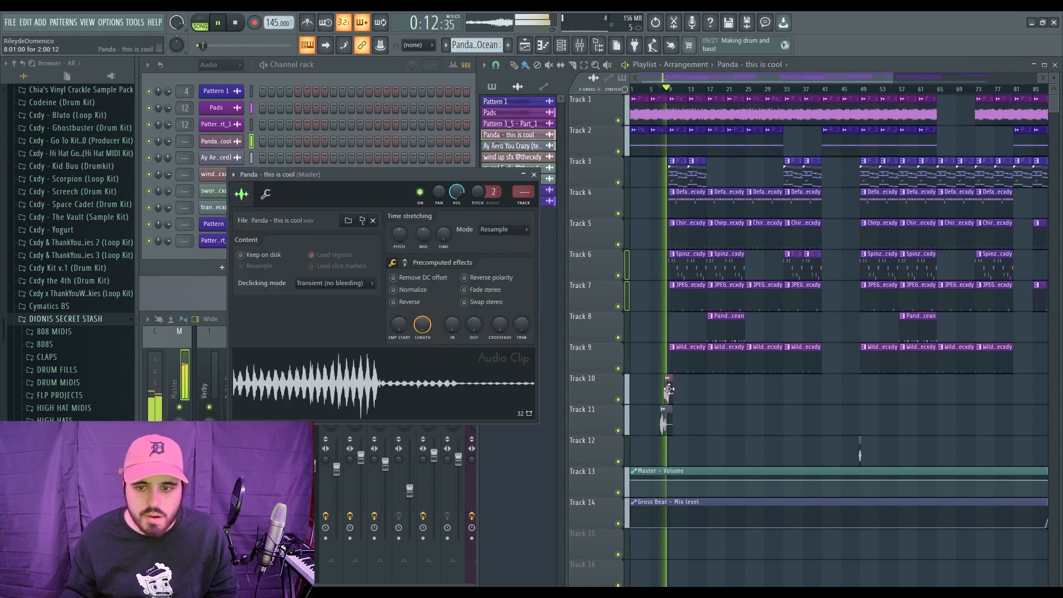
{"action": "key", "text": "space"}
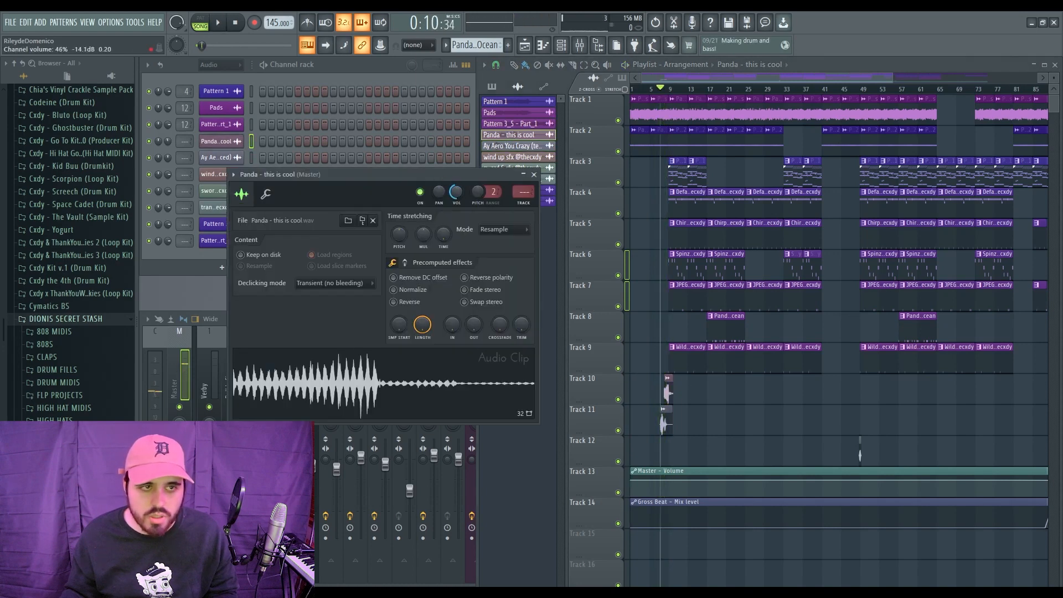
{"action": "key", "text": "space"}
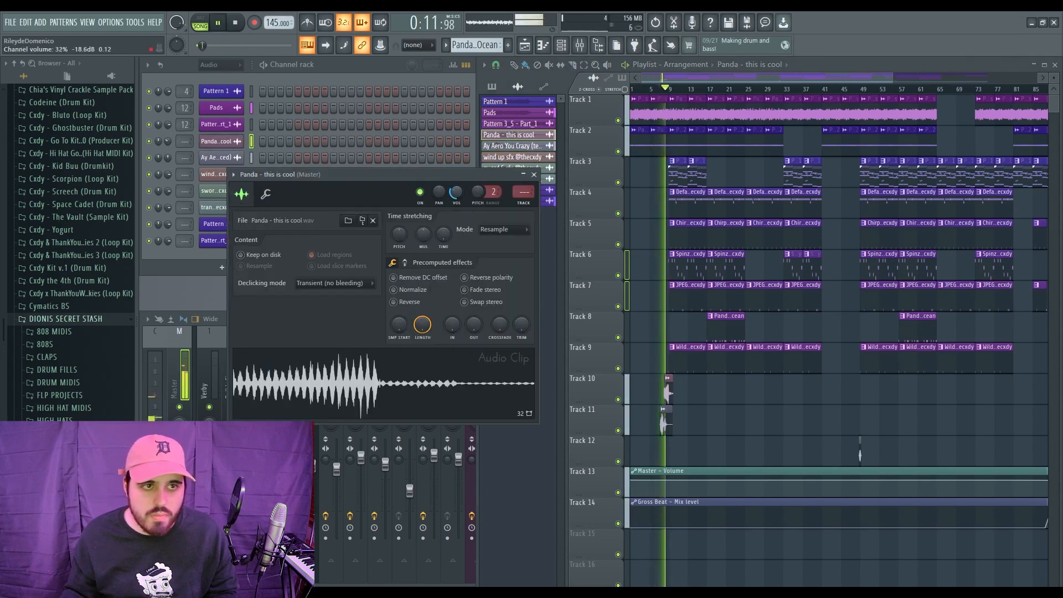
{"action": "left_click_drag", "start_coordinate": [461, 195], "coordinate": [461, 197]}
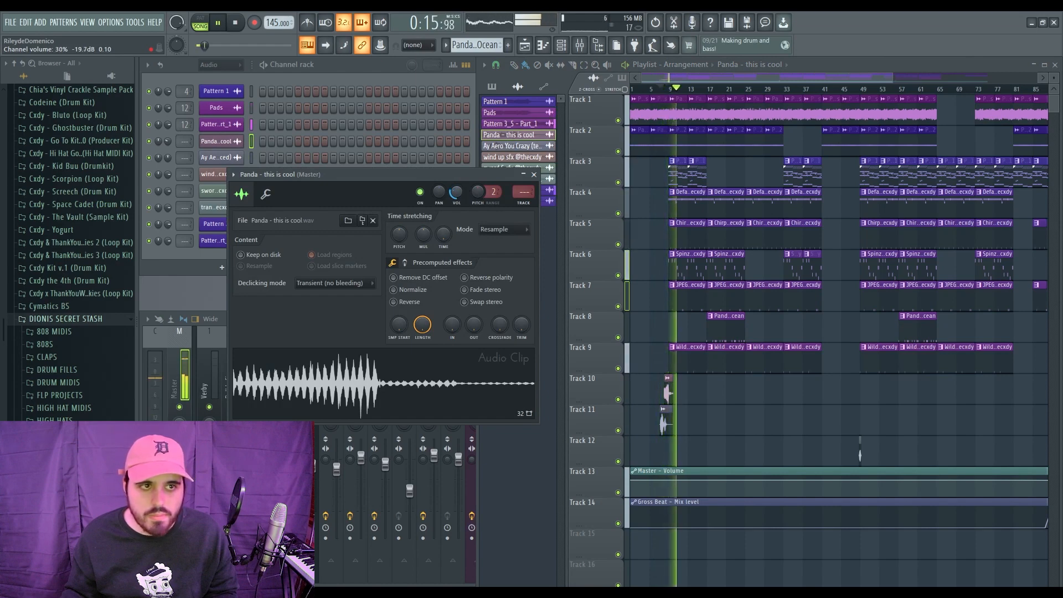
{"action": "left_click", "coordinate": [534, 175]}
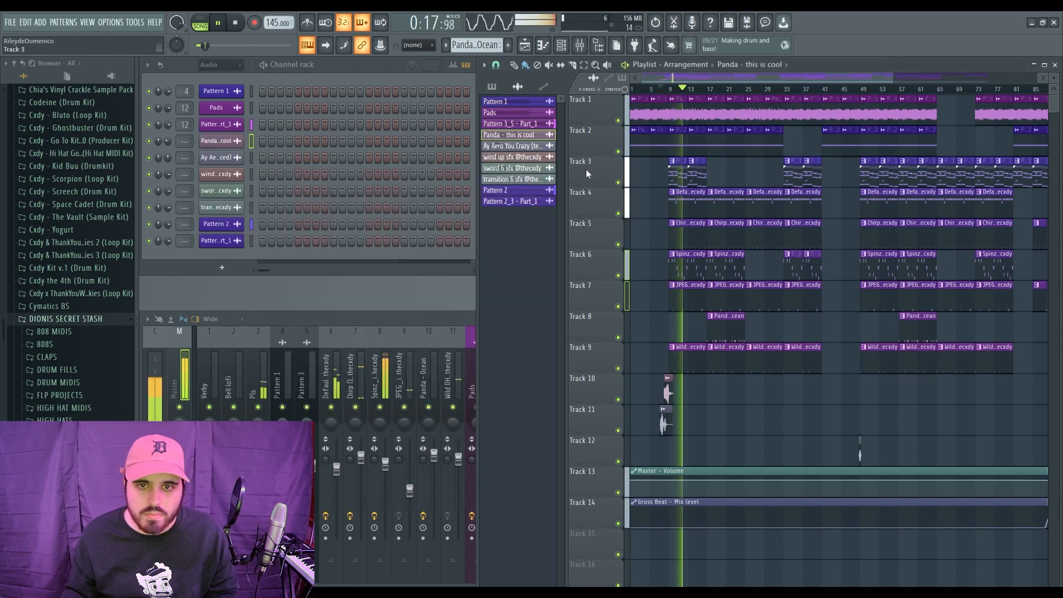
{"action": "key", "text": "space"}
{"action": "left_click", "coordinate": [857, 92]}
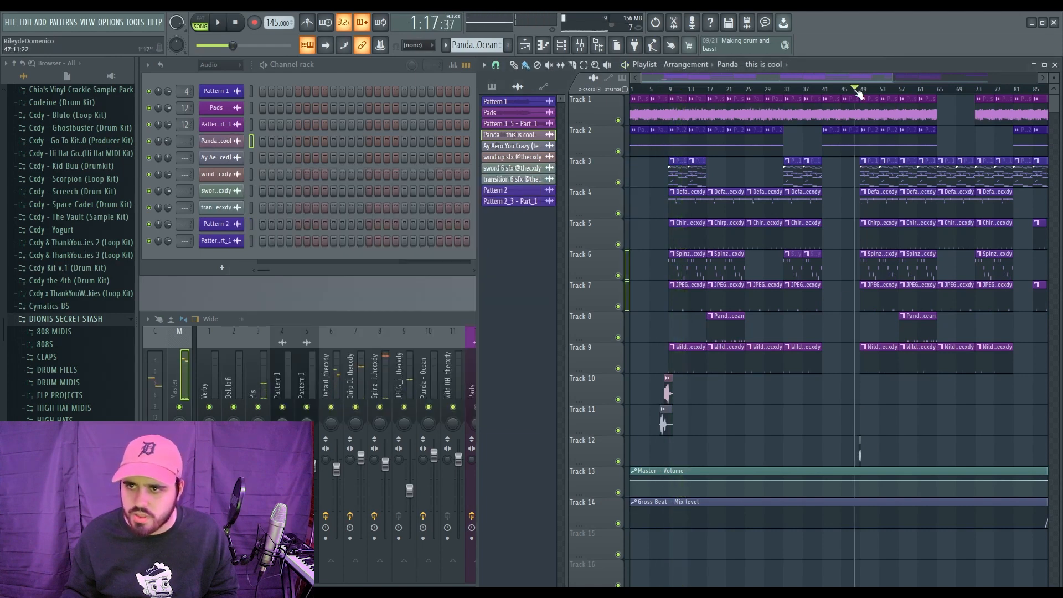
{"action": "double_click", "coordinate": [859, 453]}
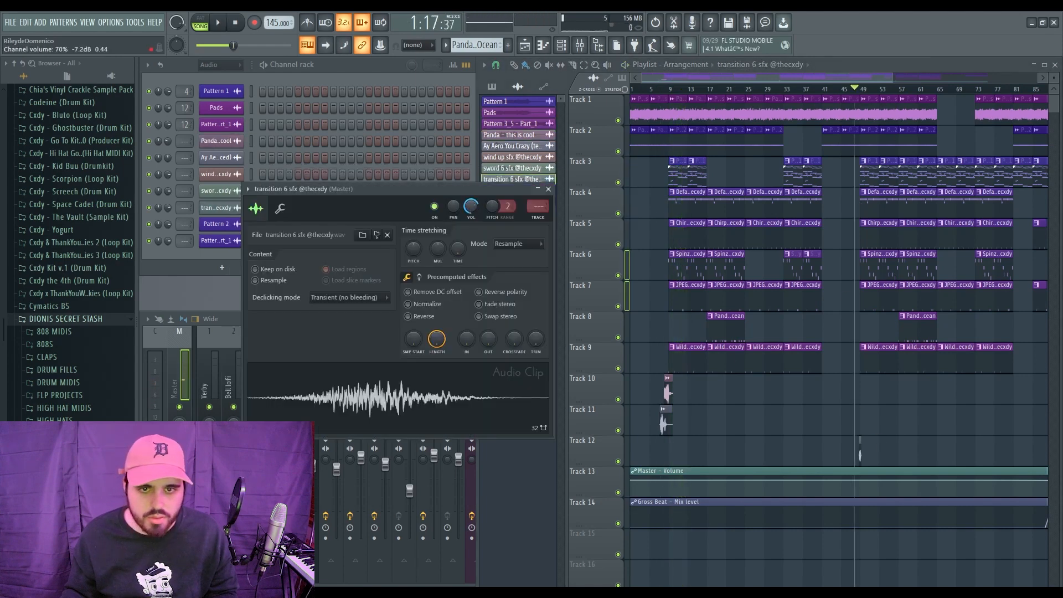
{"action": "key", "text": "space"}
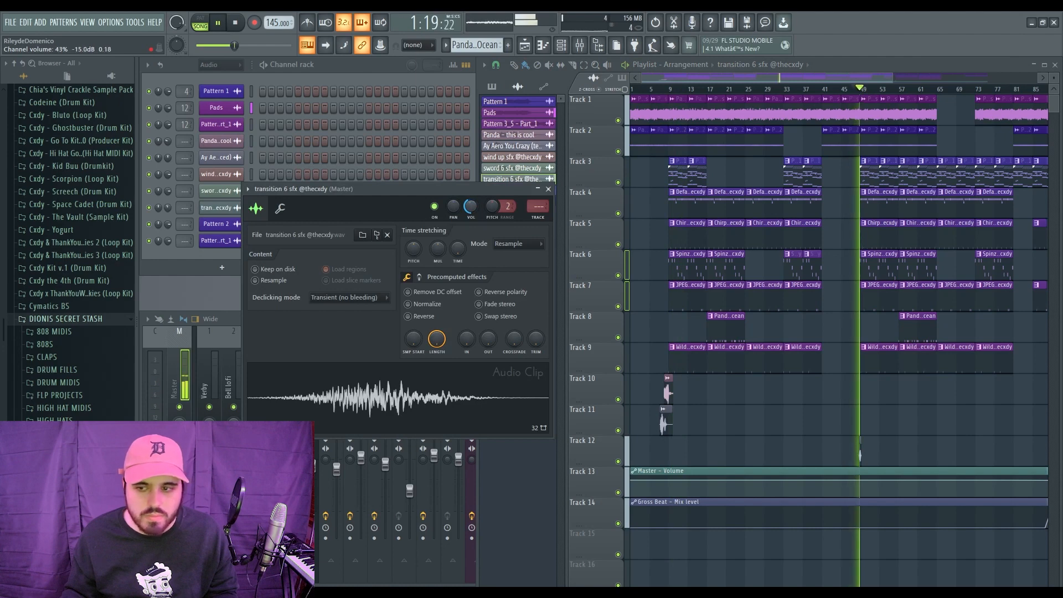
{"action": "left_click_drag", "start_coordinate": [470, 206], "coordinate": [471, 200]}
{"action": "key", "text": "space"}
{"action": "key", "text": "space"}
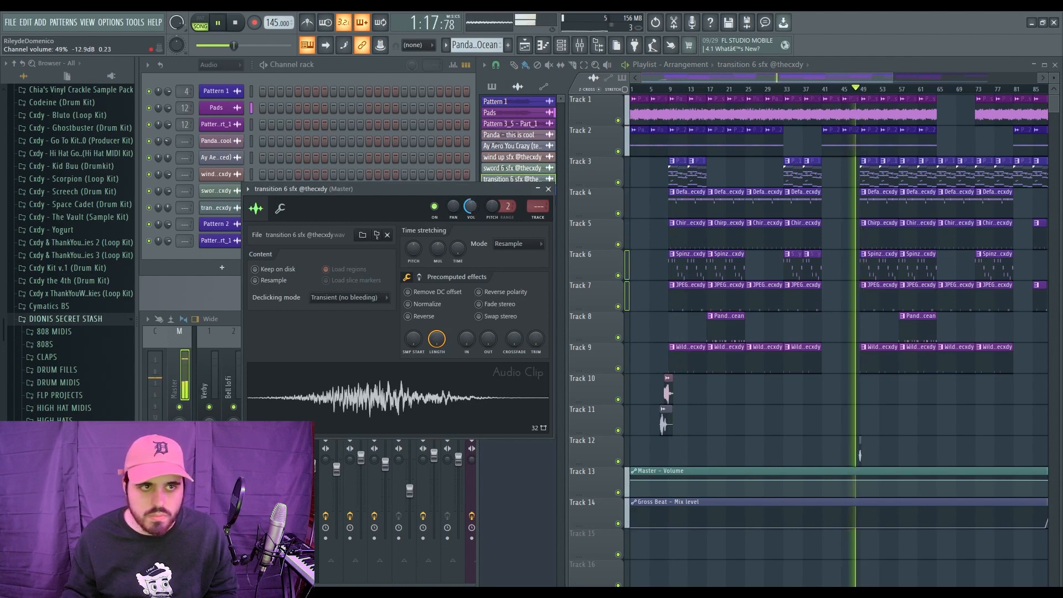
{"action": "left_click", "coordinate": [548, 190]}
{"action": "key", "text": "space"}
{"action": "left_click_drag", "start_coordinate": [892, 78], "coordinate": [927, 78]}
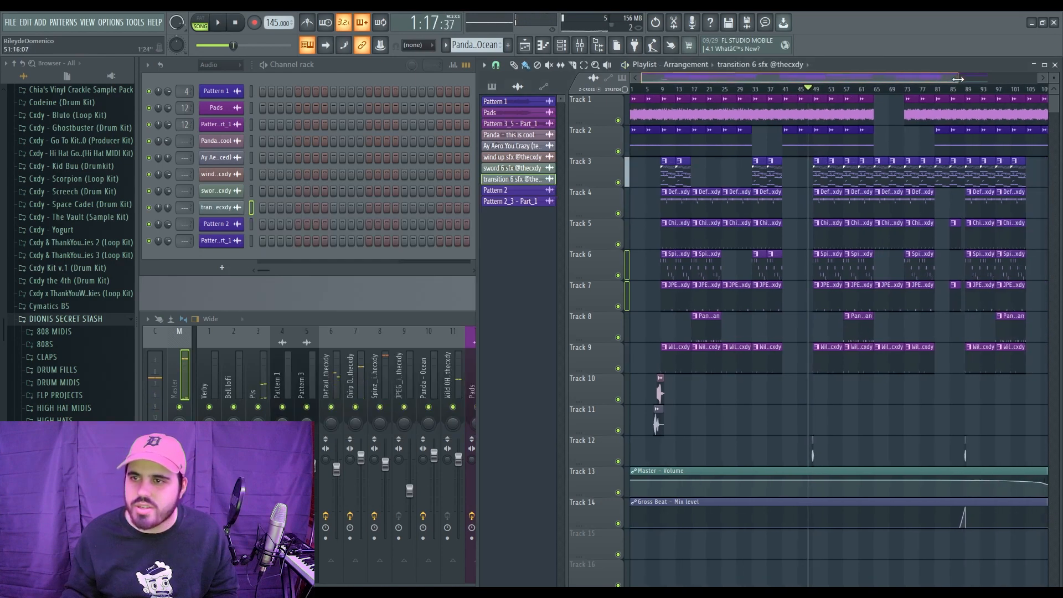
{"action": "double_click", "coordinate": [811, 451]}
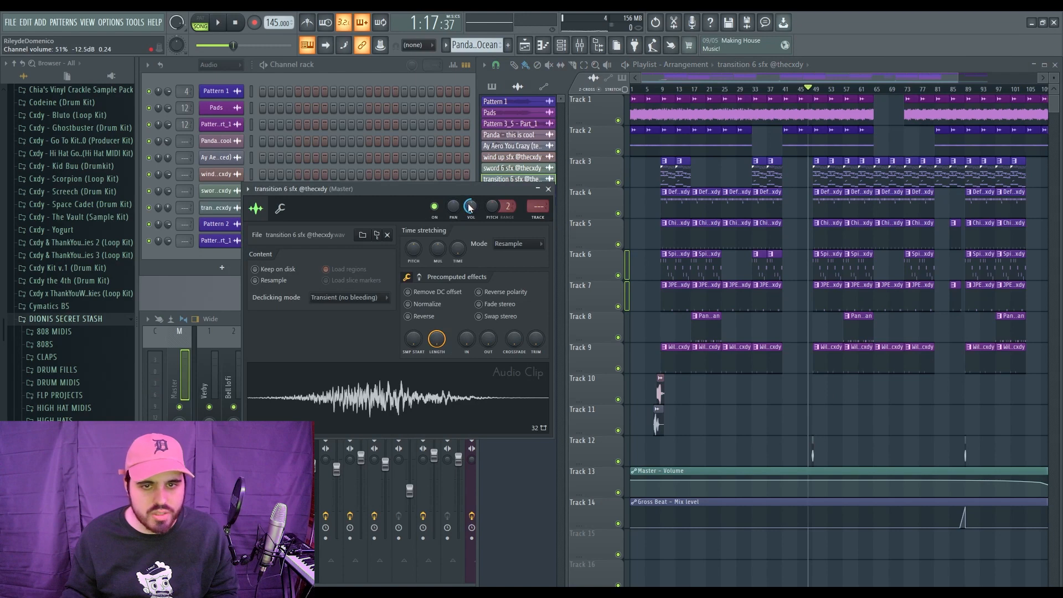
{"action": "key", "text": "space"}
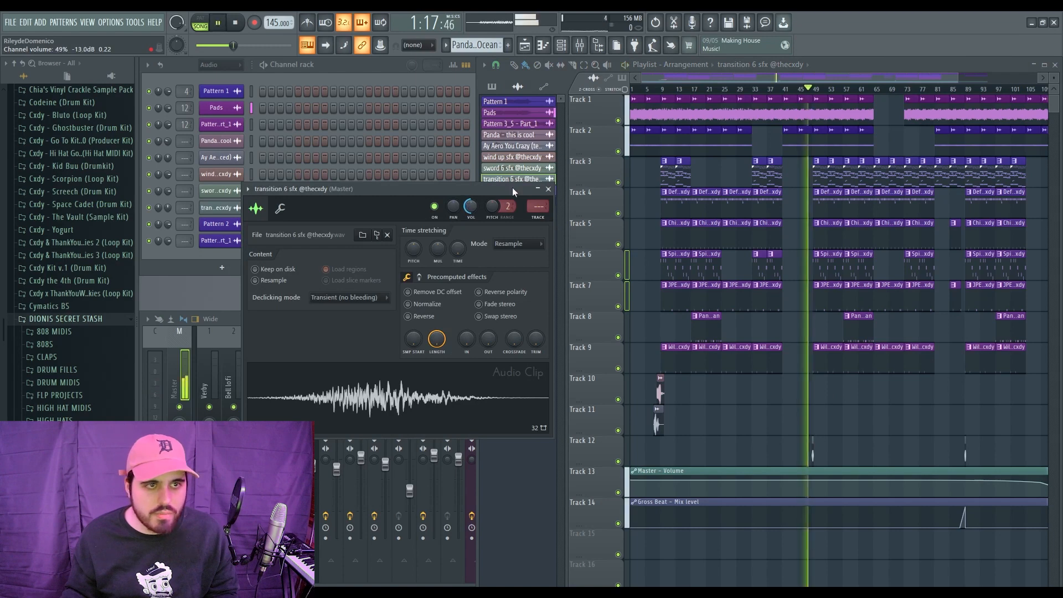
{"action": "left_click", "coordinate": [548, 189]}
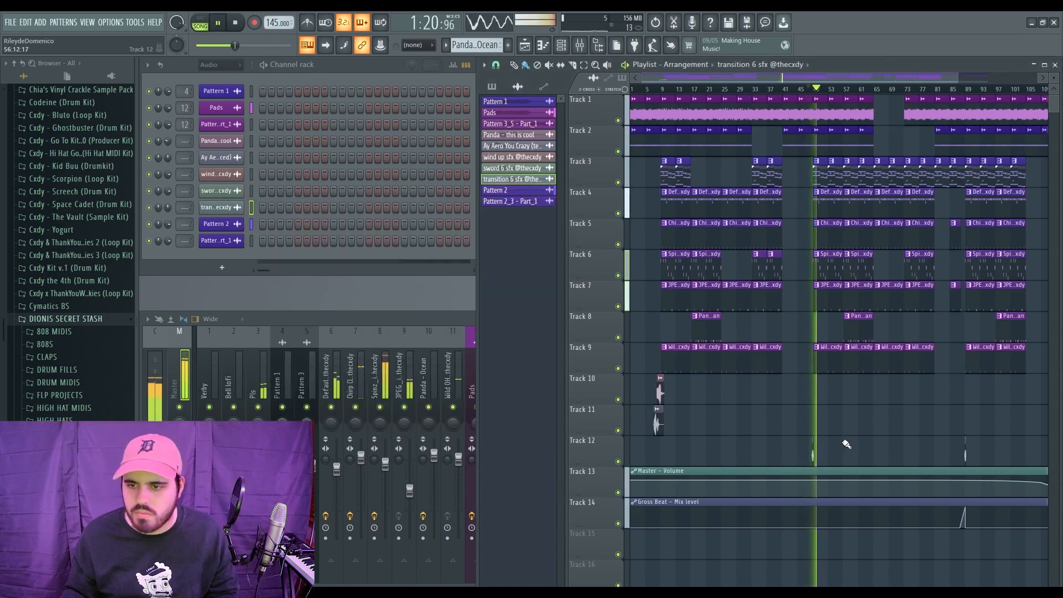
{"action": "scroll", "coordinate": [846, 444], "scroll_direction": "up", "scroll_amount": 10}
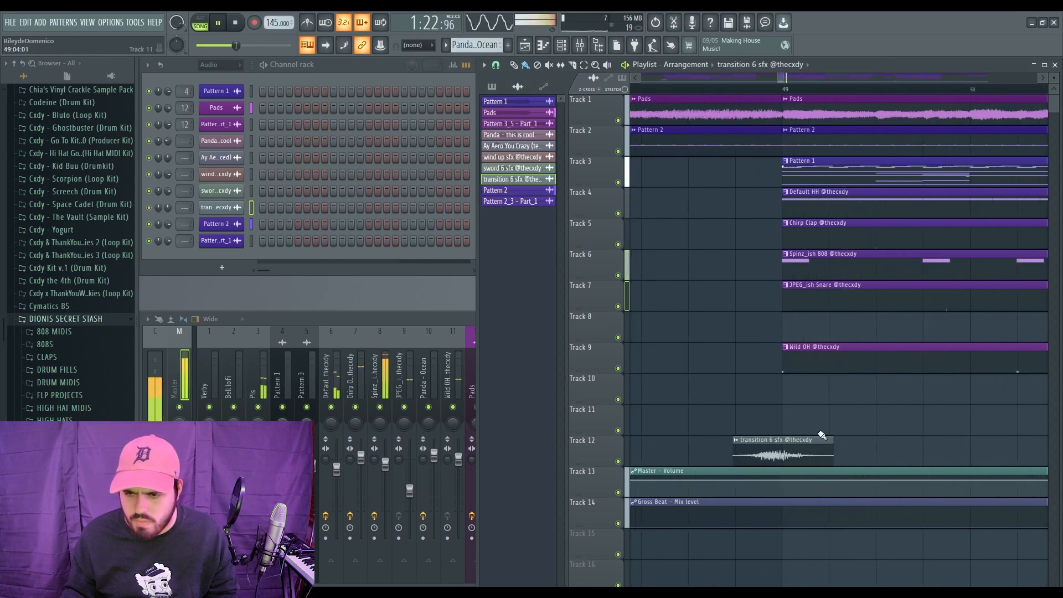
{"action": "key", "text": "space"}
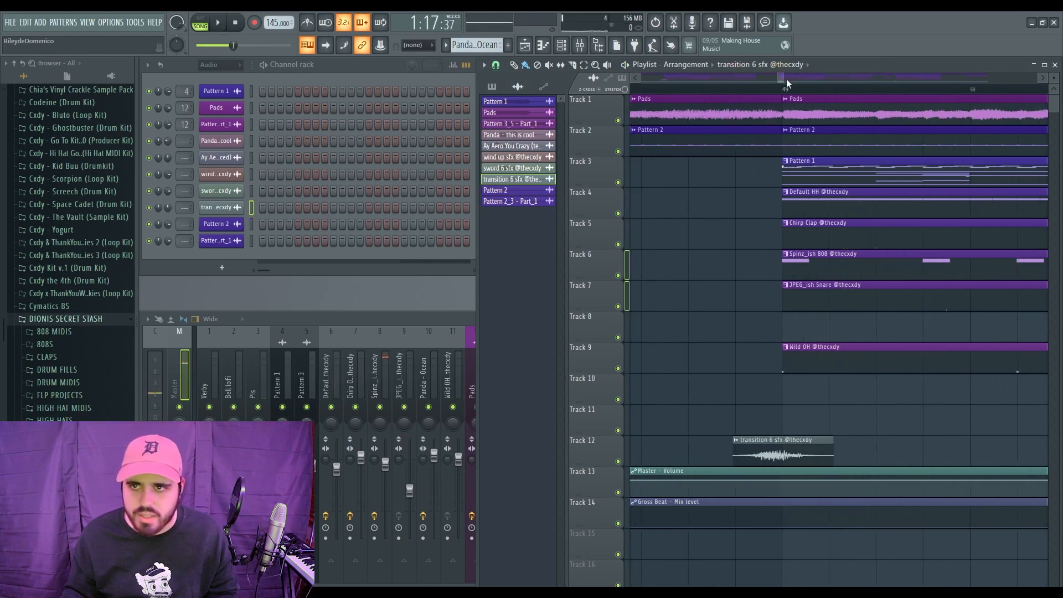
{"action": "scroll", "coordinate": [773, 449], "scroll_direction": "up", "scroll_amount": 3}
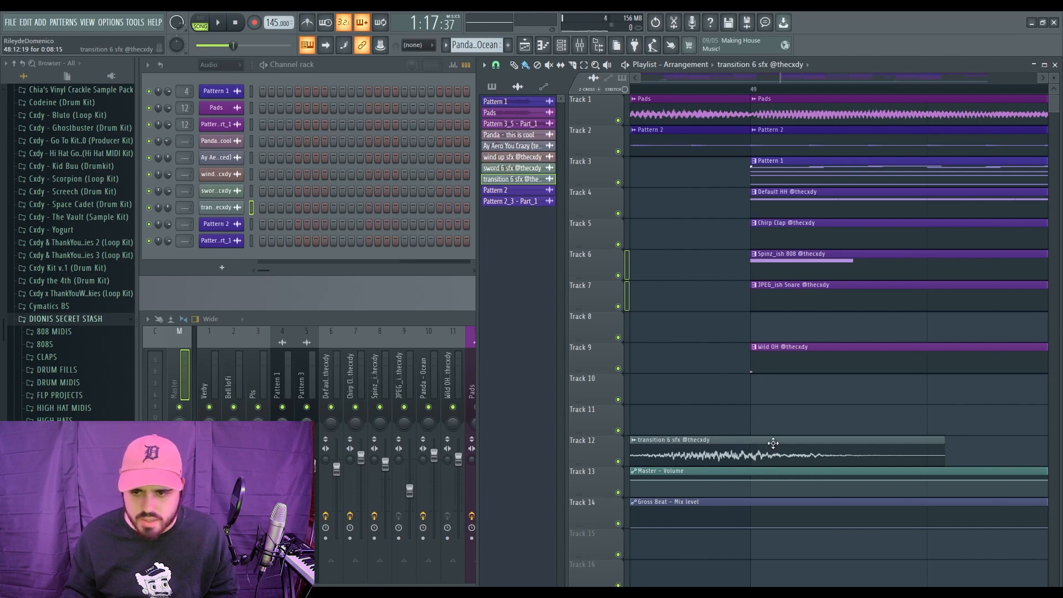
{"action": "scroll", "coordinate": [830, 438], "scroll_direction": "down", "scroll_amount": 10}
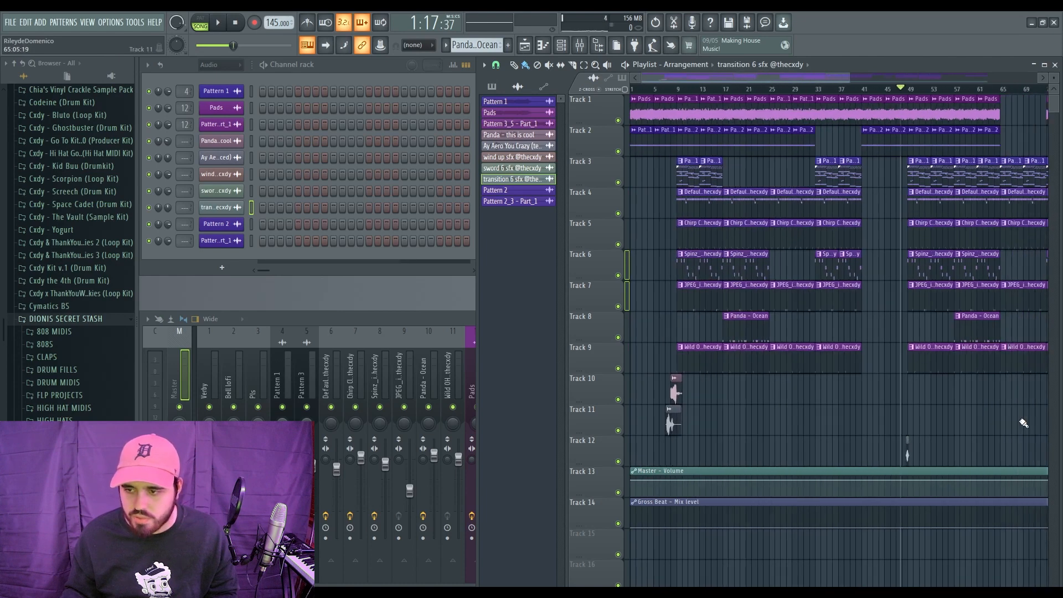
{"action": "scroll", "coordinate": [771, 449], "scroll_direction": "up", "scroll_amount": 5}
{"action": "scroll", "coordinate": [770, 451], "scroll_direction": "up", "scroll_amount": 3}
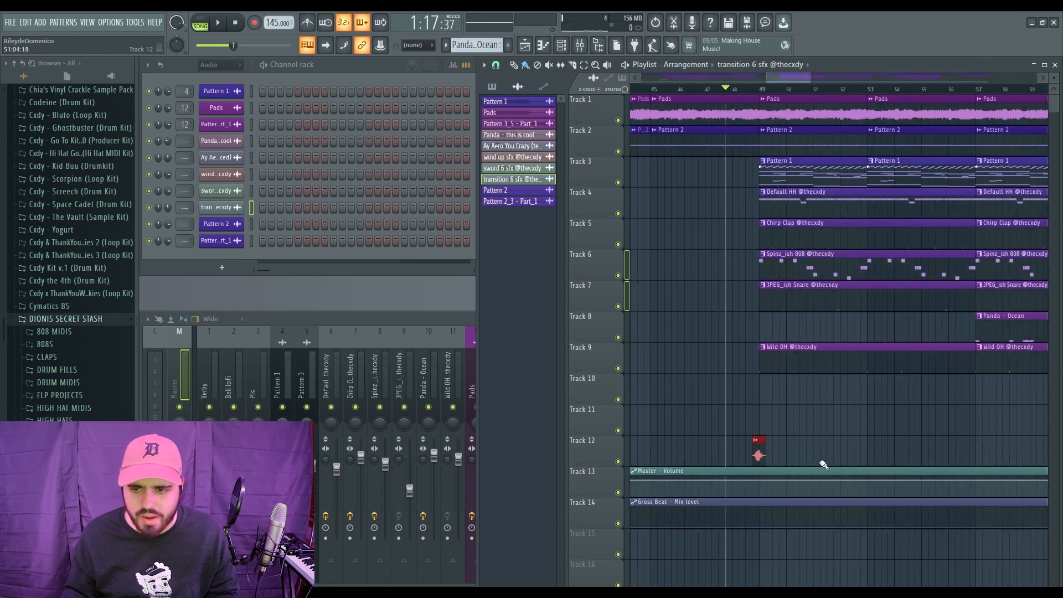
{"action": "scroll", "coordinate": [736, 455], "scroll_direction": "up", "scroll_amount": 4}
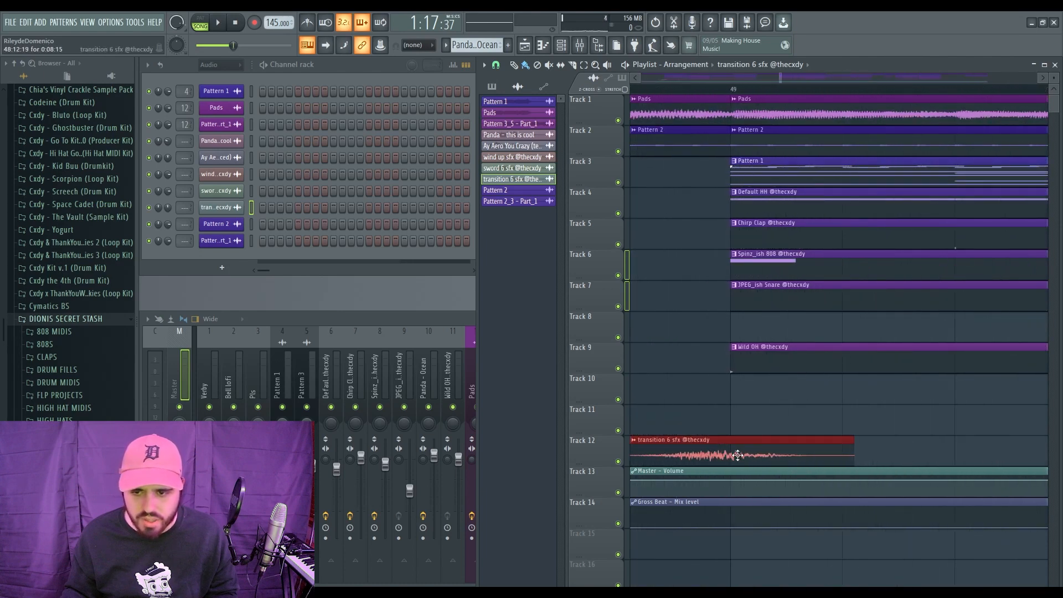
{"action": "scroll", "coordinate": [784, 183], "scroll_direction": "down", "scroll_amount": 6}
{"action": "key", "text": "space"}
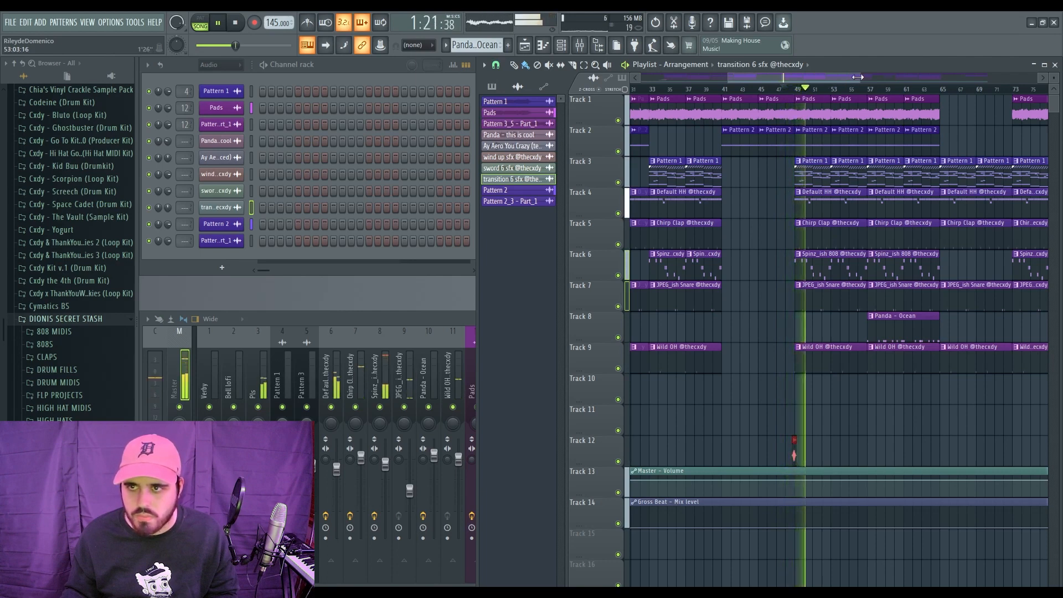
{"action": "left_click_drag", "start_coordinate": [859, 77], "coordinate": [1041, 80]}
{"action": "scroll", "coordinate": [754, 383], "scroll_direction": "down", "scroll_amount": 3}
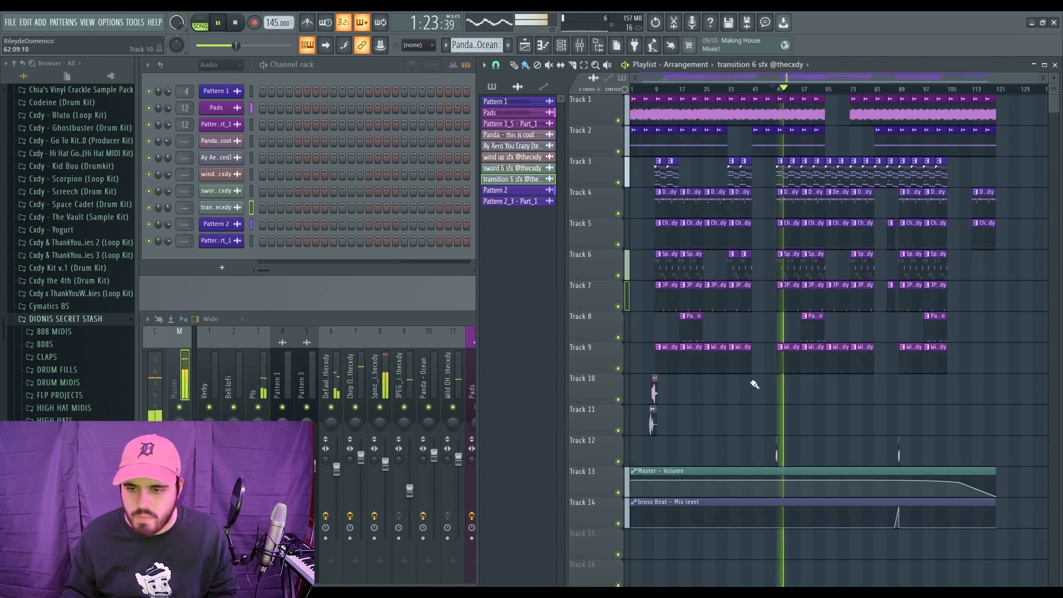
{"action": "key", "text": "space"}
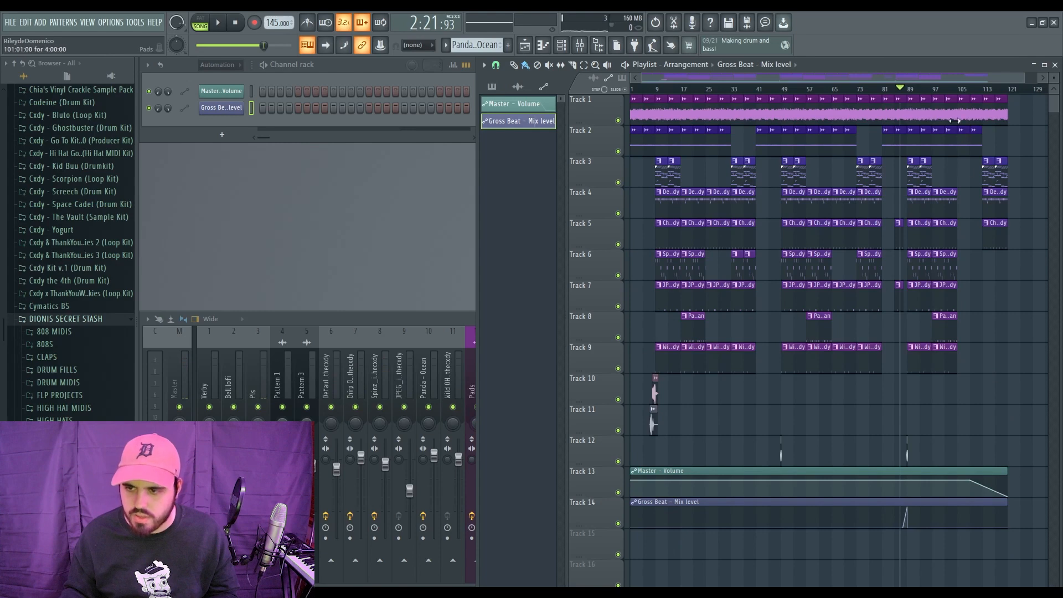
{"action": "left_click", "coordinate": [946, 90]}
{"action": "key", "text": "space"}
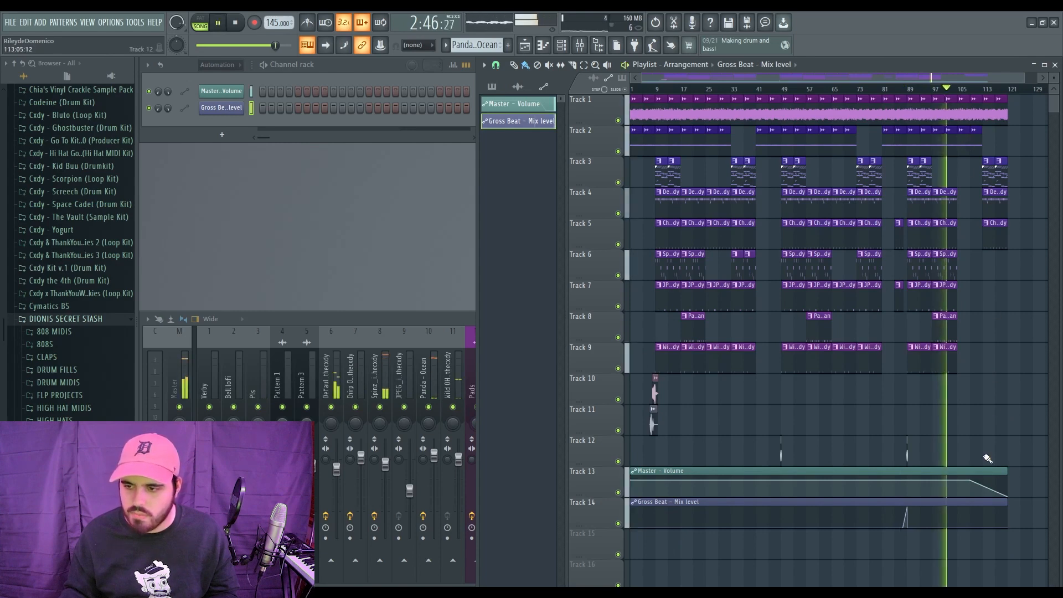
{"action": "scroll", "coordinate": [991, 394], "scroll_direction": "up", "scroll_amount": 4}
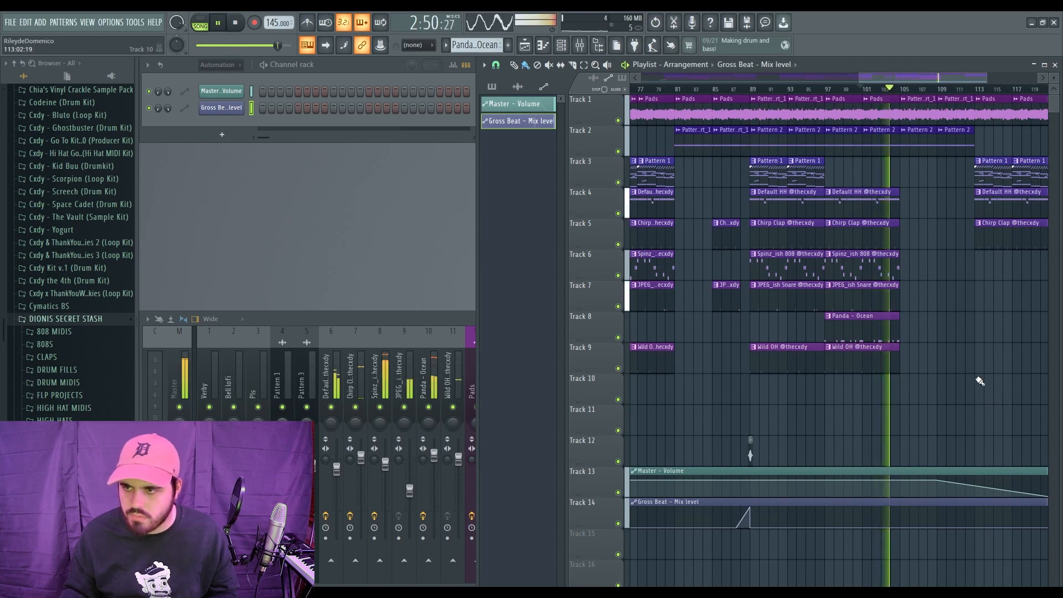
{"action": "left_click", "coordinate": [890, 272]}
{"action": "left_click", "coordinate": [991, 266]}
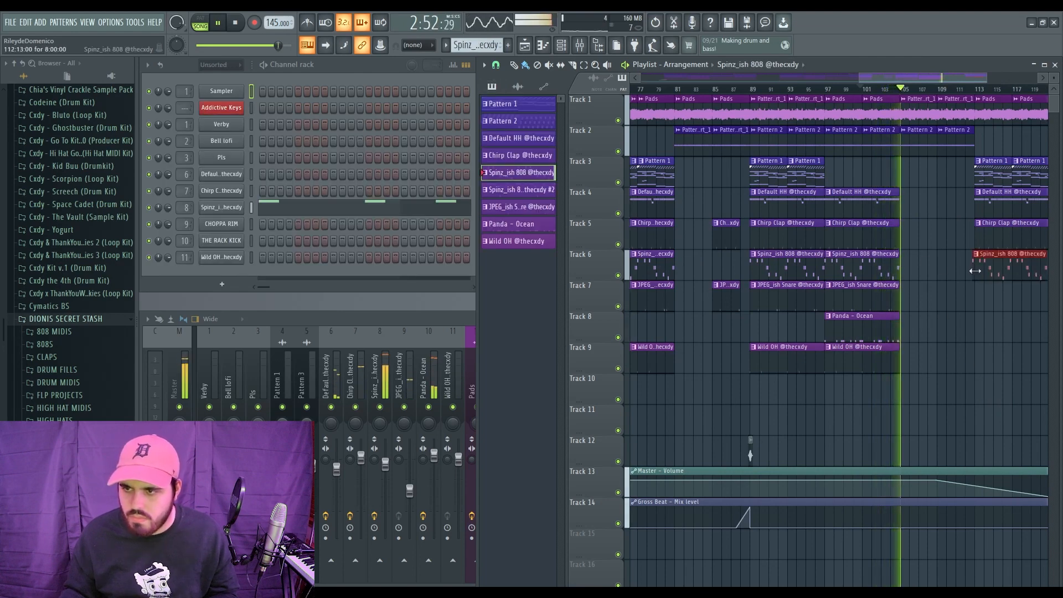
Replay the end of the 808 section before bar 105 and create Spinz_ish 808 pattern #3 with one short A5 note.
{"action": "key", "text": "space"}
{"action": "left_click", "coordinate": [884, 271]}
{"action": "key", "text": "space"}
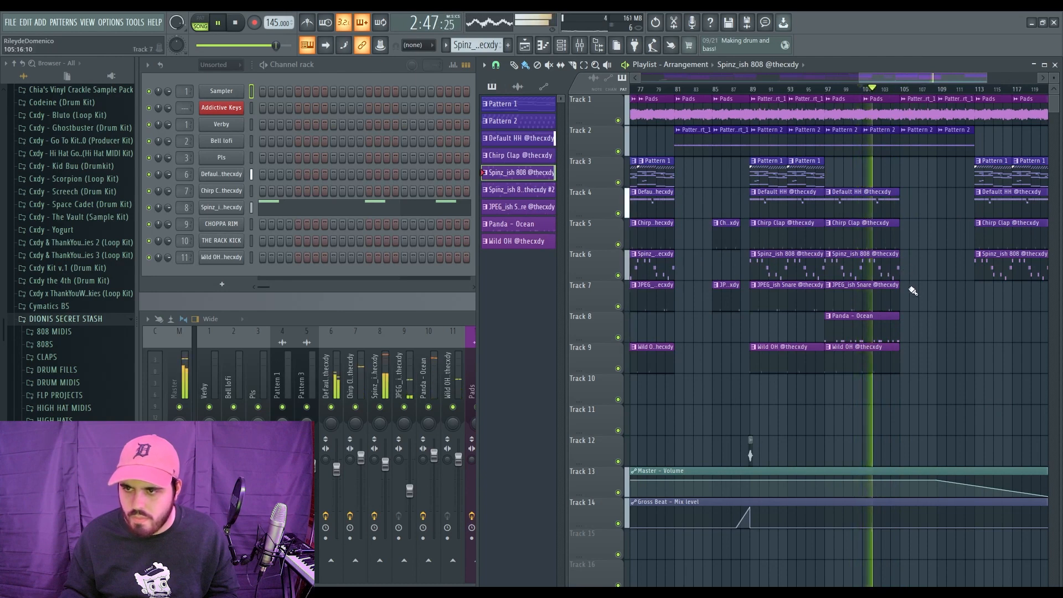
{"action": "key", "text": "space"}
{"action": "left_click", "coordinate": [911, 308]}
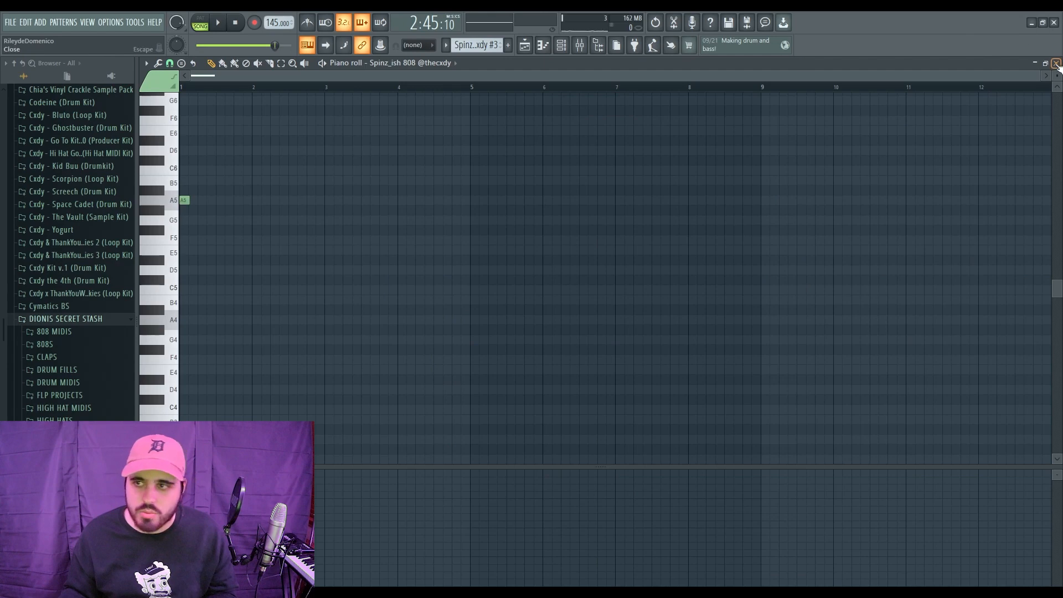
{"action": "left_click", "coordinate": [1056, 63]}
{"action": "right_click", "coordinate": [905, 299]}
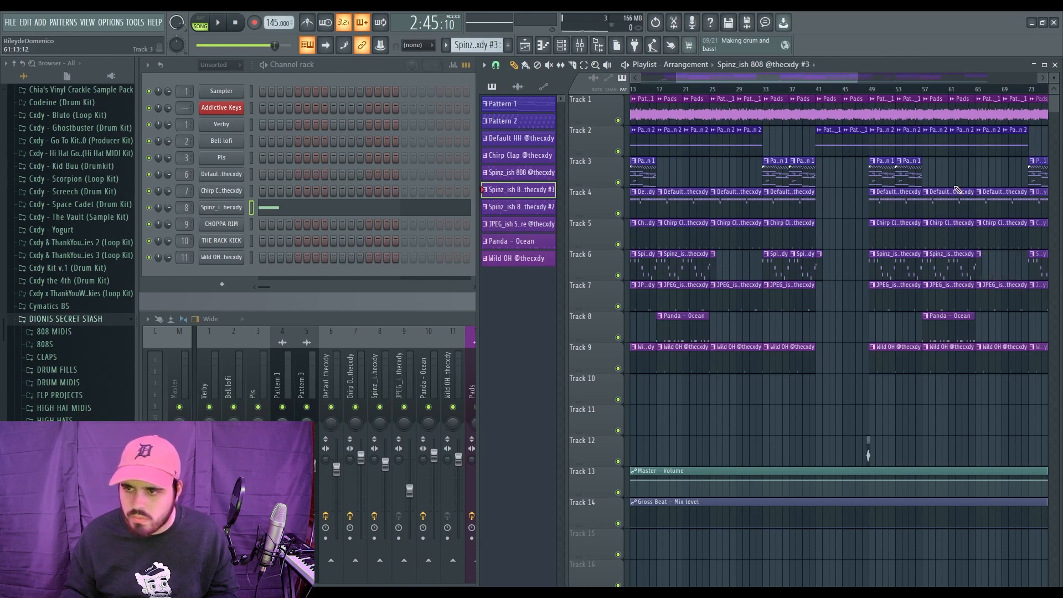
Review the whole arrangement, playing it from about bar 14 through the section near bar 39.
{"action": "left_click_drag", "start_coordinate": [848, 75], "coordinate": [999, 95]}
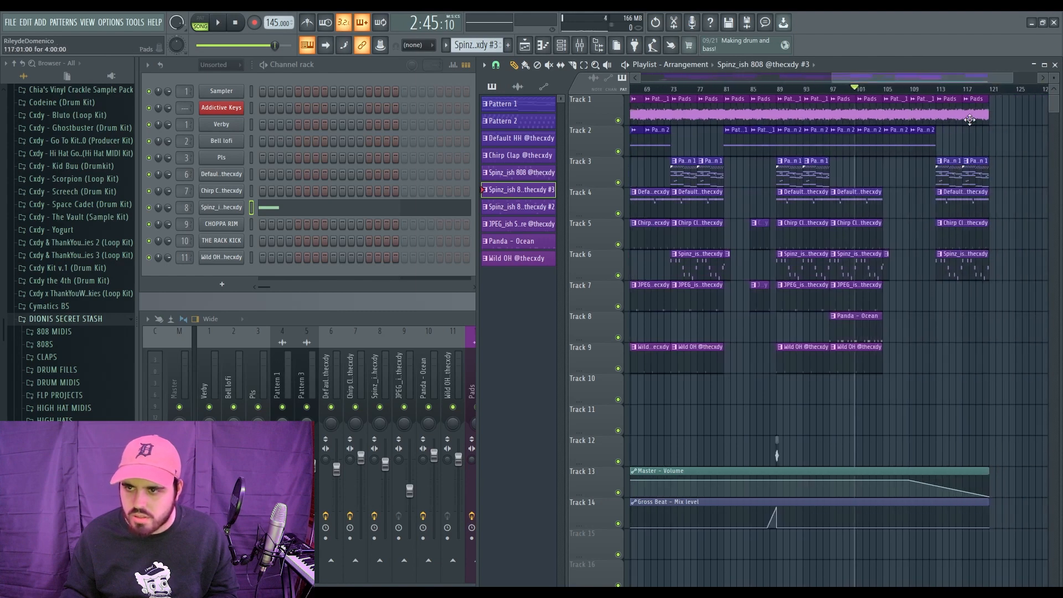
{"action": "scroll", "coordinate": [900, 81], "scroll_direction": "down", "scroll_amount": 4}
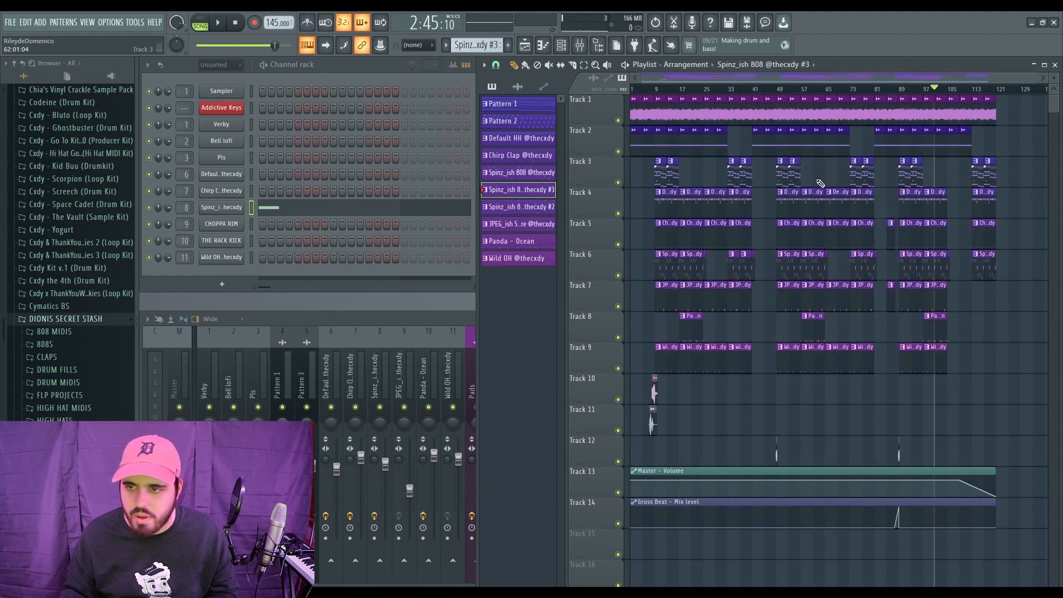
{"action": "key", "text": "space"}
{"action": "left_click_drag", "start_coordinate": [1036, 77], "coordinate": [1038, 78]}
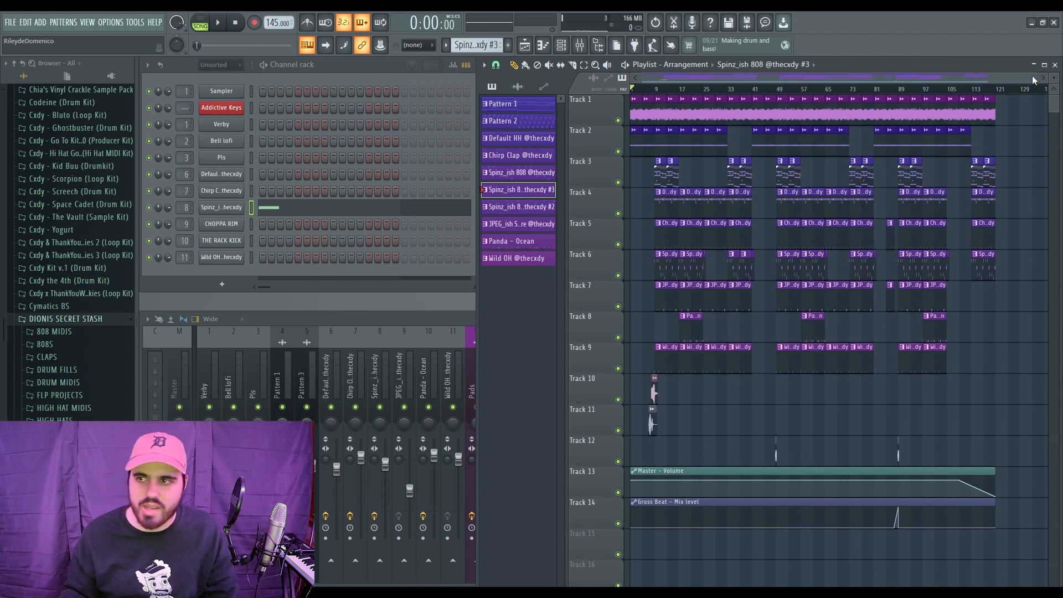
{"action": "left_click_drag", "start_coordinate": [1037, 76], "coordinate": [923, 78]}
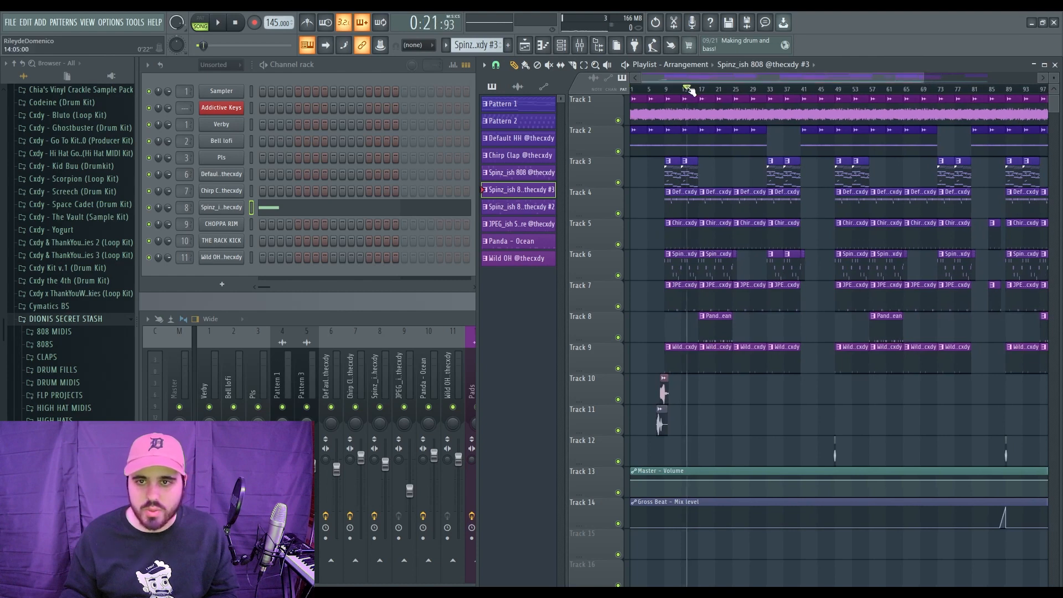
{"action": "key", "text": "space"}
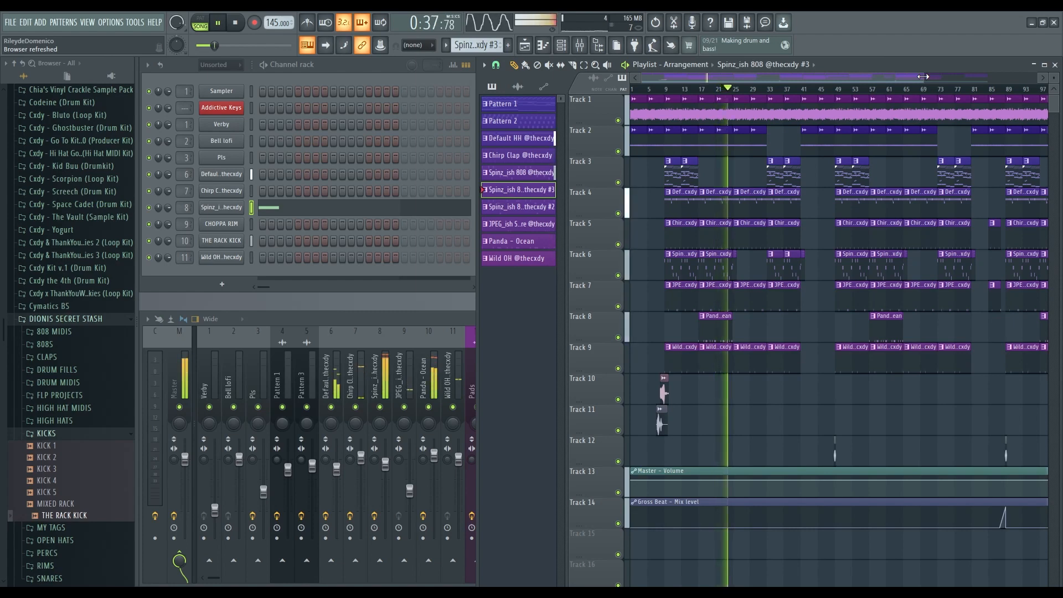
{"action": "left_click_drag", "start_coordinate": [923, 76], "coordinate": [980, 83]}
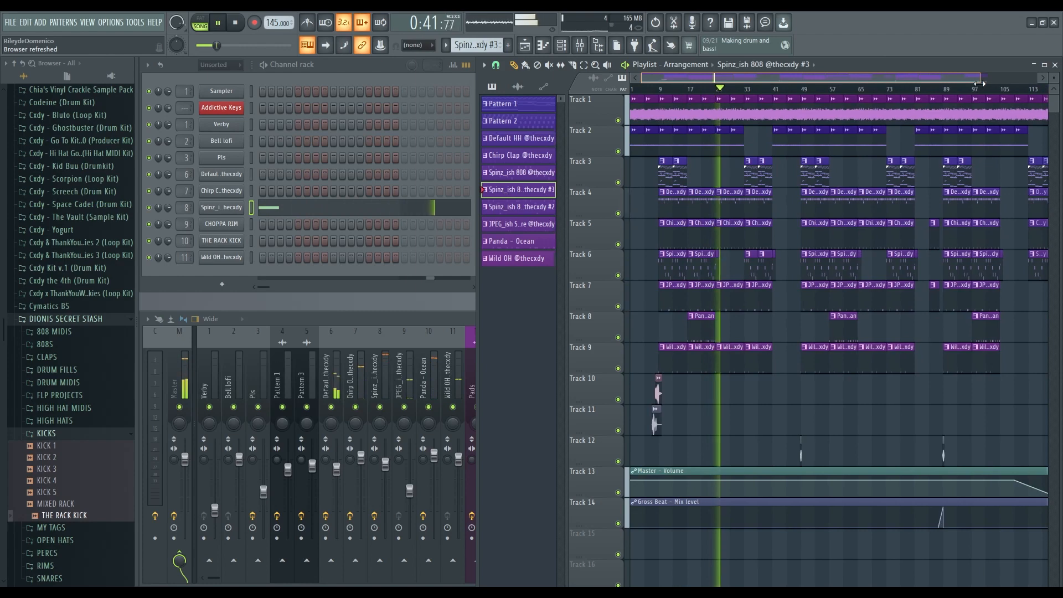
{"action": "left_click_drag", "start_coordinate": [980, 83], "coordinate": [960, 88]}
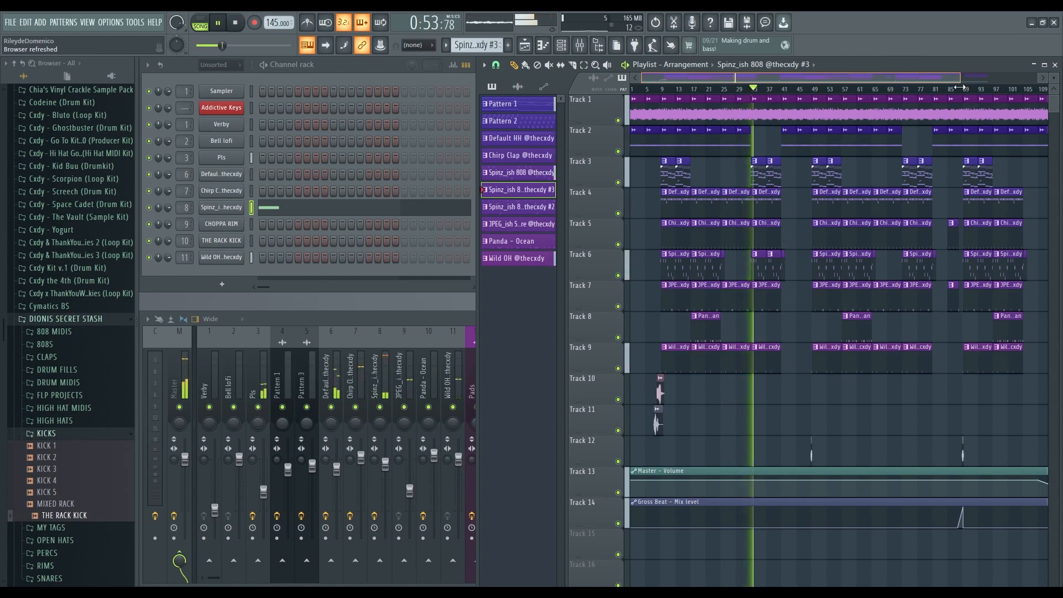
{"action": "left_click_drag", "start_coordinate": [959, 87], "coordinate": [969, 83]}
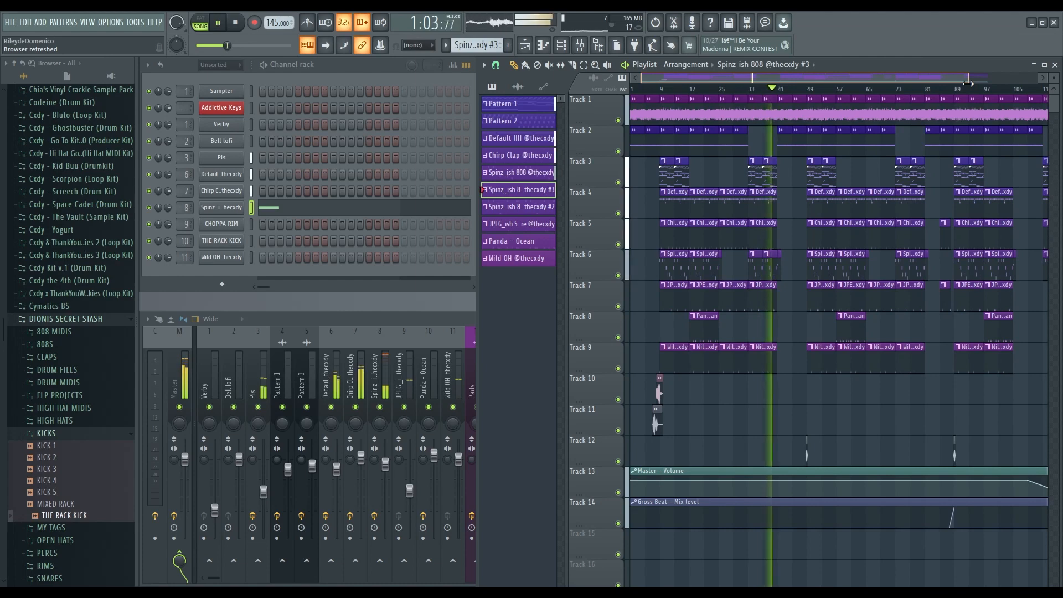
{"action": "left_click_drag", "start_coordinate": [967, 83], "coordinate": [1023, 95]}
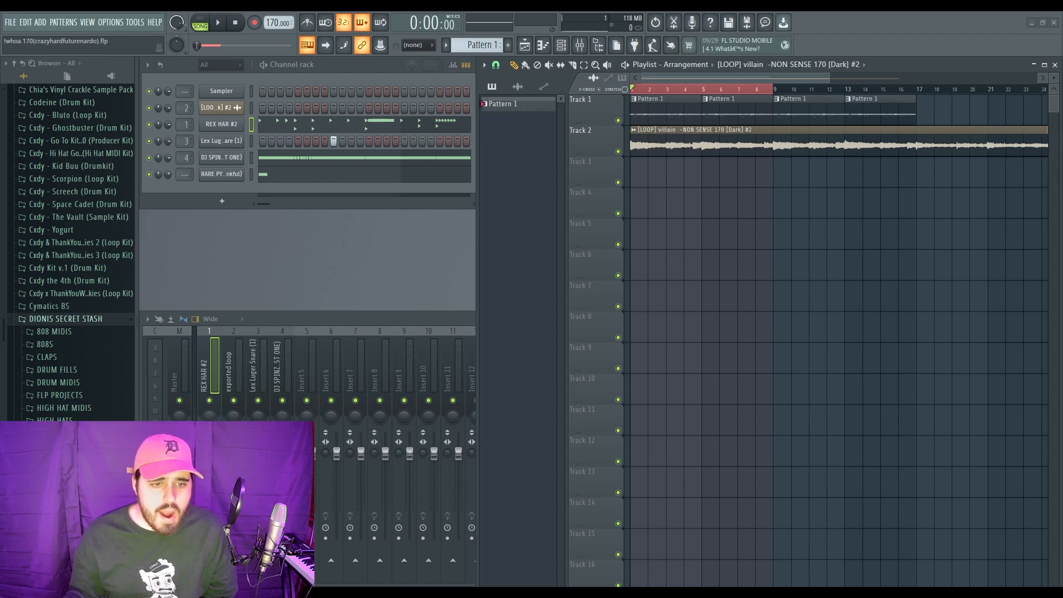
Solo the villain loop on Track 2 and play it from bar 1.
{"action": "left_click_drag", "start_coordinate": [948, 84], "coordinate": [984, 87]}
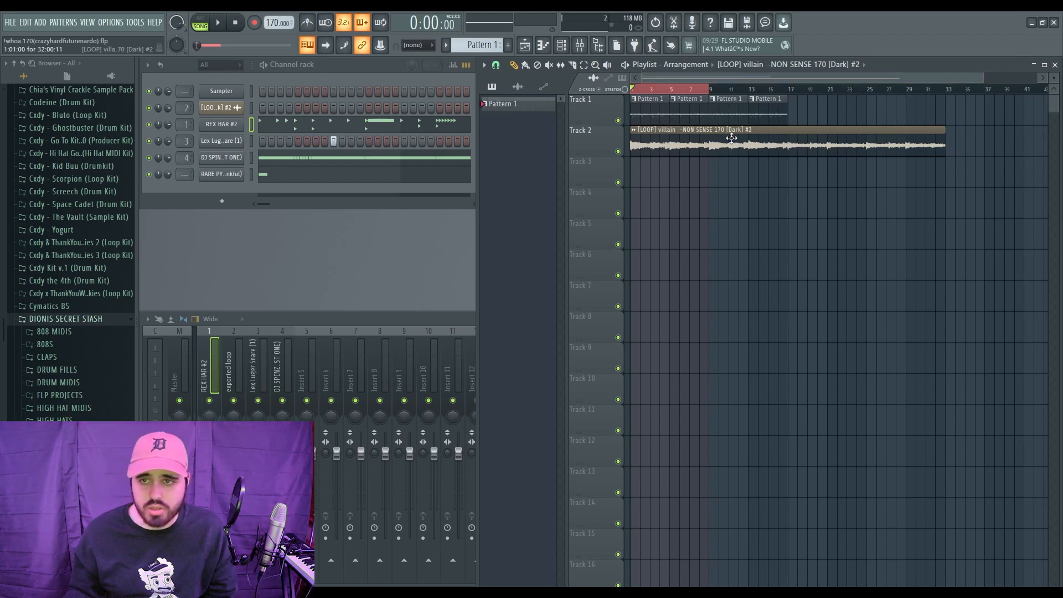
{"action": "right_click", "coordinate": [617, 151]}
{"action": "key", "text": "space"}
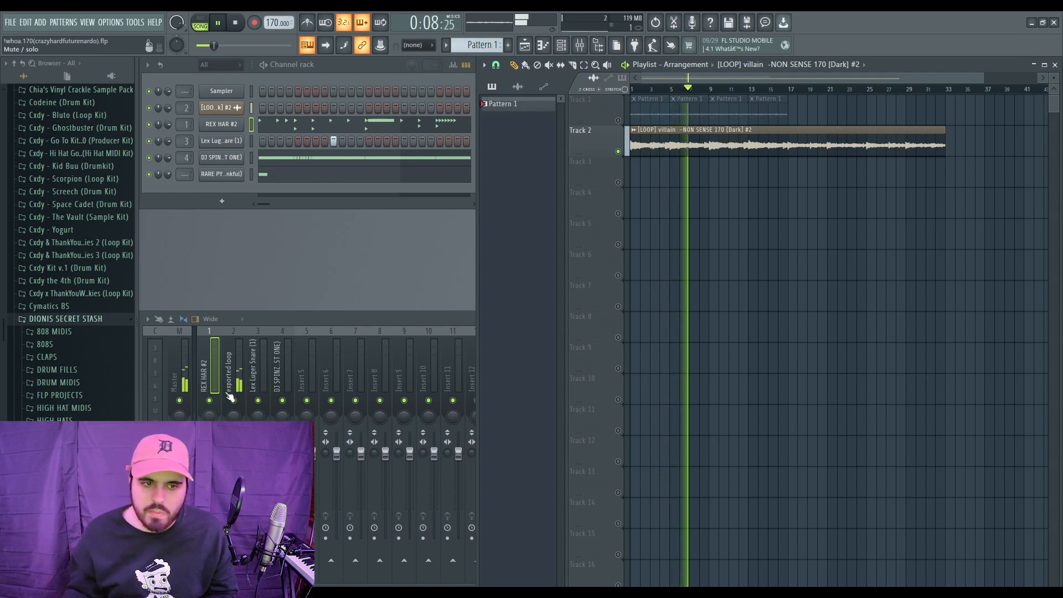
Examine the Fruity parametric EQ and Fruity soft clipper on the Master track while the loop plays.
{"action": "left_click", "coordinate": [175, 382]}
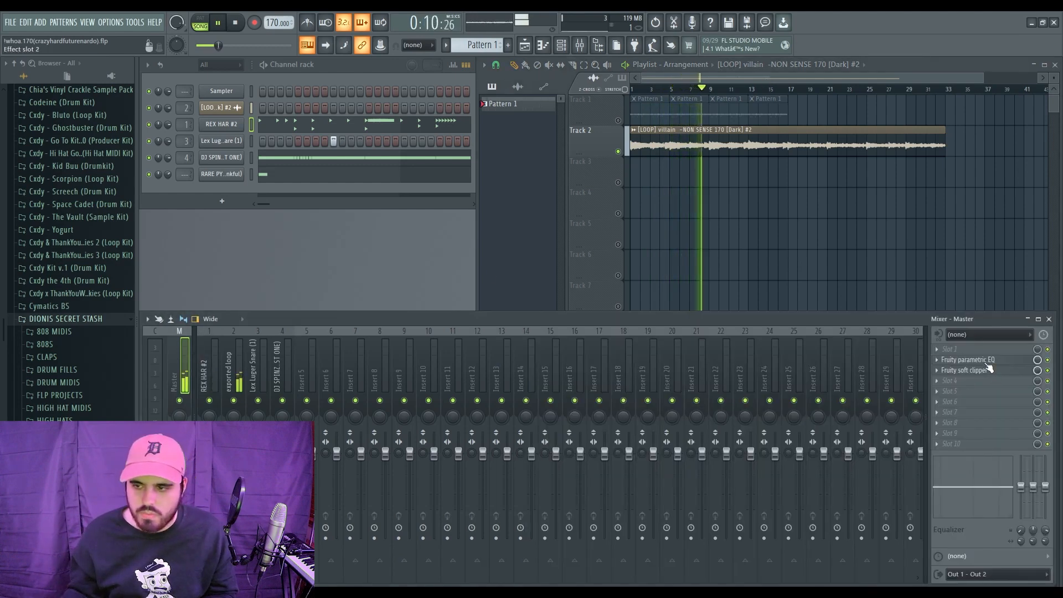
{"action": "left_click", "coordinate": [987, 363]}
{"action": "left_click", "coordinate": [347, 186]}
{"action": "left_click", "coordinate": [953, 369]}
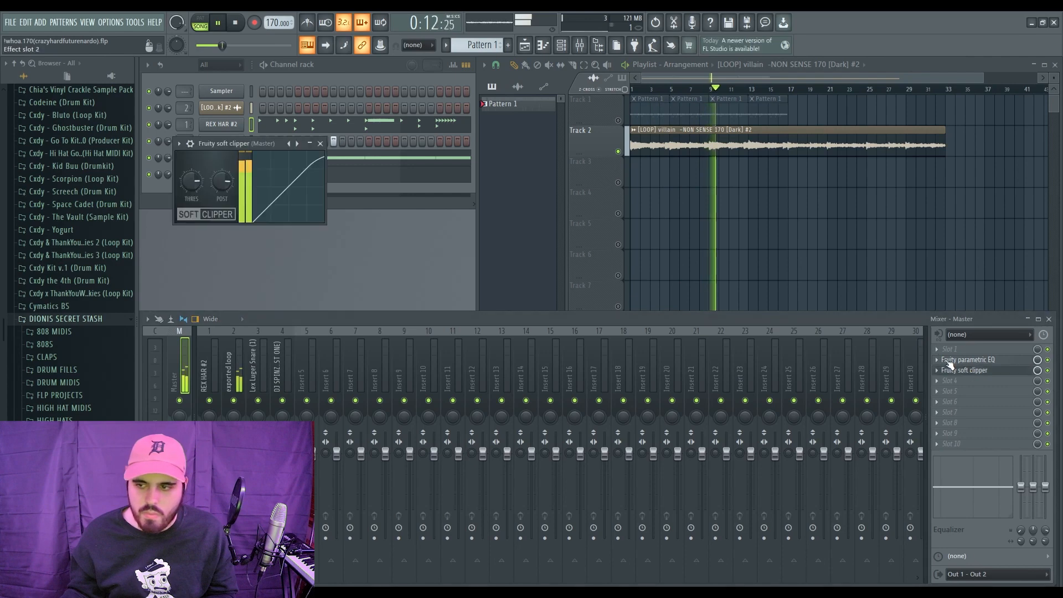
{"action": "left_click", "coordinate": [320, 144]}
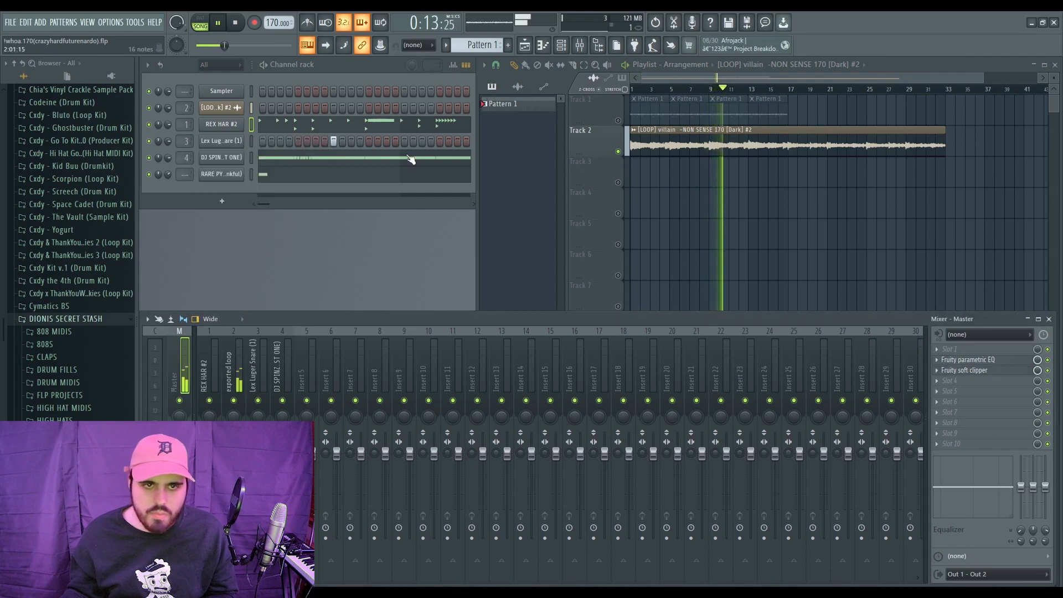
Inspect the sampler settings of the REX HAR #2 and DJ SPINZ 808 channels.
{"action": "left_click", "coordinate": [622, 134]}
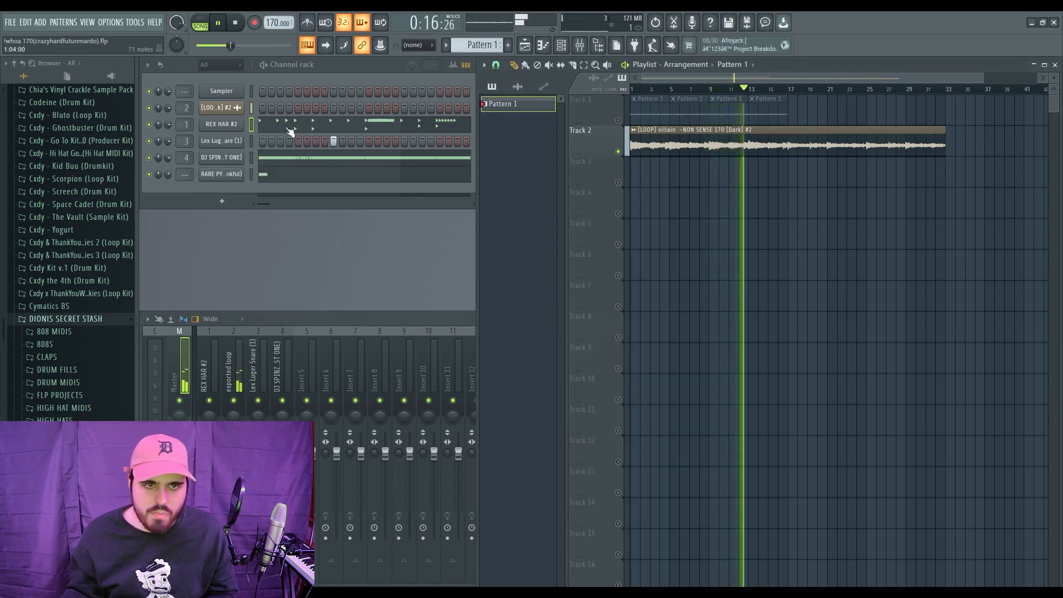
{"action": "left_click", "coordinate": [242, 127]}
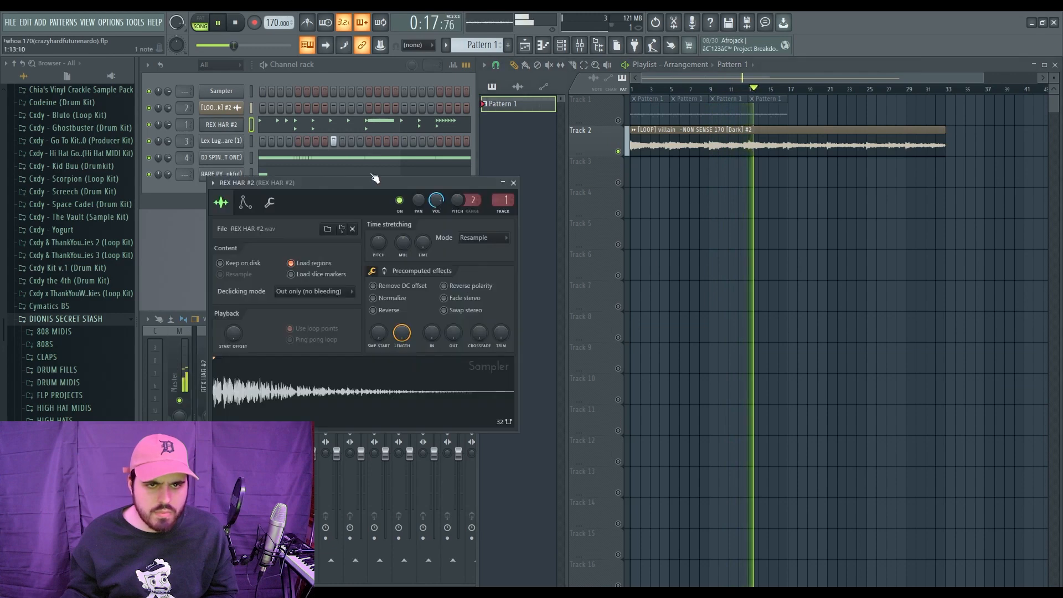
{"action": "left_click", "coordinate": [514, 183]}
{"action": "left_click", "coordinate": [239, 160]}
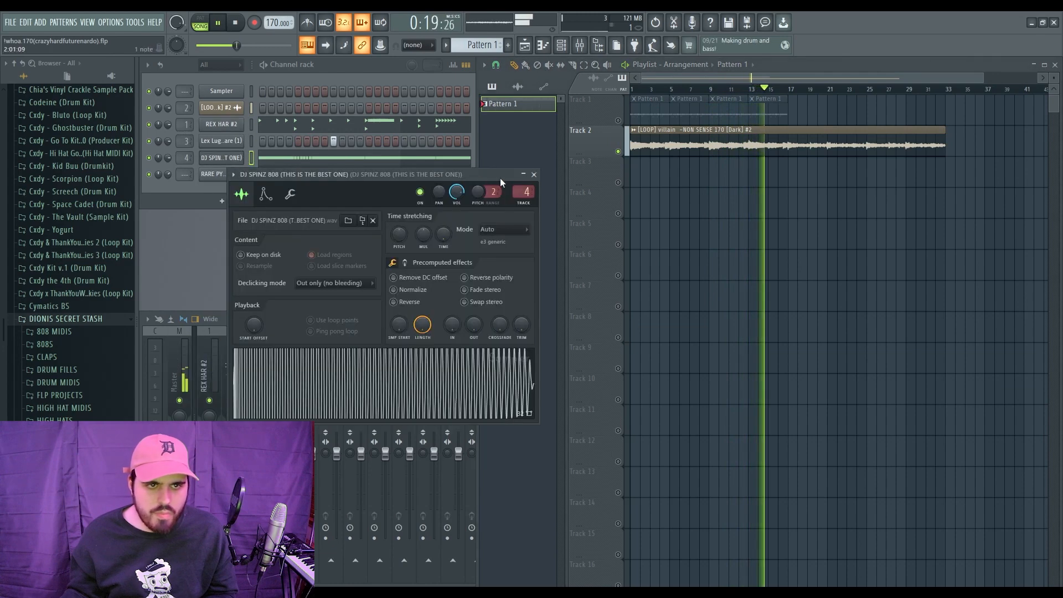
{"action": "left_click", "coordinate": [534, 174]}
{"action": "left_click", "coordinate": [232, 174]}
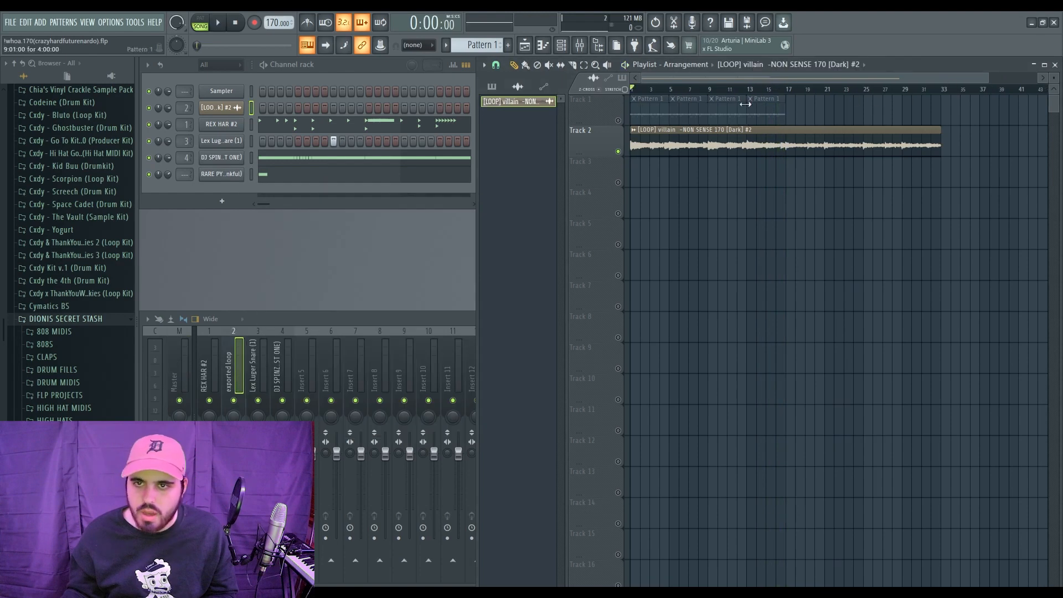
Restore all tracks from solo and delete the four Pattern 1 clips from Track 1.
{"action": "right_click", "coordinate": [619, 121]}
{"action": "right_click", "coordinate": [620, 121]}
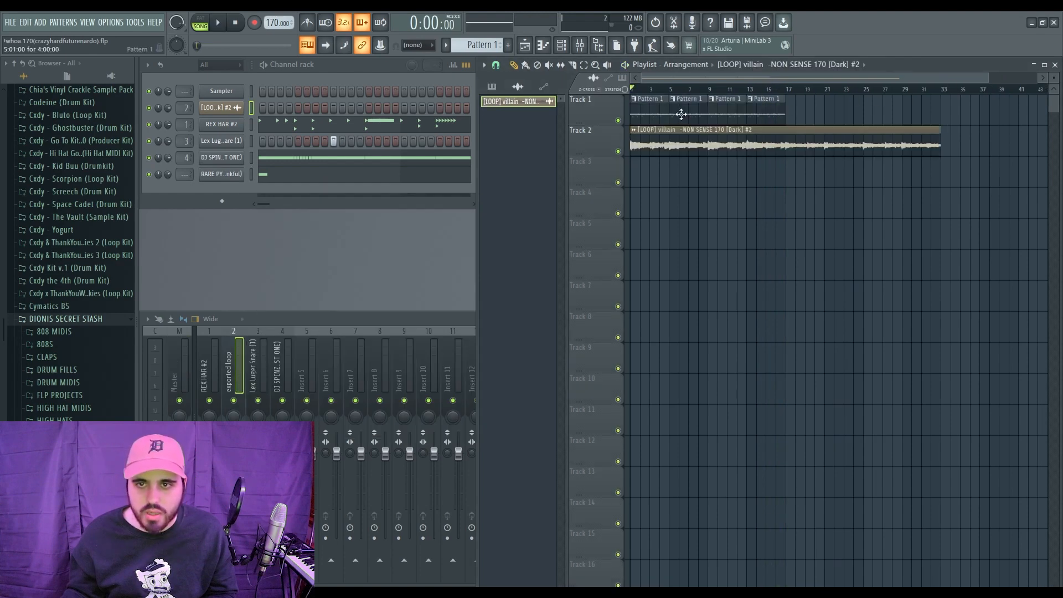
{"action": "left_click_drag", "start_coordinate": [658, 113], "coordinate": [866, 117]}
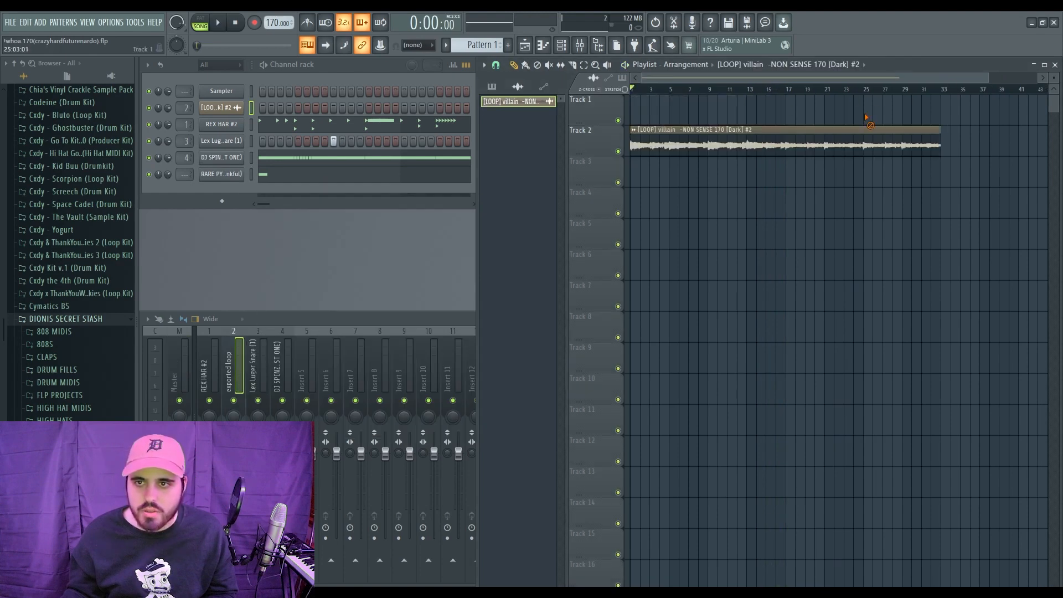
Split Pattern 1 into one pattern per channel and move the villain loop clip to Track 1.
{"action": "left_click", "coordinate": [551, 284]}
{"action": "left_click_drag", "start_coordinate": [678, 149], "coordinate": [595, 119]}
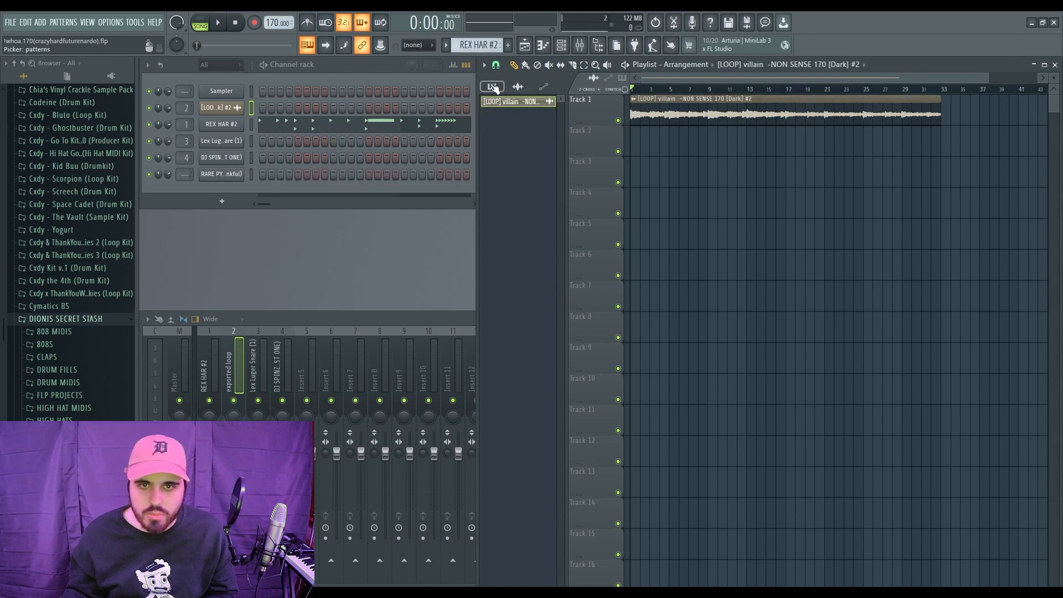
Place the REX HAR #2, Lex Luger Snare, DJ SPINZ 808 and RARE PYREX HAT patterns at bar 1 on Tracks 3 to 6 and play them.
{"action": "left_click", "coordinate": [495, 88]}
{"action": "left_click_drag", "start_coordinate": [513, 107], "coordinate": [633, 166]}
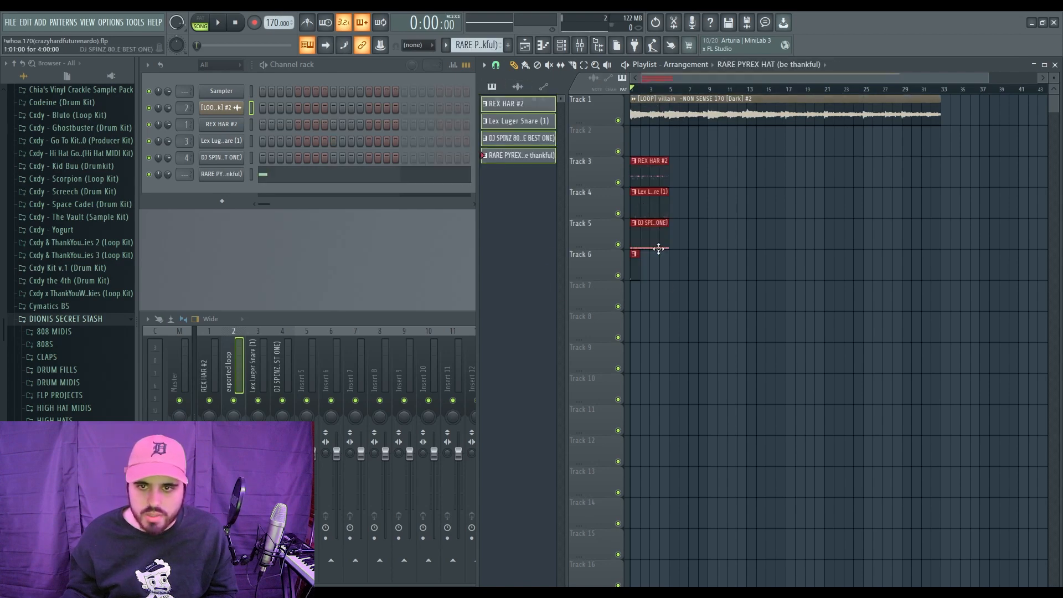
{"action": "key", "text": "space"}
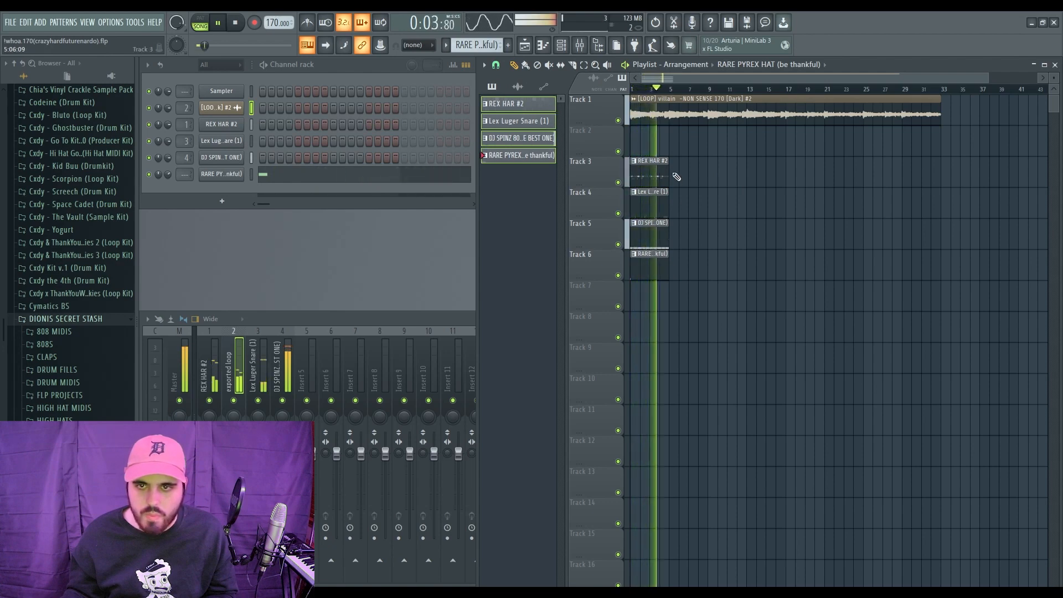
{"action": "key", "text": "space"}
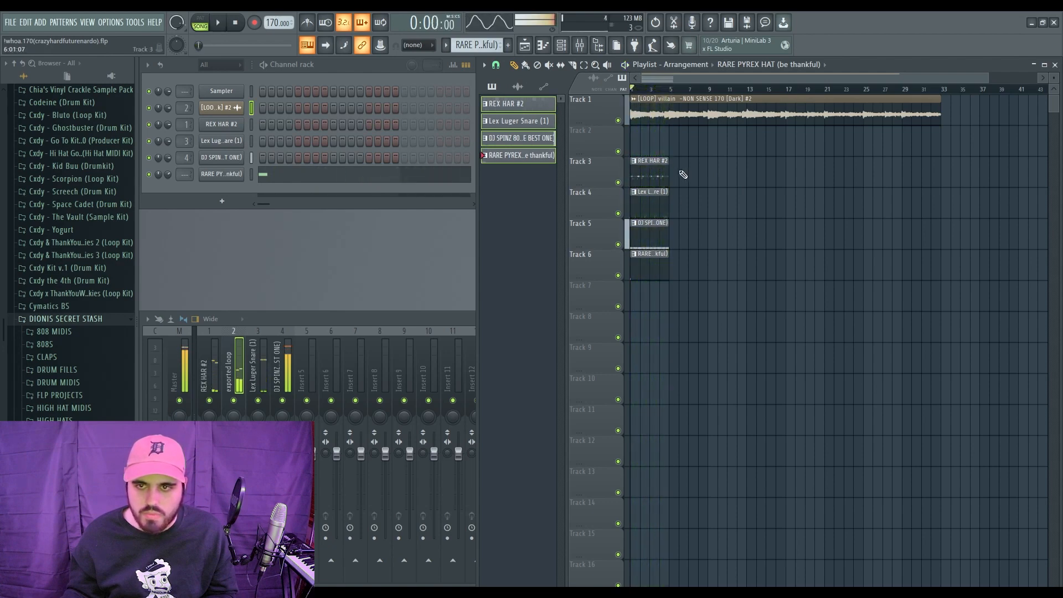
Duplicate the four drum and 808 clips on Tracks 3 to 6 repeatedly until they span the villain loop's full length.
{"action": "left_click_drag", "start_coordinate": [626, 157], "coordinate": [714, 279]}
{"action": "key", "text": "ctrl+b"}
{"action": "key", "text": "ctrl+b"}
{"action": "key", "text": "ctrl+b"}
{"action": "key", "text": "ctrl+b"}
{"action": "key", "text": "ctrl+b"}
{"action": "key", "text": "ctrl+b"}
{"action": "key", "text": "ctrl+b"}
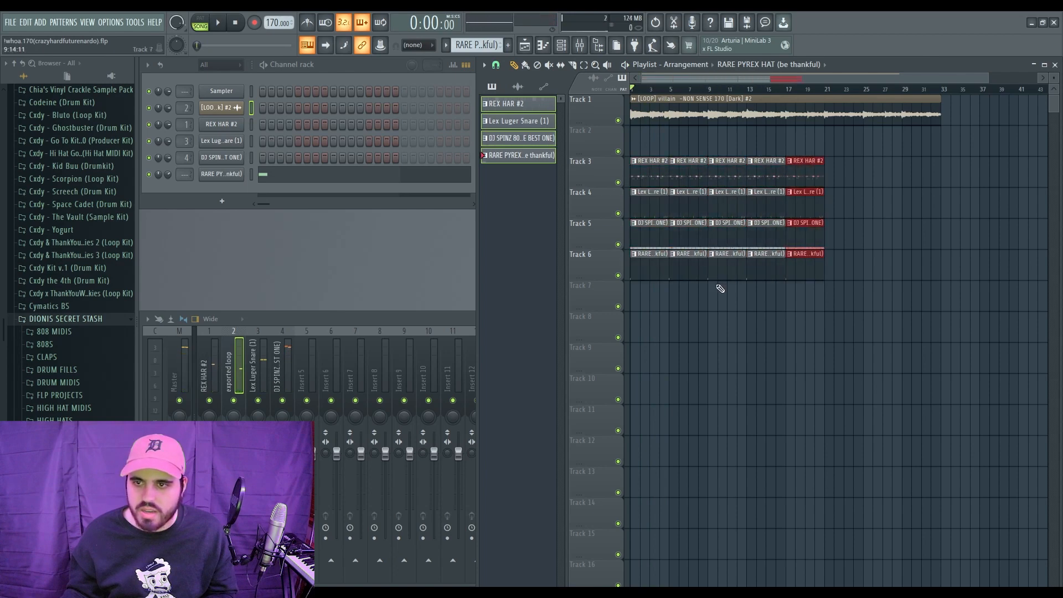
Set the villain loop's stretch mode to Auto, audition pitch shifts of +1200 and -1200 cents, and reset the pitch shift.
{"action": "double_click", "coordinate": [739, 105]}
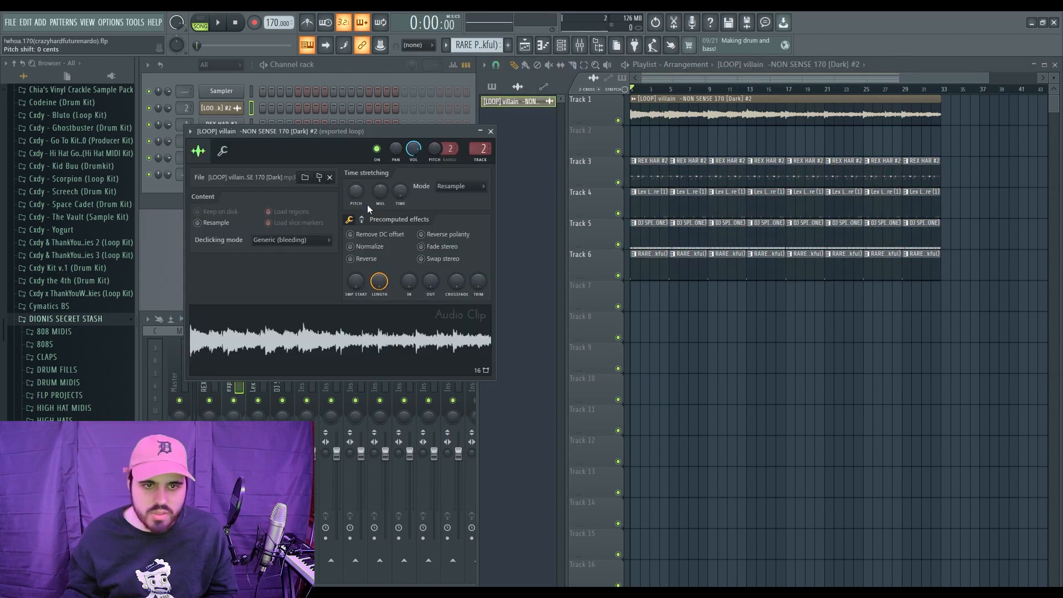
{"action": "key", "text": "space"}
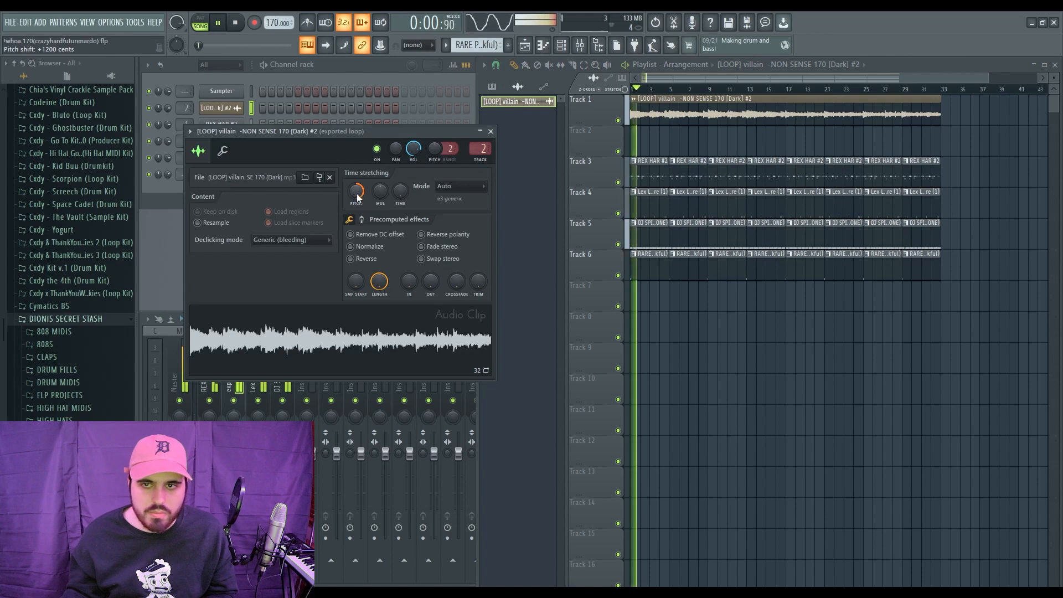
{"action": "key", "text": "space"}
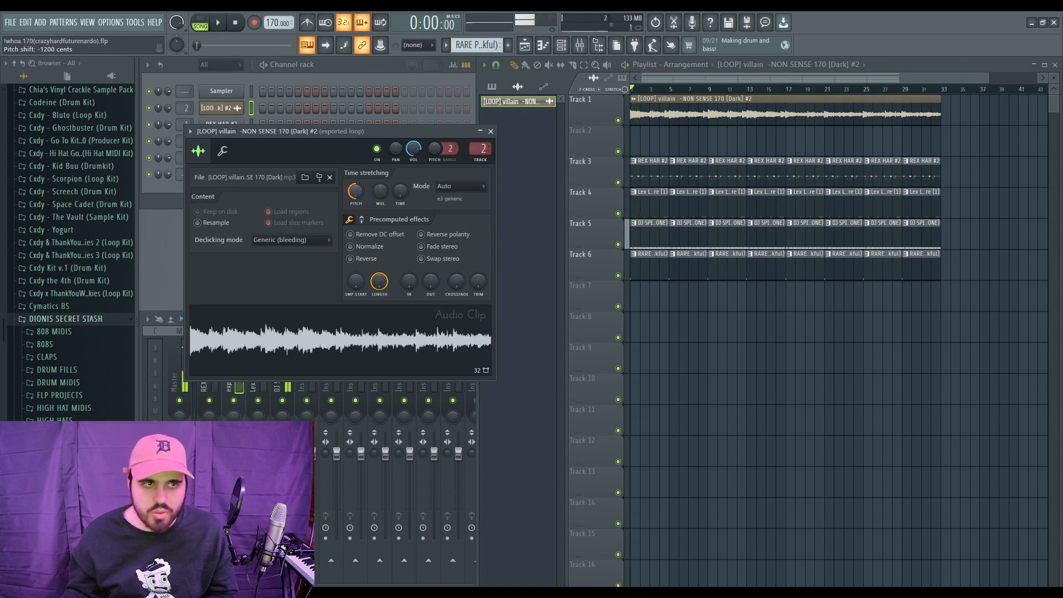
{"action": "key", "text": "space"}
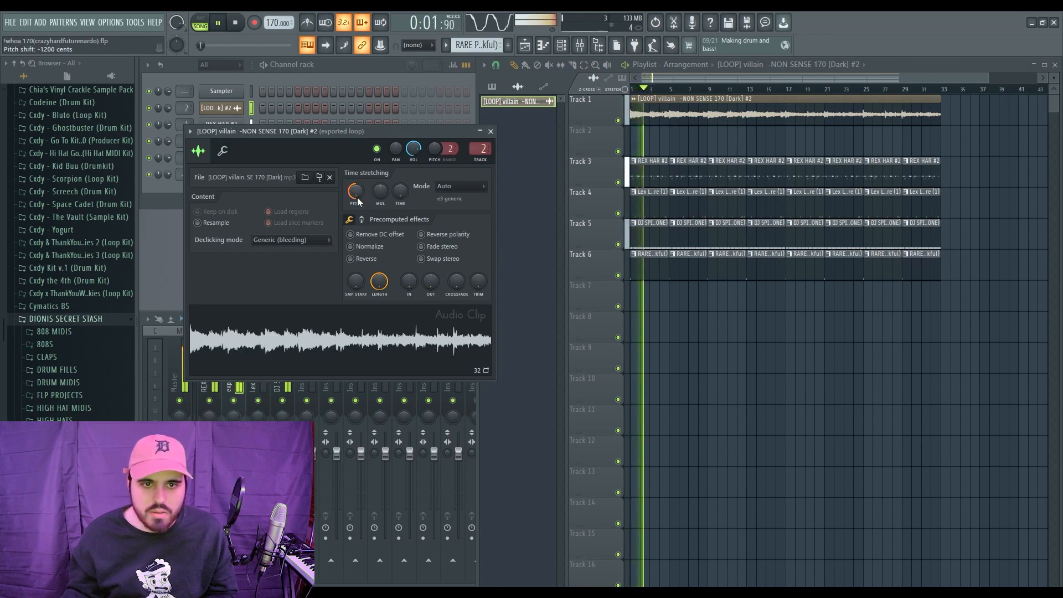
{"action": "key", "text": "space"}
{"action": "left_click_drag", "start_coordinate": [358, 202], "coordinate": [358, 193]}
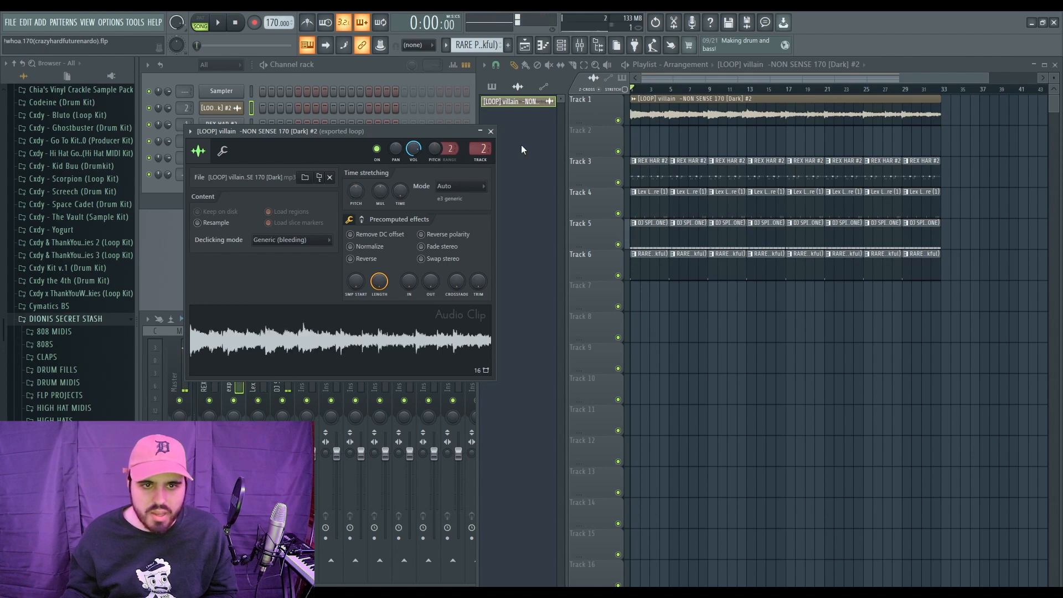
{"action": "left_click", "coordinate": [491, 131]}
Examine the effects on the exported loop mixer track, including the curve of its Fruity parametric EQ 2.
{"action": "key", "text": "F9"}
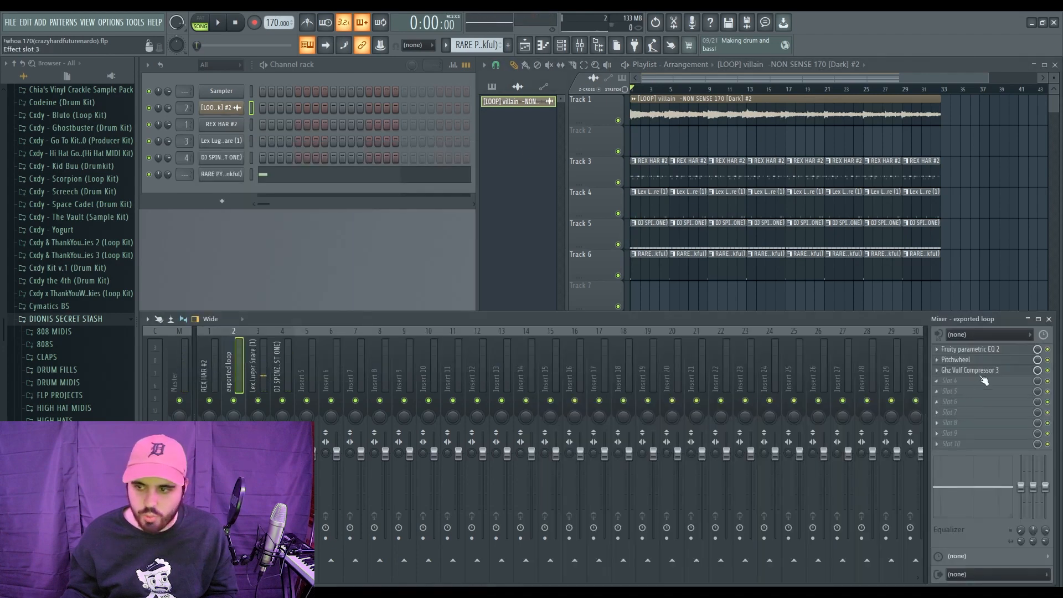
{"action": "left_click", "coordinate": [985, 351]}
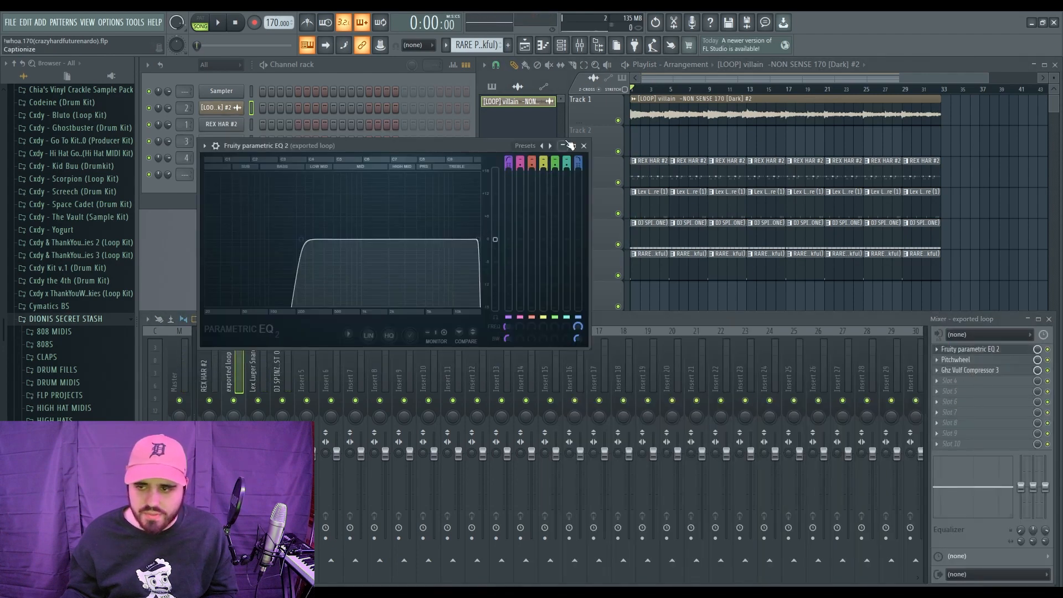
{"action": "left_click", "coordinate": [584, 145]}
Make unique four-bar copies of the villain loop on Track 2 at bars 5 and 9, checking their sample settings.
{"action": "left_click_drag", "start_coordinate": [986, 78], "coordinate": [941, 73]}
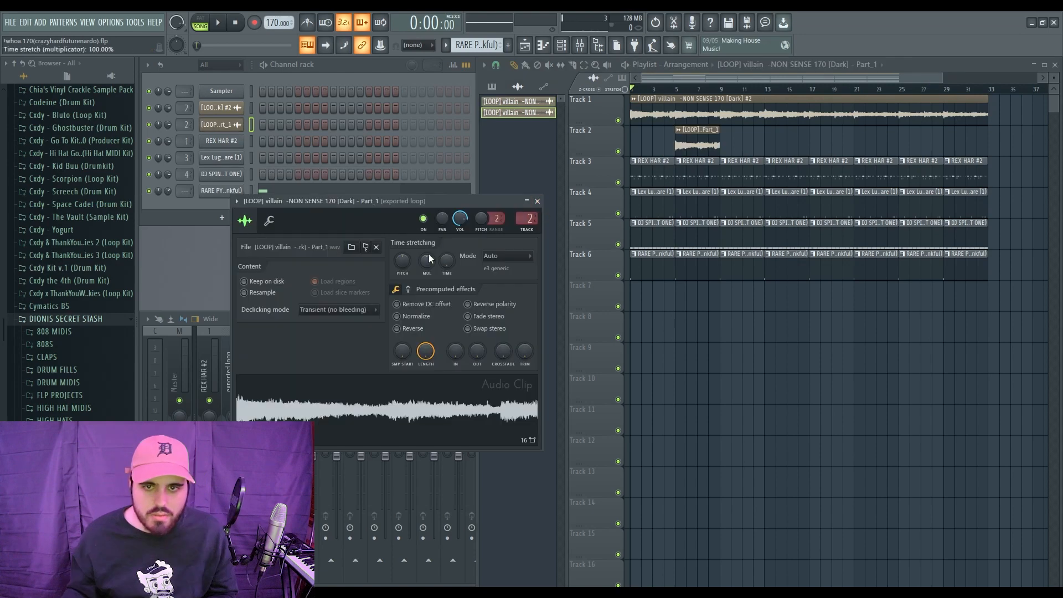
{"action": "left_click", "coordinate": [537, 201]}
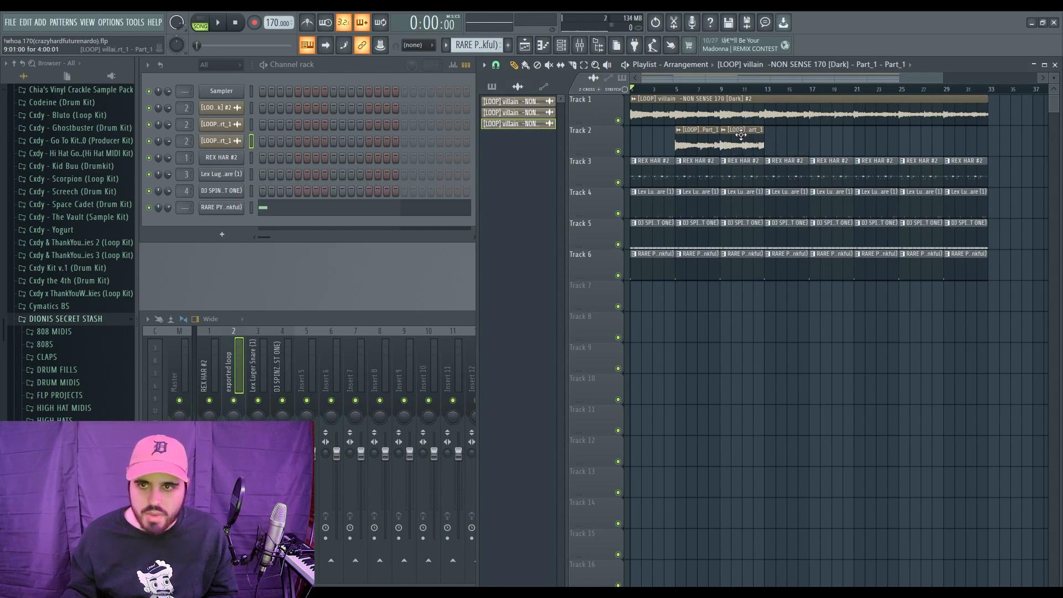
{"action": "double_click", "coordinate": [735, 130]}
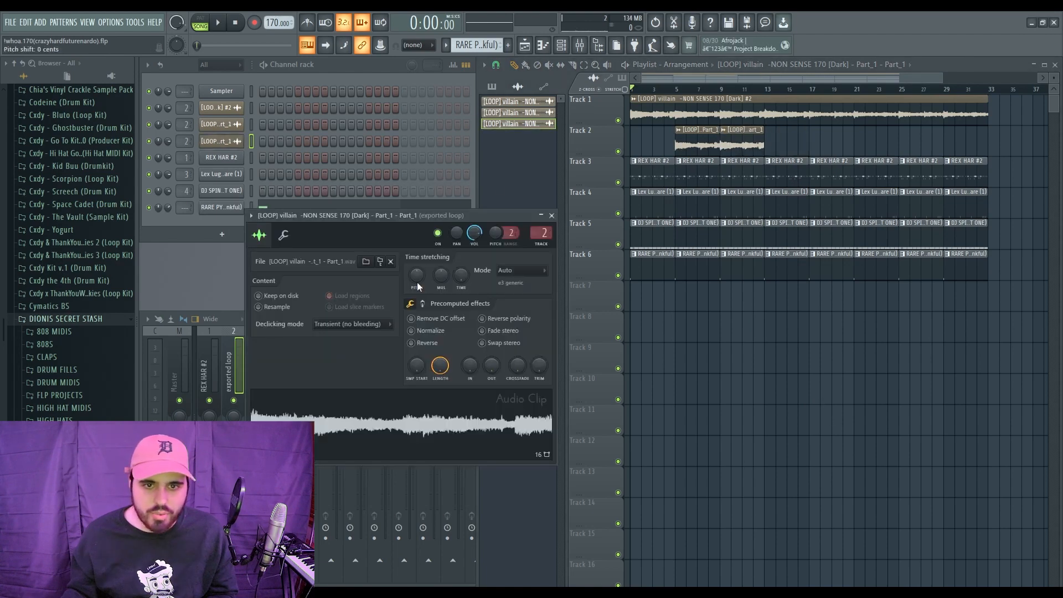
{"action": "left_click", "coordinate": [552, 215]}
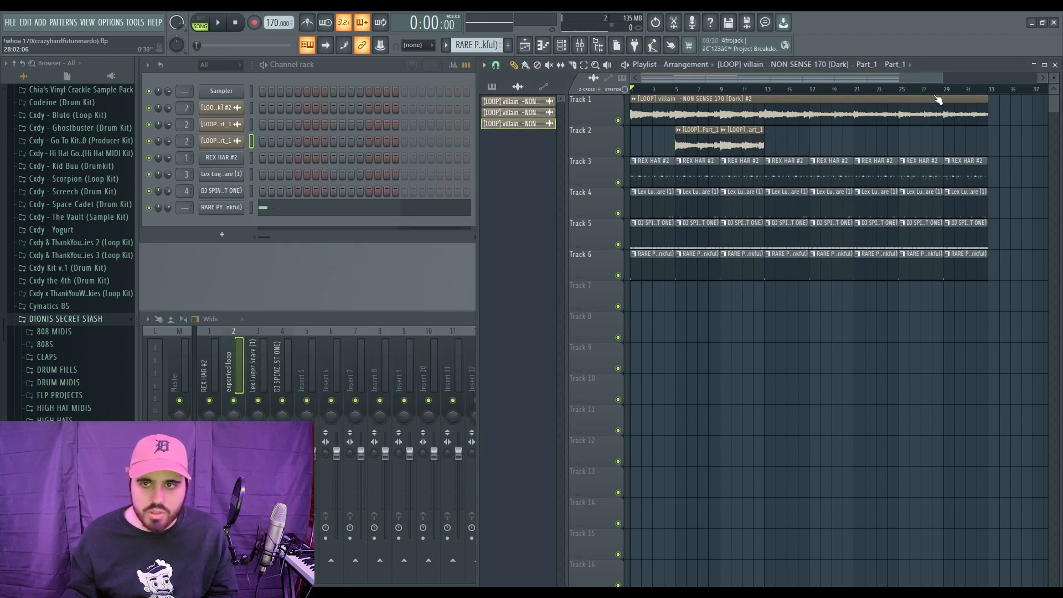
Trim the villain loop to four bars and alternate it with its unique copies on Track 1 from bar 1 to bar 17.
{"action": "left_click_drag", "start_coordinate": [987, 110], "coordinate": [779, 114]}
{"action": "key", "text": "space"}
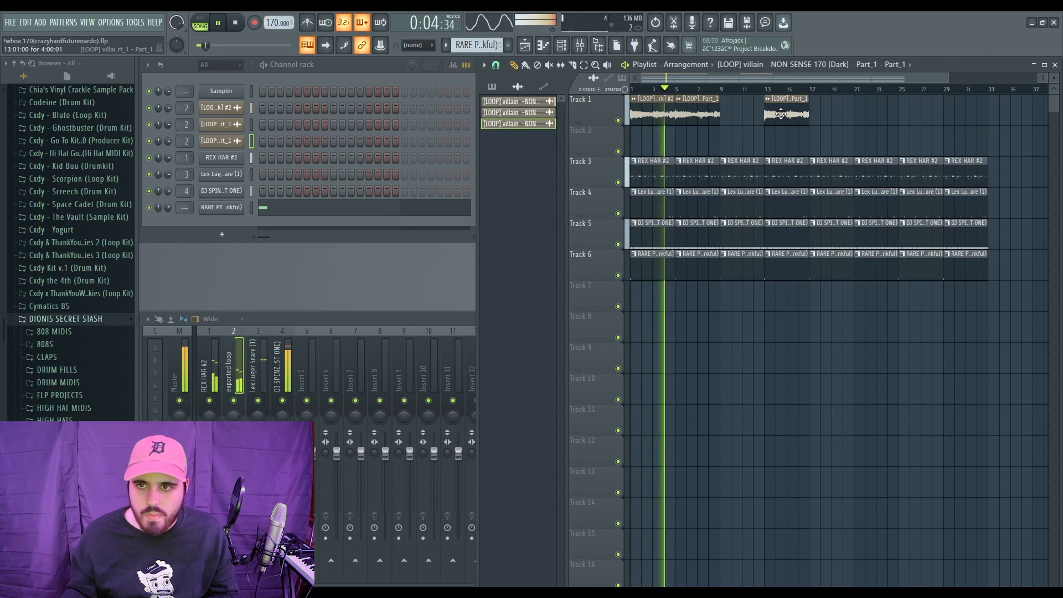
{"action": "left_click", "coordinate": [659, 115]}
{"action": "left_click", "coordinate": [721, 136]}
{"action": "left_click_drag", "start_coordinate": [721, 135], "coordinate": [721, 104]}
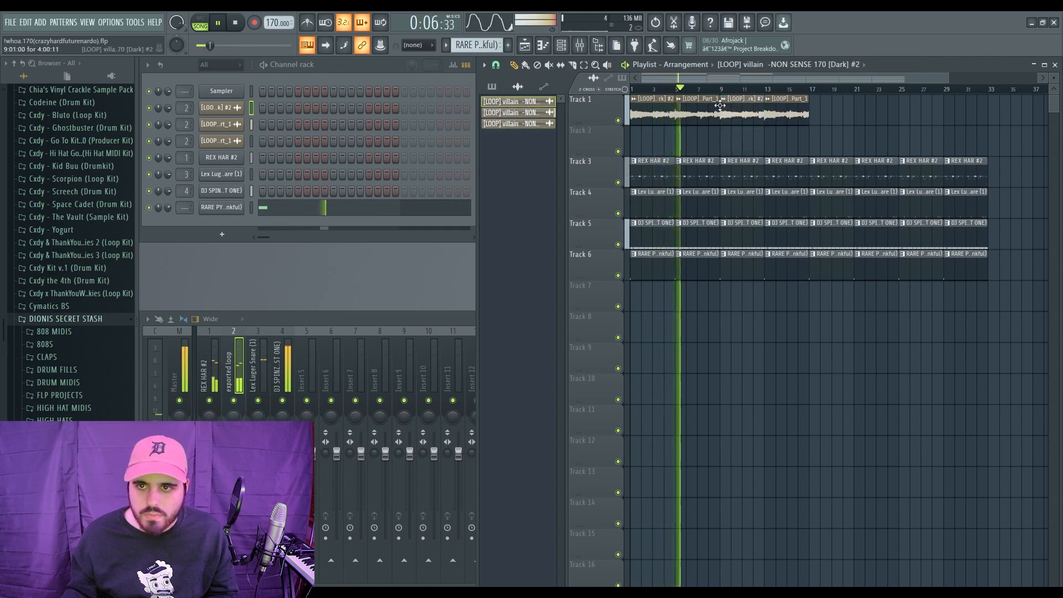
Check the Fruity parametric EQ 2 on the exported loop mixer track during playback.
{"action": "left_click", "coordinate": [237, 372]}
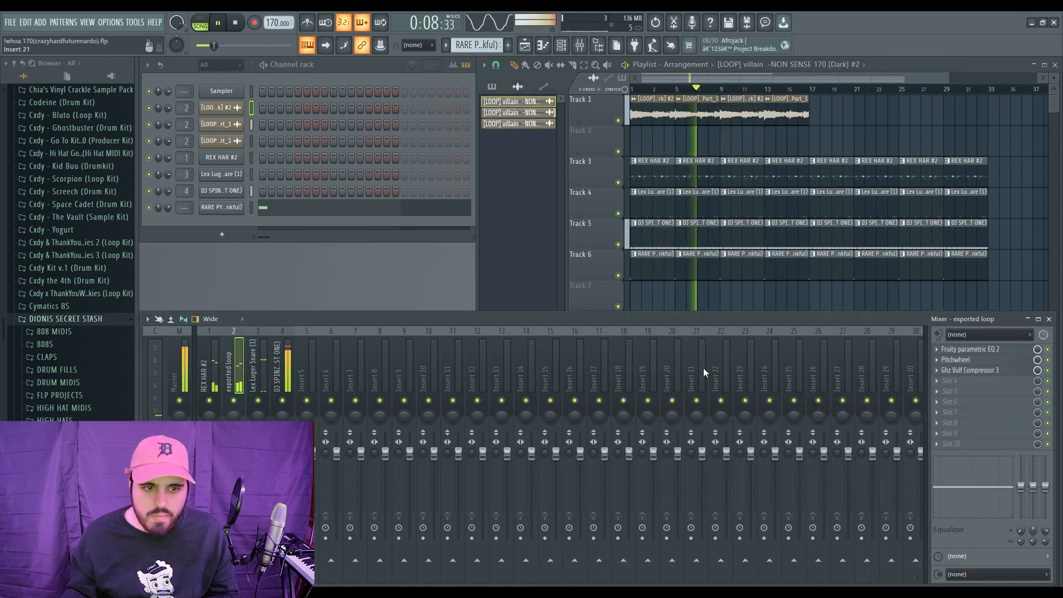
{"action": "left_click", "coordinate": [965, 350]}
{"action": "left_click", "coordinate": [584, 145]}
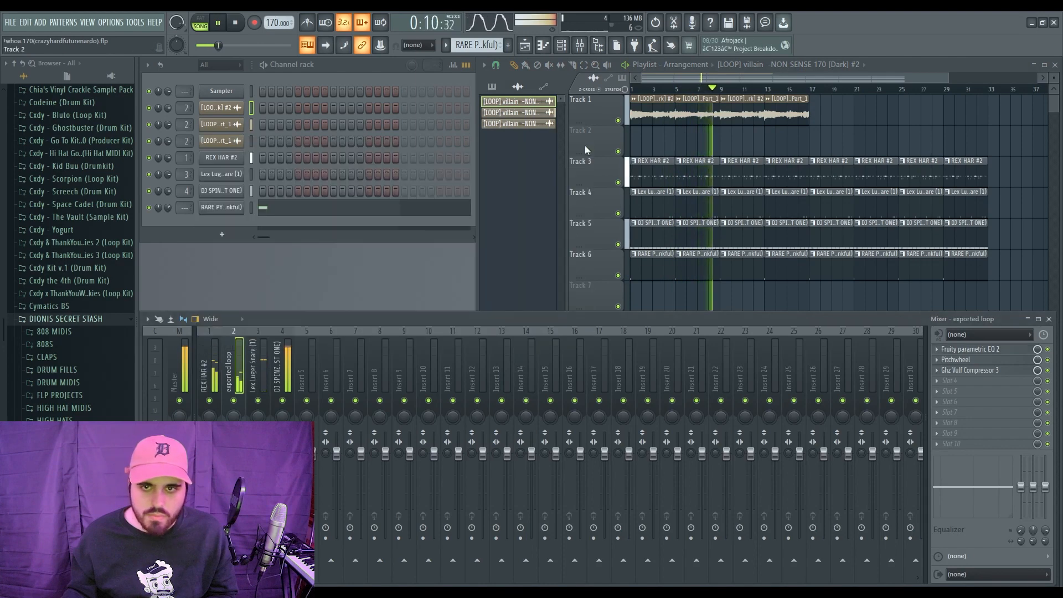
Duplicate the four villain loop clips on Track 1 so they fill bars 17 to 33.
{"action": "left_click", "coordinate": [793, 81]}
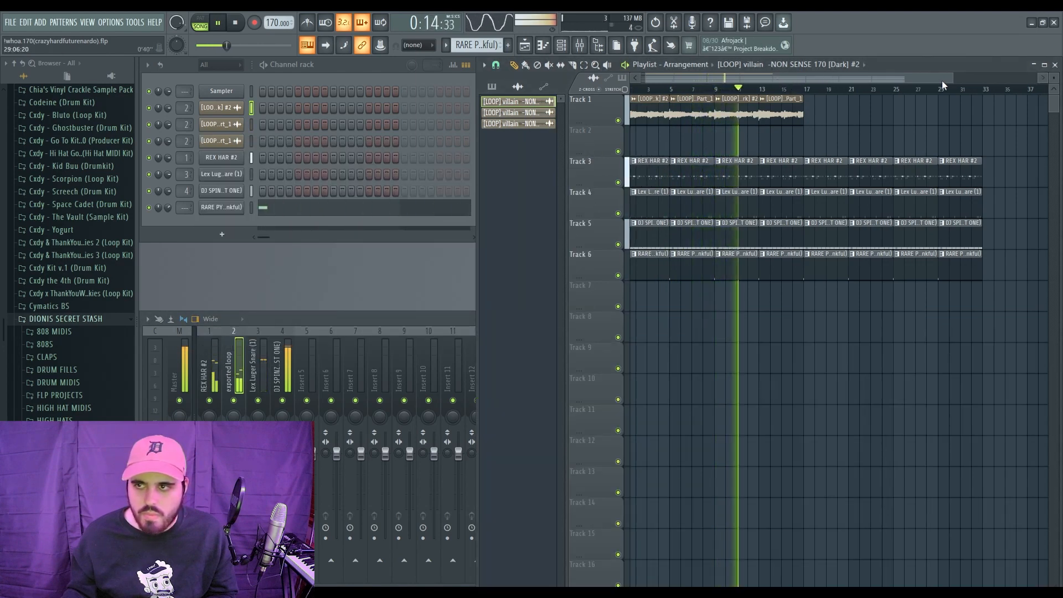
{"action": "left_click_drag", "start_coordinate": [826, 135], "coordinate": [659, 112]}
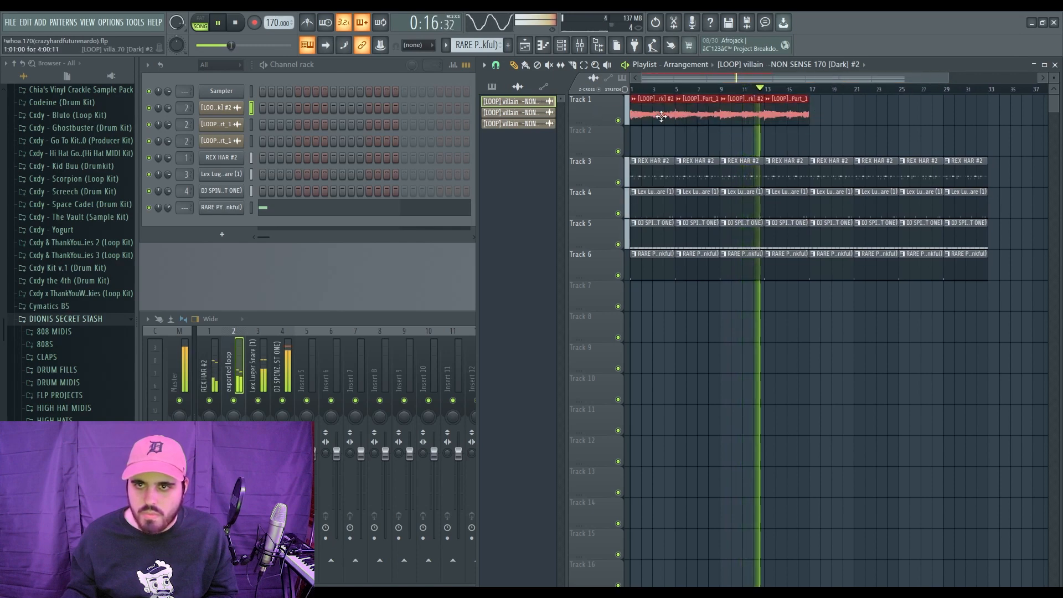
{"action": "left_click", "coordinate": [769, 130]}
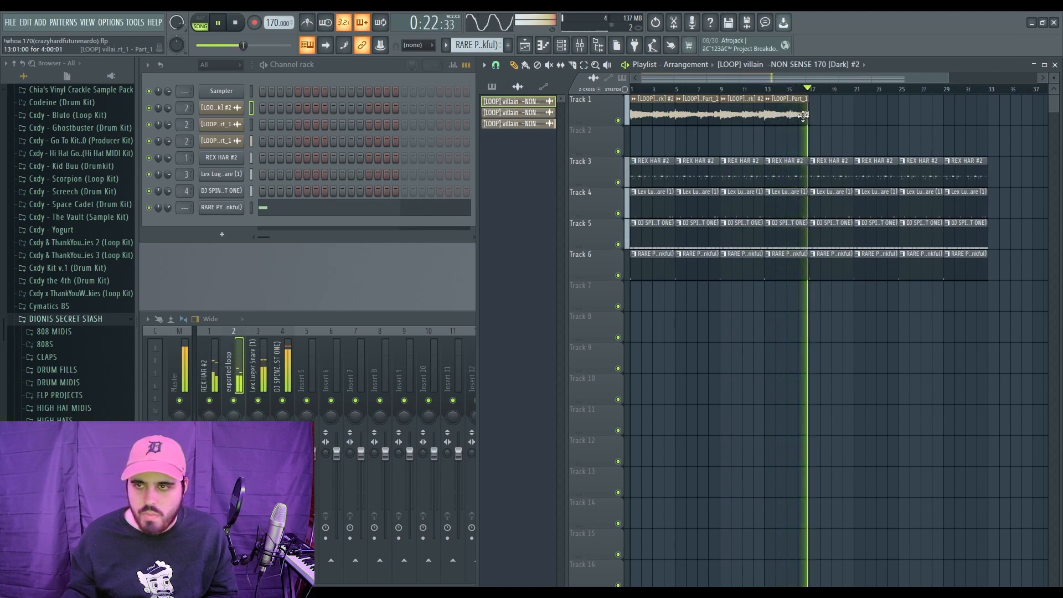
{"action": "left_click_drag", "start_coordinate": [823, 136], "coordinate": [670, 115]}
{"action": "key", "text": "ctrl+b"}
{"action": "left_click", "coordinate": [797, 145], "text": "ctrl"}
{"action": "key", "text": "space"}
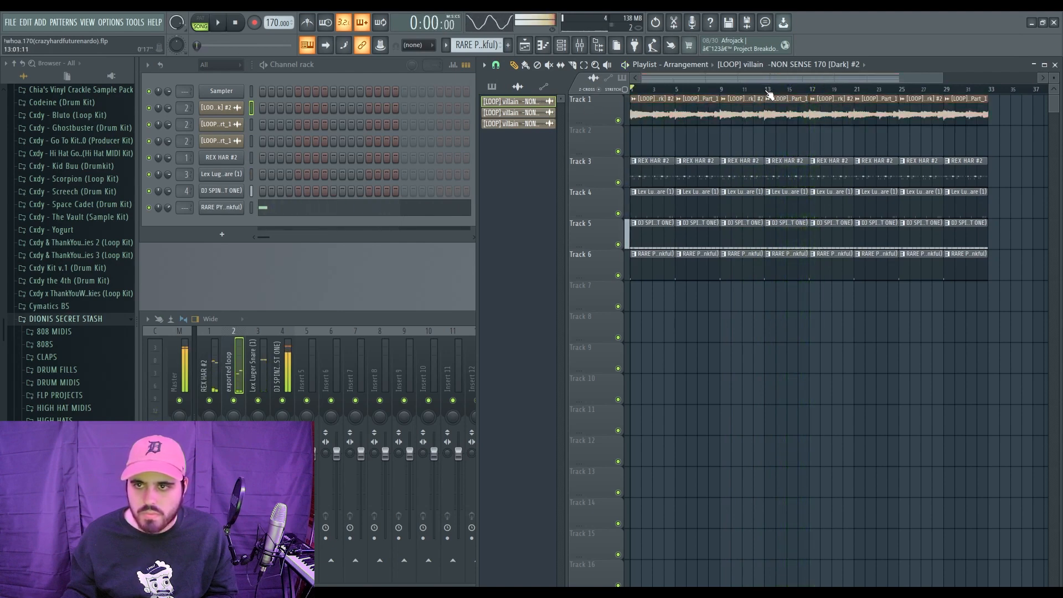
Change the pitch shift of the villain loop clip at bar 13 and audition the transition into it repeatedly.
{"action": "left_click", "coordinate": [769, 93]}
{"action": "double_click", "coordinate": [774, 114]}
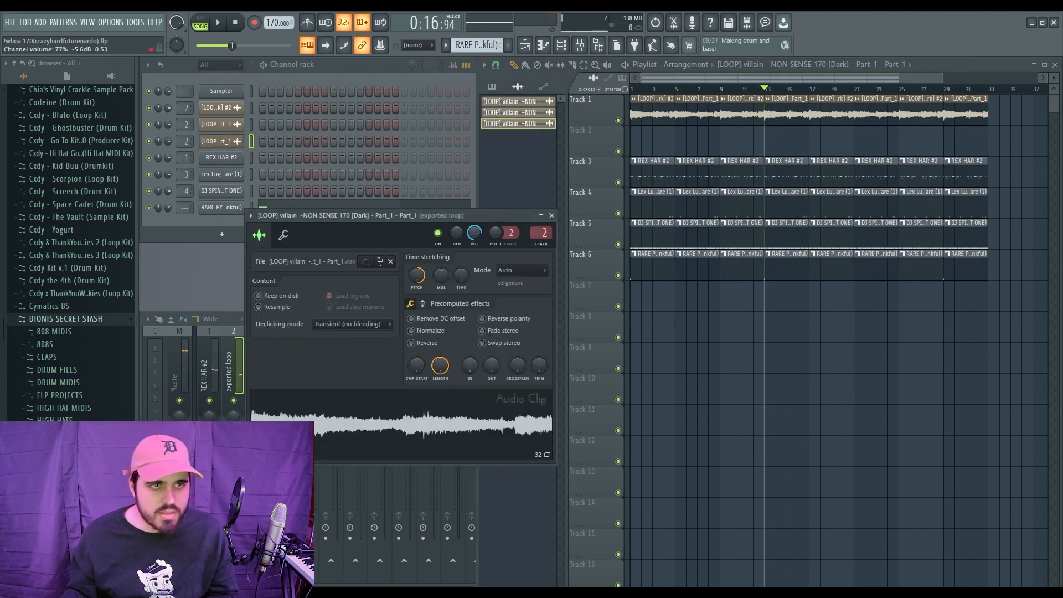
{"action": "key", "text": "space"}
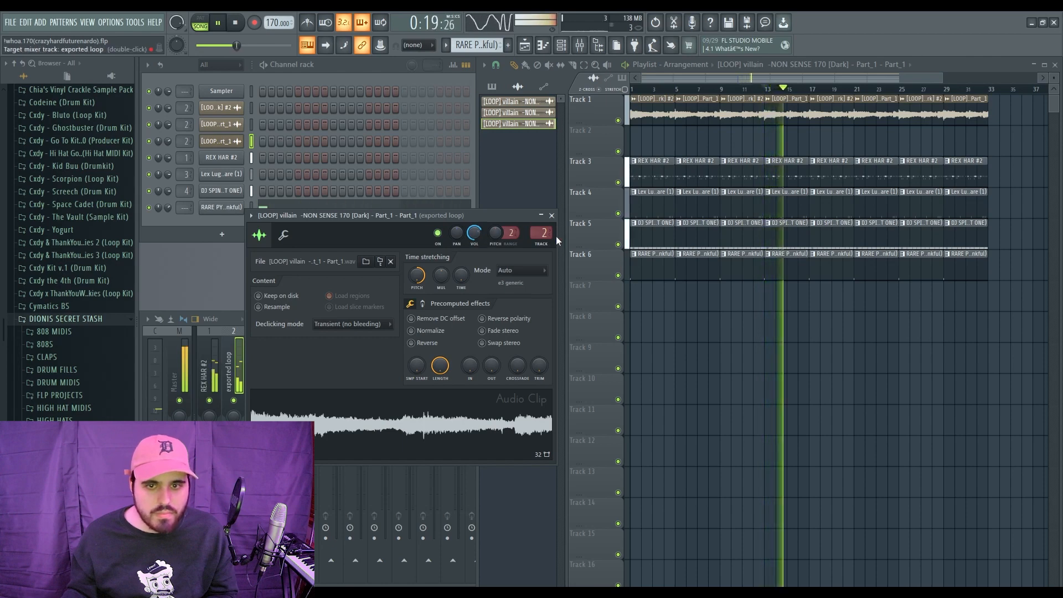
{"action": "key", "text": "space"}
{"action": "left_click", "coordinate": [552, 216]}
{"action": "key", "text": "space"}
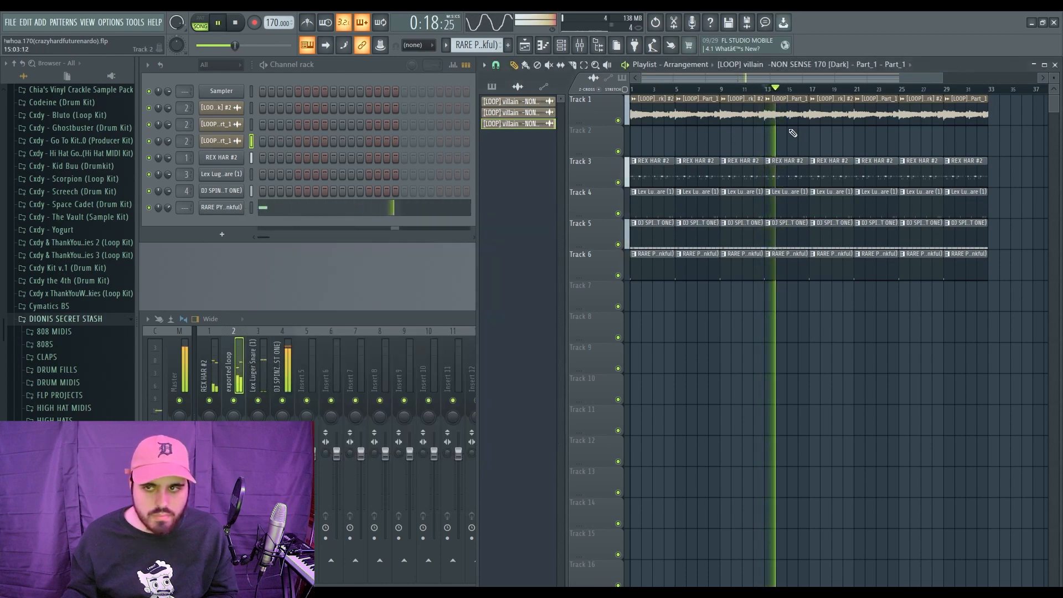
{"action": "key", "text": "space"}
{"action": "key", "text": "space"}
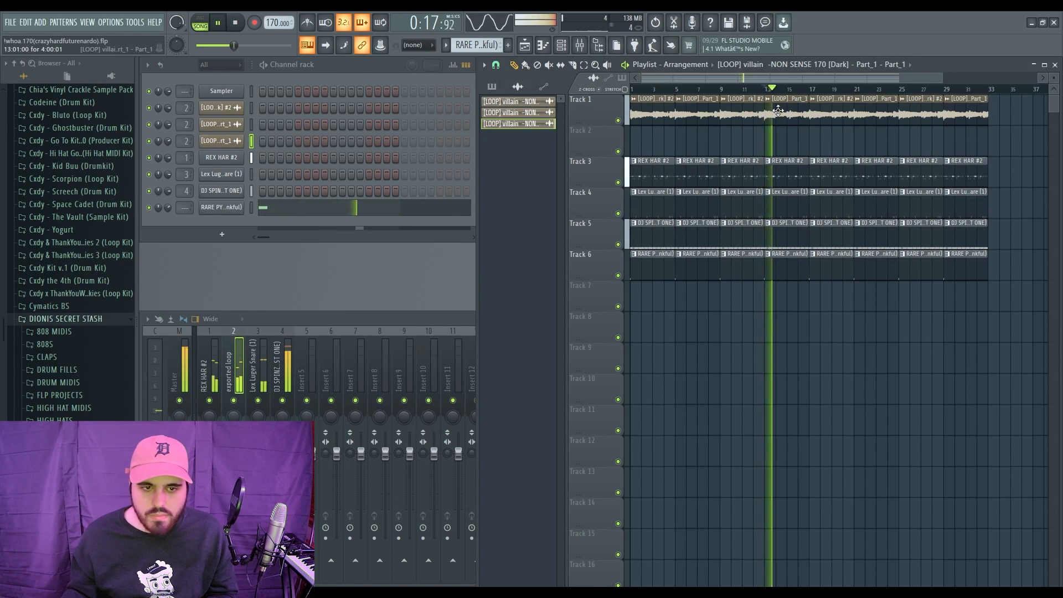
{"action": "key", "text": "space"}
Route the bar 13 loop clip to mixer track 5 and low-pass it at about 4356 Hz with Fruity parametric EQ 2.
{"action": "double_click", "coordinate": [778, 111]}
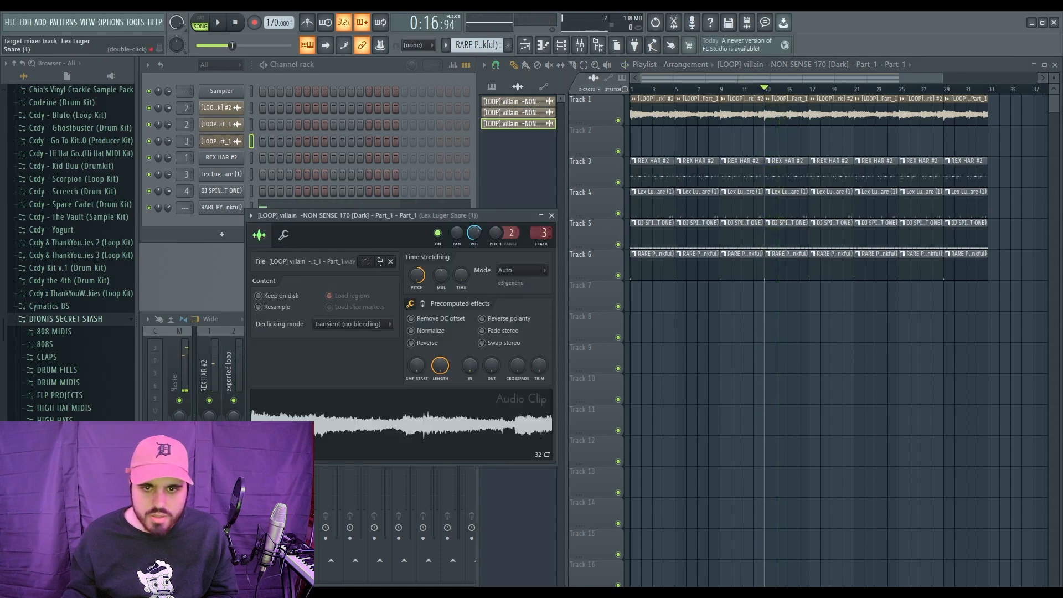
{"action": "double_click", "coordinate": [544, 237]}
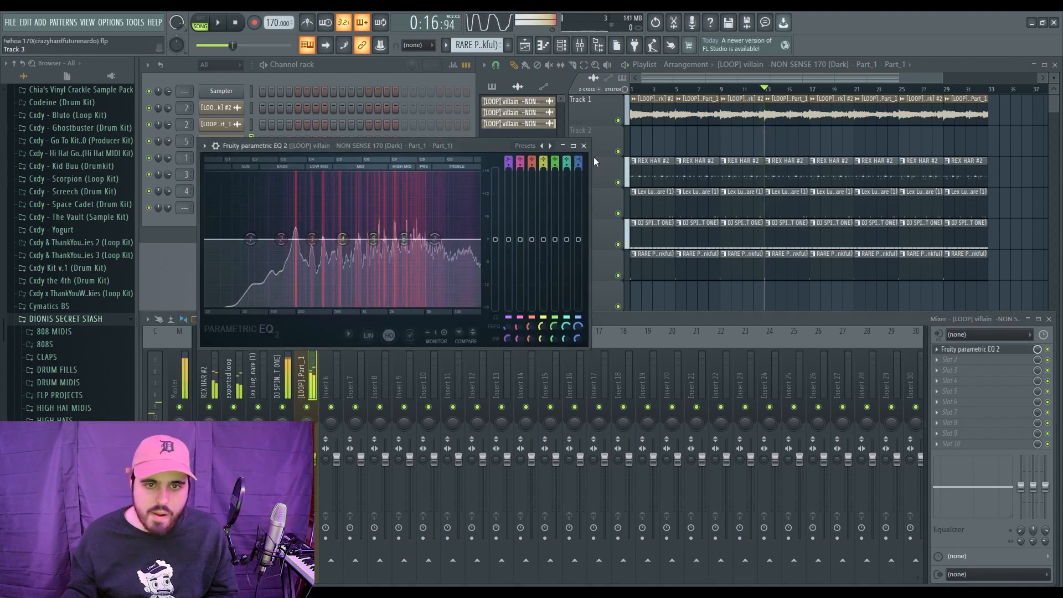
{"action": "mouse_move", "coordinate": [580, 161]}
{"action": "left_mouse_down"}
{"action": "mouse_move", "coordinate": [580, 181]}
{"action": "mouse_move", "coordinate": [579, 156]}
{"action": "left_mouse_up"}
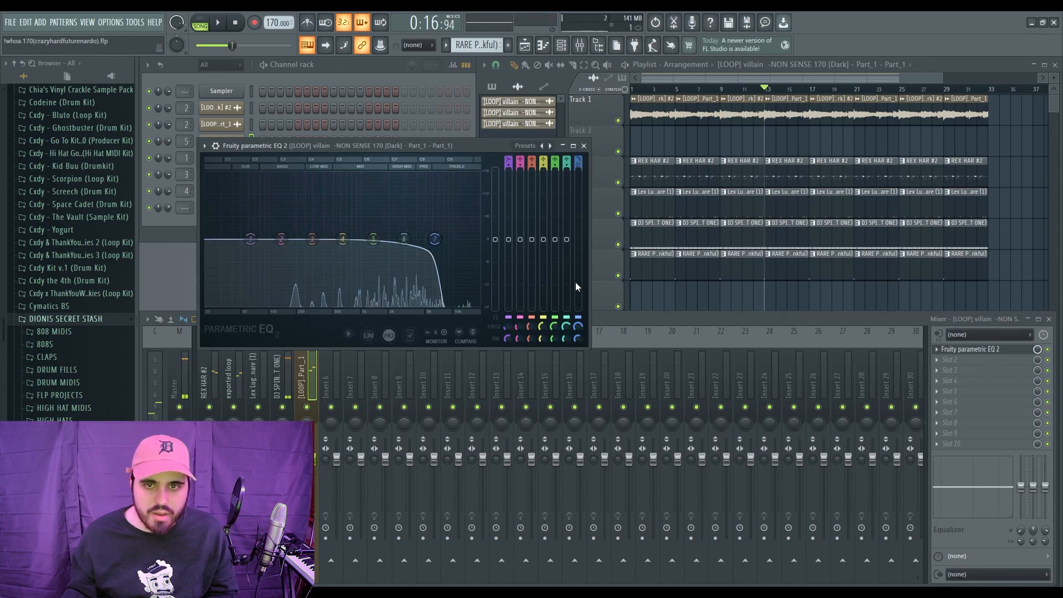
{"action": "key", "text": "space"}
{"action": "left_click_drag", "start_coordinate": [579, 323], "coordinate": [578, 330]}
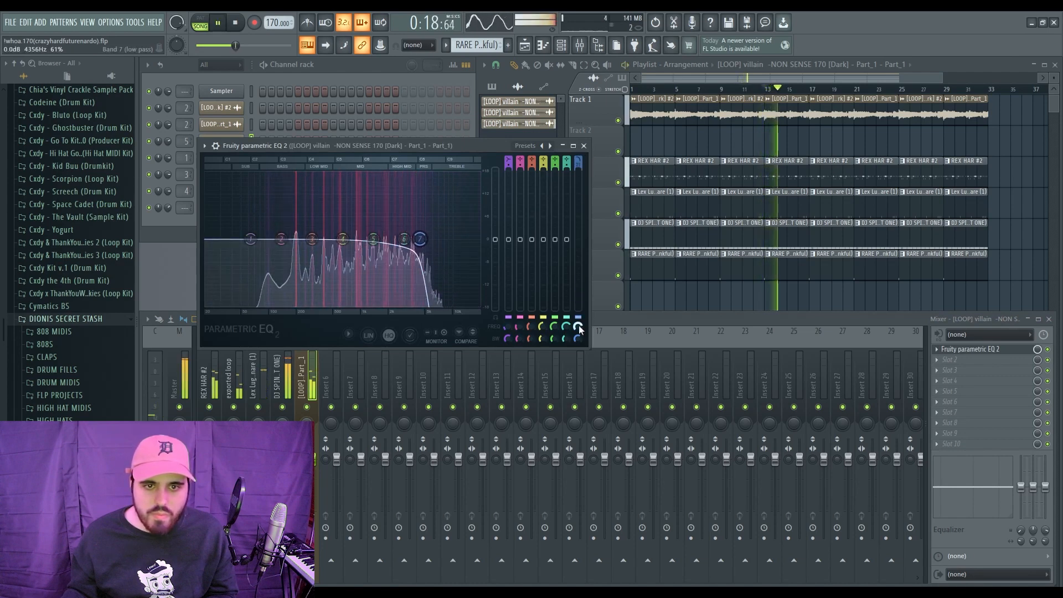
{"action": "left_click", "coordinate": [584, 145]}
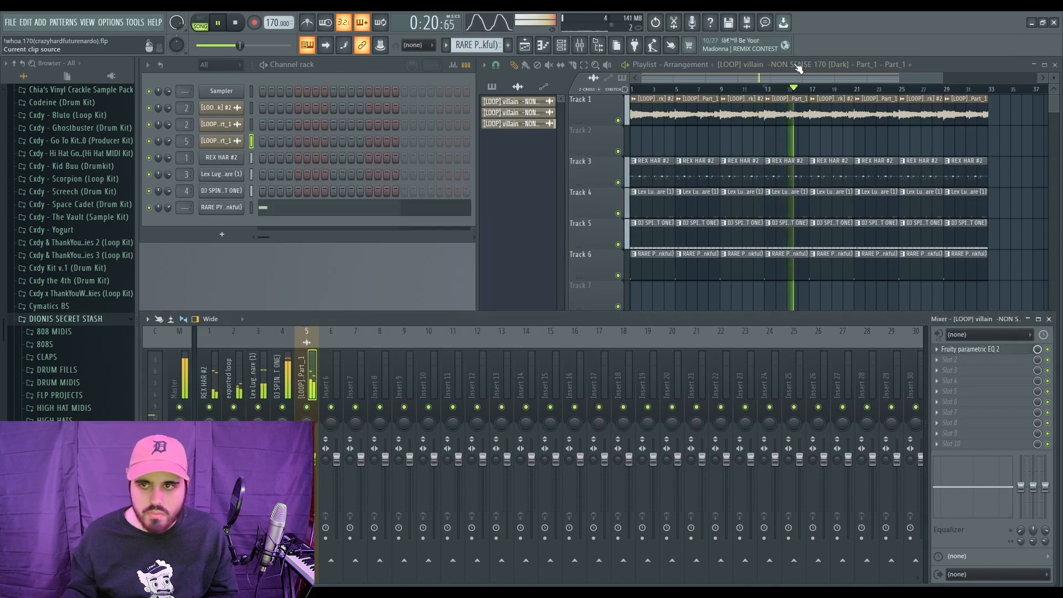
Play from bar 1 and delete the drum and 808 clips on Tracks 3 to 6 between bars 5 and 9.
{"action": "key", "text": "space"}
{"action": "left_click", "coordinate": [791, 81]}
{"action": "key", "text": "space"}
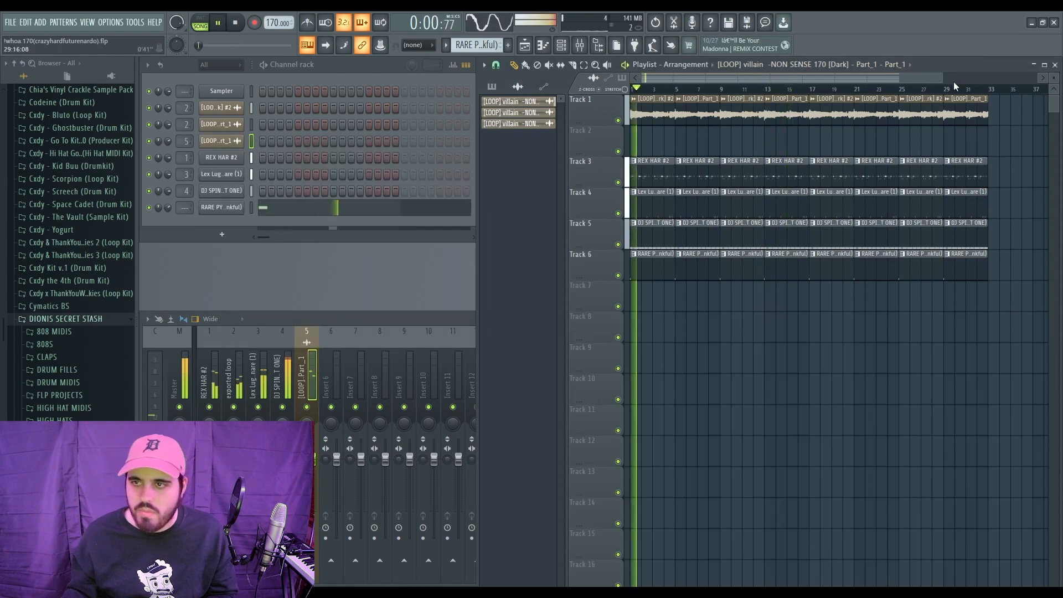
{"action": "mouse_move", "coordinate": [942, 81]}
{"action": "left_mouse_down"}
{"action": "mouse_move", "coordinate": [981, 83]}
{"action": "mouse_move", "coordinate": [965, 83]}
{"action": "left_mouse_up"}
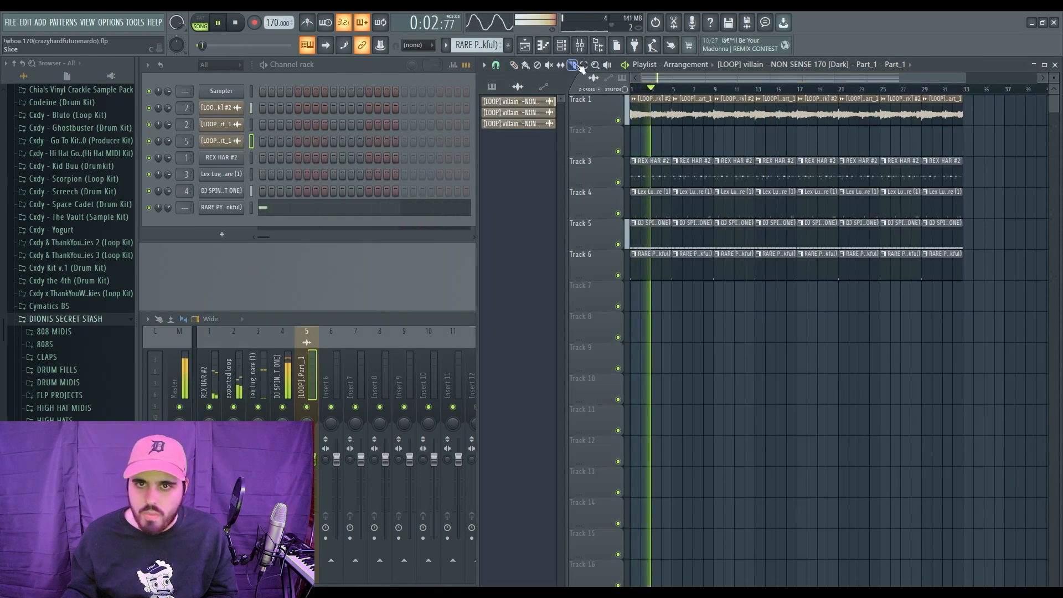
{"action": "left_click", "coordinate": [514, 65]}
{"action": "right_click", "coordinate": [692, 169]}
{"action": "right_click", "coordinate": [692, 201]}
{"action": "right_click", "coordinate": [692, 232]}
{"action": "right_click", "coordinate": [692, 262]}
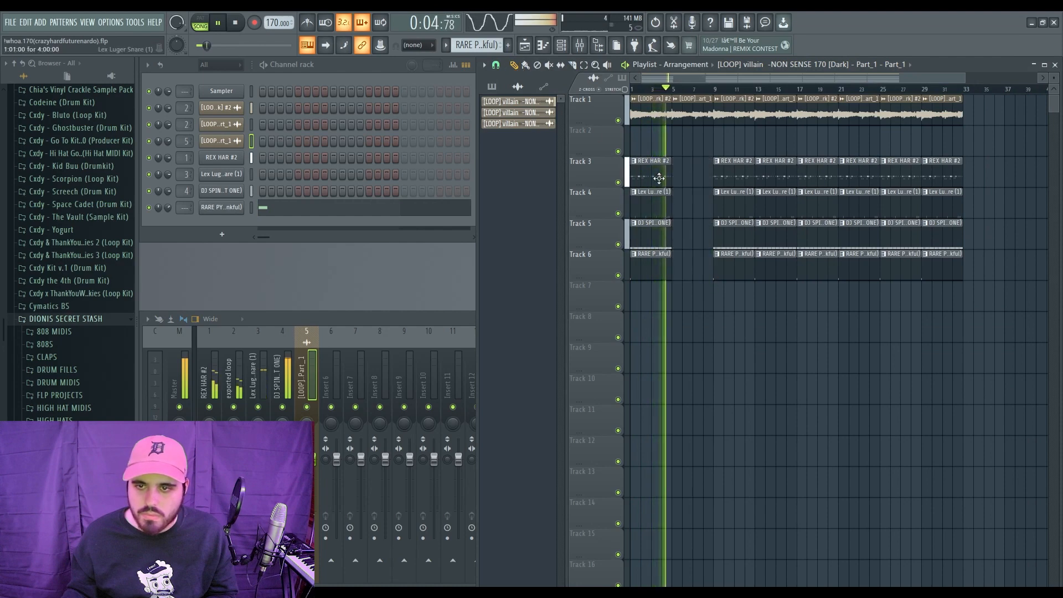
{"action": "key", "text": "space"}
Slice the first half of bar 3 out of the snare, 808 and hat clips on Tracks 4 to 6 and audition the gap.
{"action": "left_click_drag", "start_coordinate": [965, 82], "coordinate": [763, 72]}
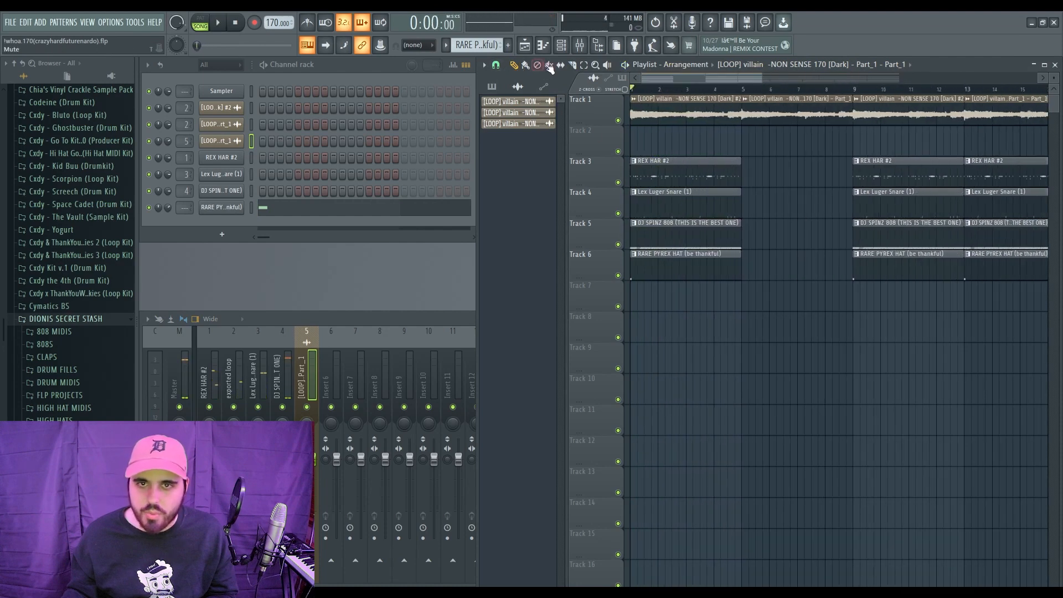
{"action": "key", "text": "space"}
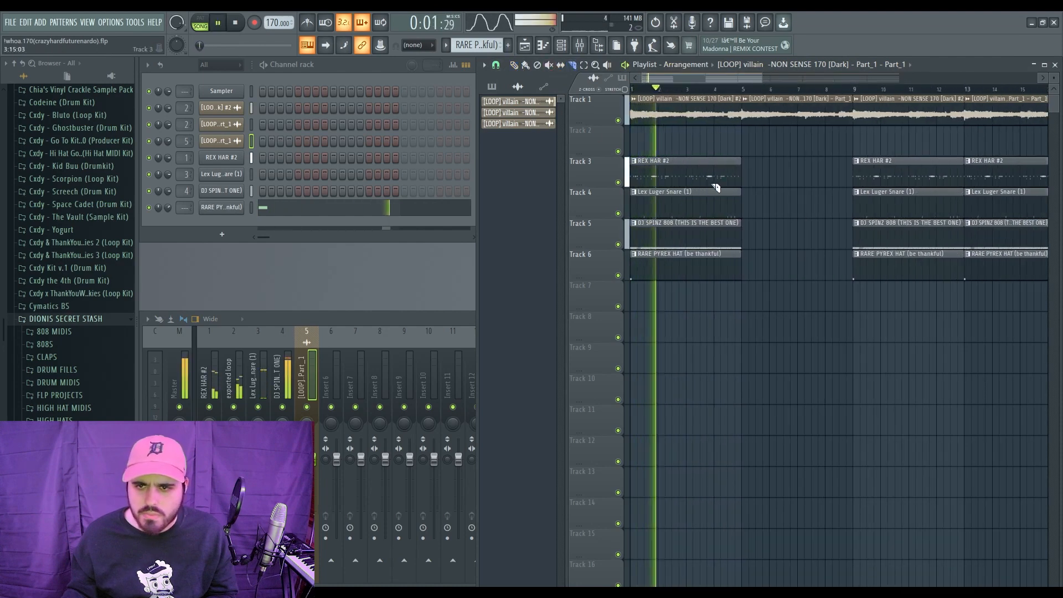
{"action": "key", "text": "space"}
{"action": "key", "text": "space"}
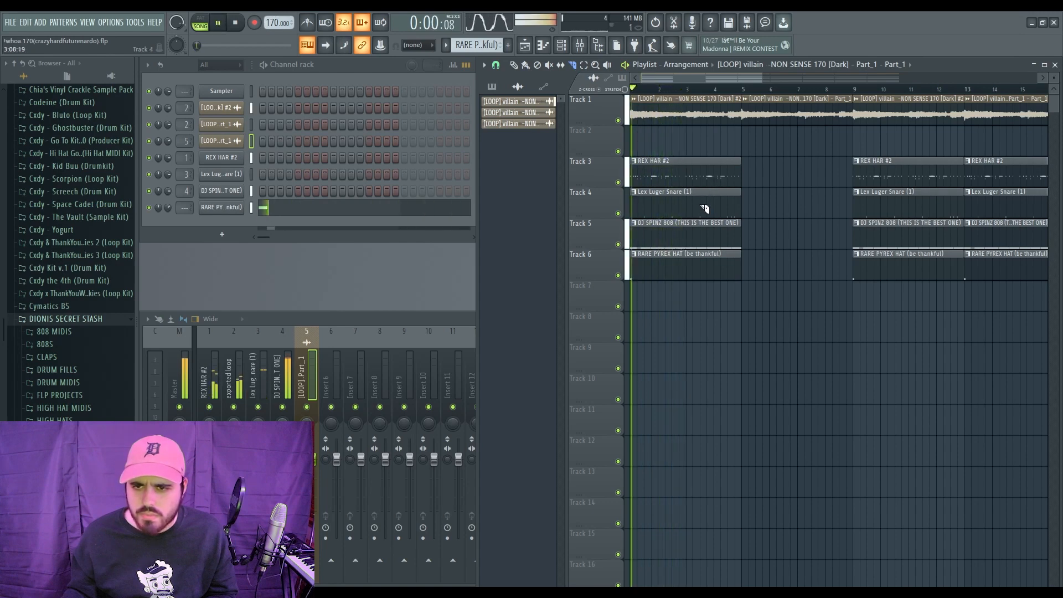
{"action": "scroll", "coordinate": [694, 204], "scroll_direction": "up", "scroll_amount": 3}
{"action": "scroll", "coordinate": [700, 206], "scroll_direction": "up", "scroll_amount": 2}
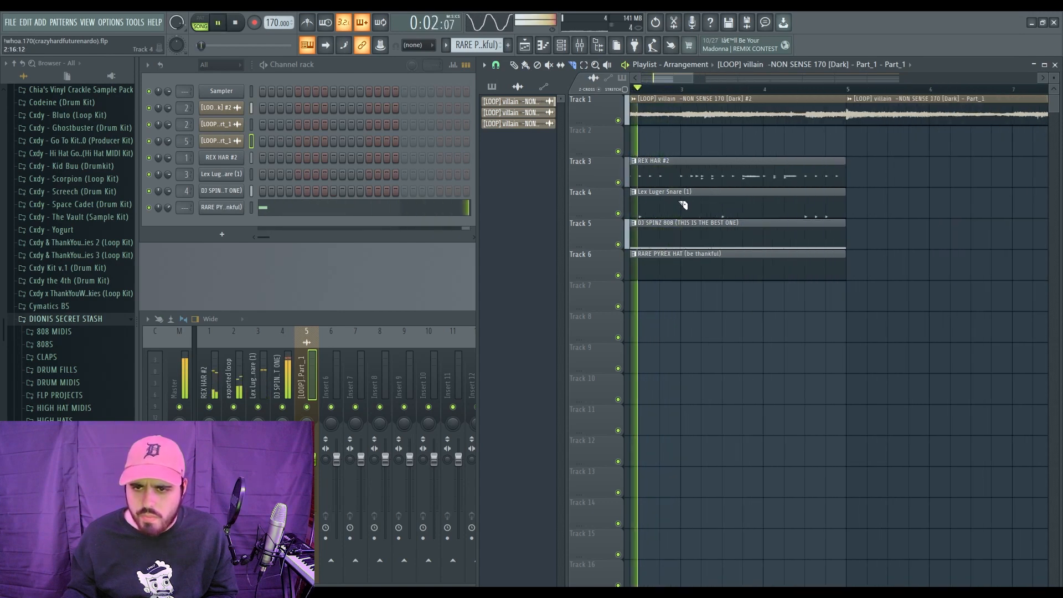
{"action": "left_click_drag", "start_coordinate": [682, 201], "coordinate": [723, 255]}
{"action": "key", "text": "space"}
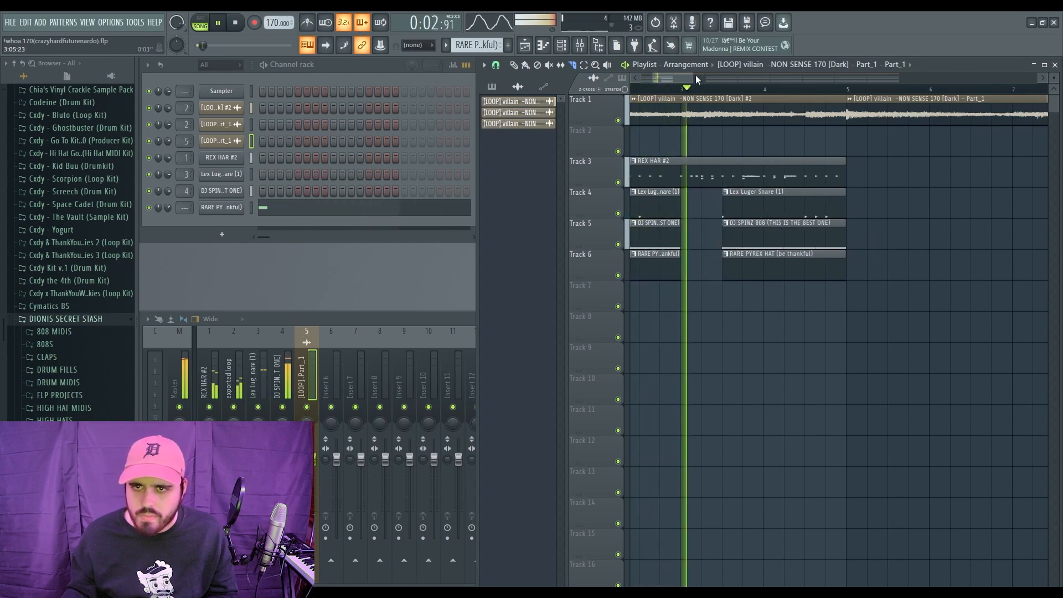
{"action": "key", "text": "space"}
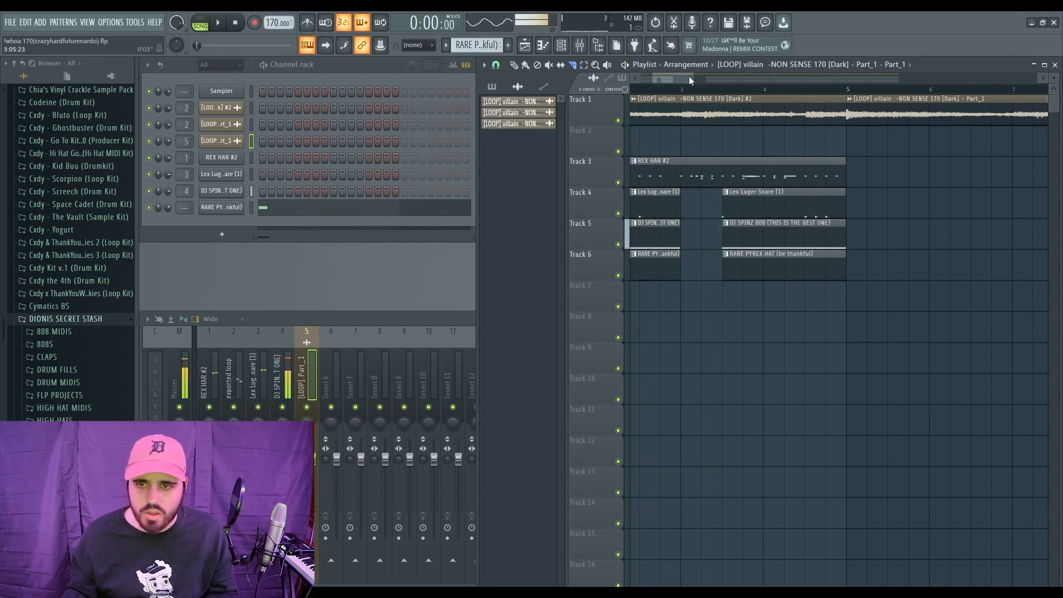
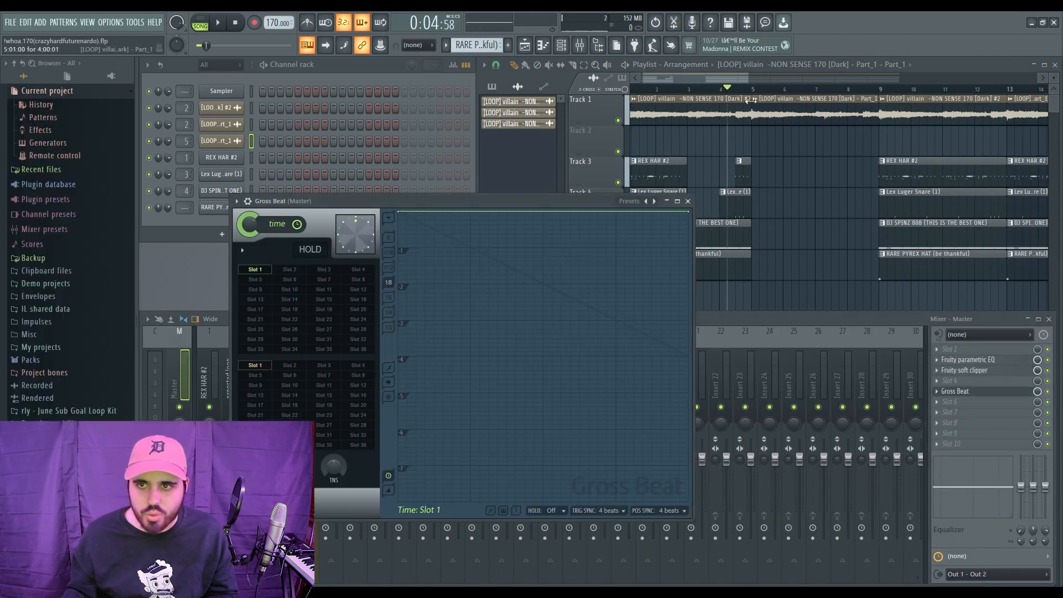
Select bar 4, load the Momentary preset in the master's Gross Beat, choose Vinyl Off and play from bar 4.
{"action": "scroll", "coordinate": [750, 100], "scroll_direction": "up", "scroll_amount": 2}
{"action": "left_click_drag", "start_coordinate": [754, 90], "coordinate": [718, 92]}
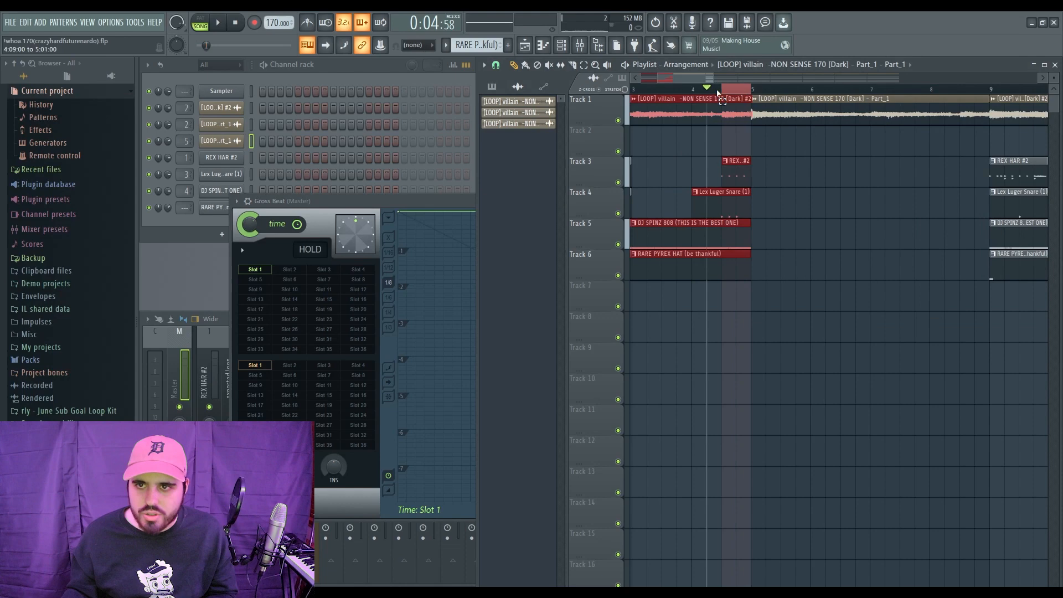
{"action": "left_click", "coordinate": [387, 212]}
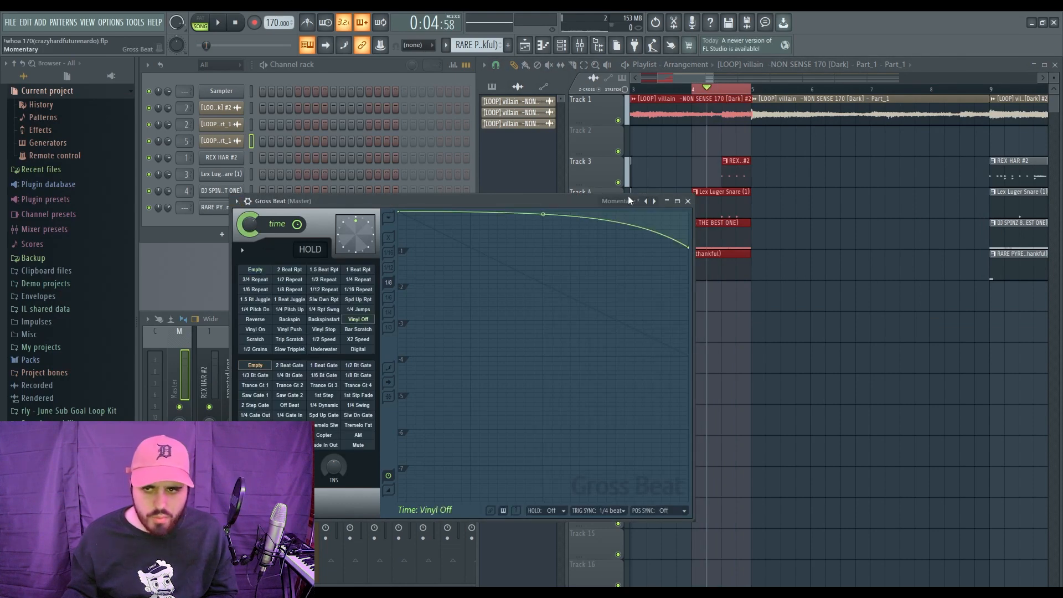
{"action": "key", "text": "space"}
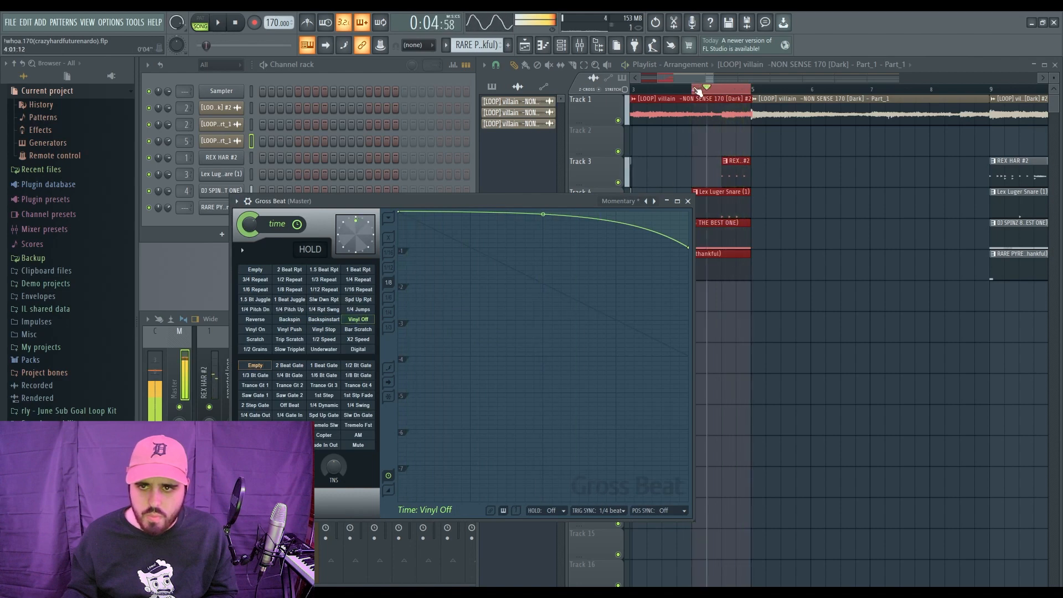
{"action": "left_click", "coordinate": [698, 91]}
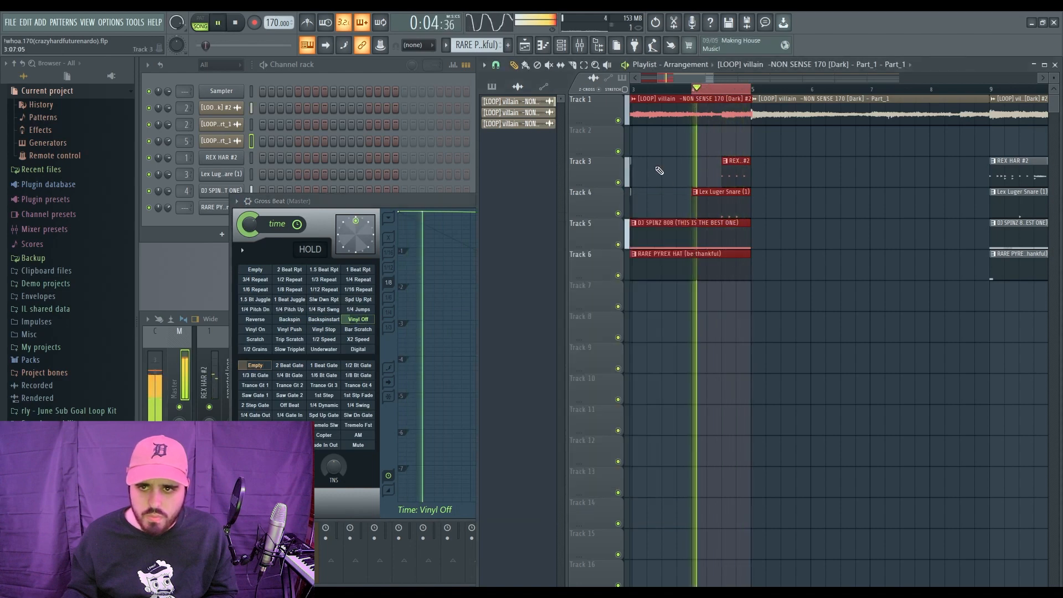
Close Gross Beat and add an automation clip for its mix level over bar 4 on Track 2.
{"action": "left_click", "coordinate": [449, 200]}
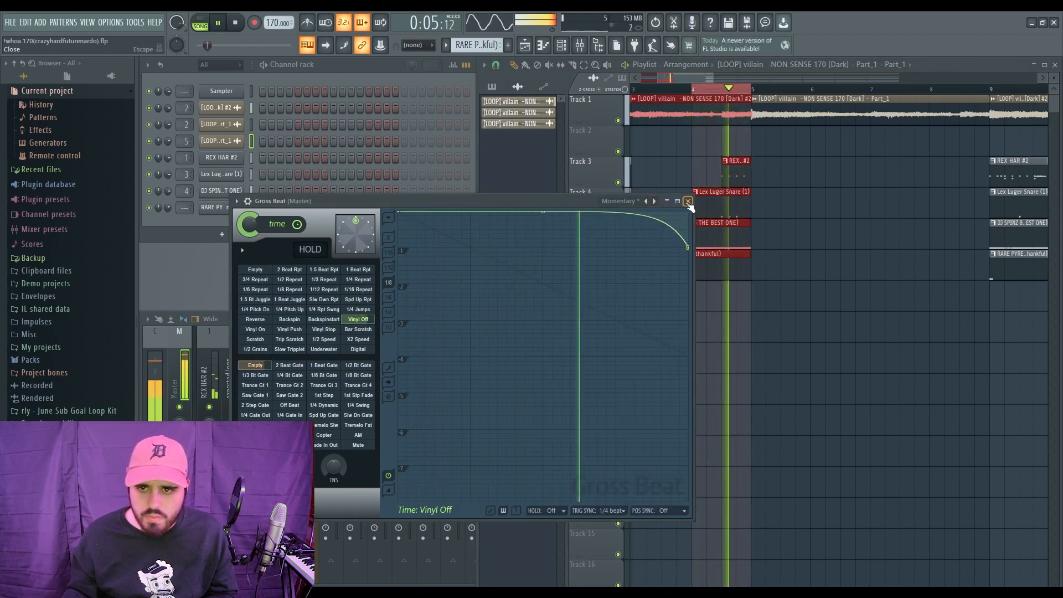
{"action": "left_click", "coordinate": [687, 201]}
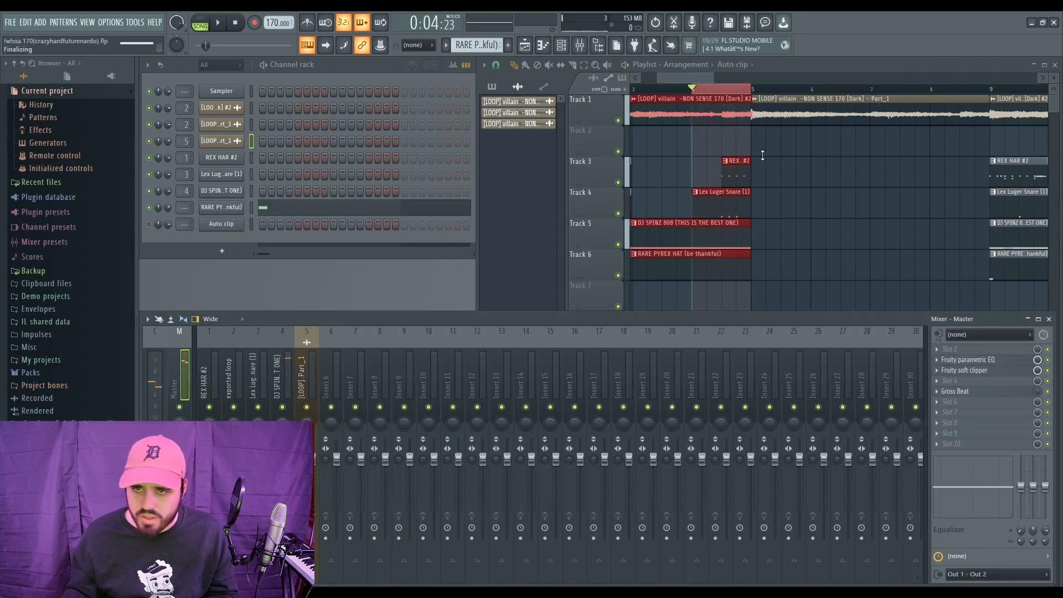
{"action": "left_click", "coordinate": [693, 140]}
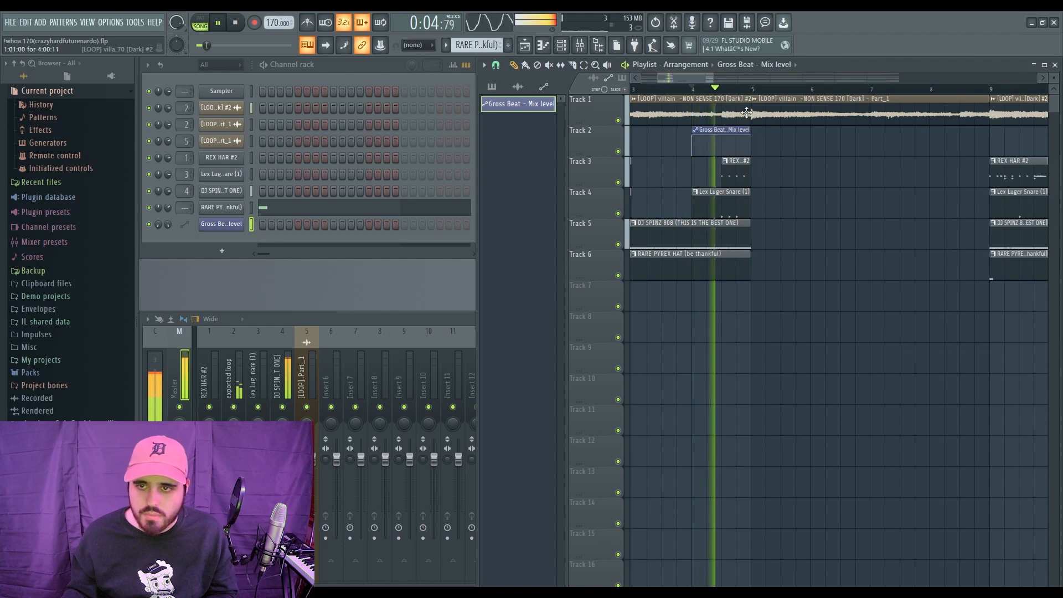
{"action": "scroll", "coordinate": [754, 79], "scroll_direction": "down", "scroll_amount": 4}
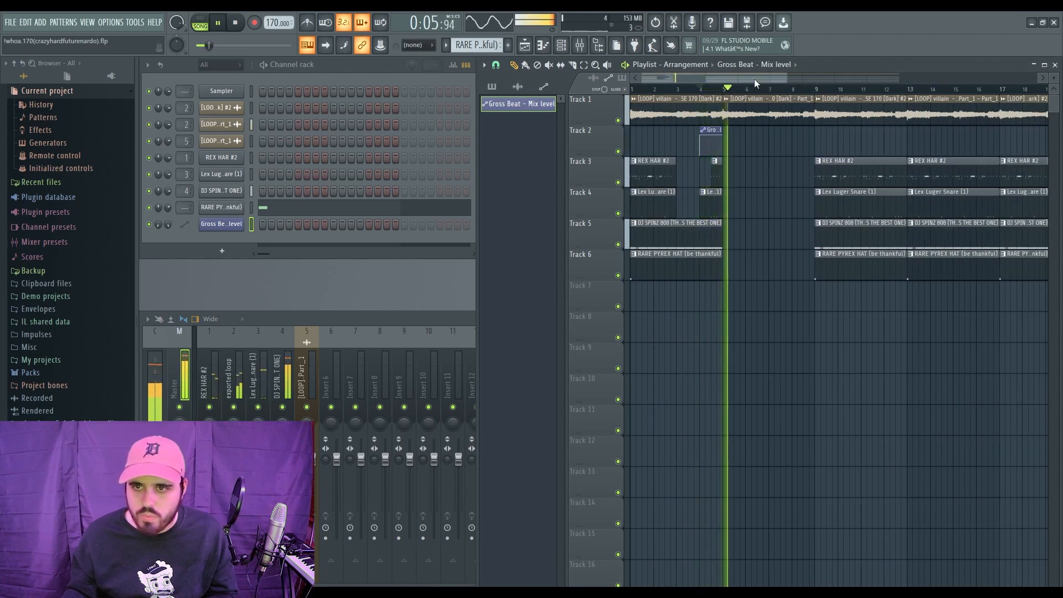
{"action": "scroll", "coordinate": [754, 78], "scroll_direction": "down", "scroll_amount": 2}
Place a Lex Luger Snare clip on Track 4 from bar 5 to bar 9 and resume playback.
{"action": "key", "text": "space"}
{"action": "left_click", "coordinate": [746, 171]}
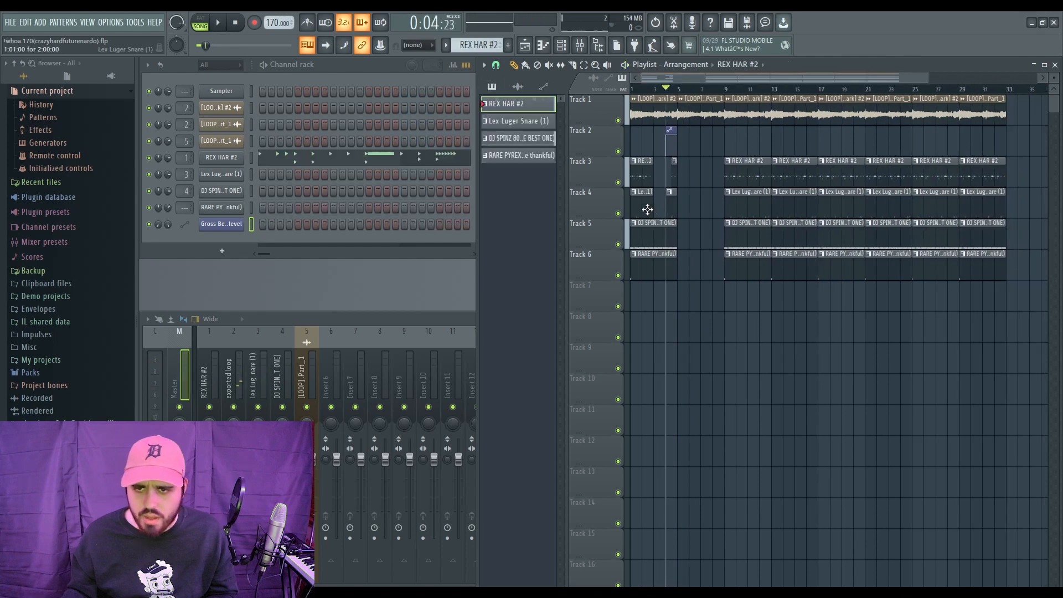
{"action": "left_click", "coordinate": [648, 209]}
{"action": "left_click", "coordinate": [712, 209]}
{"action": "key", "text": "space"}
Place a REX HAR #2 clip on Track 3 at bar 5 and trim its start to bar 7.
{"action": "left_click", "coordinate": [747, 180]}
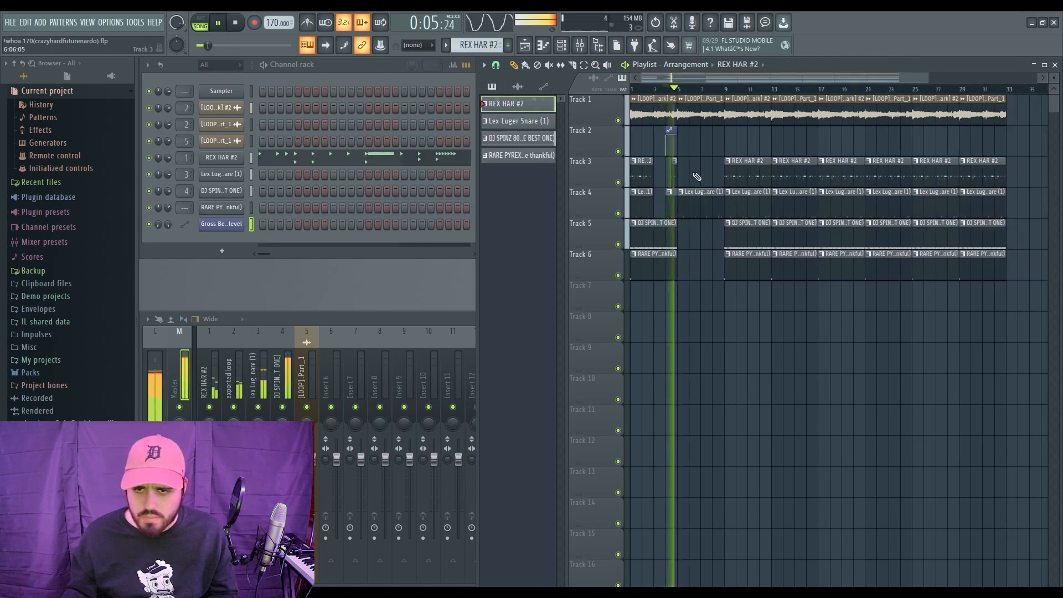
{"action": "left_click", "coordinate": [678, 166]}
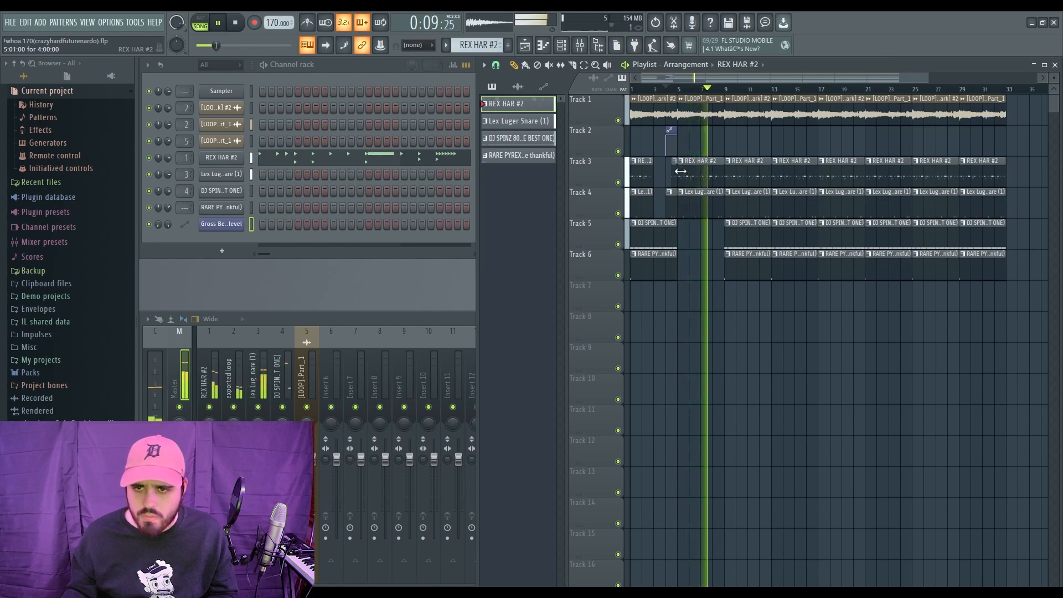
{"action": "left_click_drag", "start_coordinate": [679, 166], "coordinate": [702, 170]}
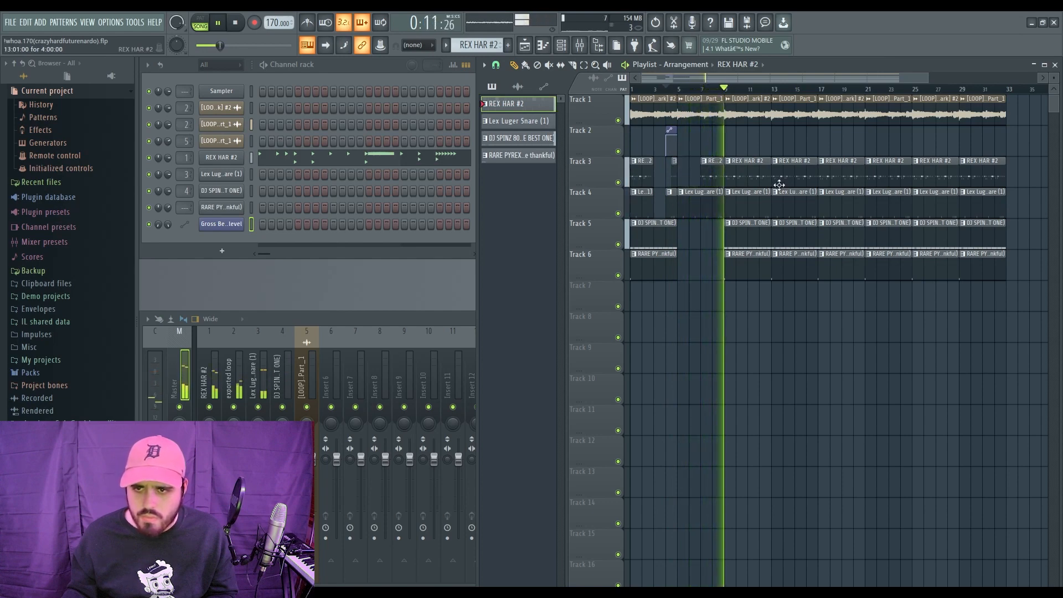
Slice off the end of the Track 3 REX HAR #2 clip just before bar 9 and audition the gap.
{"action": "left_click", "coordinate": [716, 89]}
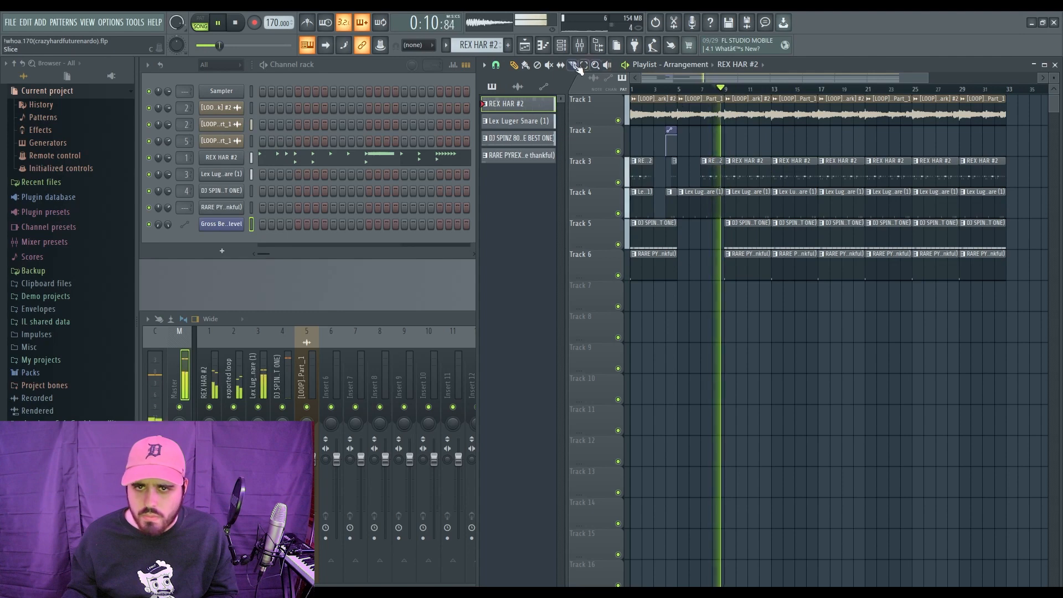
{"action": "key", "text": "space"}
{"action": "scroll", "coordinate": [716, 182], "scroll_direction": "up", "scroll_amount": 8}
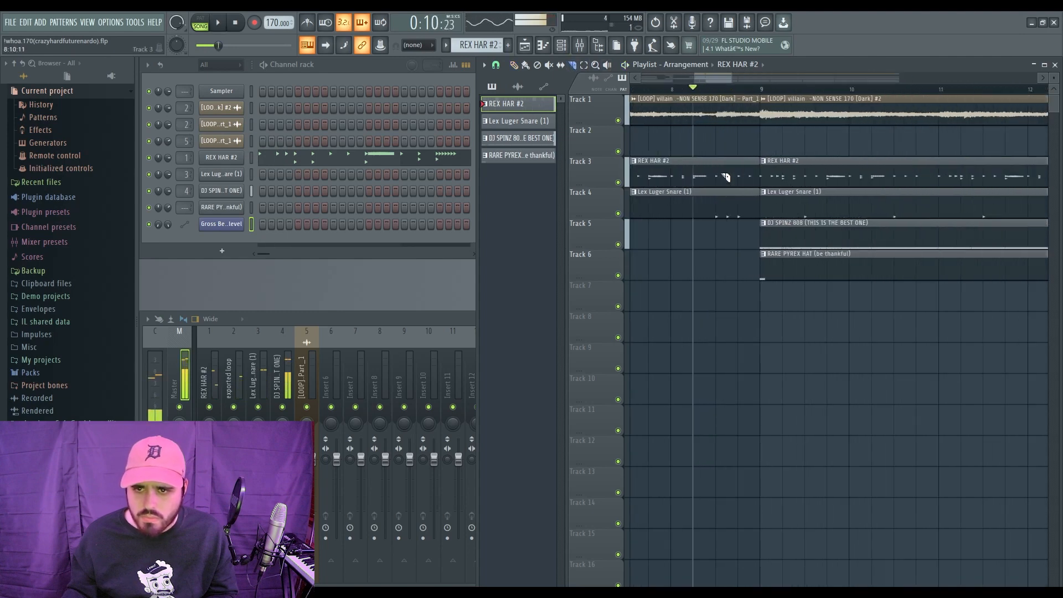
{"action": "scroll", "coordinate": [697, 199], "scroll_direction": "down", "scroll_amount": 8}
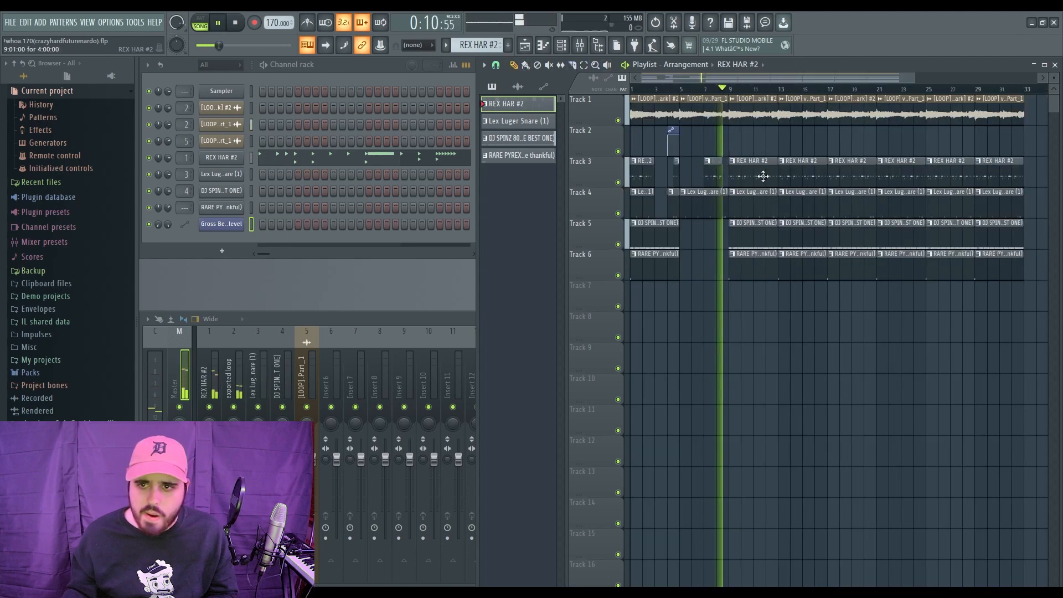
{"action": "key", "text": "space"}
Lower the last note of the Lex Luger Snare pattern's closing roll to B4 and audition it.
{"action": "double_click", "coordinate": [697, 200]}
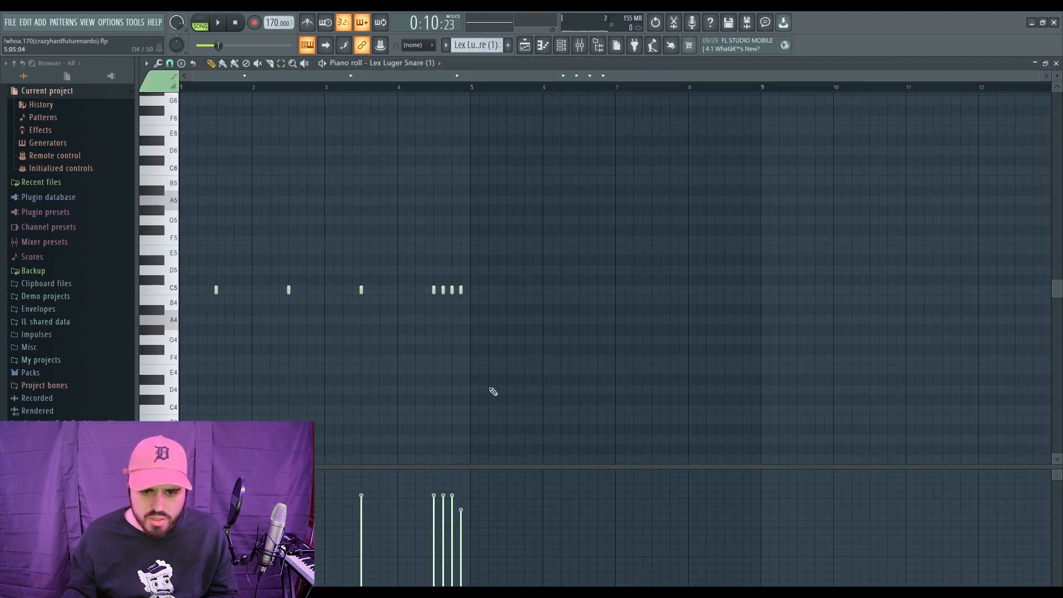
{"action": "key", "text": "space"}
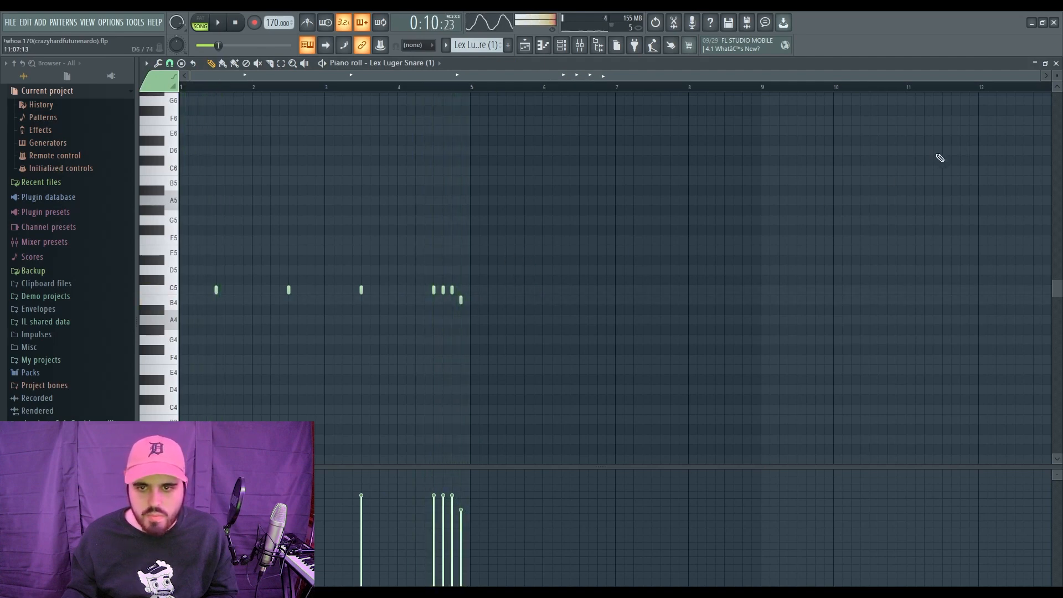
{"action": "key", "text": "space"}
{"action": "key", "text": "space"}
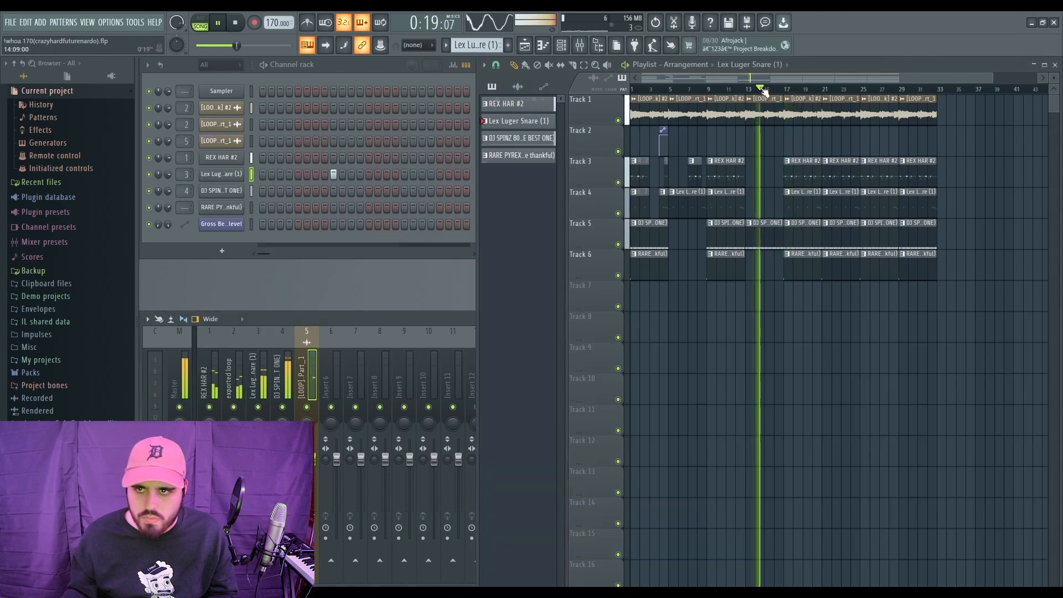
Make the DJ SPINZ 808 clip at bar 13 on Track 5 a unique pattern.
{"action": "scroll", "coordinate": [778, 257], "scroll_direction": "up", "scroll_amount": 3}
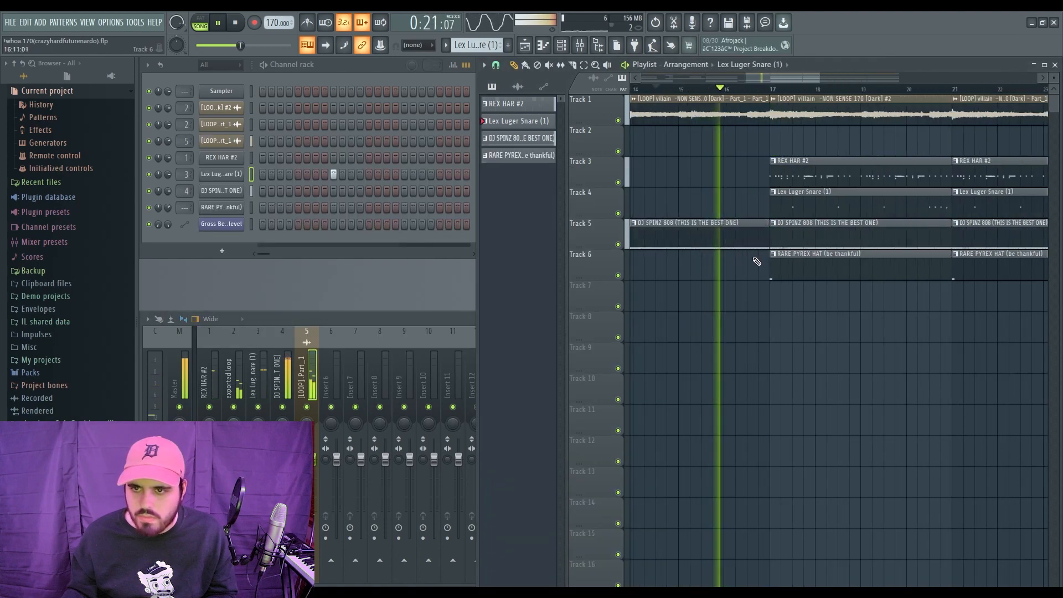
{"action": "key", "text": "space"}
{"action": "scroll", "coordinate": [783, 75], "scroll_direction": "up", "scroll_amount": 2}
{"action": "left_click_drag", "start_coordinate": [783, 75], "coordinate": [772, 75]}
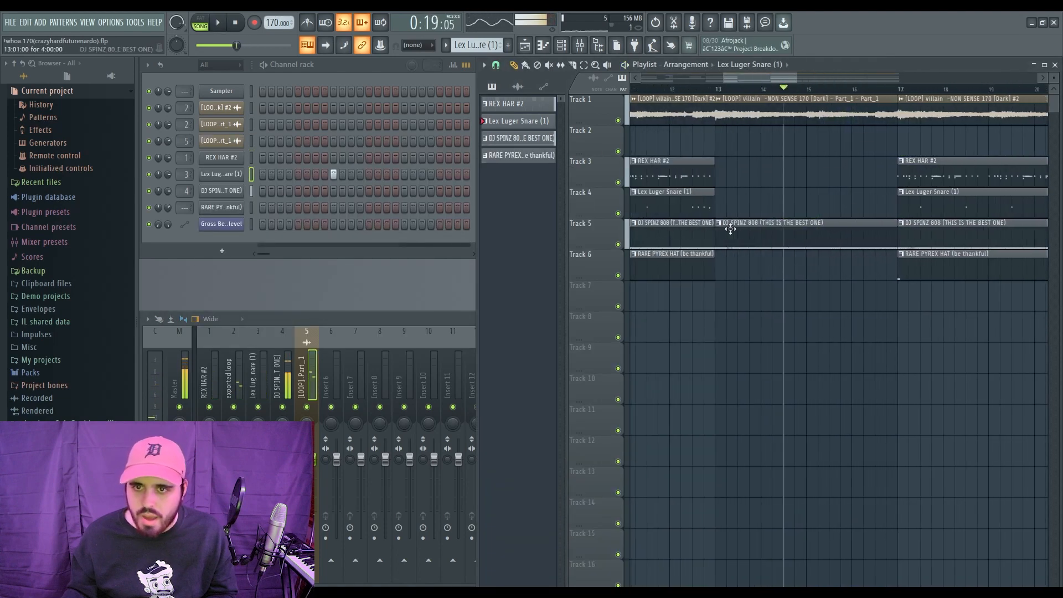
{"action": "left_click", "coordinate": [722, 224]}
In the unique 808 pattern, shorten the last note, add another C5 note up to bar 5, and audition the section from about bar 14.
{"action": "double_click", "coordinate": [867, 224]}
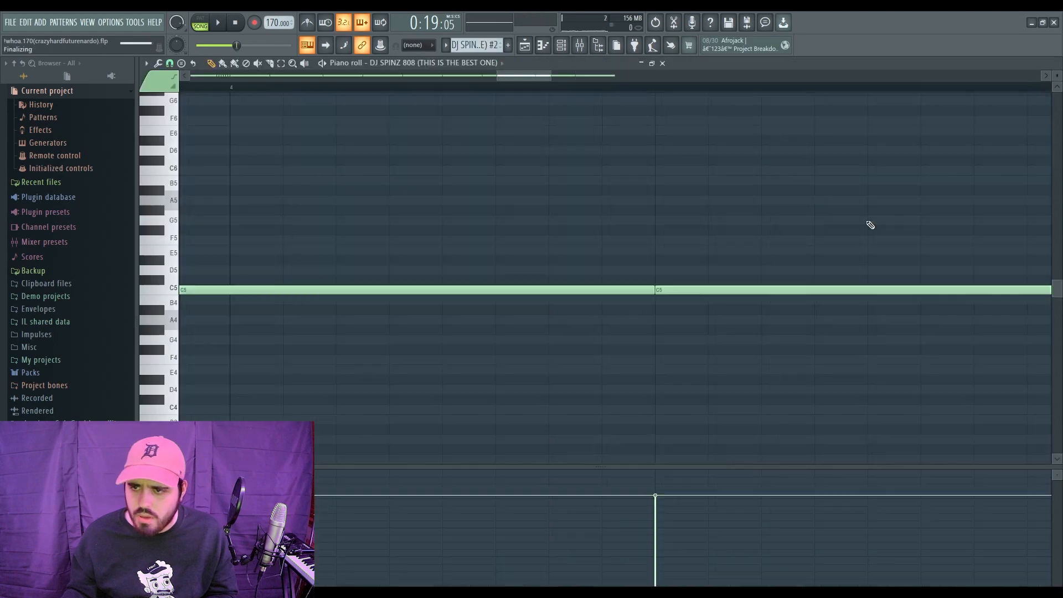
{"action": "left_click_drag", "start_coordinate": [710, 72], "coordinate": [390, 80]}
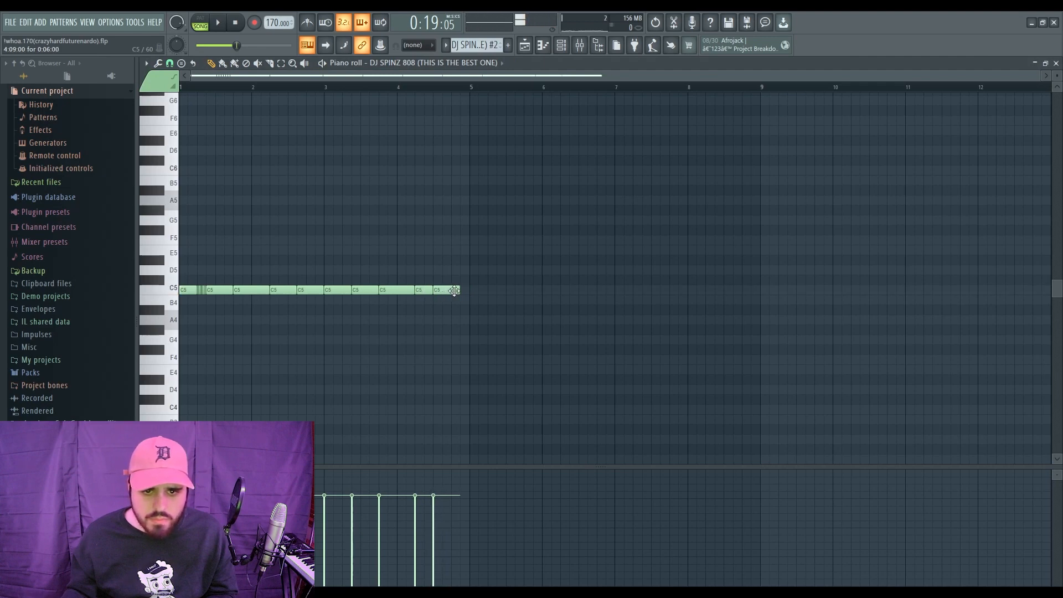
{"action": "key", "text": "space"}
{"action": "left_click_drag", "start_coordinate": [458, 290], "coordinate": [450, 290]}
{"action": "left_click", "coordinate": [455, 290]}
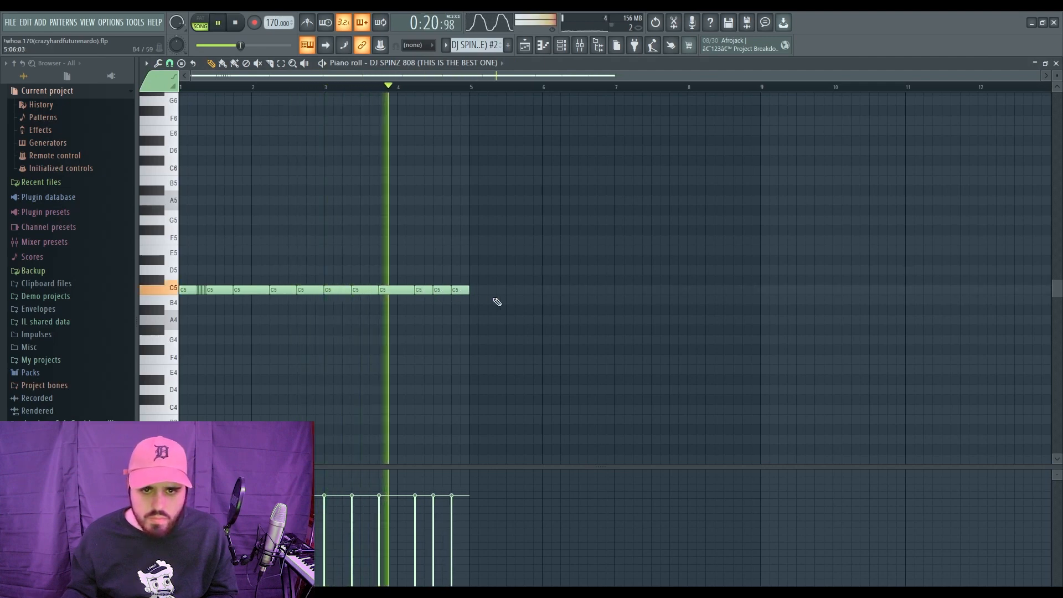
{"action": "left_click", "coordinate": [1055, 64]}
{"action": "left_click", "coordinate": [781, 88]}
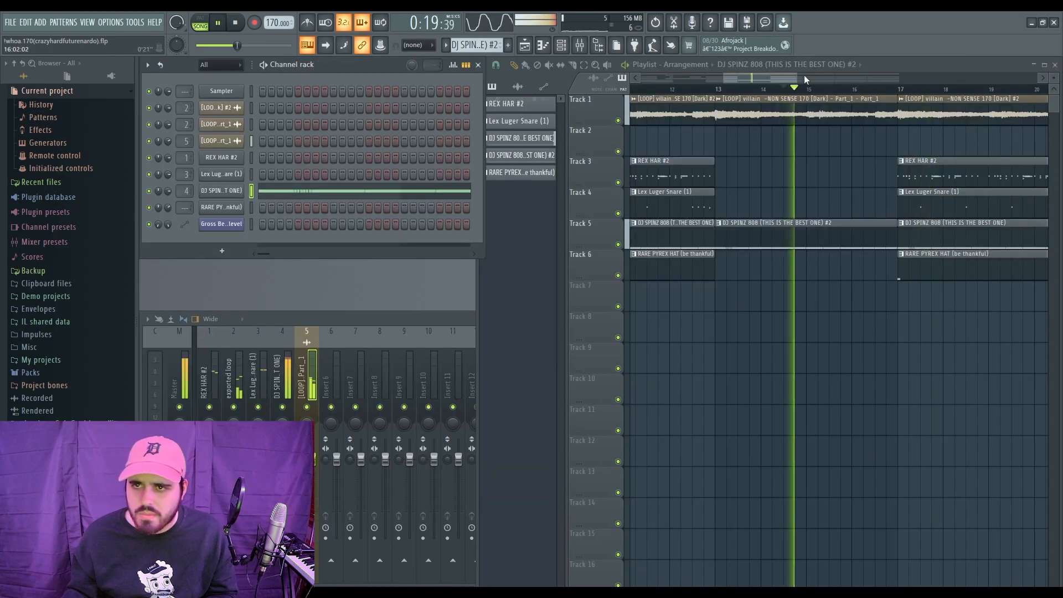
Play from about bar 19, delete the REX HAR #2 clip at bar 21 and the Track 3, 4 and 6 clips at bar 29.
{"action": "left_click_drag", "start_coordinate": [797, 77], "coordinate": [852, 76]}
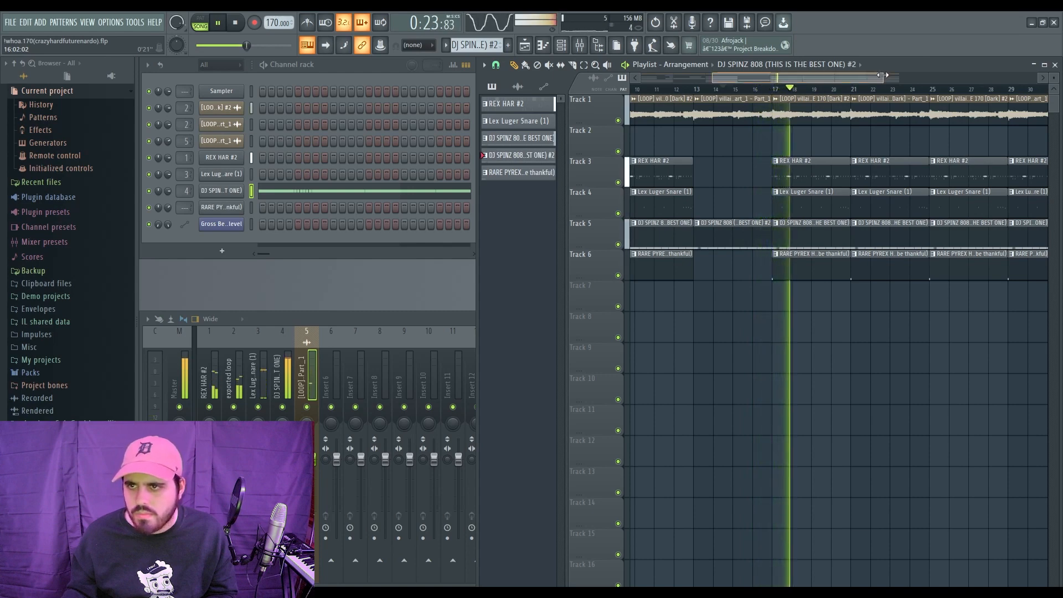
{"action": "left_click_drag", "start_coordinate": [883, 74], "coordinate": [944, 76]}
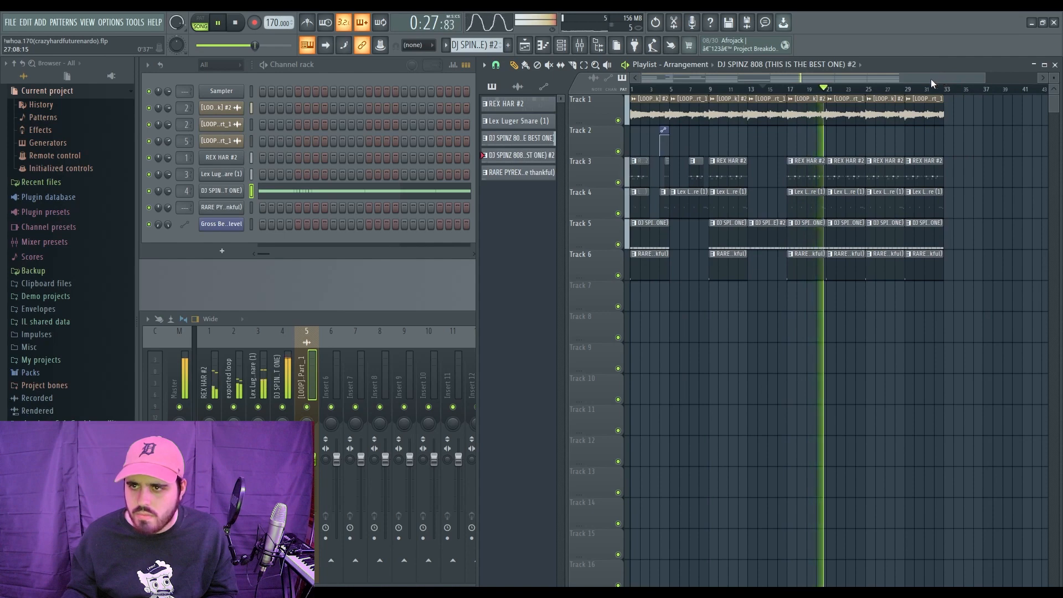
{"action": "left_click", "coordinate": [813, 90]}
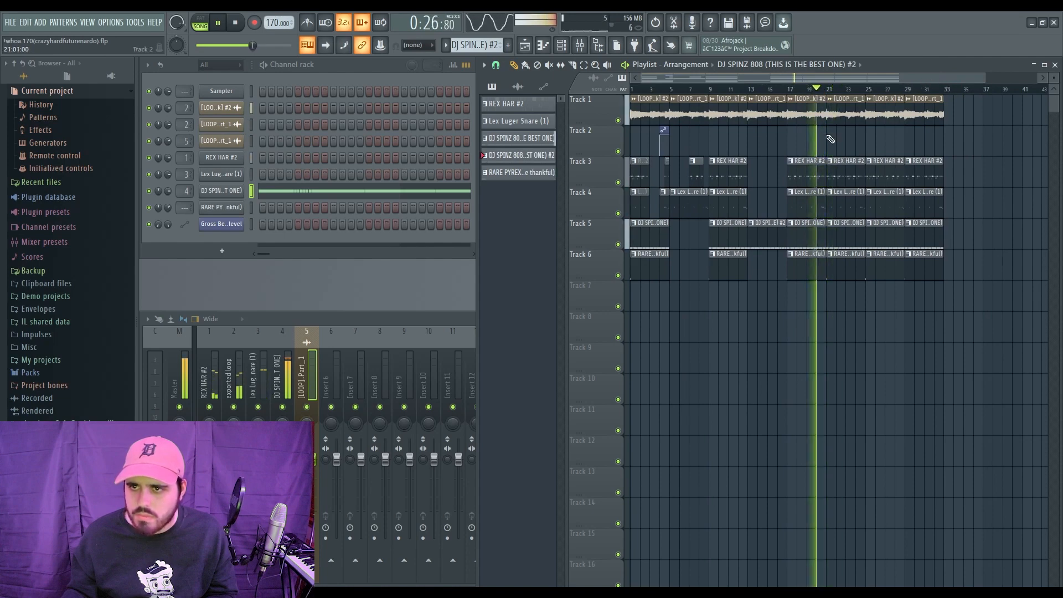
{"action": "right_click", "coordinate": [846, 183]}
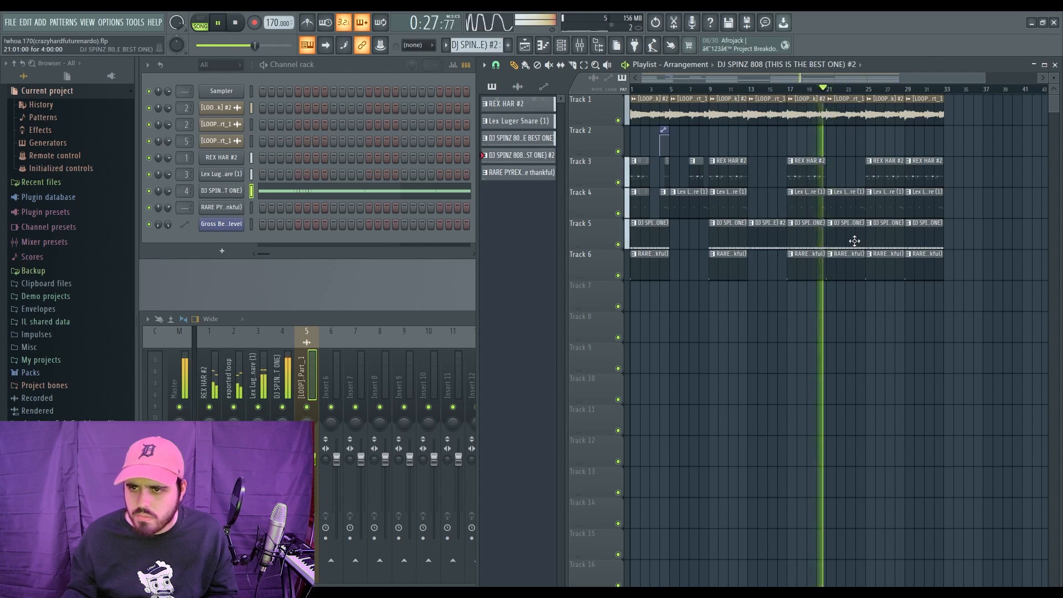
{"action": "right_click", "coordinate": [849, 238]}
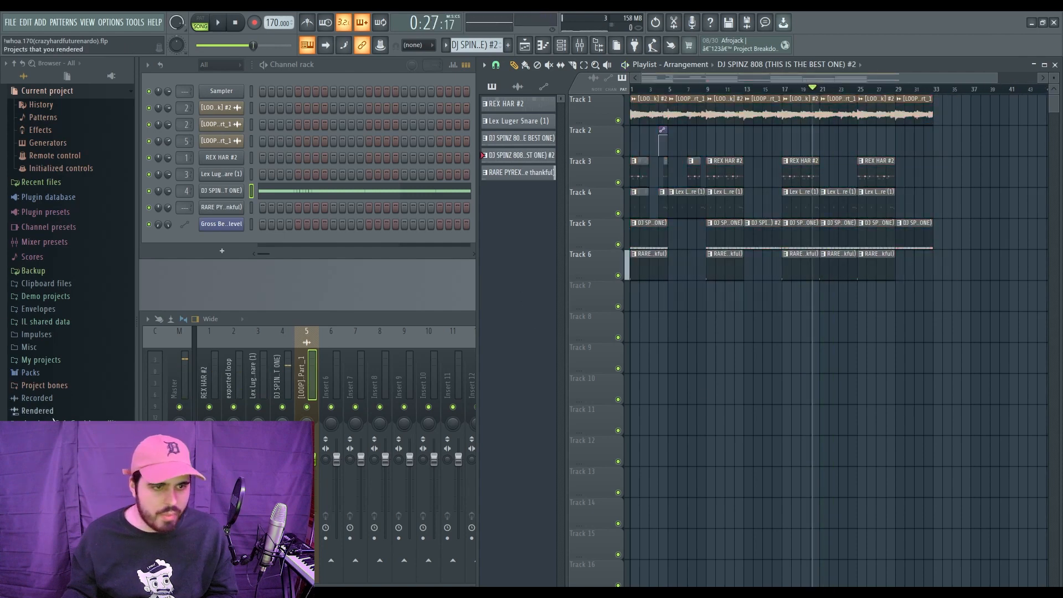
Find the rly x faded 10k mega kit among the sample packs and open its Drums FX folder.
{"action": "scroll", "coordinate": [83, 340], "scroll_direction": "down", "scroll_amount": 14}
{"action": "scroll", "coordinate": [72, 248], "scroll_direction": "down", "scroll_amount": 3}
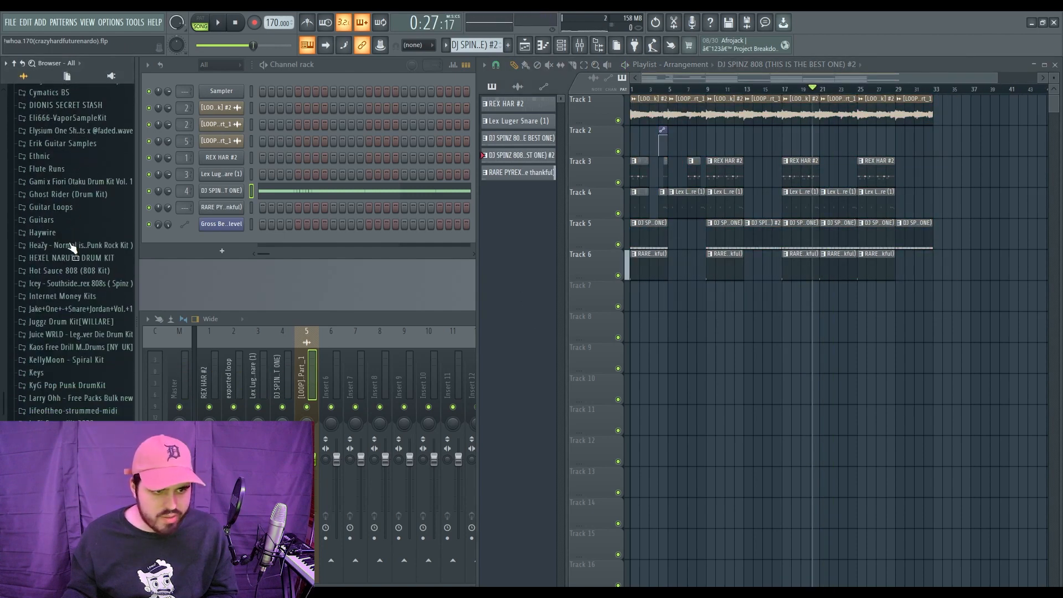
{"action": "scroll", "coordinate": [69, 249], "scroll_direction": "down", "scroll_amount": 3}
{"action": "scroll", "coordinate": [102, 395], "scroll_direction": "down", "scroll_amount": 10}
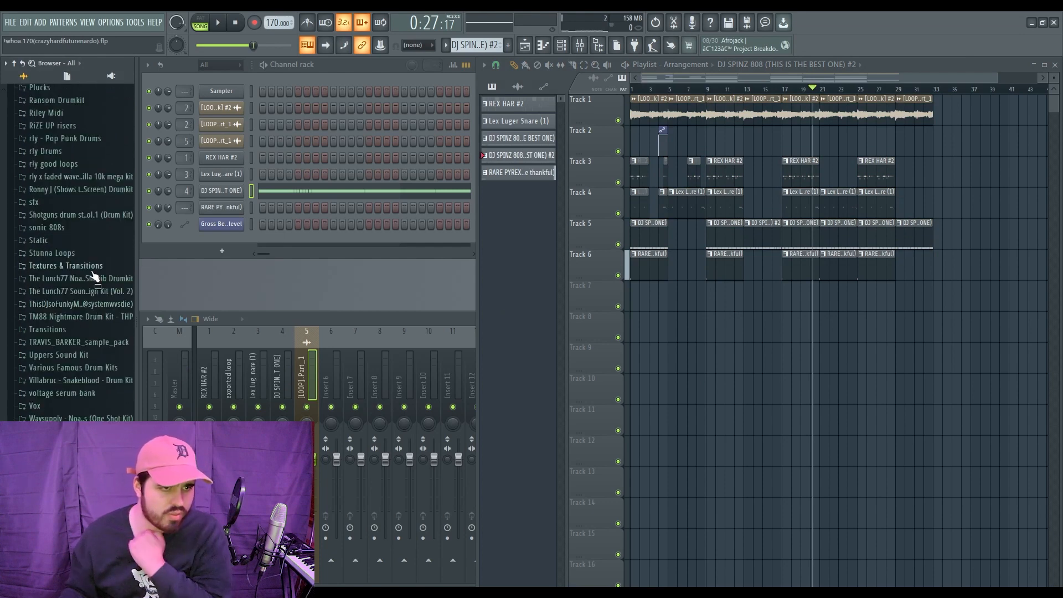
{"action": "left_click", "coordinate": [62, 178]}
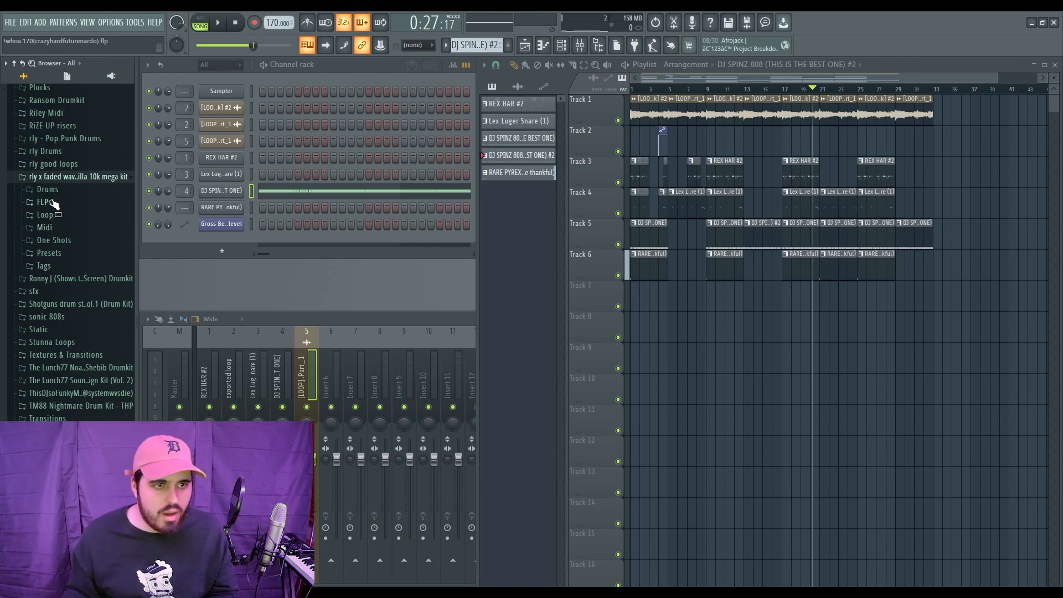
{"action": "left_click", "coordinate": [47, 190]}
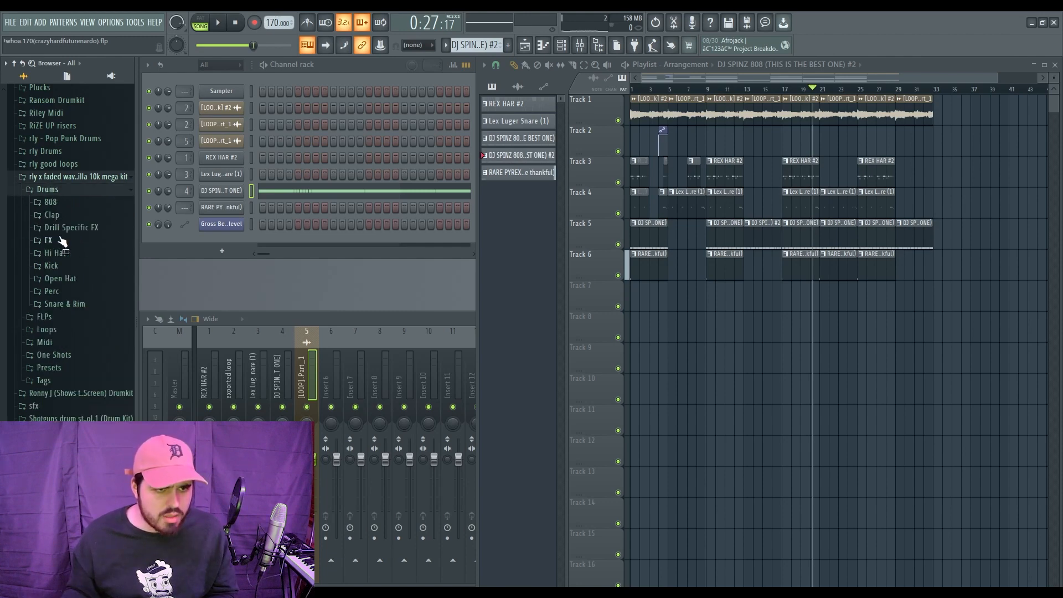
{"action": "left_click", "coordinate": [93, 242]}
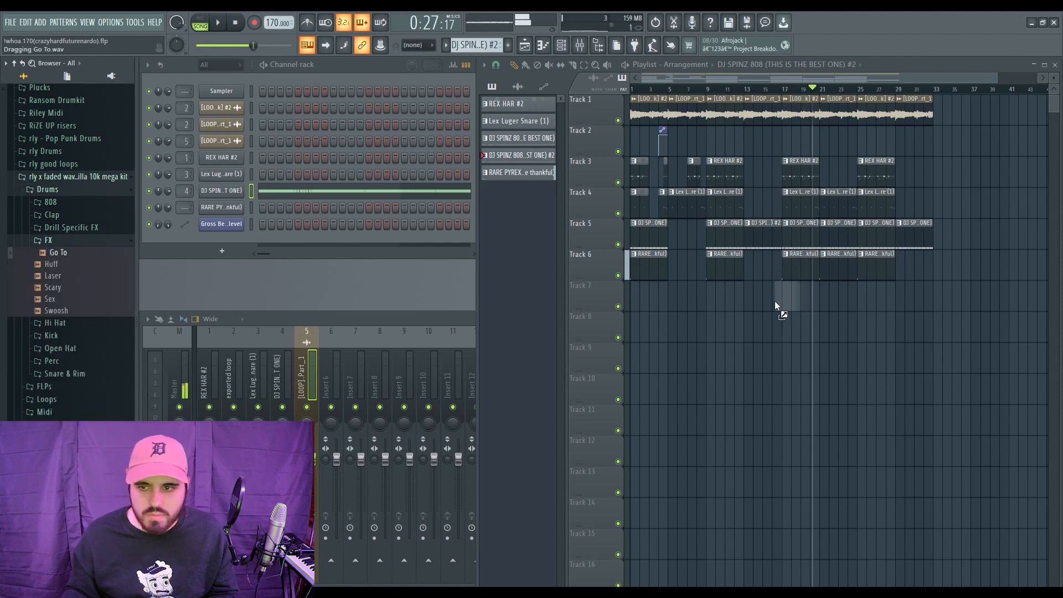
Place the Go To sample on Track 7 at bar 16 and normalize it.
{"action": "left_click_drag", "start_coordinate": [775, 304], "coordinate": [775, 305]}
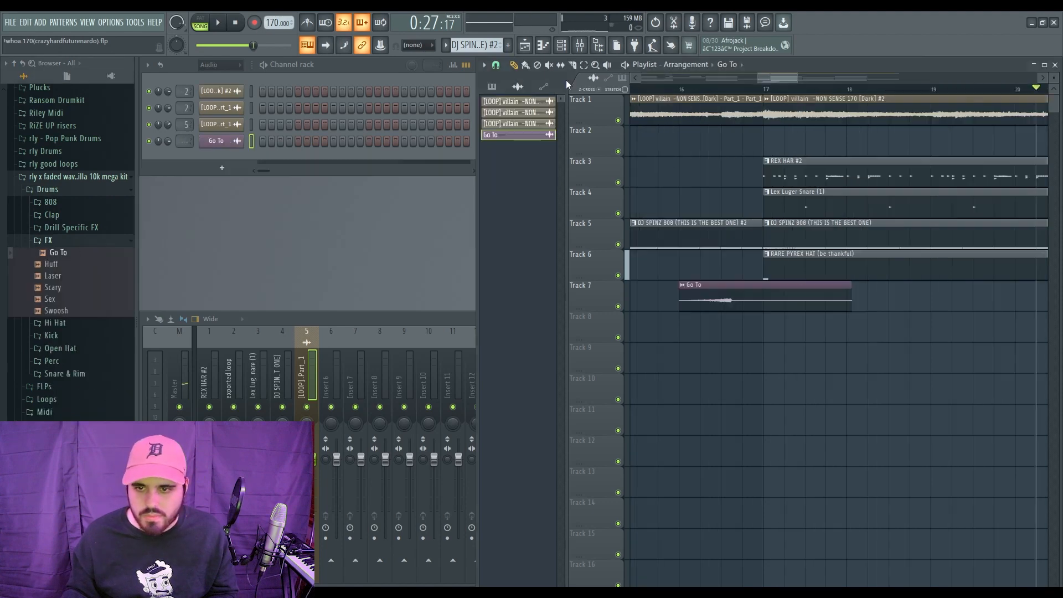
{"action": "double_click", "coordinate": [728, 304]}
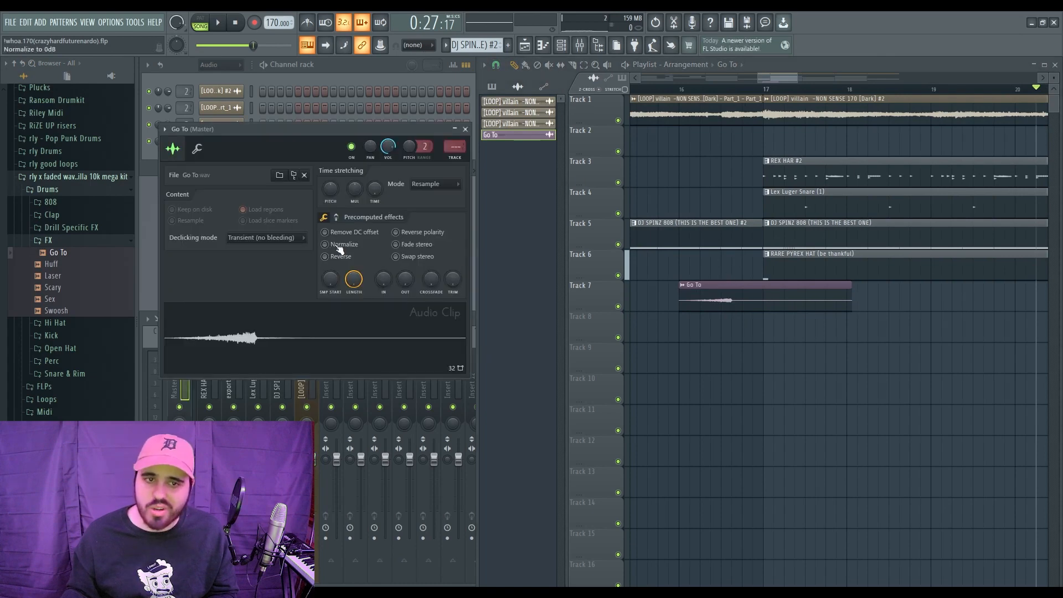
{"action": "left_click", "coordinate": [325, 244]}
Move the Go To clip on Track 7 so the peak of its swell lands on bar 17.
{"action": "scroll", "coordinate": [802, 308], "scroll_direction": "up", "scroll_amount": 6}
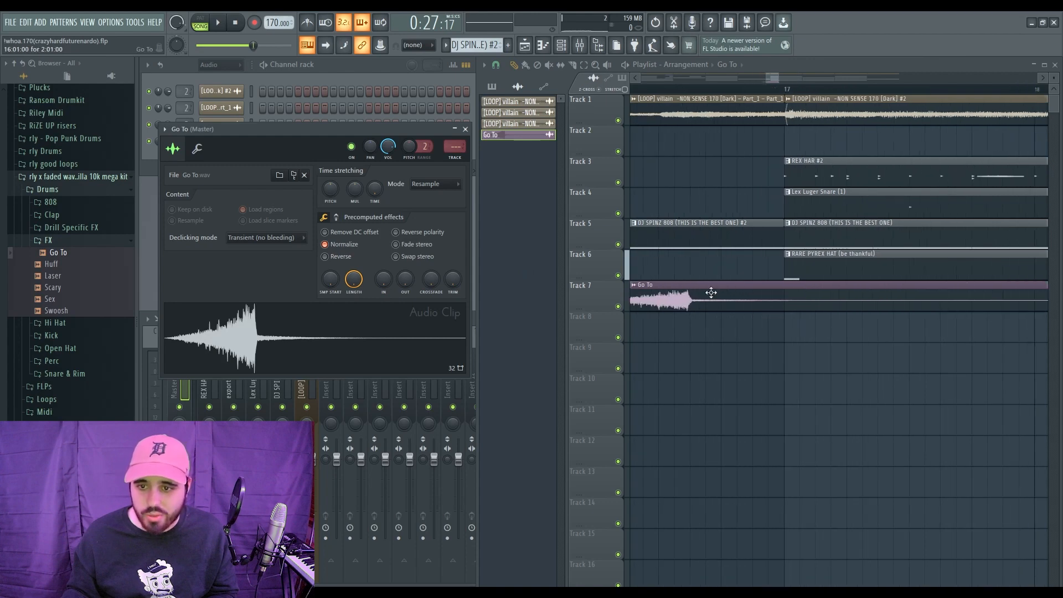
{"action": "left_click_drag", "start_coordinate": [707, 294], "coordinate": [830, 317]}
{"action": "scroll", "coordinate": [811, 315], "scroll_direction": "up", "scroll_amount": 1}
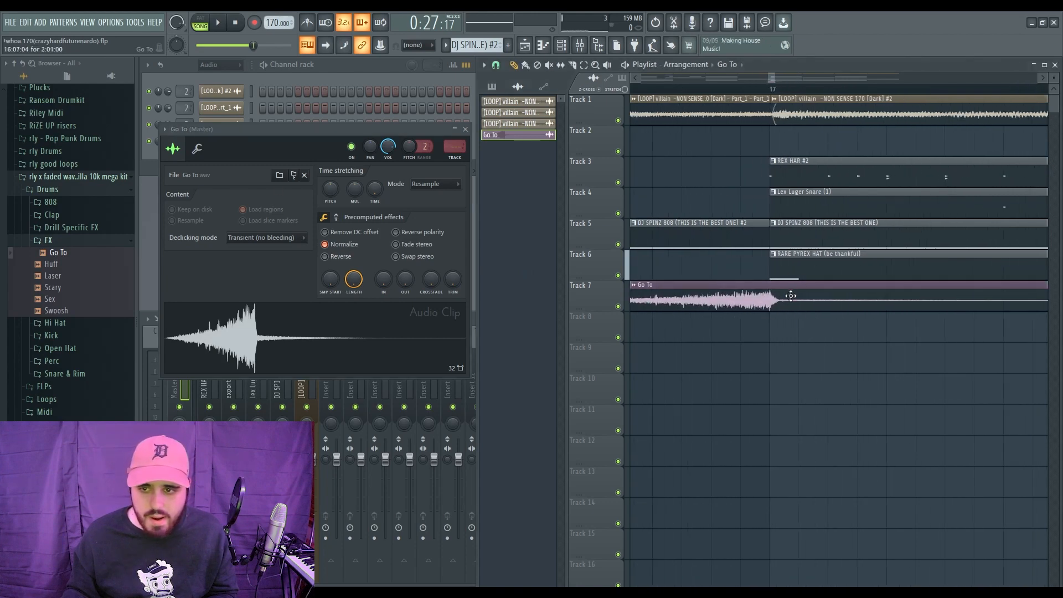
{"action": "left_click_drag", "start_coordinate": [787, 297], "coordinate": [790, 298]}
{"action": "scroll", "coordinate": [750, 321], "scroll_direction": "down", "scroll_amount": 3}
{"action": "scroll", "coordinate": [685, 321], "scroll_direction": "up", "scroll_amount": 3}
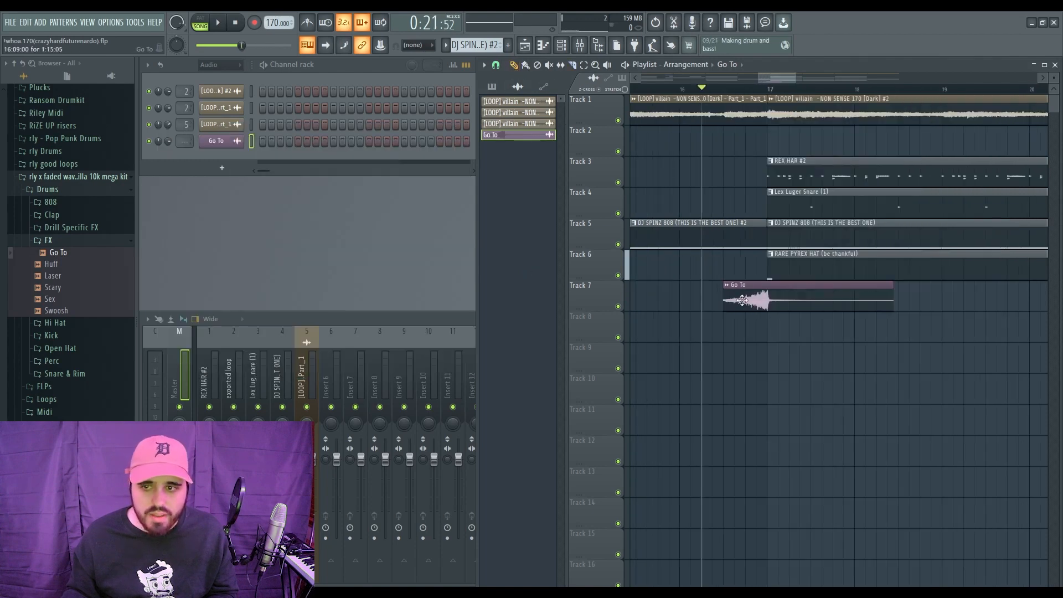
Turn off Normalize for the Go To sample and lower its channel volume to 55% while playing it with the beat.
{"action": "double_click", "coordinate": [742, 300]}
{"action": "left_click", "coordinate": [335, 245]}
{"action": "key", "text": "space"}
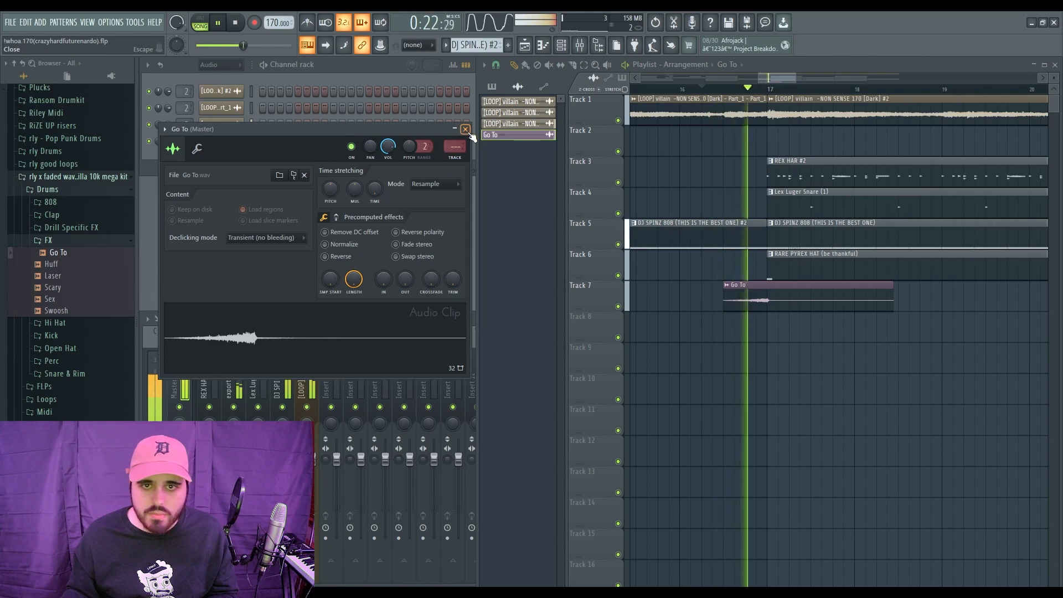
{"action": "key", "text": "space"}
{"action": "key", "text": "space"}
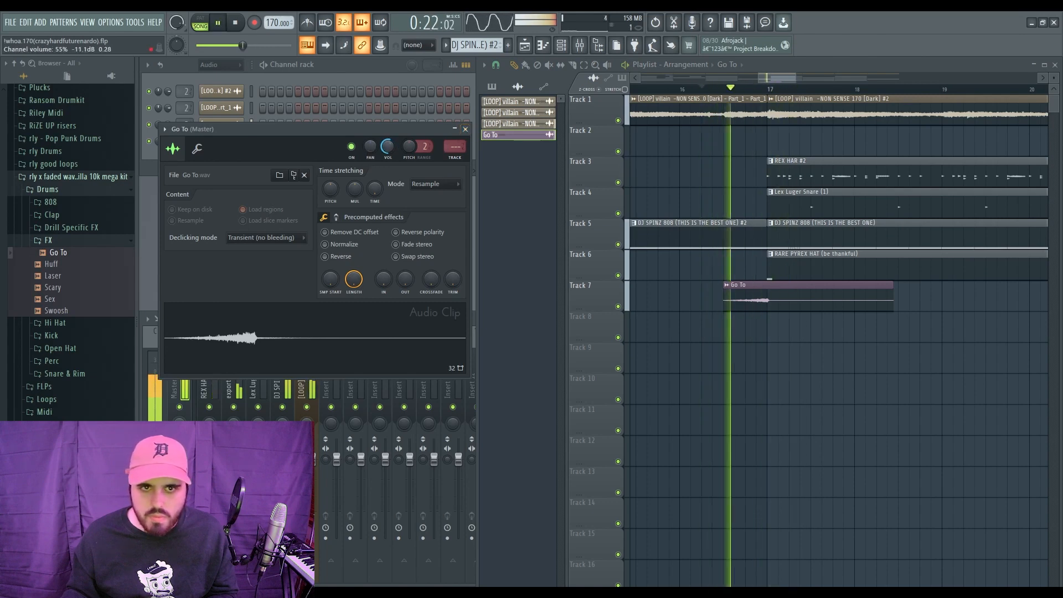
Place a copy of the Go To clip on Track 7 with its swell peaking at bar 13, and play it.
{"action": "scroll", "coordinate": [388, 146], "scroll_direction": "down", "scroll_amount": 4}
{"action": "key", "text": "space"}
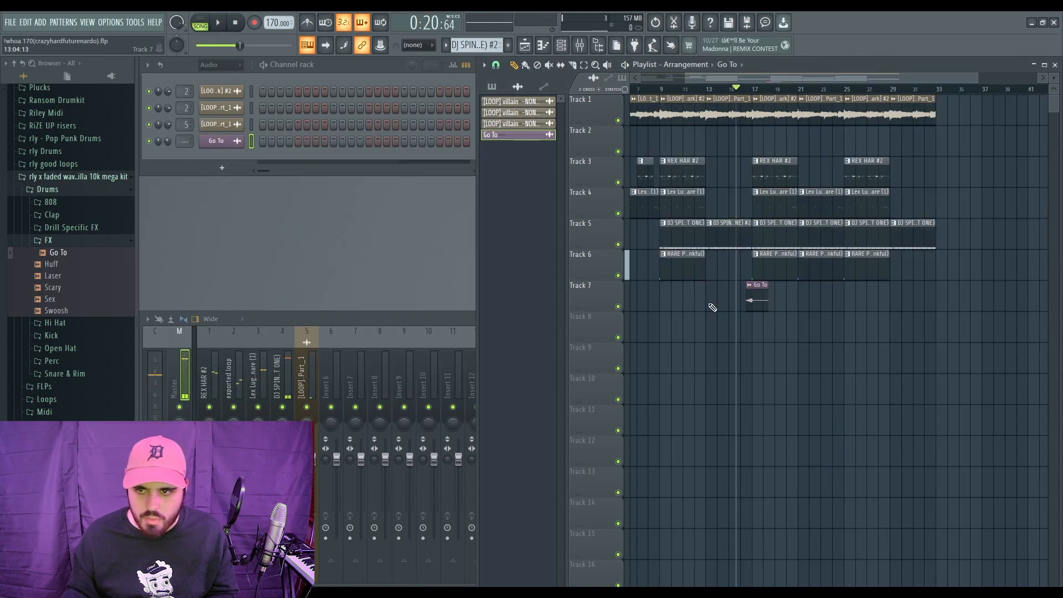
{"action": "scroll", "coordinate": [700, 303], "scroll_direction": "up", "scroll_amount": 4}
{"action": "key", "text": "space"}
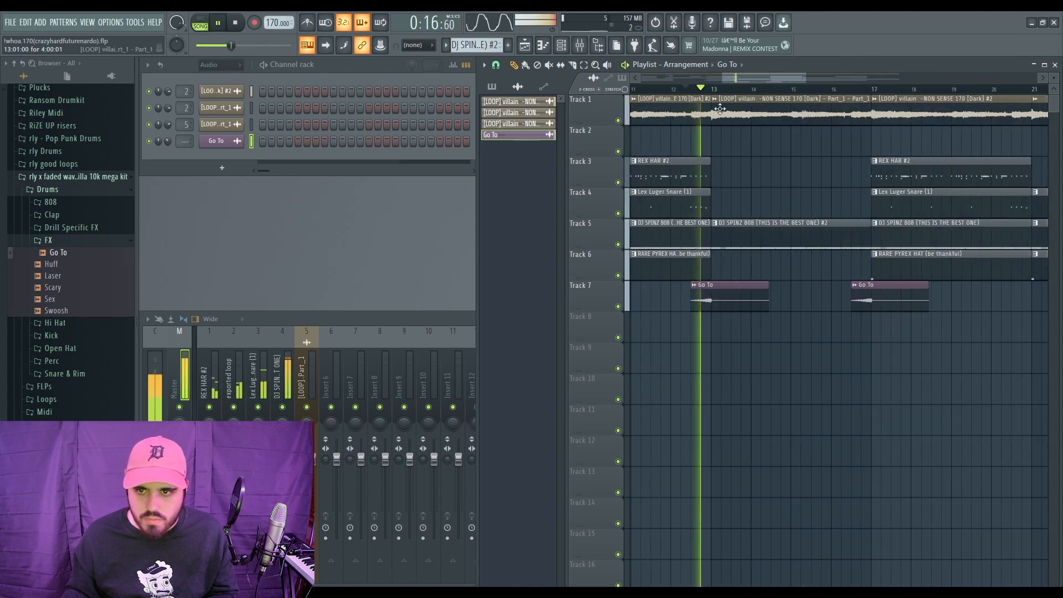
Add two more Go To clips on Track 7 with their swells peaking at bars 29 and 33.
{"action": "scroll", "coordinate": [765, 314], "scroll_direction": "down", "scroll_amount": 4}
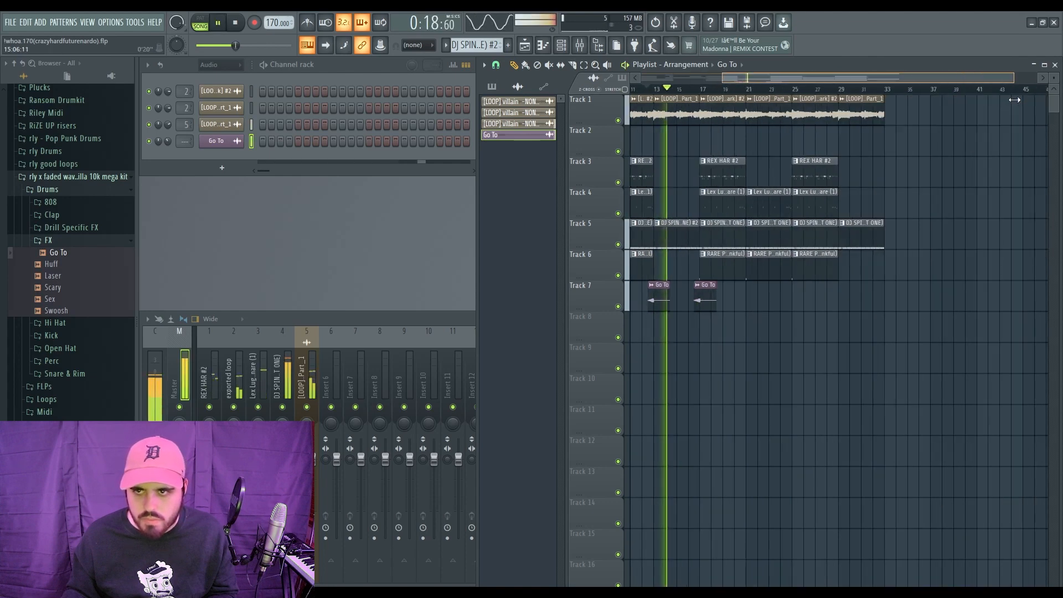
{"action": "scroll", "coordinate": [857, 306], "scroll_direction": "up", "scroll_amount": 3}
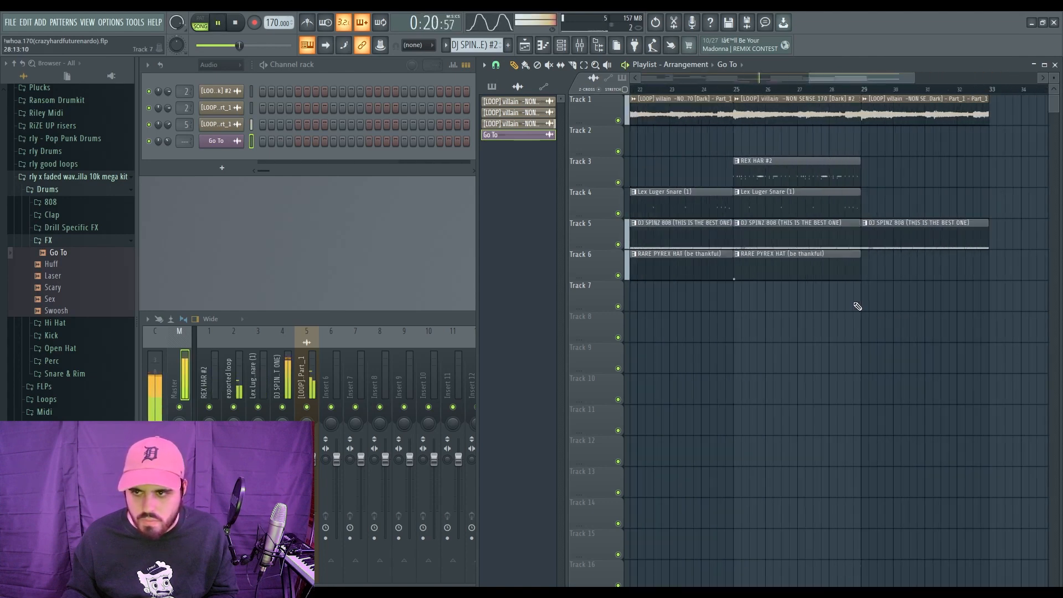
{"action": "left_click", "coordinate": [980, 303]}
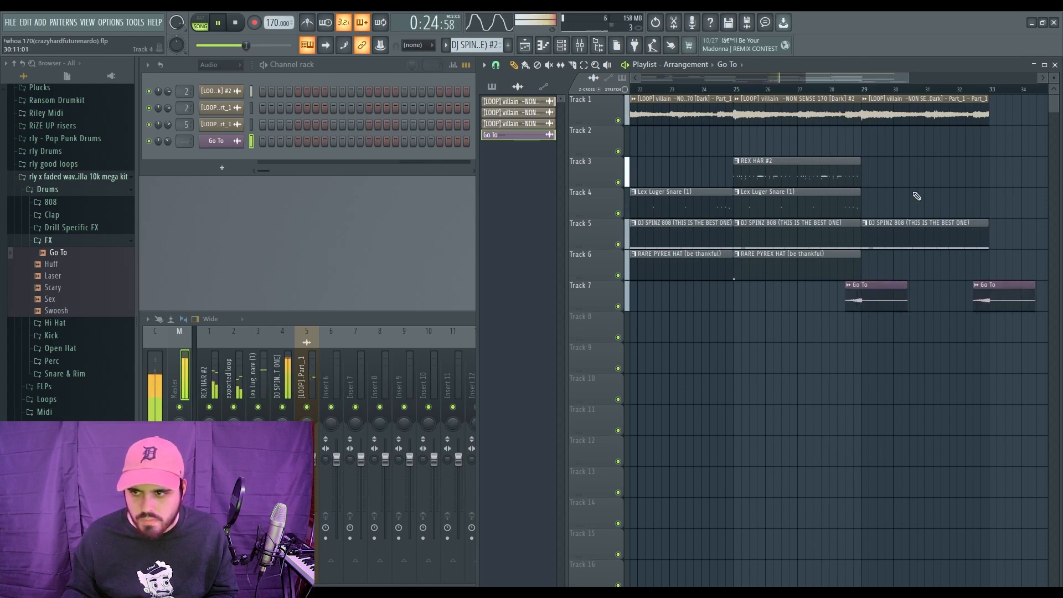
Add Go To clips on Track 7 near the start, with their swells peaking at bars 5 and 3.
{"action": "scroll", "coordinate": [866, 216], "scroll_direction": "down", "scroll_amount": 3}
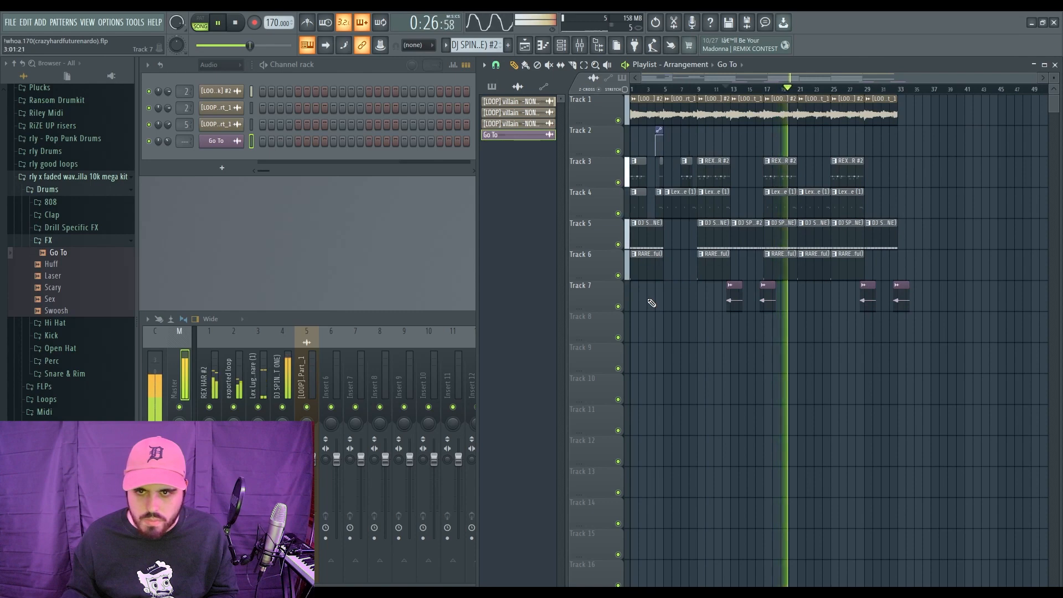
{"action": "scroll", "coordinate": [674, 294], "scroll_direction": "up", "scroll_amount": 3}
{"action": "key", "text": "space"}
{"action": "left_click", "coordinate": [687, 294]}
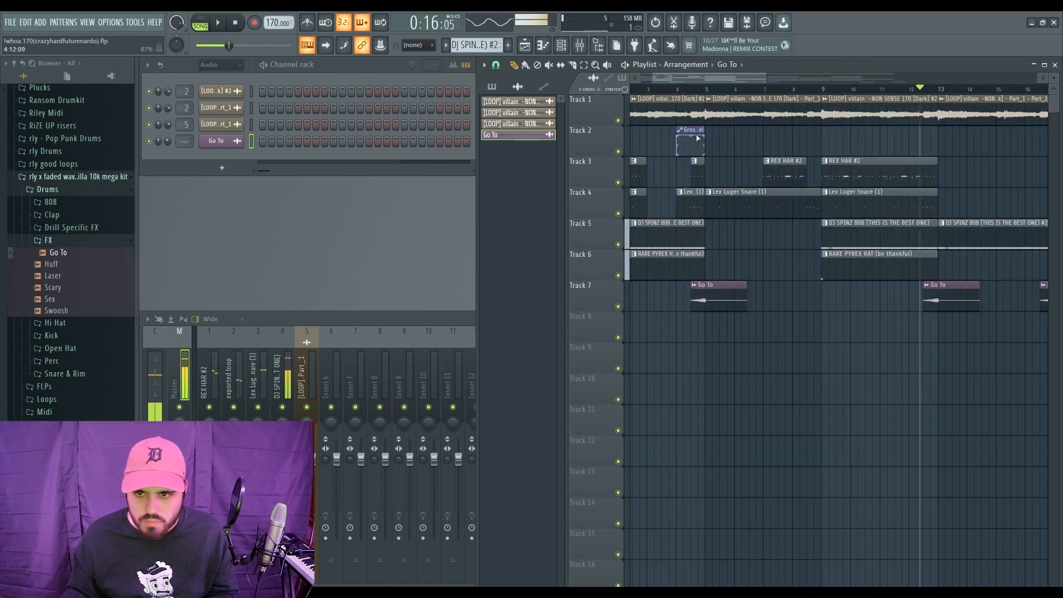
{"action": "left_click_drag", "start_coordinate": [685, 93], "coordinate": [668, 97]}
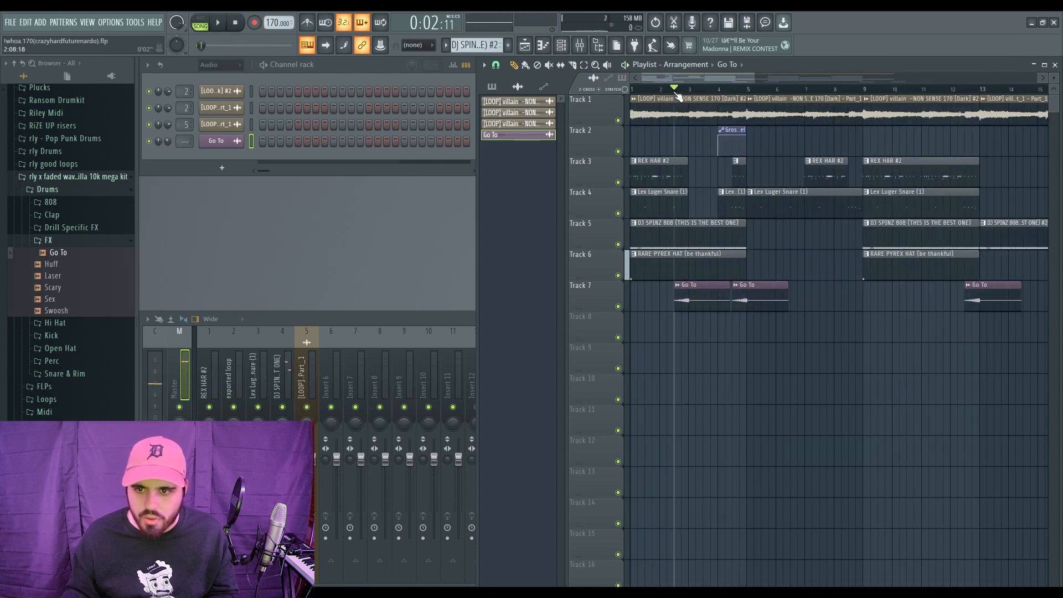
Play the opening section and add another Go To clip on Track 7 starting at about bar 8.
{"action": "key", "text": "space"}
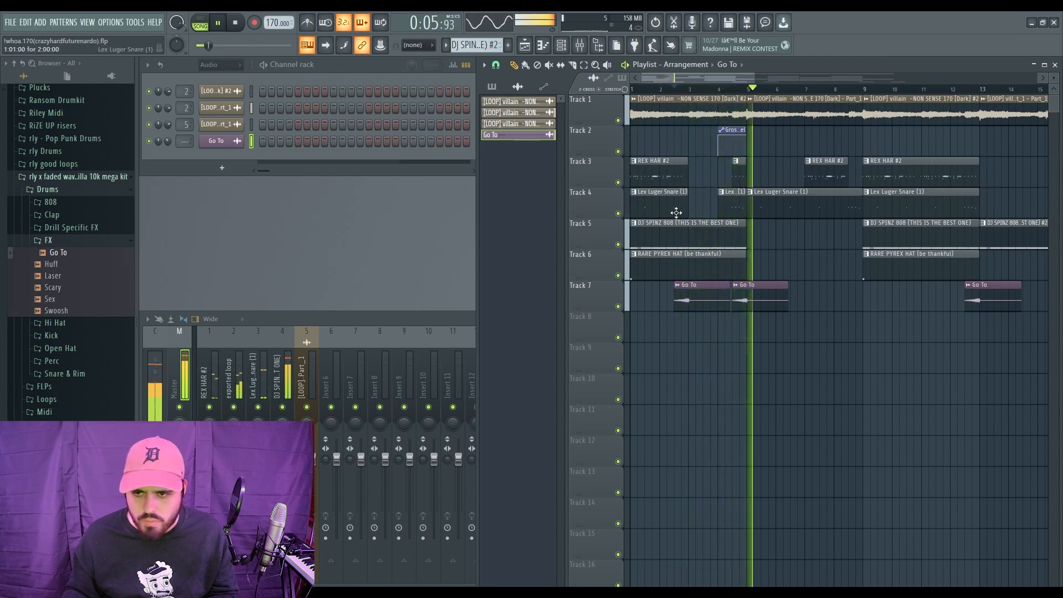
{"action": "key", "text": "space"}
{"action": "key", "text": "space"}
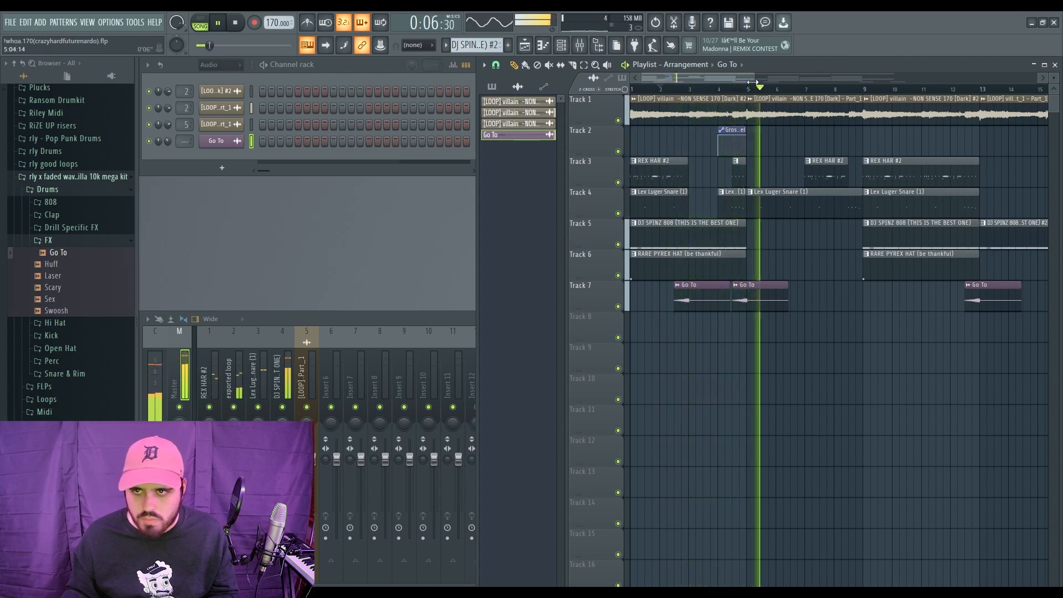
{"action": "left_click_drag", "start_coordinate": [753, 82], "coordinate": [886, 82]}
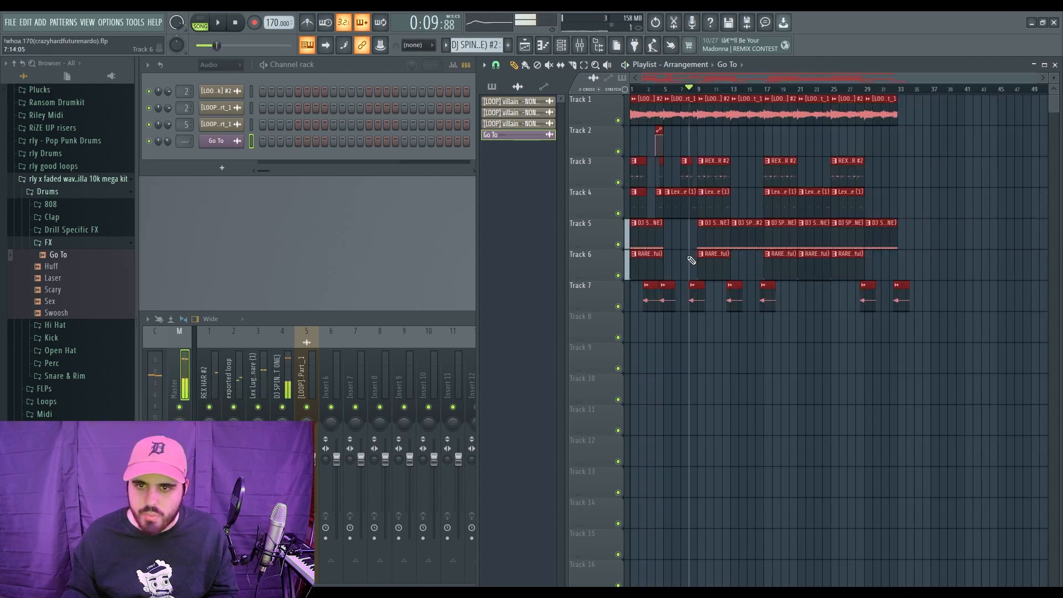
Duplicate the entire 32-bar arrangement and align the copy to start at bar 33.
{"action": "scroll", "coordinate": [691, 260], "scroll_direction": "up", "scroll_amount": 6}
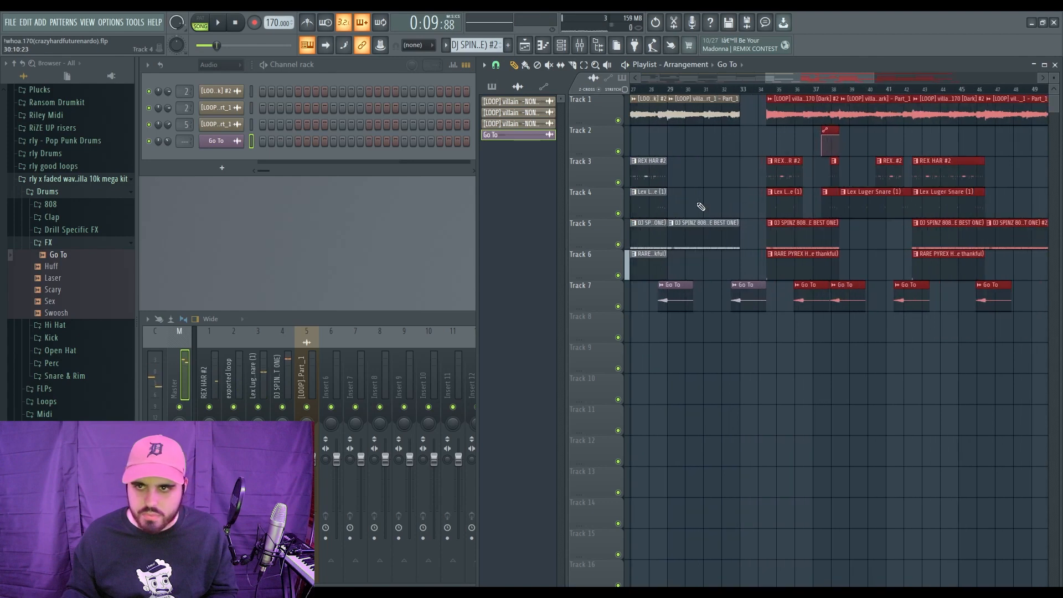
{"action": "left_click_drag", "start_coordinate": [841, 116], "coordinate": [808, 112]}
{"action": "scroll", "coordinate": [791, 113], "scroll_direction": "down", "scroll_amount": 8}
{"action": "scroll", "coordinate": [817, 130], "scroll_direction": "up", "scroll_amount": 3}
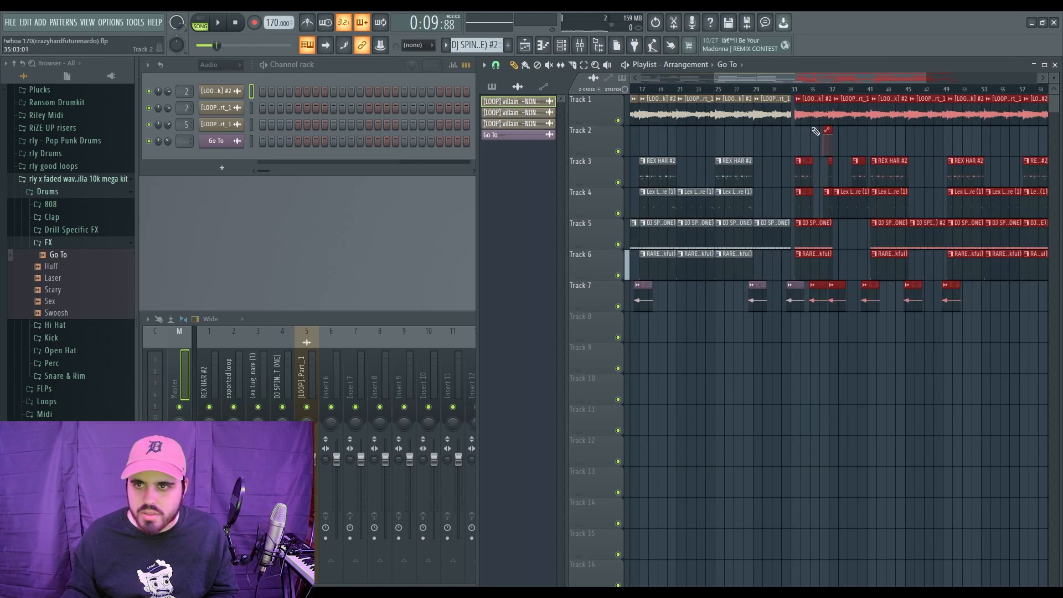
{"action": "scroll", "coordinate": [790, 154], "scroll_direction": "down", "scroll_amount": 3}
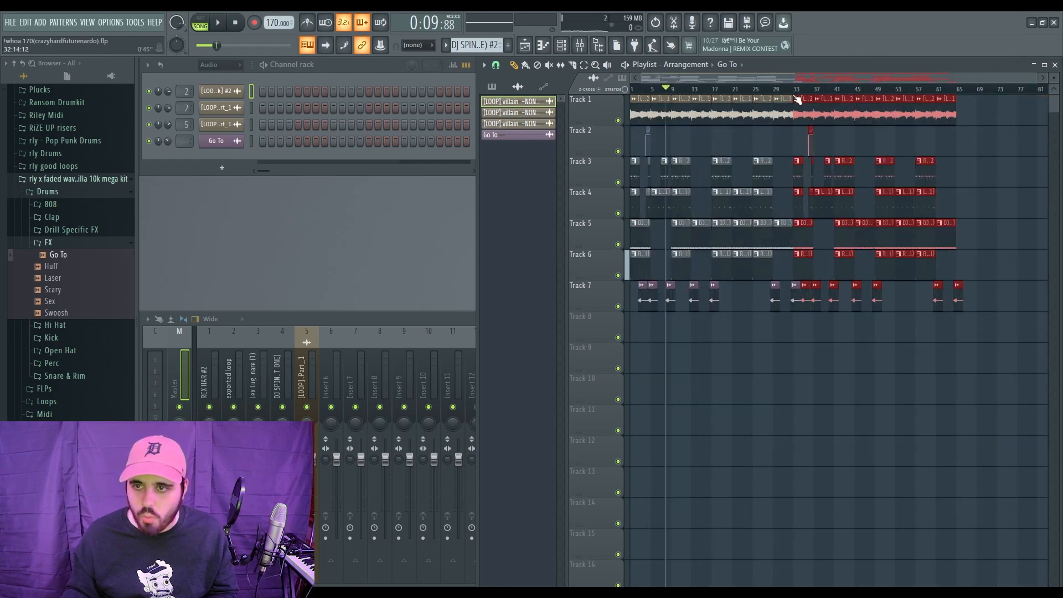
Play the duplicated section, duplicate the 32-bar arrangement once more and align that copy to start at bar 65.
{"action": "key", "text": "space"}
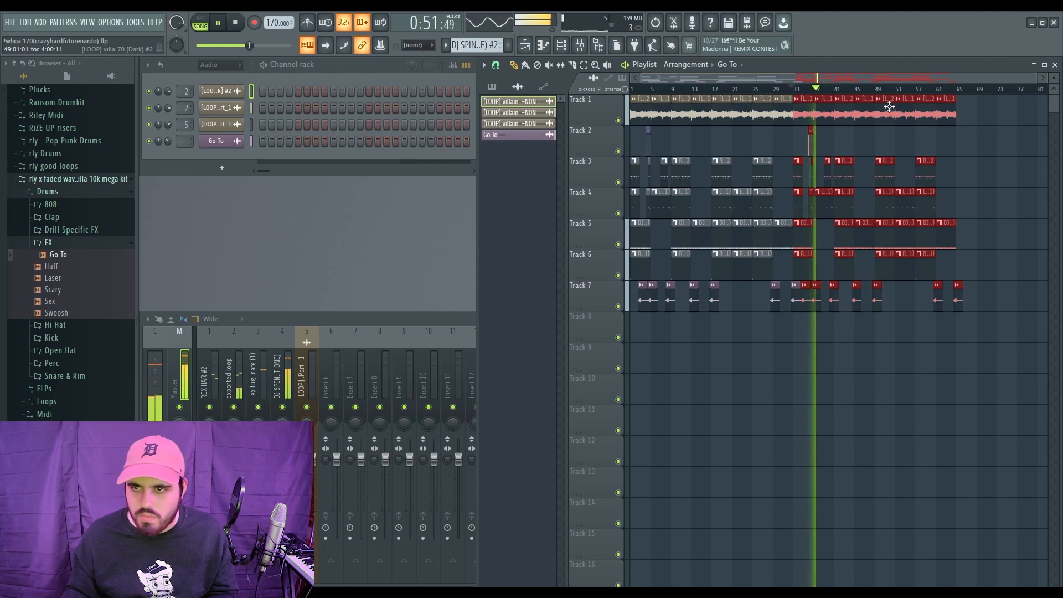
{"action": "key", "text": "space"}
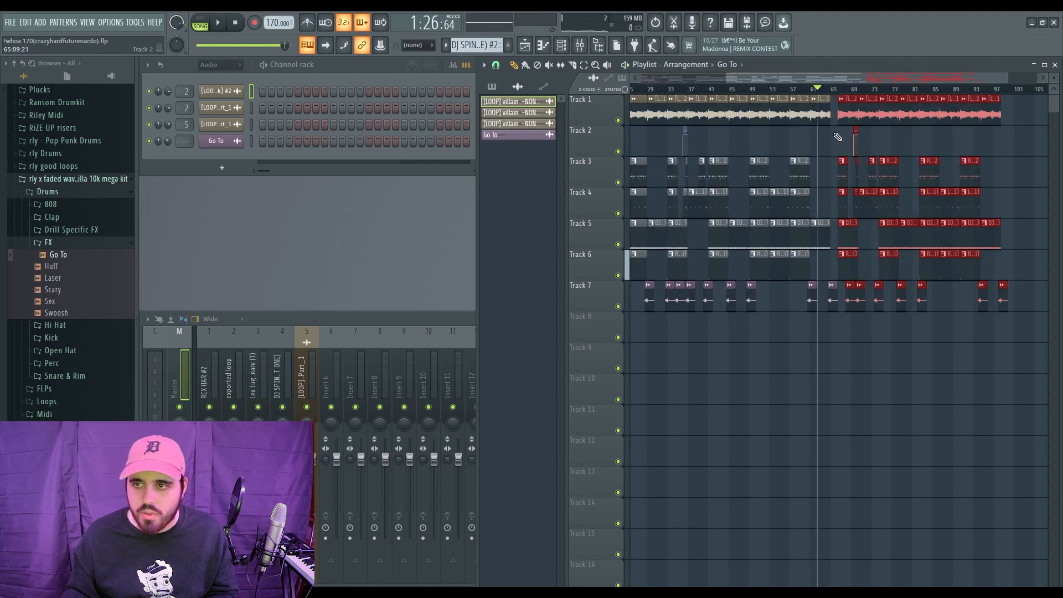
{"action": "scroll", "coordinate": [837, 136], "scroll_direction": "up", "scroll_amount": 3}
{"action": "left_click_drag", "start_coordinate": [857, 120], "coordinate": [849, 119]}
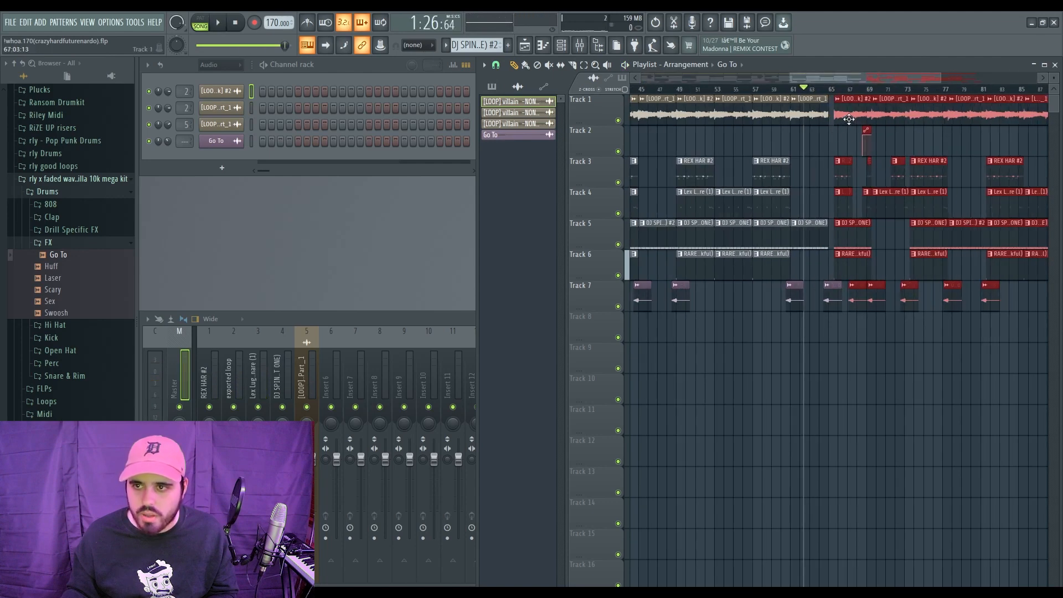
{"action": "scroll", "coordinate": [833, 141], "scroll_direction": "down", "scroll_amount": 6}
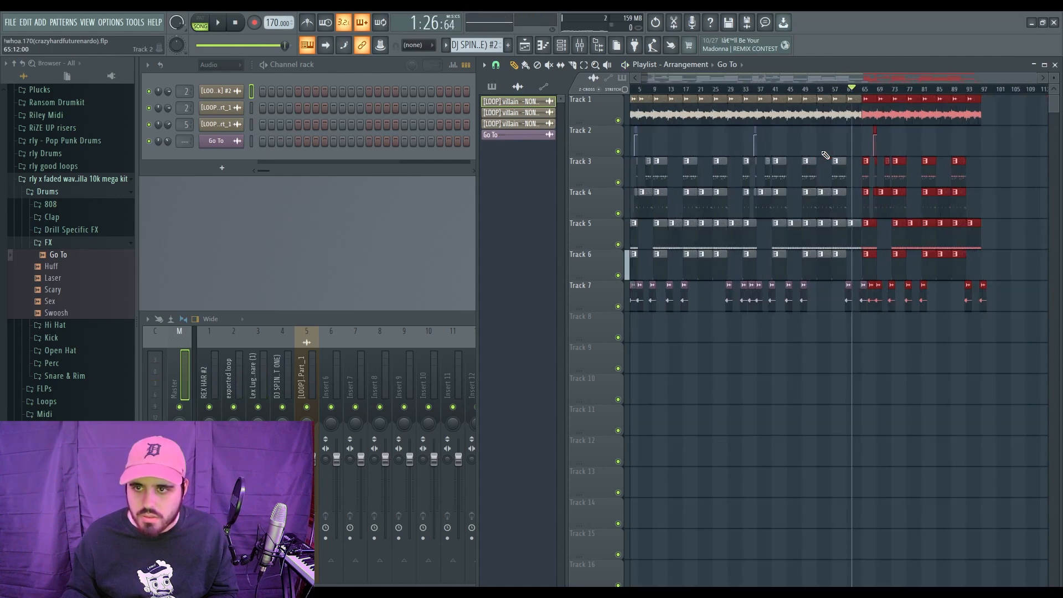
Play the transition into bar 65, deselect the clips and audition the section from about bar 73.
{"action": "key", "text": "space"}
{"action": "scroll", "coordinate": [878, 109], "scroll_direction": "up", "scroll_amount": 6}
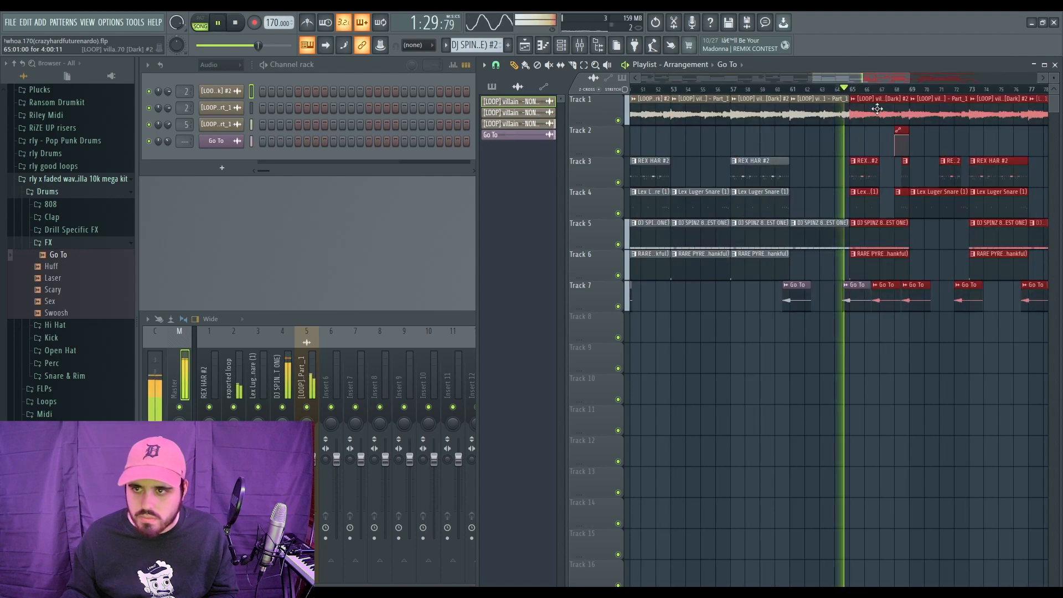
{"action": "left_click", "coordinate": [880, 138]}
{"action": "left_click_drag", "start_coordinate": [910, 78], "coordinate": [987, 78]}
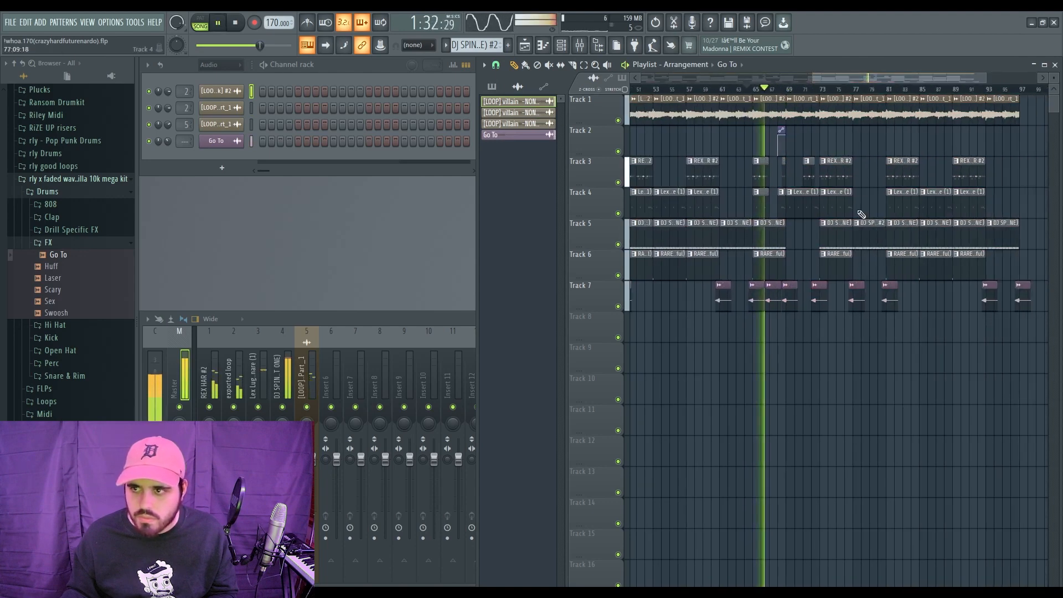
{"action": "left_click", "coordinate": [824, 89]}
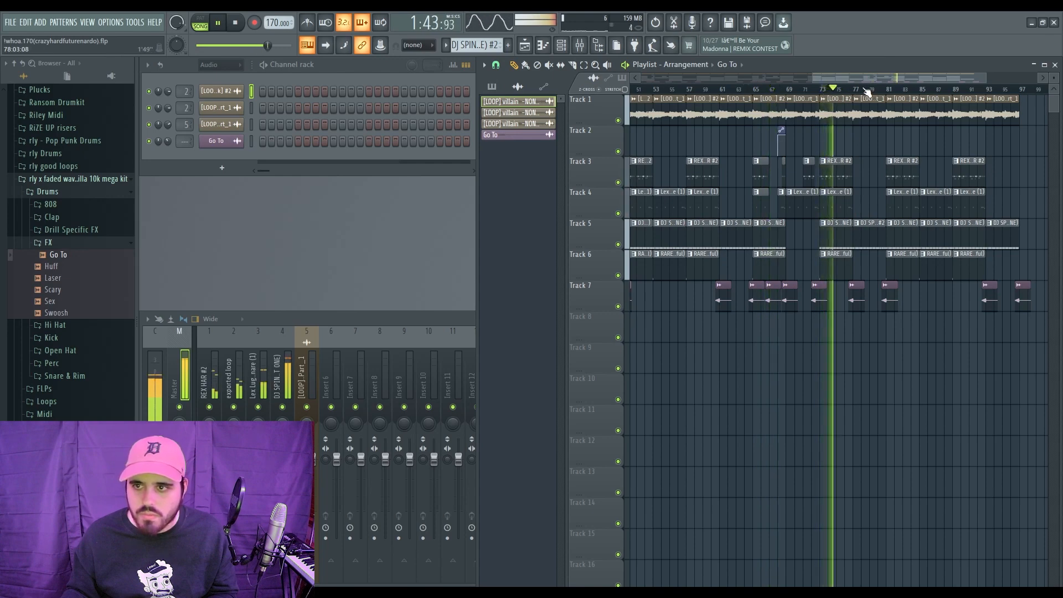
{"action": "key", "text": "space"}
Delete every clip from bar 77 onward and fade out bars 73 to 77 with a Master - Volume automation clip on Track 2.
{"action": "left_click_drag", "start_coordinate": [861, 108], "coordinate": [1035, 307]}
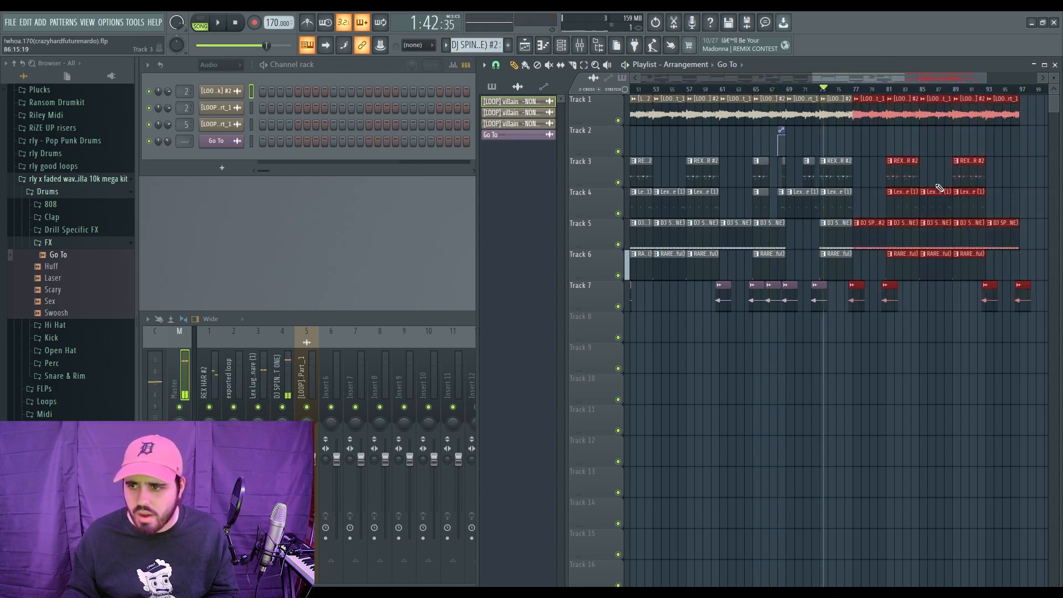
{"action": "key", "text": "Delete"}
{"action": "scroll", "coordinate": [916, 99], "scroll_direction": "up", "scroll_amount": 2}
{"action": "left_click_drag", "start_coordinate": [921, 96], "coordinate": [855, 310], "text": "ctrl"}
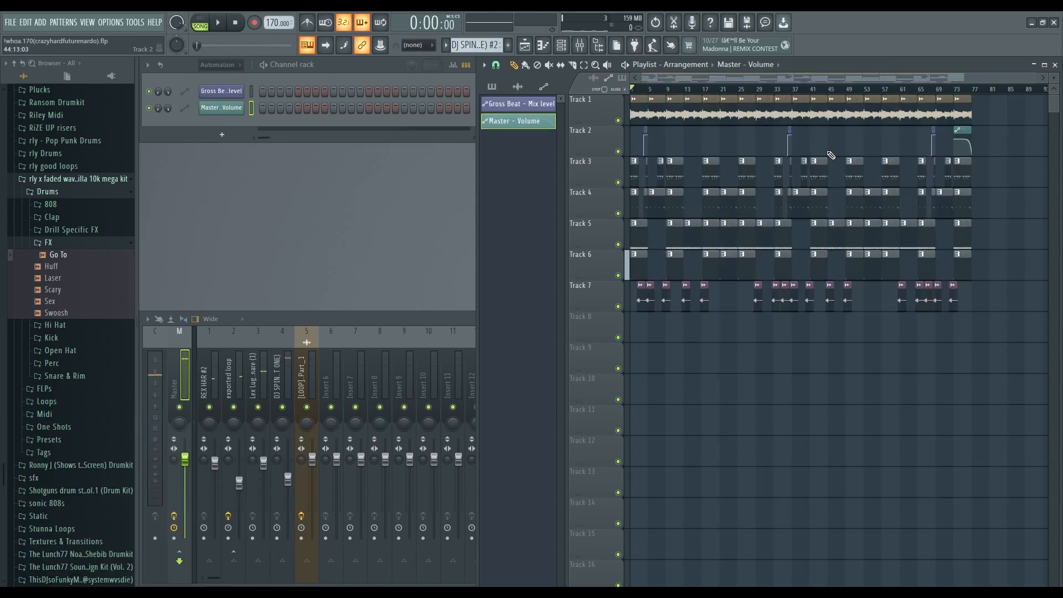
Play the finished arrangement from the beginning, then stop playback.
{"action": "key", "text": "space"}
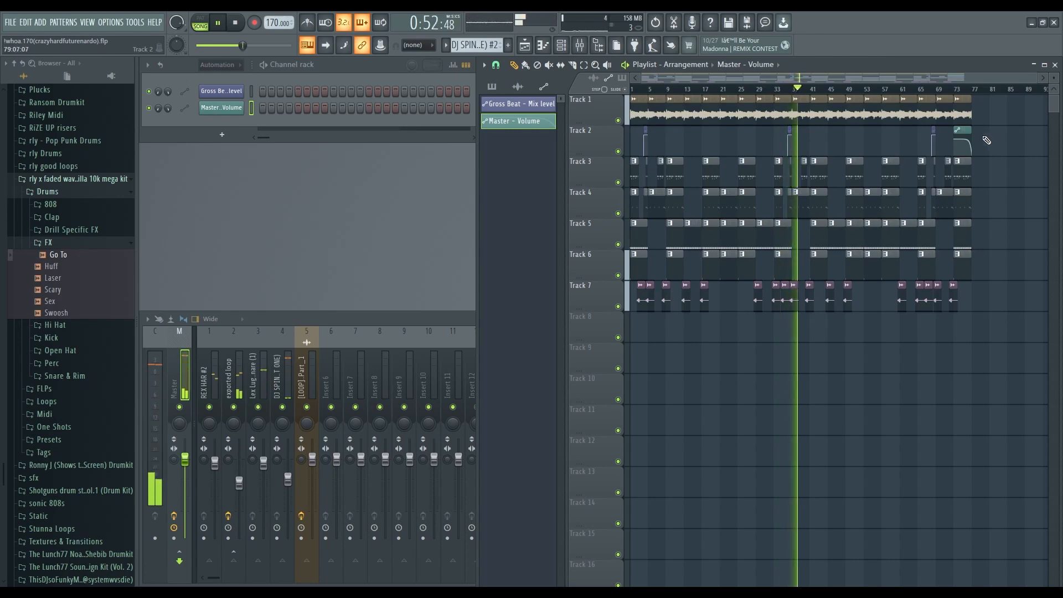
{"action": "left_click", "coordinate": [236, 27]}
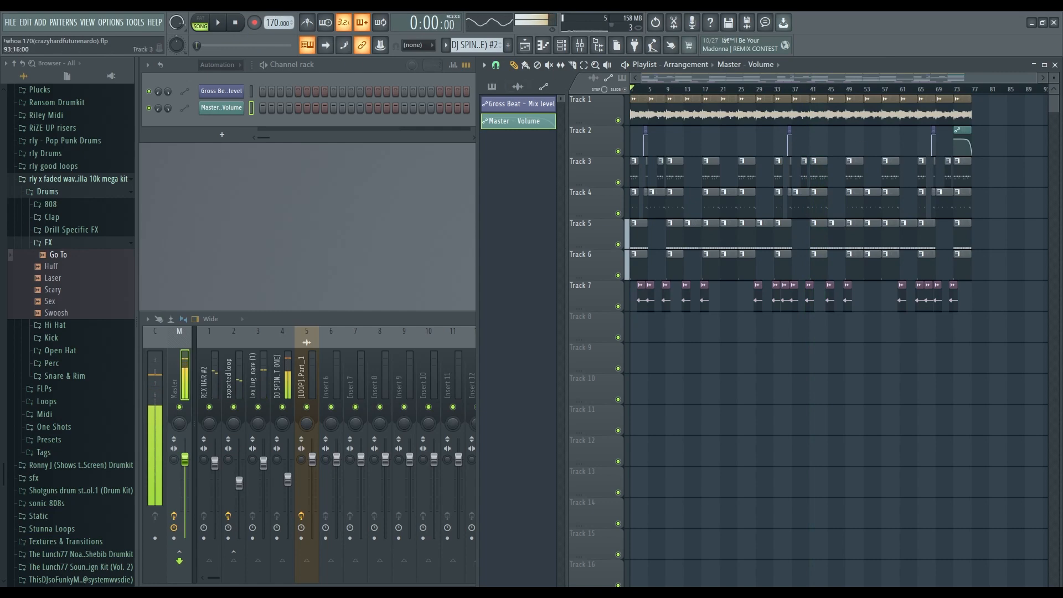